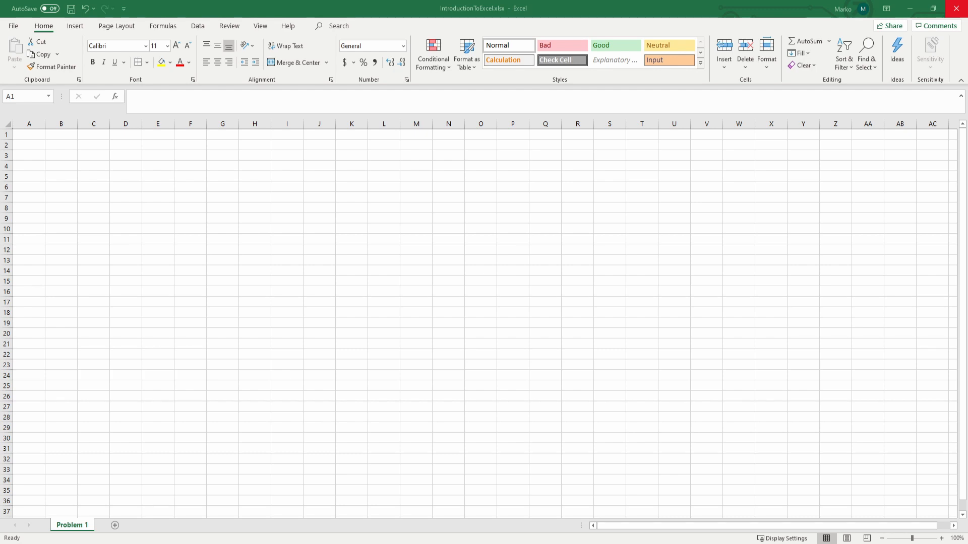
# Step: Enter the values 3, 4, 2, 6, 8, 2 and 5 down cells B2 to B8
pyautogui.click(59, 145)
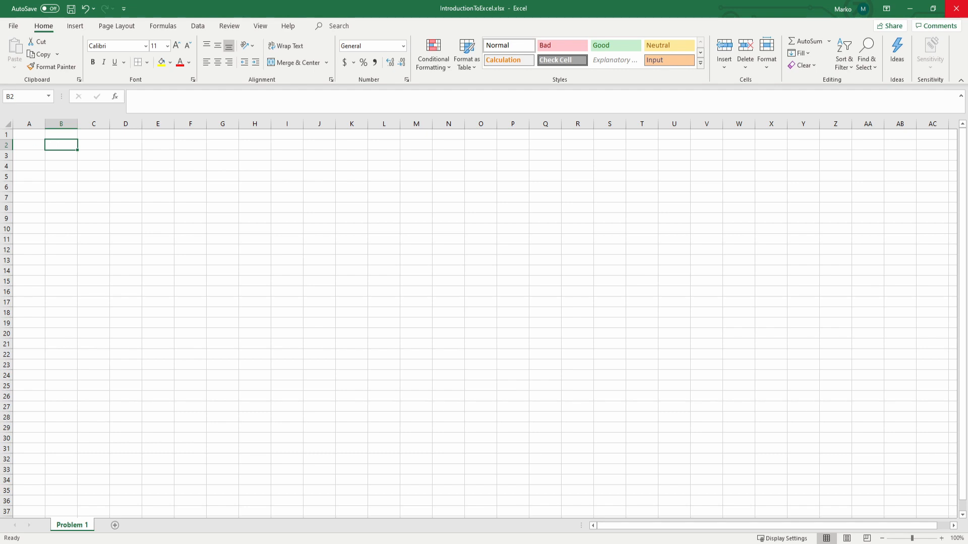
pyautogui.click(62, 144)
pyautogui.write('34')
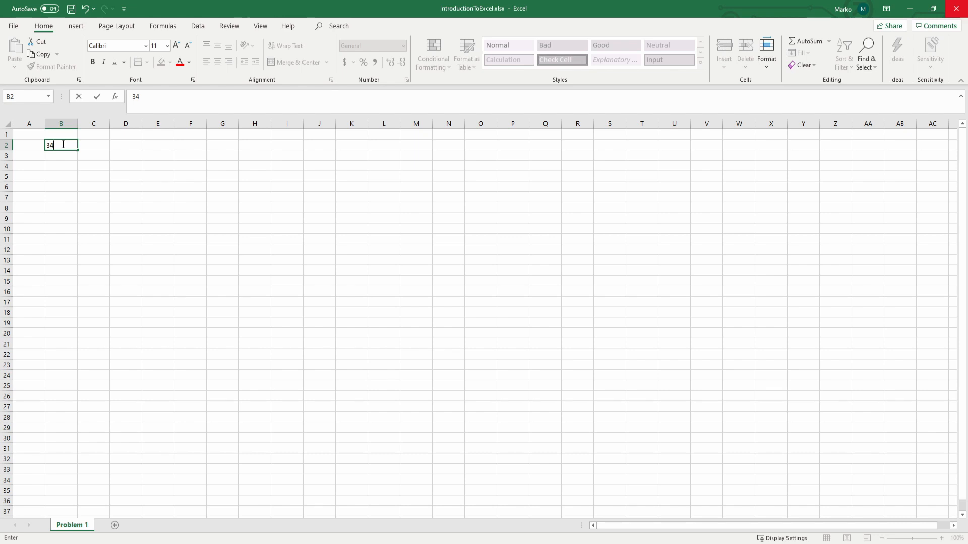
pyautogui.press('BackSpace')
pyautogui.press('Return')
pyautogui.write('4')
pyautogui.press('Return')
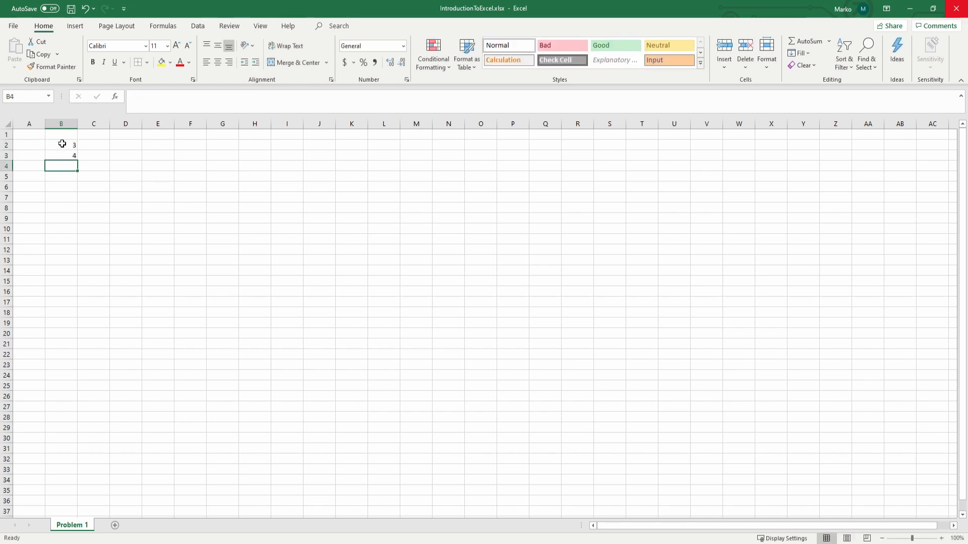
pyautogui.write('2 6 8 2 5')
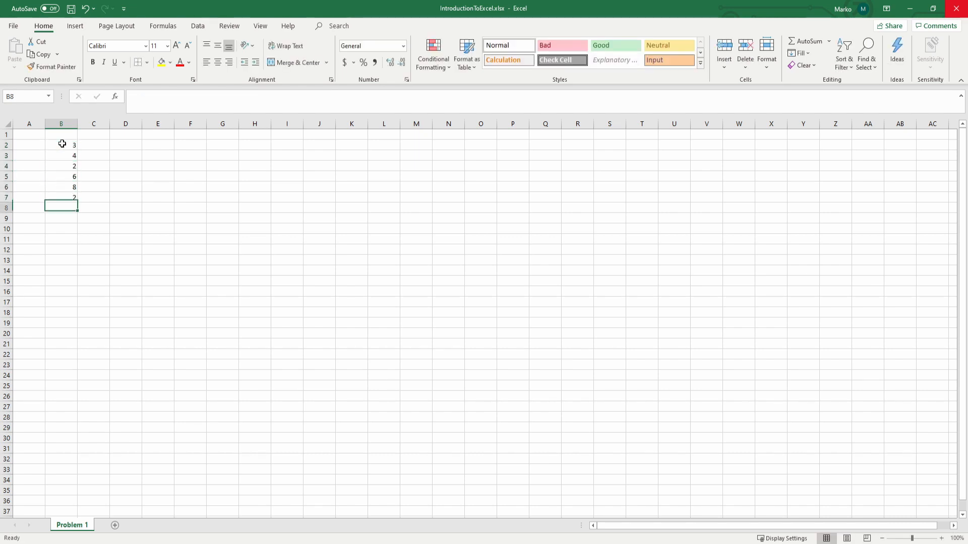
# Step: Enter the values 5, 5.5, 4, 7, 10, 5 and 7.5 down cells C2 to C8
pyautogui.press('Right')
pyautogui.press('Up')
pyautogui.press('Up')
pyautogui.press('Up')
pyautogui.press('Up')
pyautogui.press('Up')
pyautogui.press('Up')
pyautogui.press('Up')
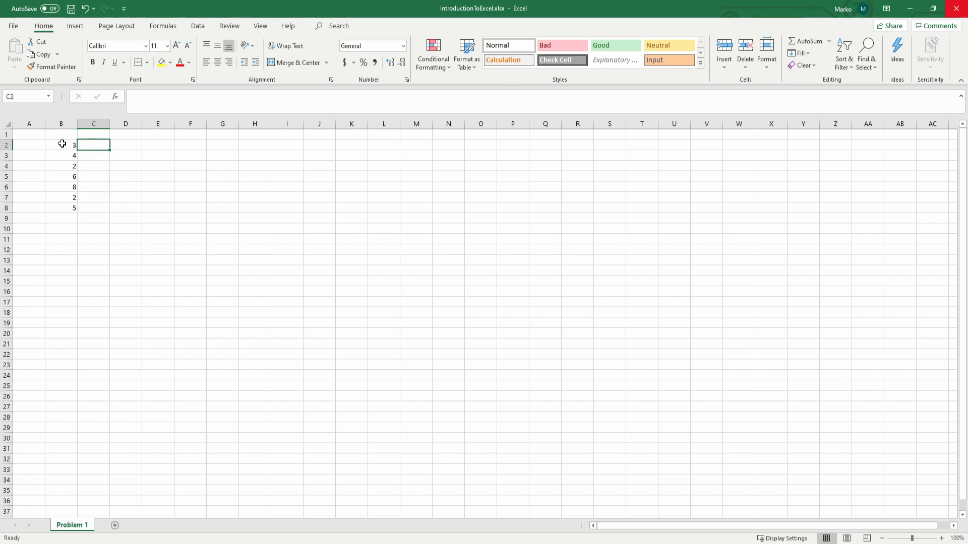
pyautogui.write('5')
pyautogui.press('Return')
pyautogui.write('5.5')
pyautogui.press('Return')
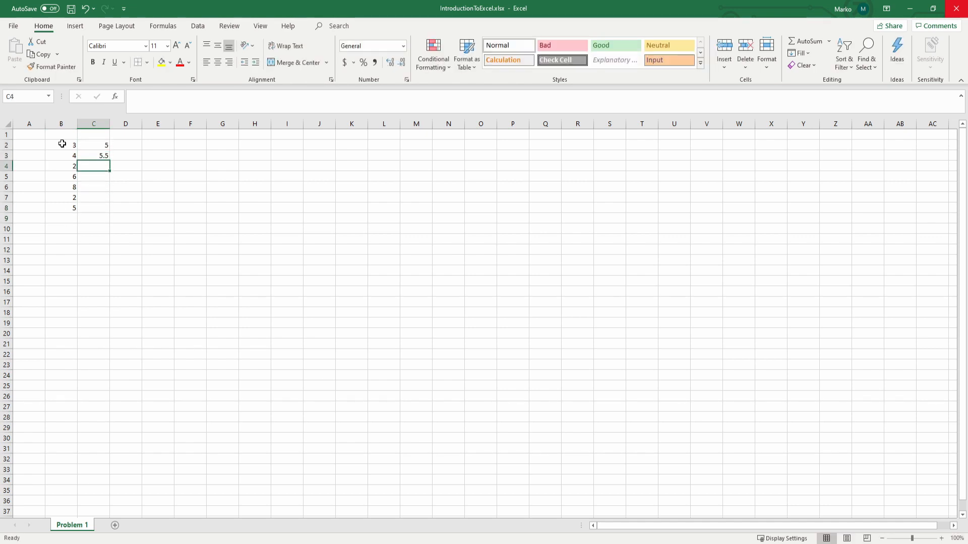
pyautogui.write('4')
pyautogui.press('Return')
pyautogui.write('7')
pyautogui.press('Return')
pyautogui.write('10')
pyautogui.press('Return')
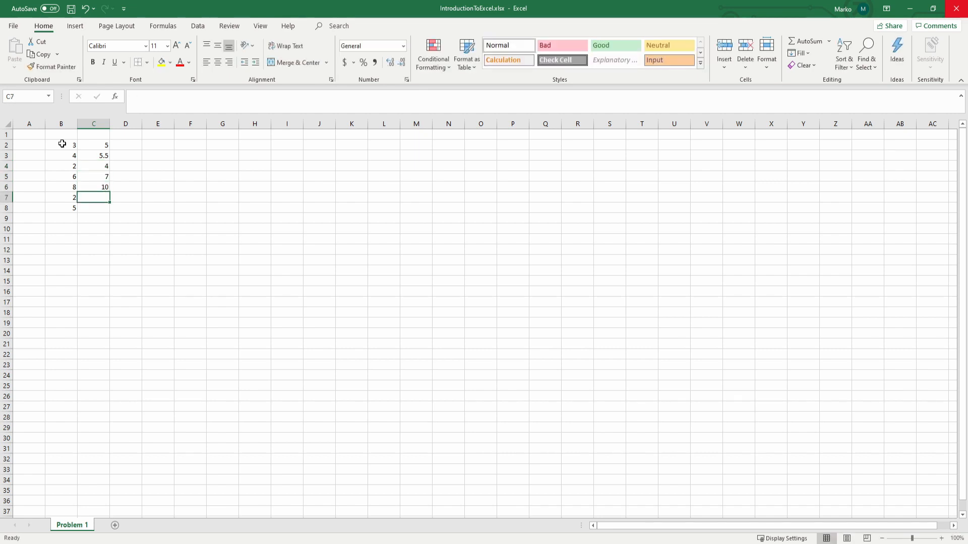
pyautogui.write('5')
pyautogui.press('Return')
pyautogui.write('7.5')
pyautogui.press('Return')
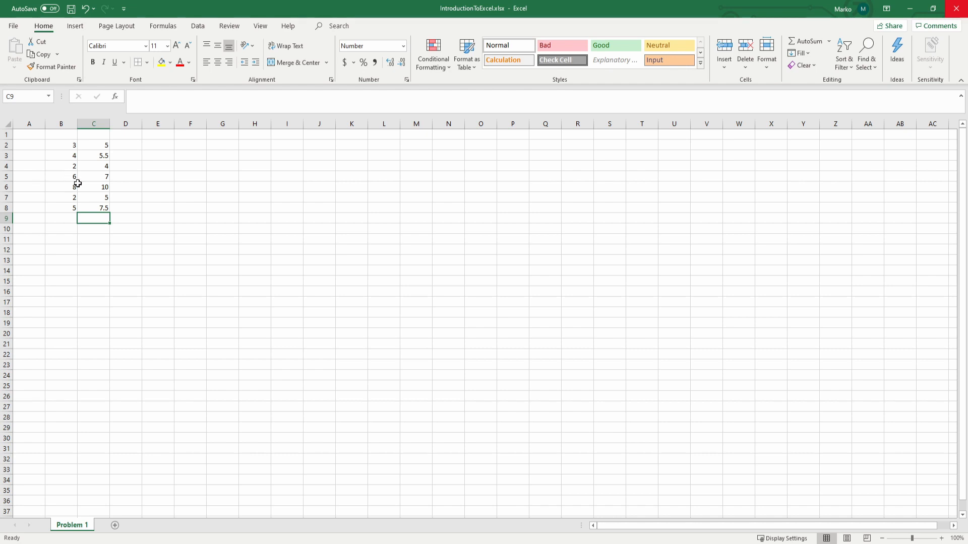
# Step: Put an outside border around B2:C8 and enter the headers X1 in B1 and X2 in C1
pyautogui.moveTo(71, 145); pyautogui.dragTo(91, 207)
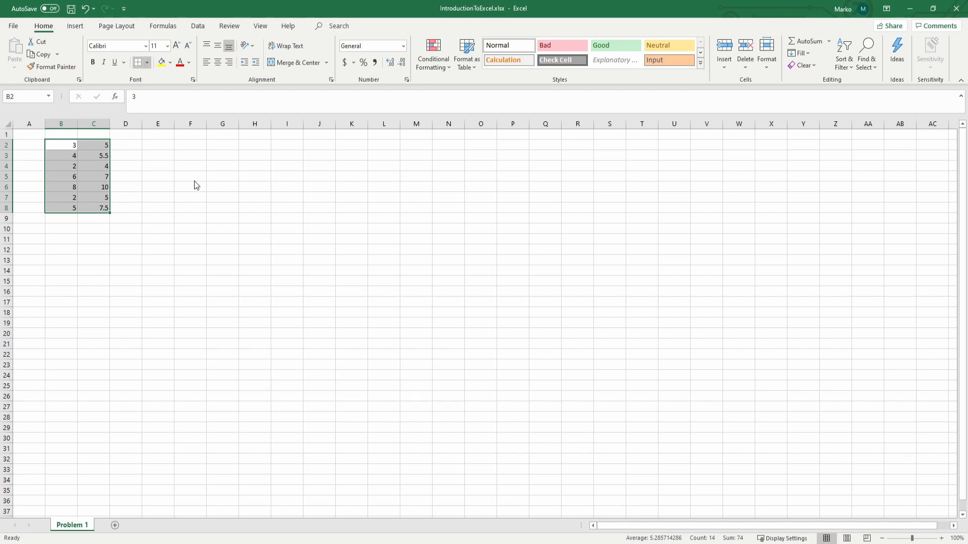
pyautogui.click(61, 292)
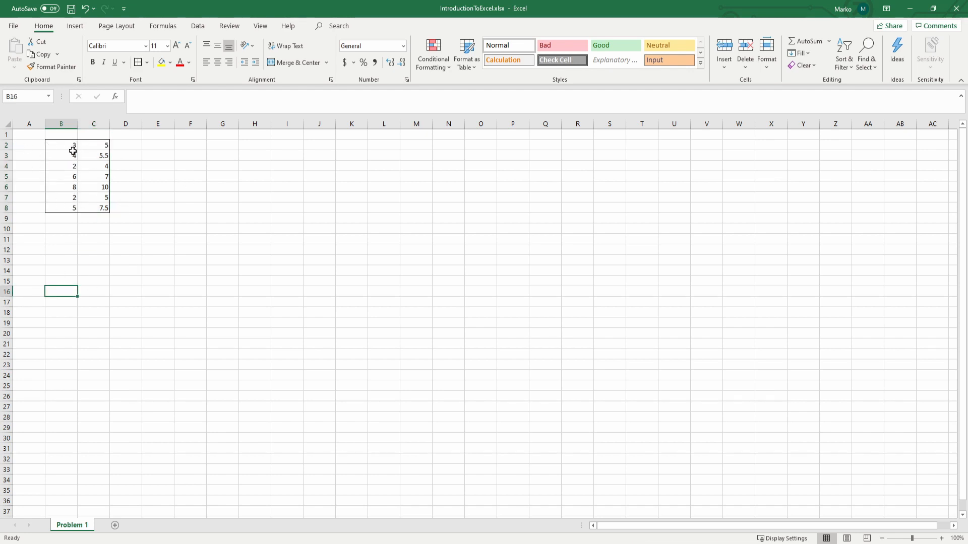
pyautogui.click(67, 134)
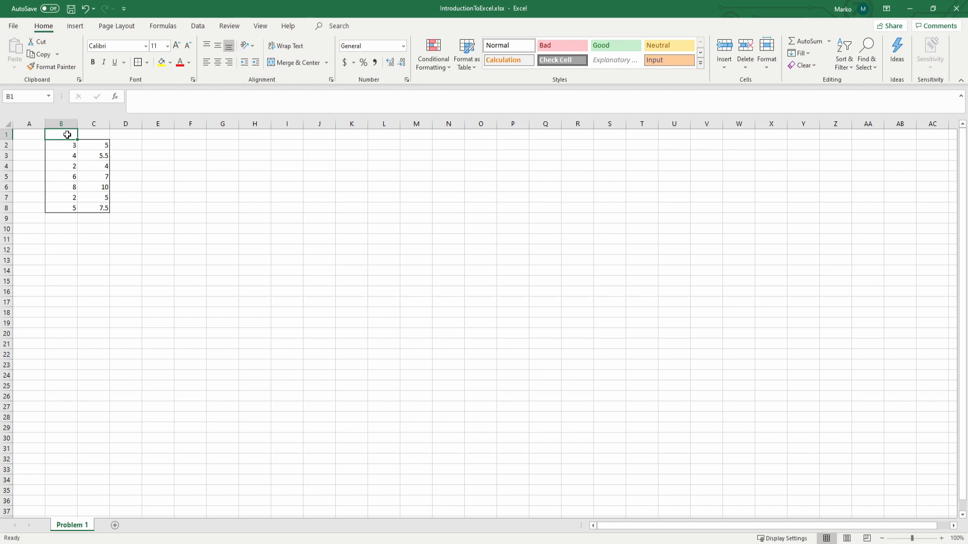
pyautogui.write('X1')
pyautogui.press('Tab')
pyautogui.write('X2')
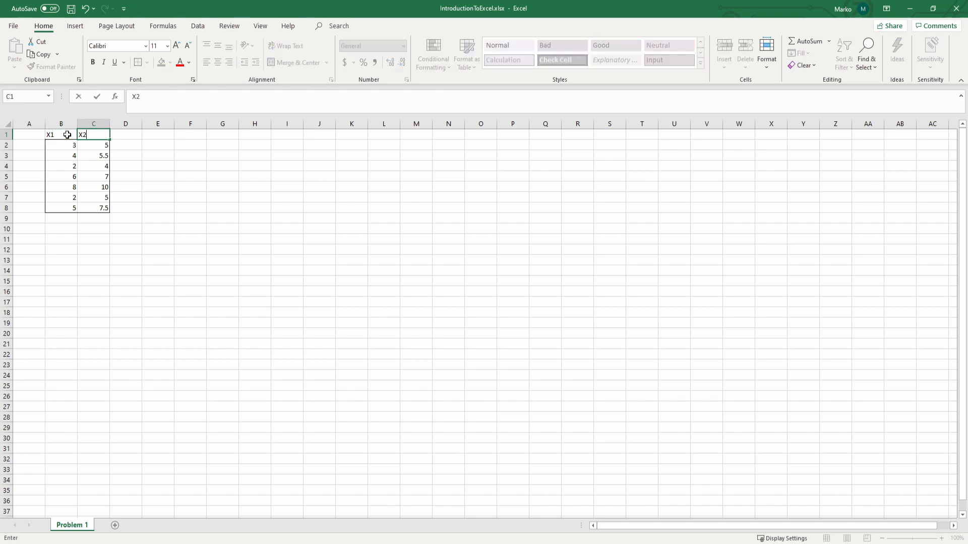
pyautogui.press('Return')
# Step: Number the data rows 1 to 7 in A2:A8, entering the first numbers and filling the series down
pyautogui.press('Left')
pyautogui.write('1')
pyautogui.press('Return')
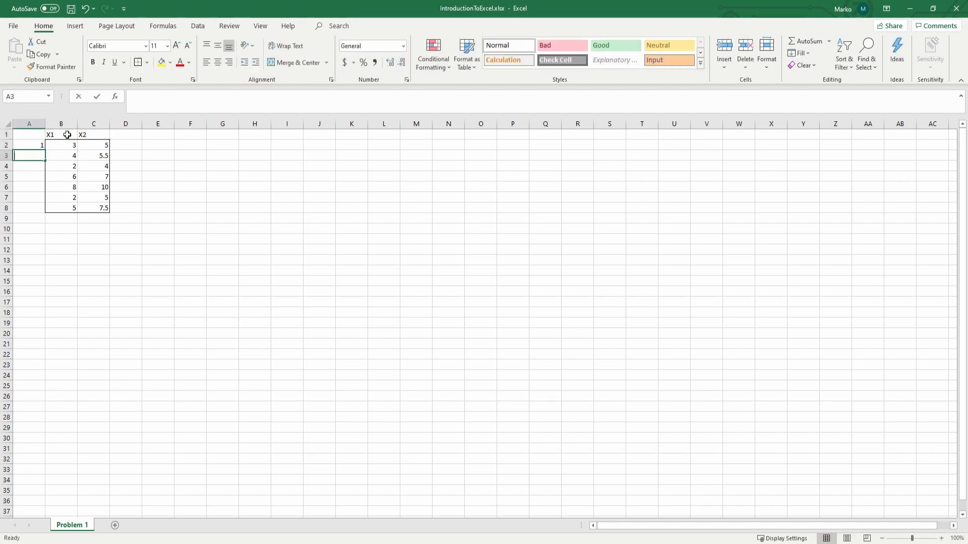
pyautogui.write('2')
pyautogui.press('Return')
pyautogui.write('3')
pyautogui.press('Return')
pyautogui.press('Up')
pyautogui.moveTo(32, 145); pyautogui.dragTo(42, 209)
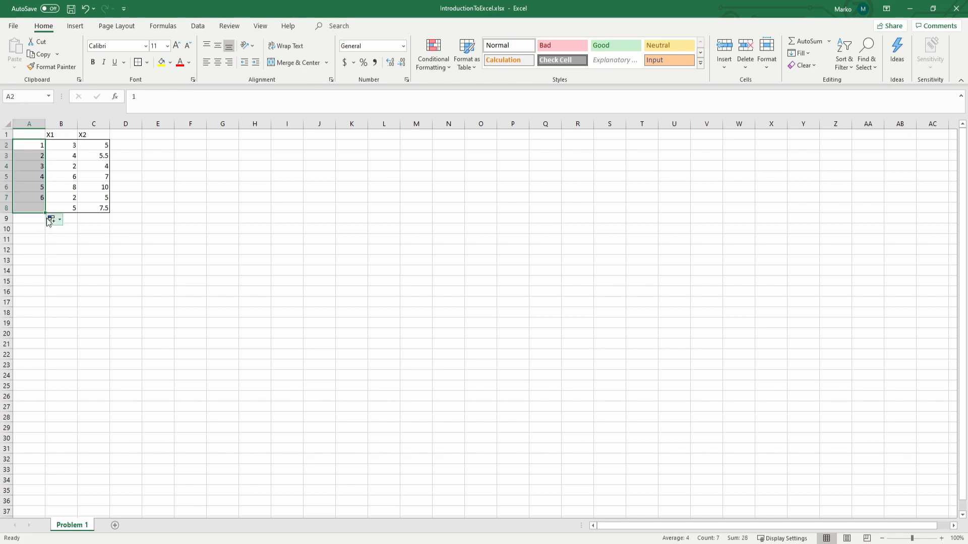
pyautogui.click(39, 210)
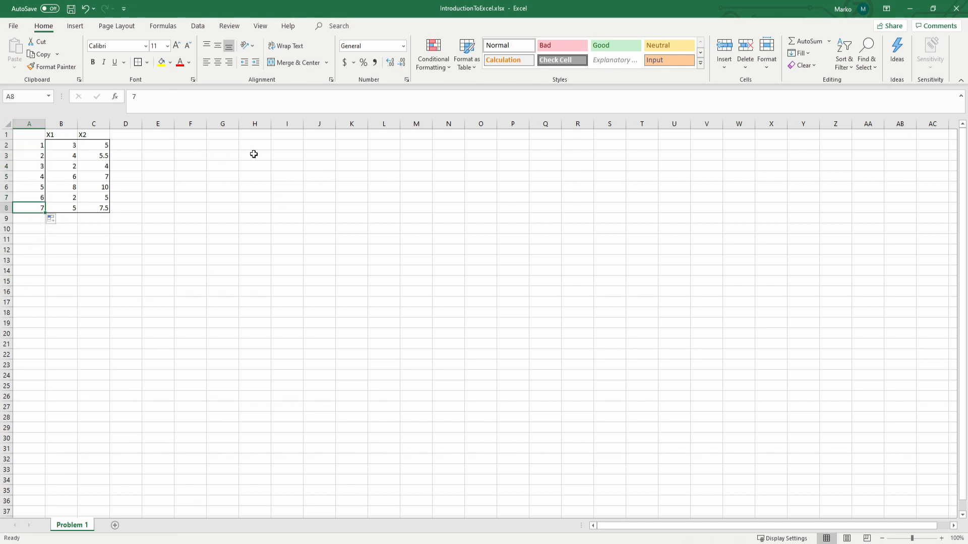
# Step: Record the parameters n = 7 and p = 2, with labels in G2:G3 and values in H2:H3
pyautogui.click(221, 147)
pyautogui.write('n')
pyautogui.press('Tab')
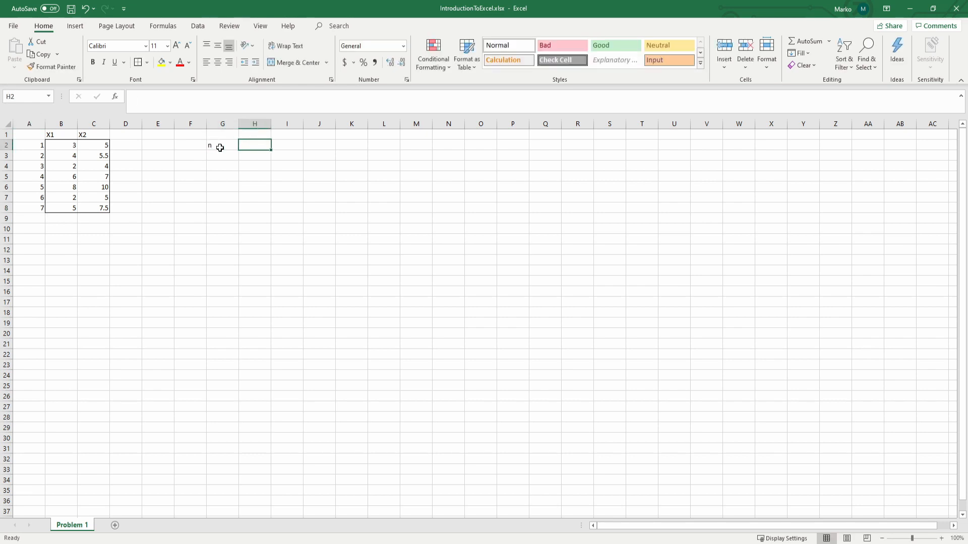
pyautogui.write('7')
pyautogui.press('Return')
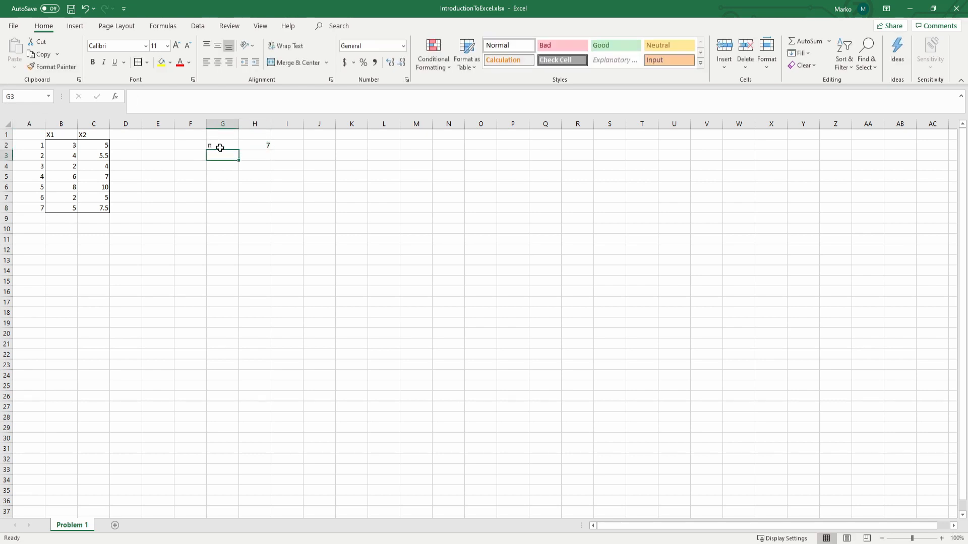
pyautogui.write('p')
pyautogui.press('Tab')
pyautogui.write('2')
pyautogui.press('Return')
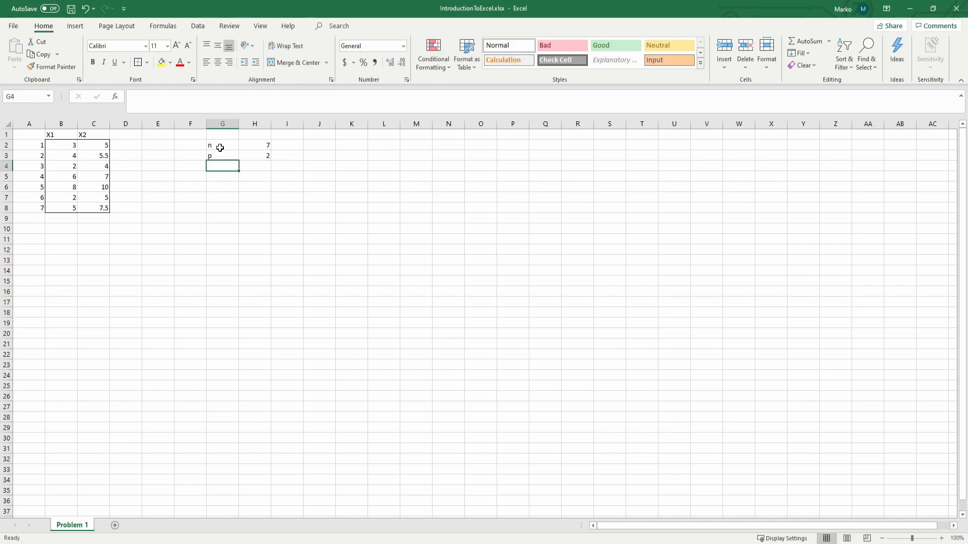
# Step: Sum the X1 values in cell B9 with the formula =SUM(B2:B8)
pyautogui.press('Down')
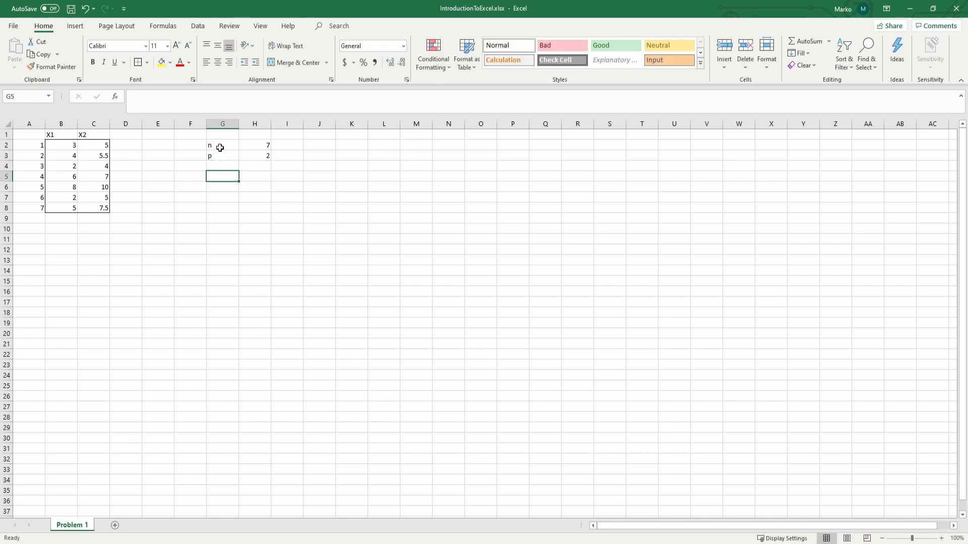
pyautogui.press('Down')
pyautogui.press('Left')
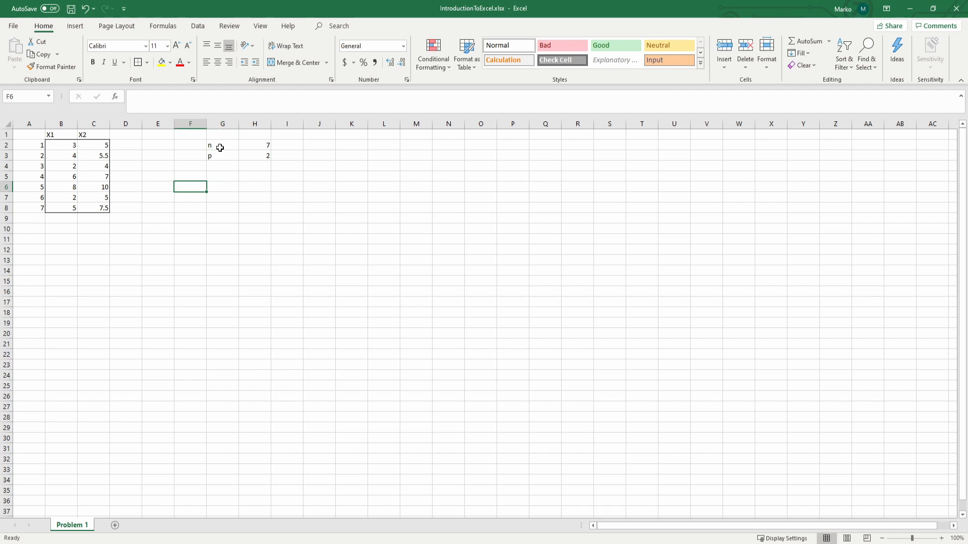
pyautogui.press('Left')
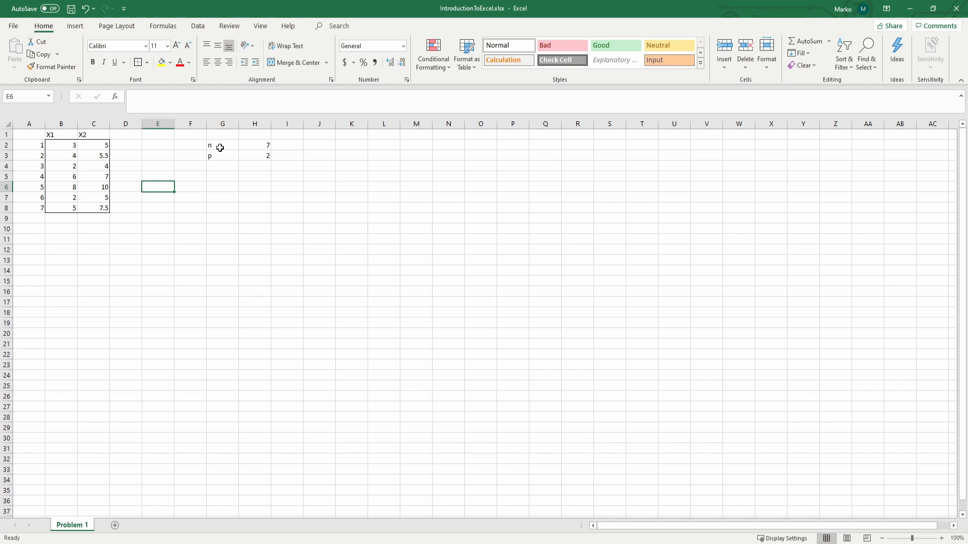
pyautogui.press('Down')
pyautogui.press('Down')
pyautogui.press('Left')
pyautogui.press('Left')
pyautogui.press('Left')
pyautogui.press('Down')
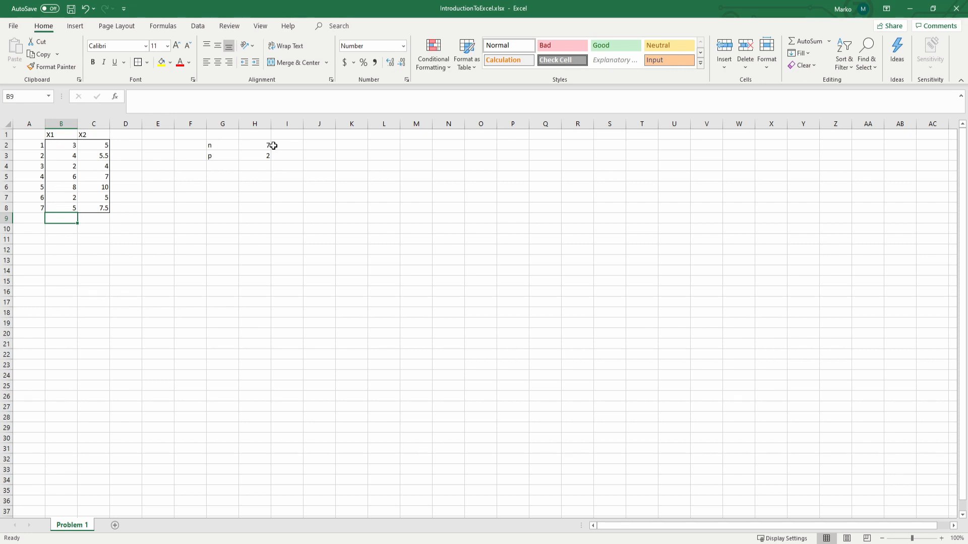
pyautogui.write('=sum')
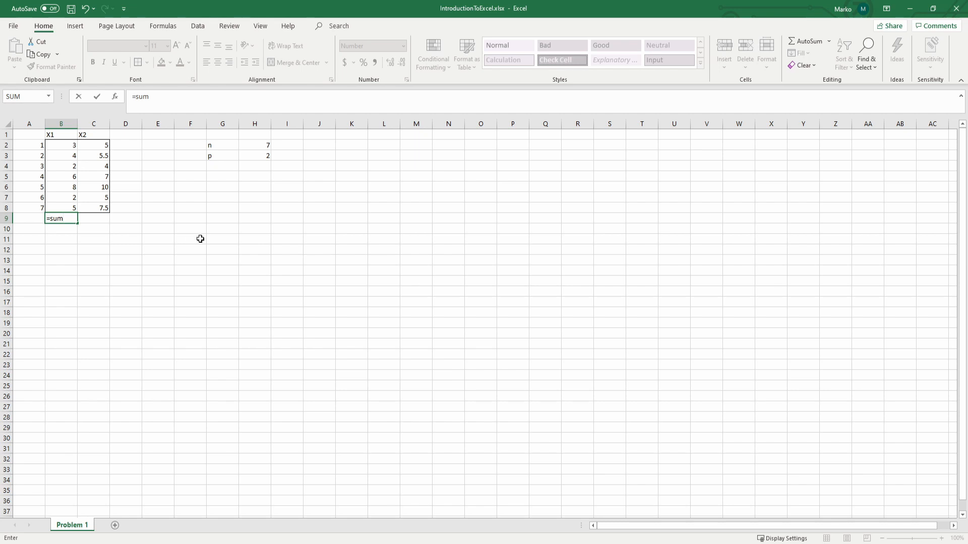
pyautogui.press('Tab')
pyautogui.moveTo(71, 145); pyautogui.dragTo(67, 204)
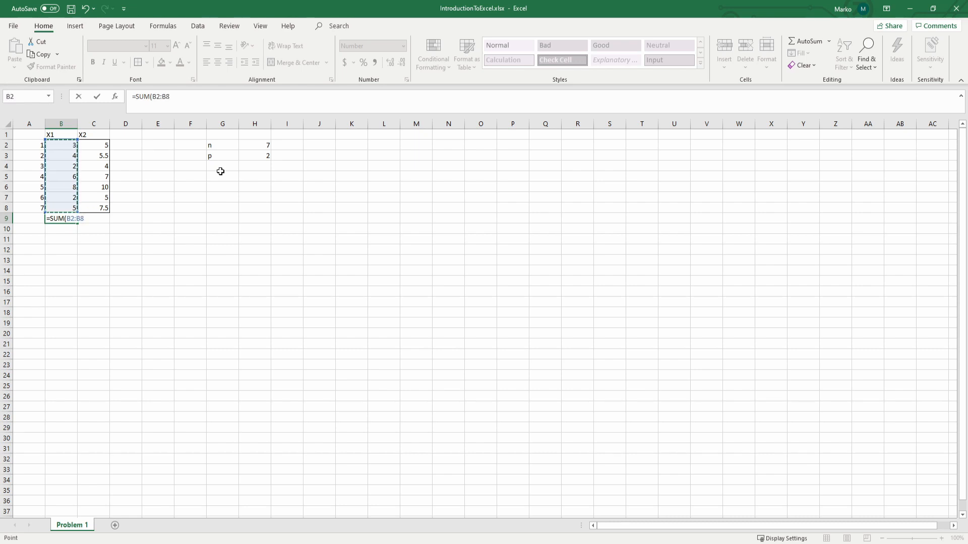
pyautogui.write(')')
pyautogui.press('Return')
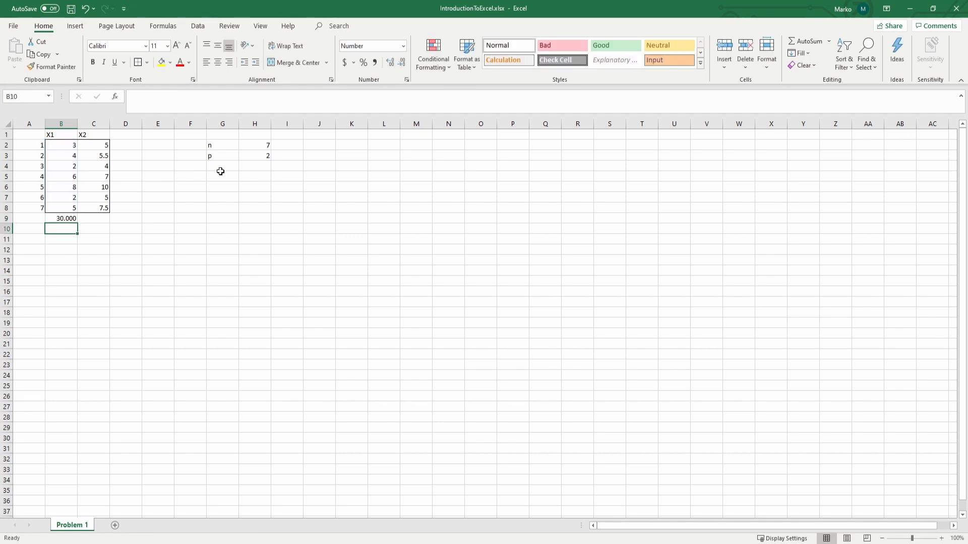
# Step: Extend the formula in B9 to divide by n, making it =SUM(B2:B8)/H2
pyautogui.press('Up')
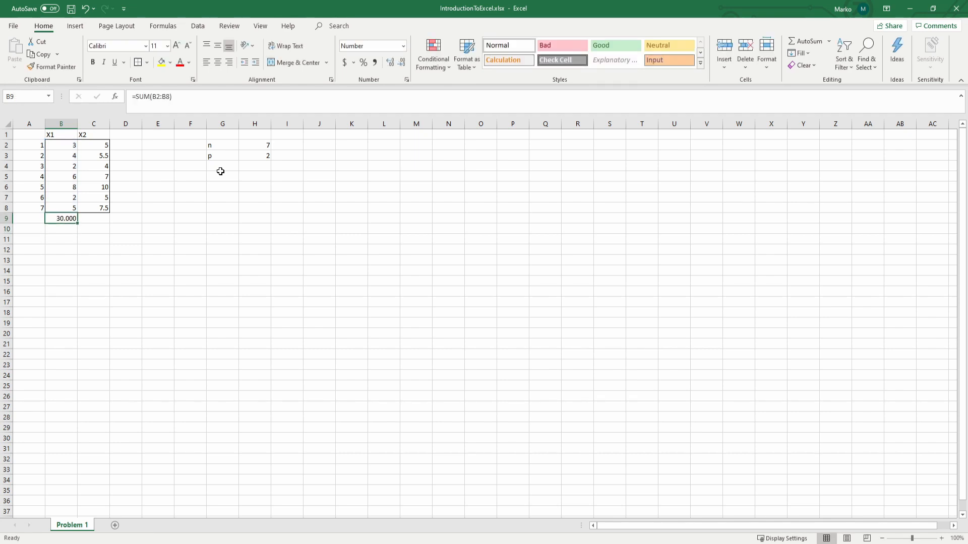
pyautogui.click(196, 101)
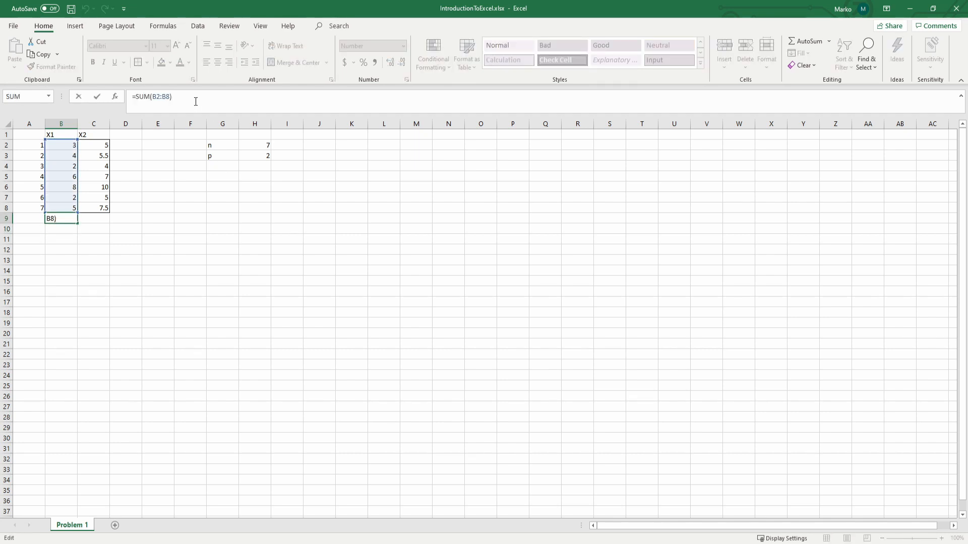
pyautogui.write('/')
pyautogui.click(262, 145)
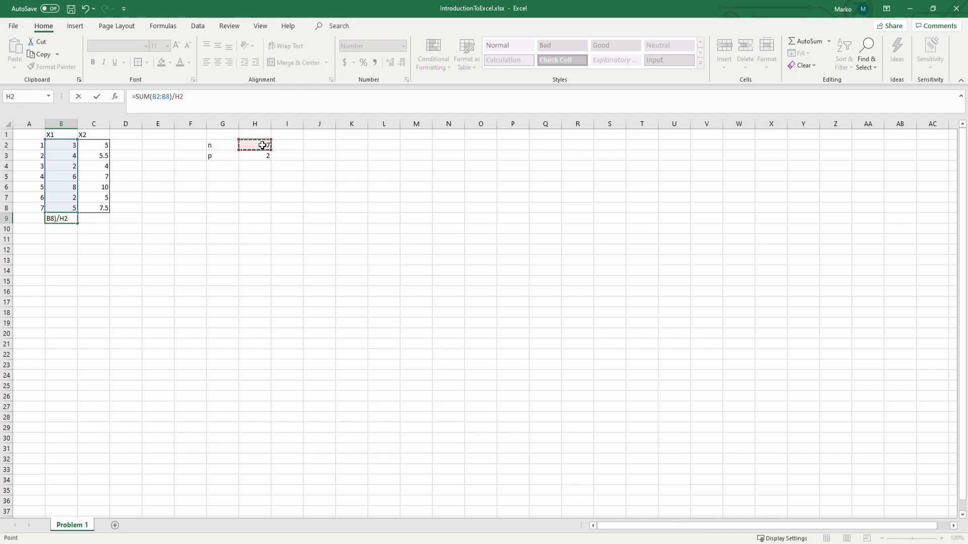
pyautogui.press('Return')
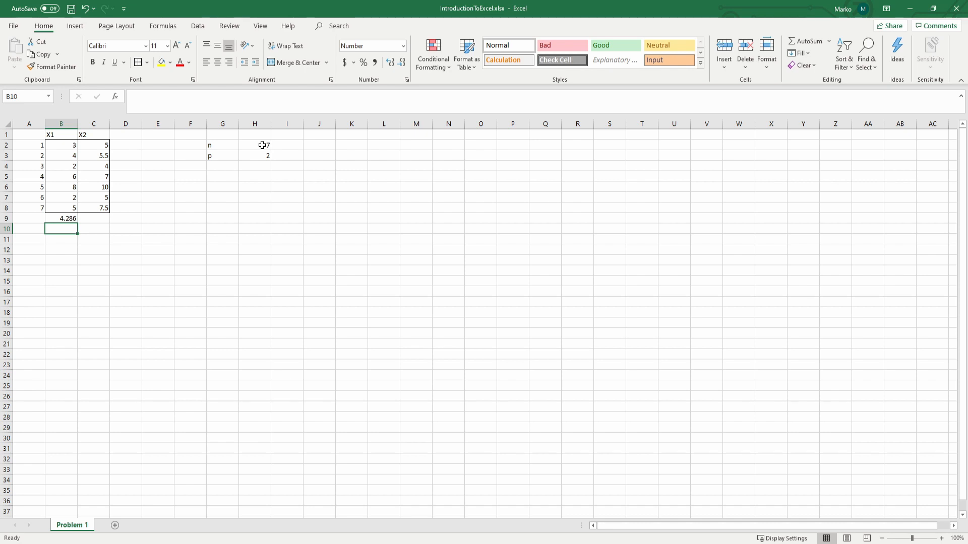
# Step: Calculate the mean of X1 in cell B10 using the AVERAGE function on B2:B8
pyautogui.write('=')
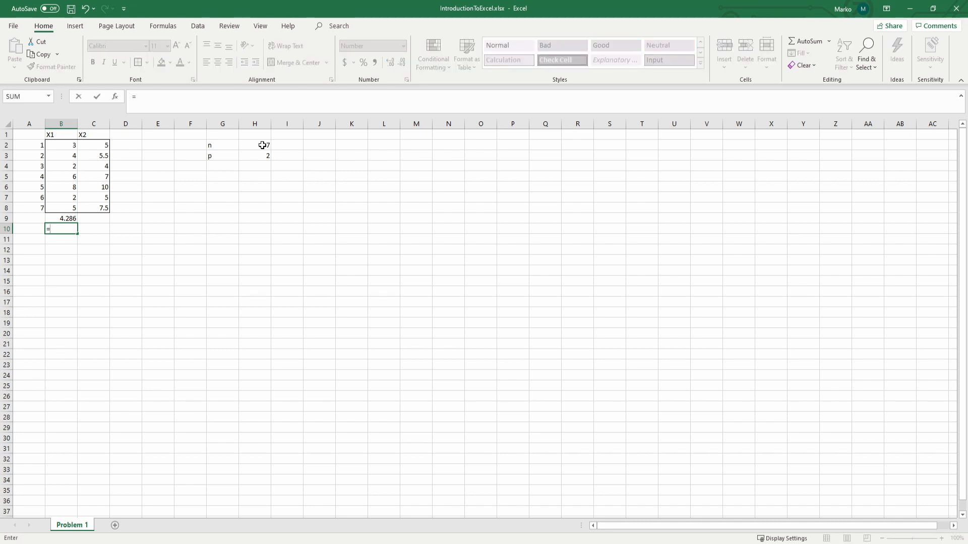
pyautogui.write('av')
pyautogui.press('Tab')
pyautogui.moveTo(59, 148); pyautogui.dragTo(68, 209)
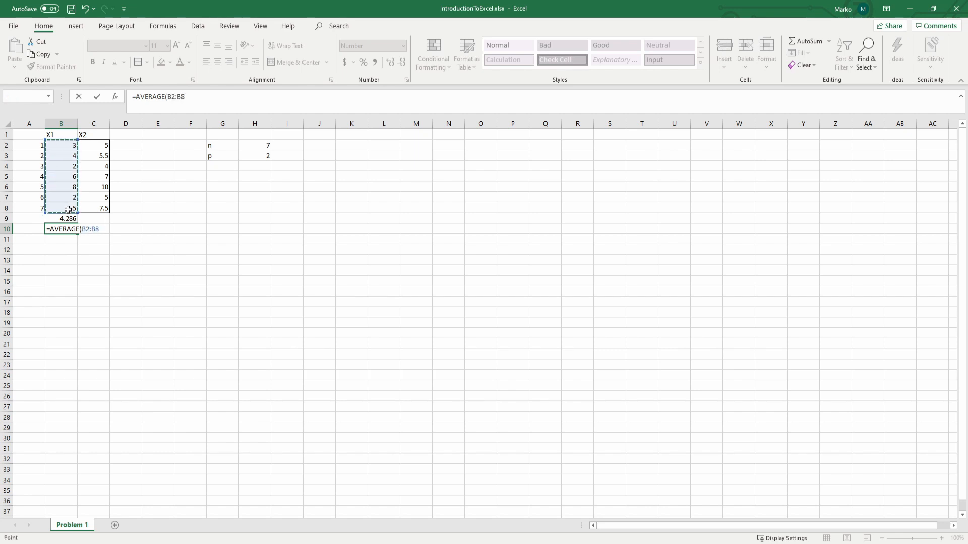
pyautogui.press('Return')
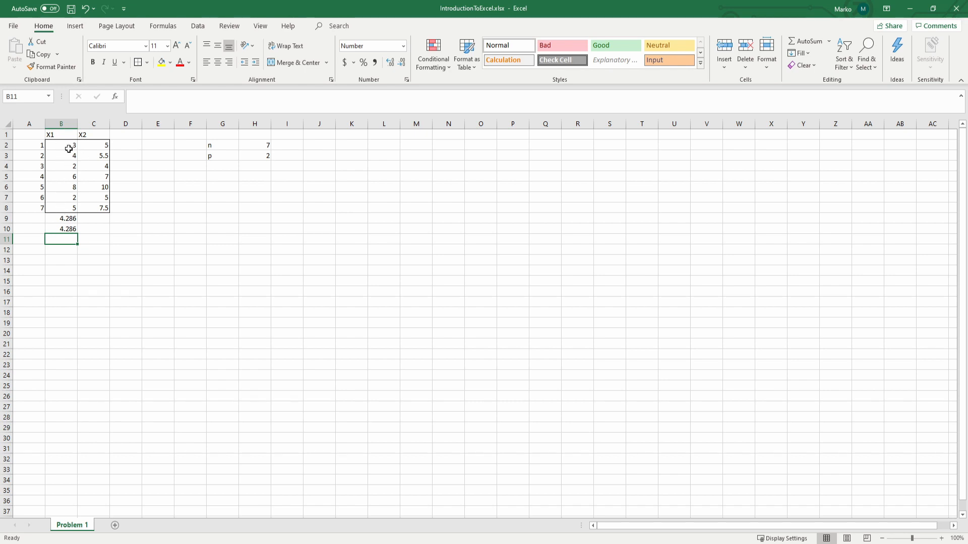
# Step: Calculate the mean of X2 in cell C10 using the AVERAGE function on C2:C8
pyautogui.press('Up')
pyautogui.press('Right')
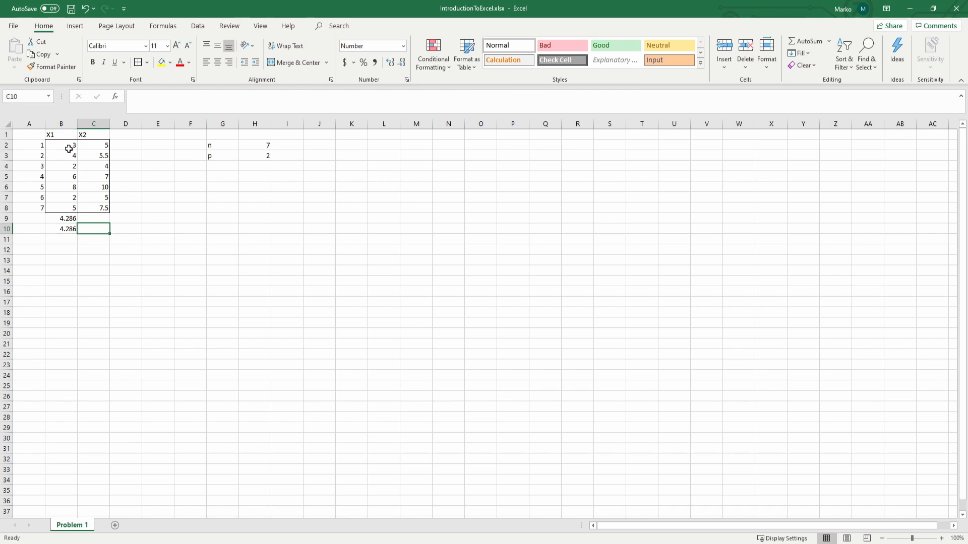
pyautogui.write('=ave')
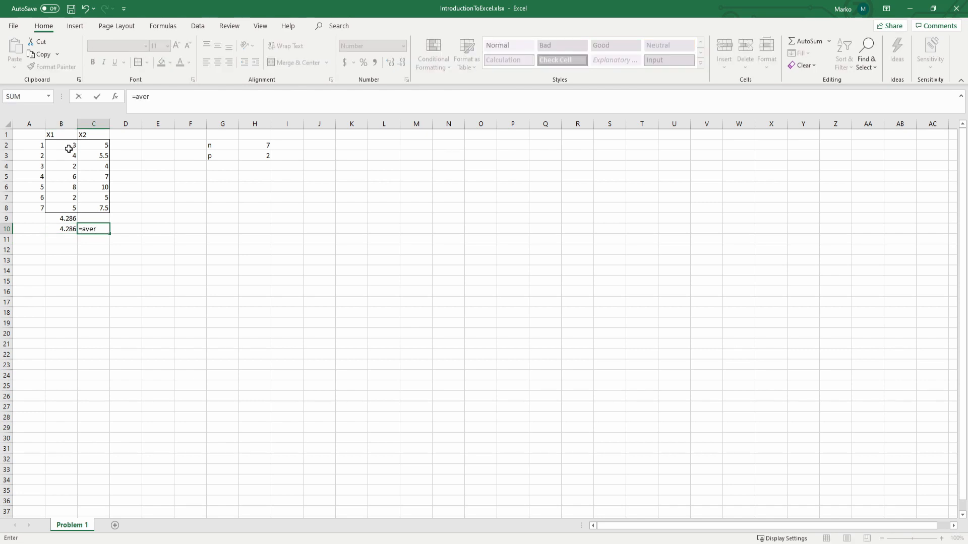
pyautogui.write('r')
pyautogui.press('Tab')
pyautogui.moveTo(104, 145); pyautogui.dragTo(104, 207)
pyautogui.press('Return')
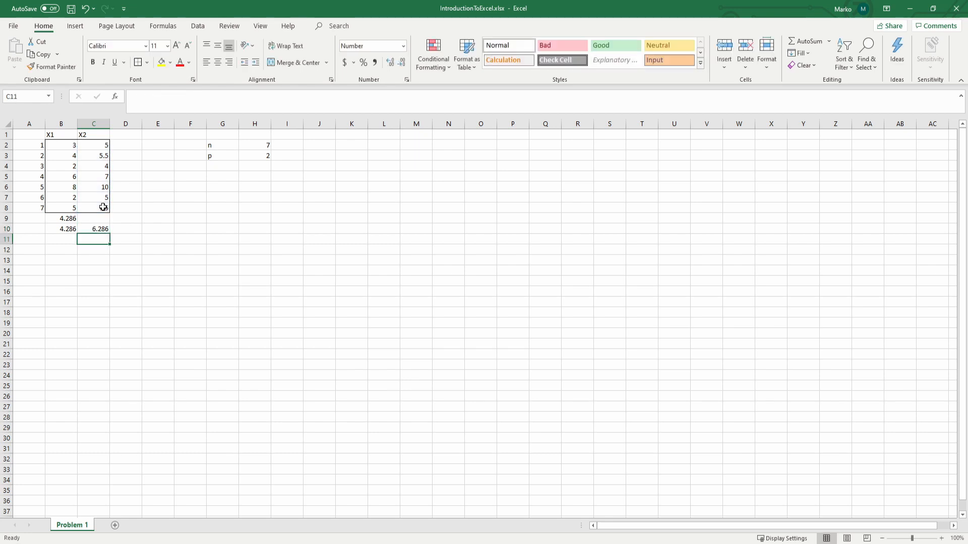
# Step: Label the row of means by entering xi bar in cell A10
pyautogui.click(38, 228)
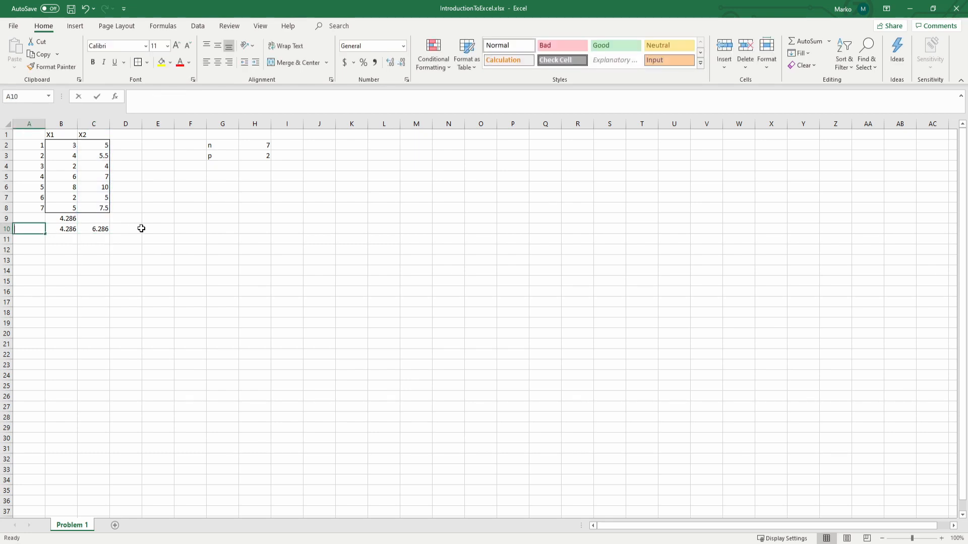
pyautogui.write('xi bar')
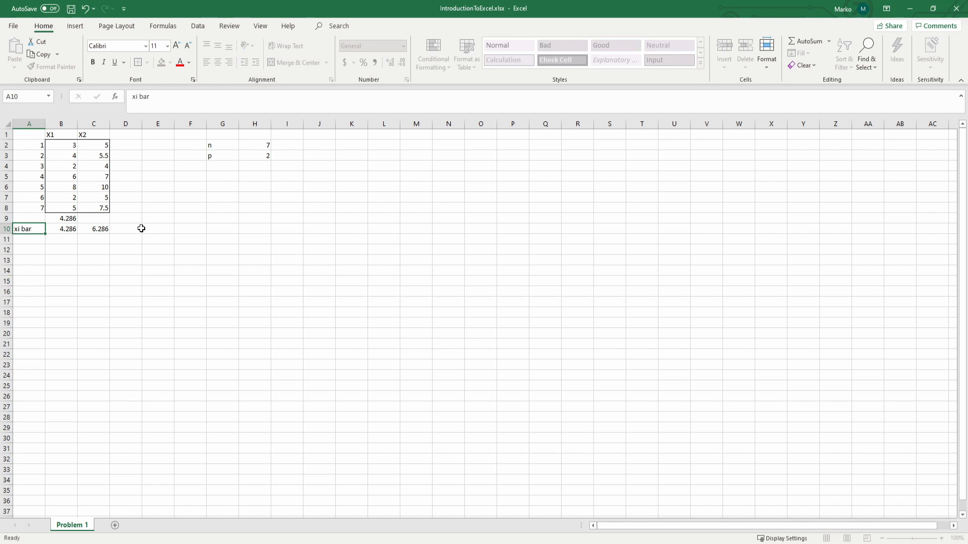
pyautogui.press('Return')
# Step: Enter i in cell A1 as the heading of the index column
pyautogui.click(36, 133)
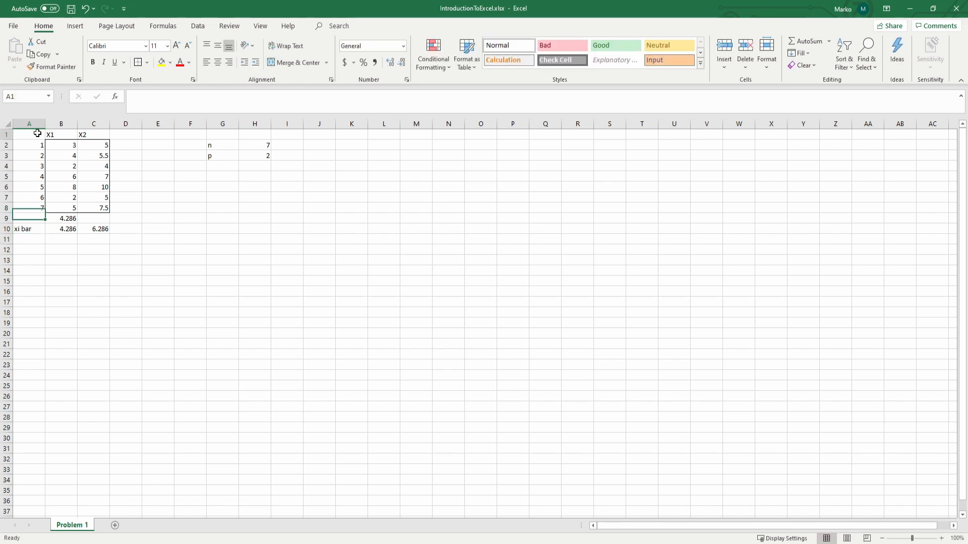
pyautogui.doubleClick(38, 134)
pyautogui.write('i')
pyautogui.press('Return')
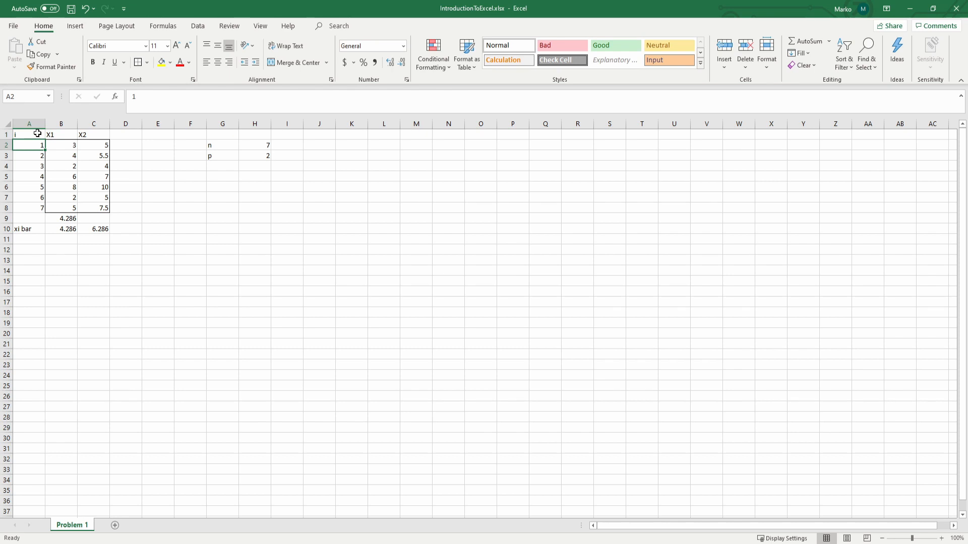
# Step: Calculate the sample variance of X1 in cell B11 using VAR.S on B2:B8
pyautogui.press('Up')
pyautogui.press('Right')
pyautogui.press('Down')
pyautogui.press('Down')
pyautogui.press('Down')
pyautogui.press('Down')
pyautogui.press('Down')
pyautogui.press('Down')
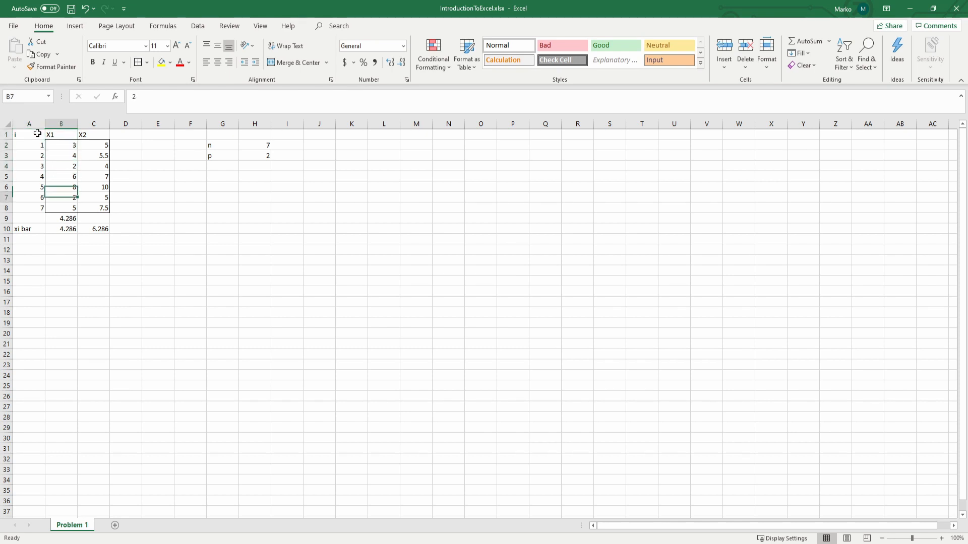
pyautogui.press('Down')
pyautogui.press('Down')
pyautogui.press('Down')
pyautogui.press('Down')
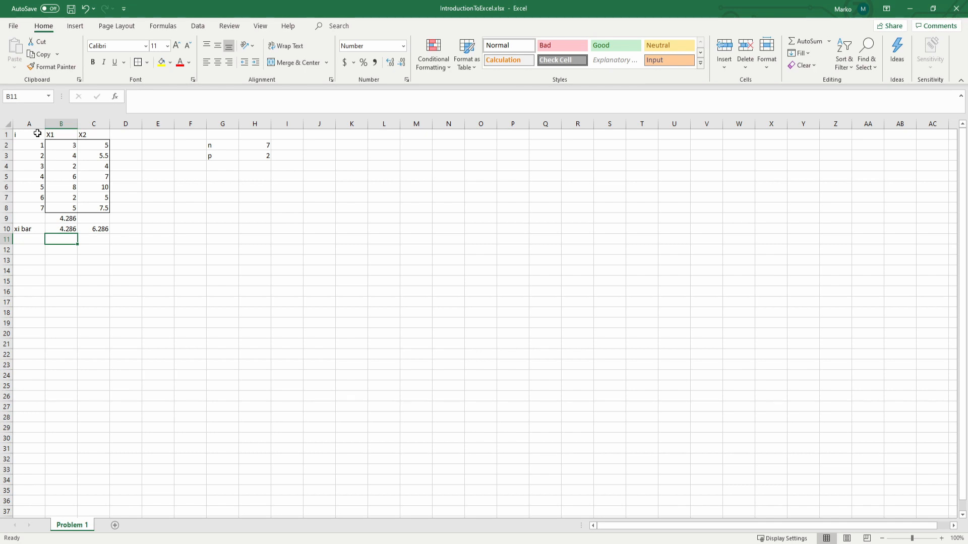
pyautogui.write('=var')
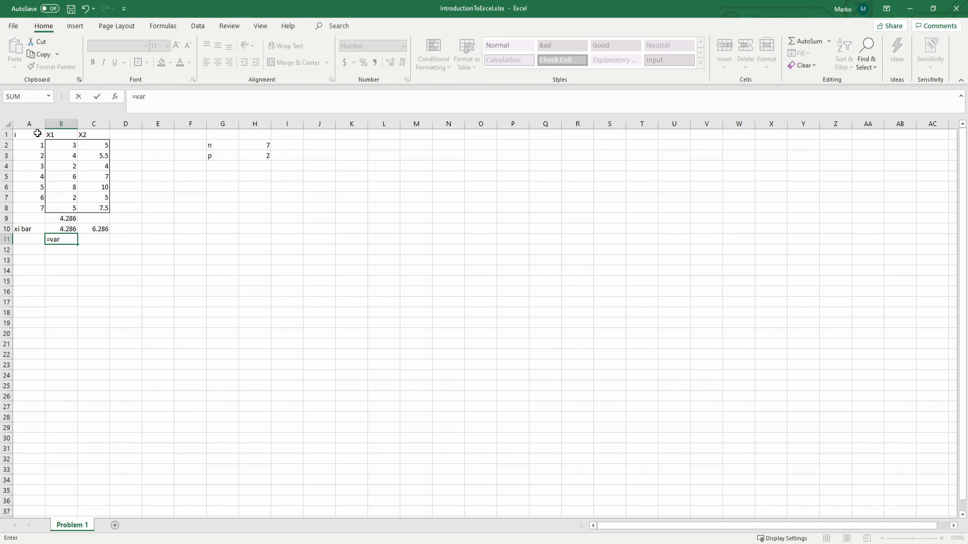
pyautogui.write('.s')
pyautogui.press('Tab')
pyautogui.moveTo(59, 146); pyautogui.dragTo(71, 207)
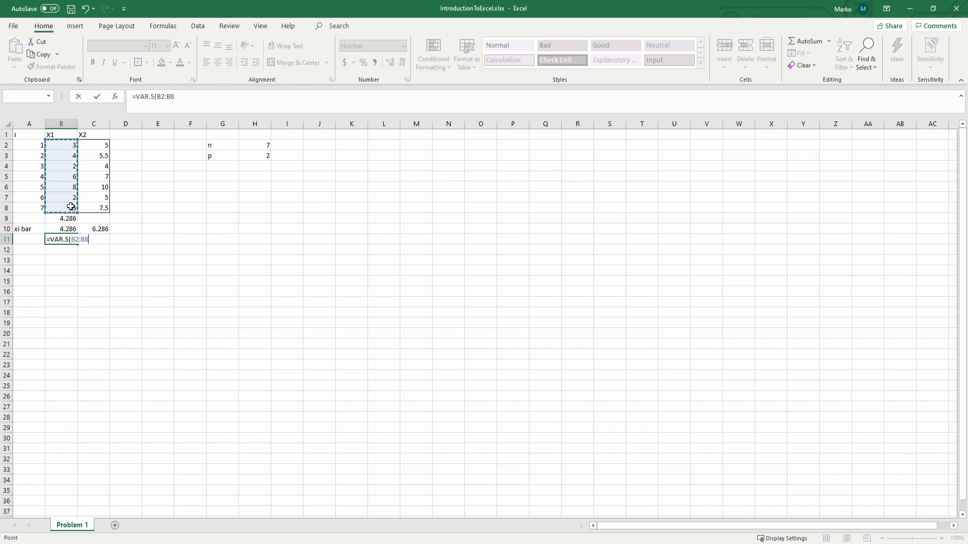
pyautogui.press('Return')
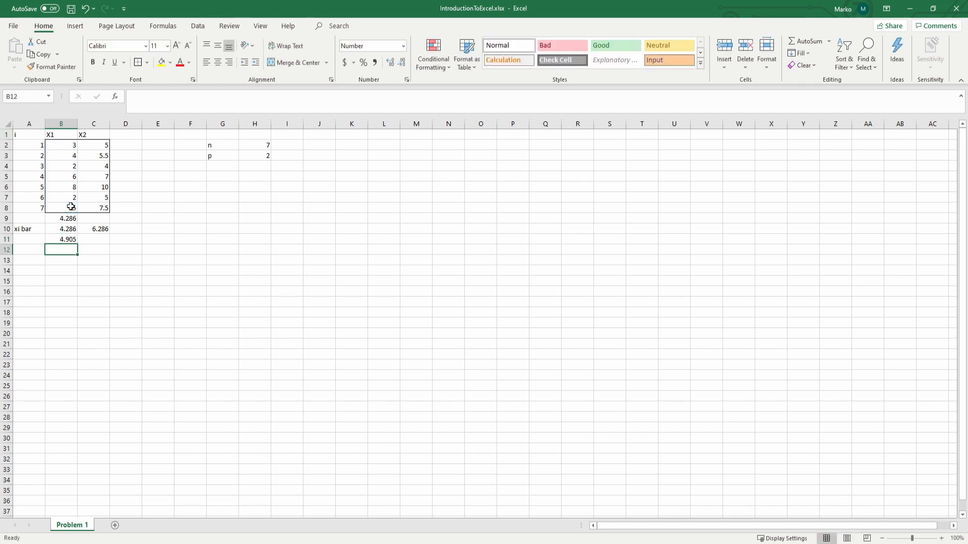
pyautogui.press('Up')
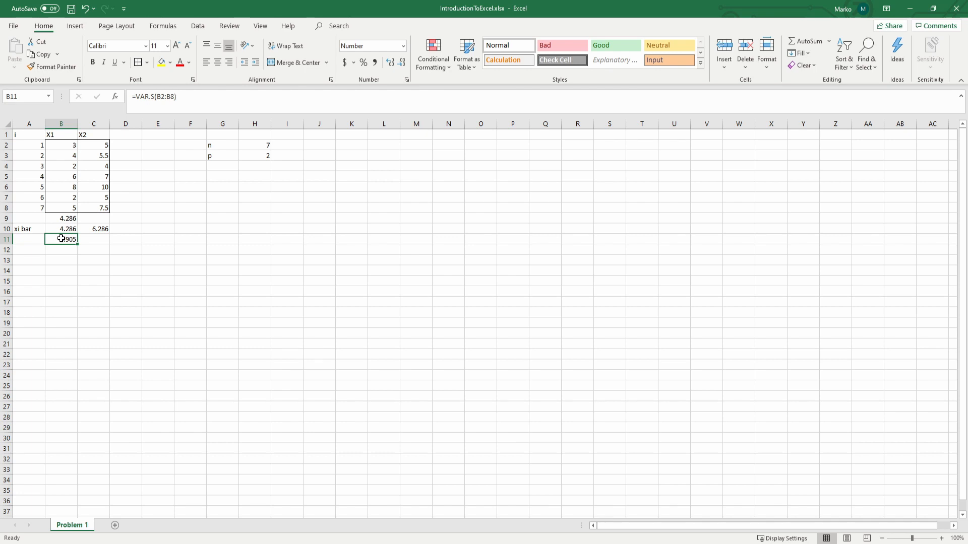
# Step: Compute n minus 1 in cell I2 with the formula =H2-1
pyautogui.click(269, 147)
pyautogui.click(285, 144)
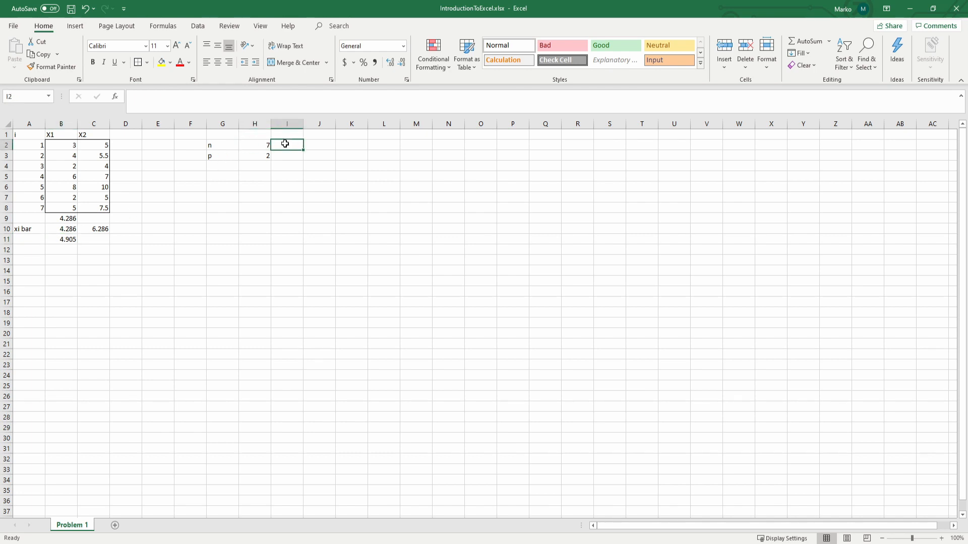
pyautogui.write('=H2-1')
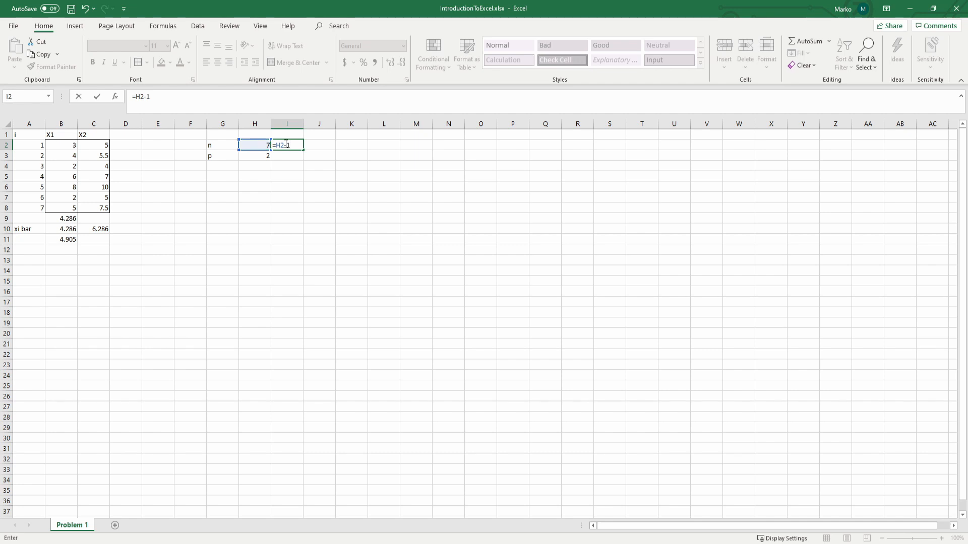
pyautogui.hotkey('ctrl', 'Return')
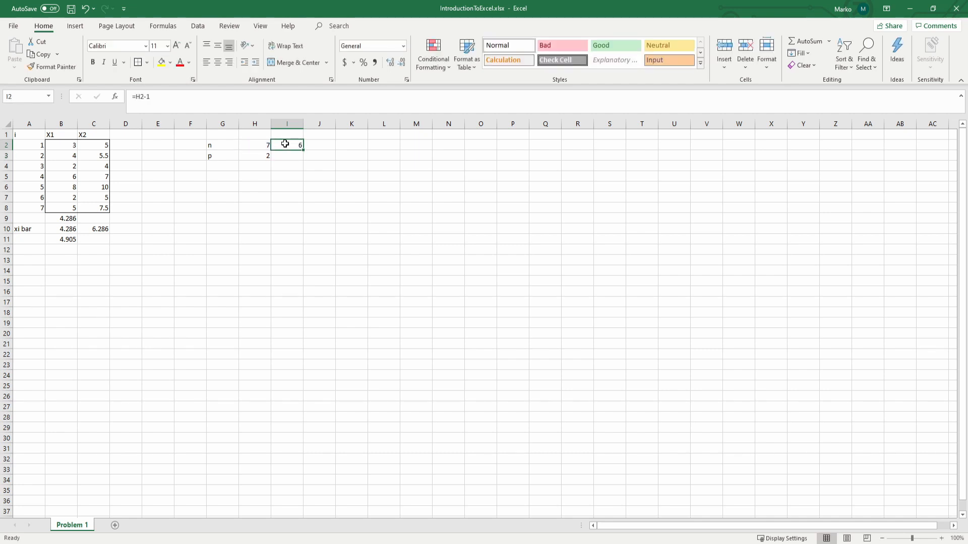
# Step: Convert the X1 variance in B11 to the divide-by-n form by extending its formula to =VAR.S(B2:B8)*I2/H2
pyautogui.press('Down')
pyautogui.press('Down')
pyautogui.press('Down')
pyautogui.press('Down')
pyautogui.press('Down')
pyautogui.press('Down')
pyautogui.press('Down')
pyautogui.press('Down')
pyautogui.press('Down')
pyautogui.press('Down')
pyautogui.press('Down')
pyautogui.press('Left')
pyautogui.press('Left')
pyautogui.press('Left')
pyautogui.press('Left')
pyautogui.press('Left')
pyautogui.press('Left')
pyautogui.press('Left')
pyautogui.press('Left')
pyautogui.press('Up')
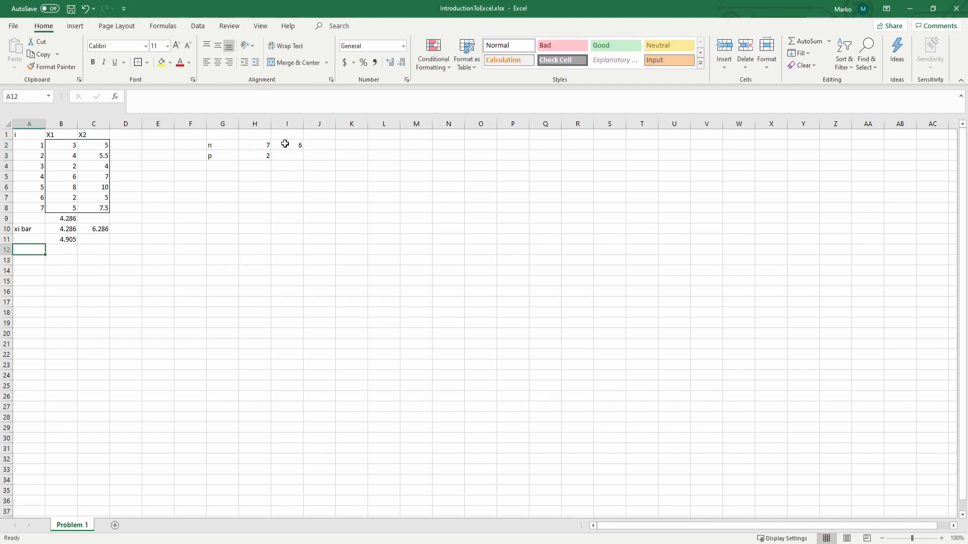
pyautogui.press('Right')
pyautogui.press('Up')
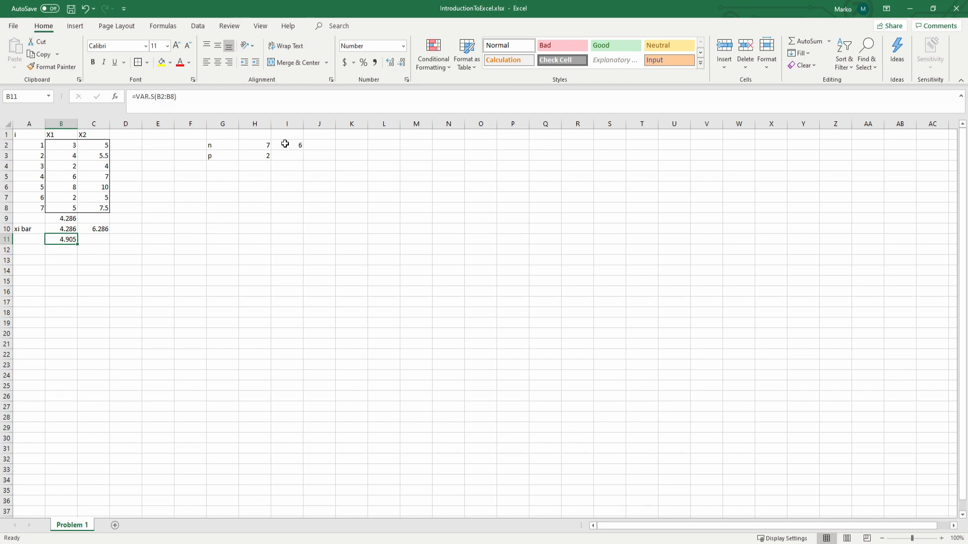
pyautogui.click(200, 96)
pyautogui.write('*')
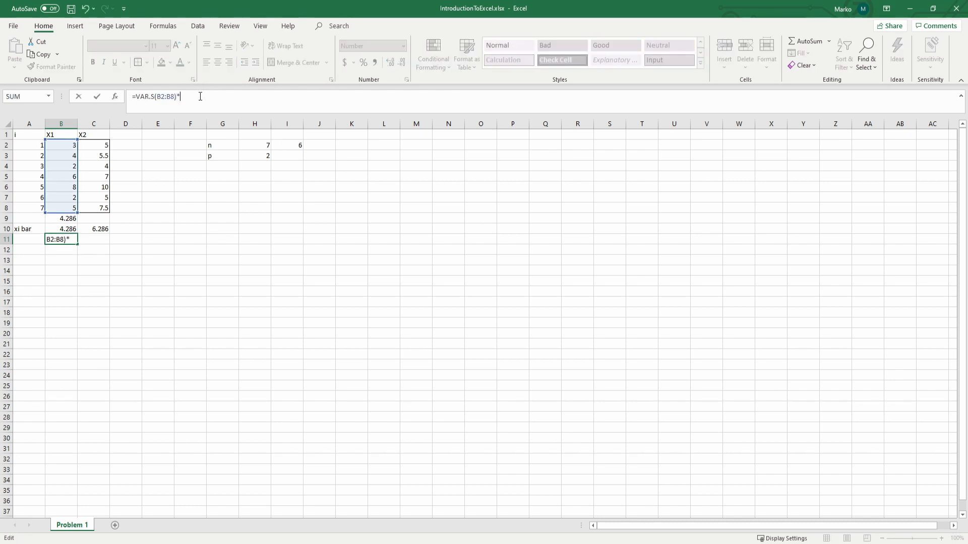
pyautogui.click(298, 145)
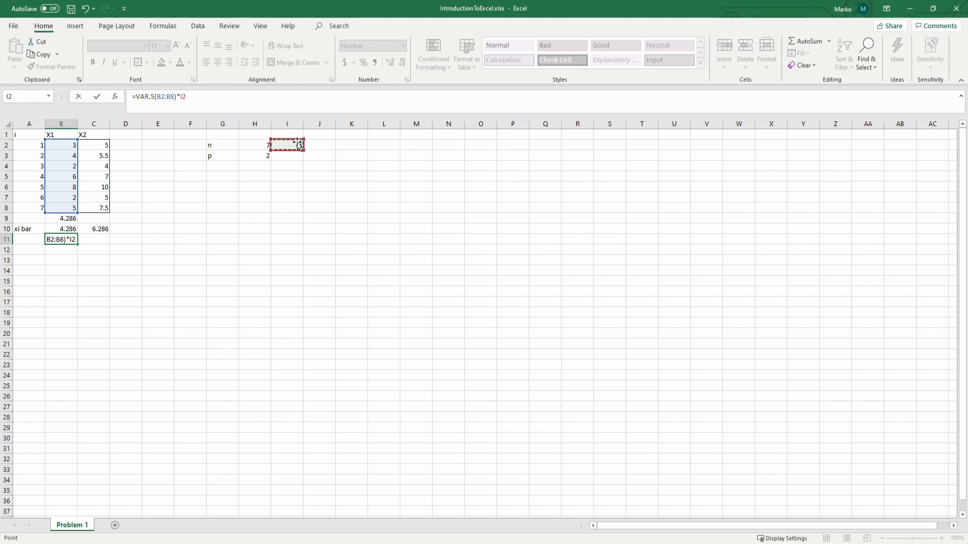
pyautogui.write('/')
pyautogui.click(260, 145)
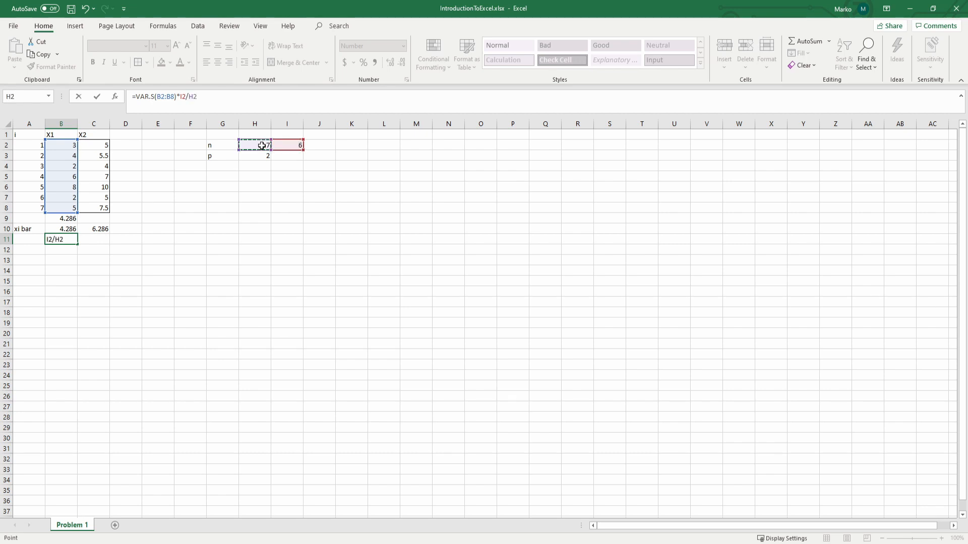
pyautogui.press('Return')
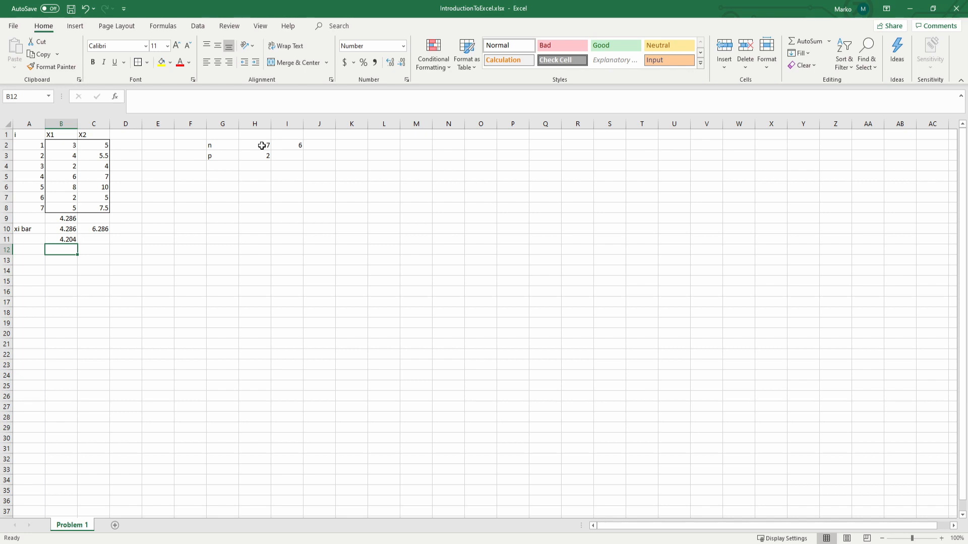
# Step: Calculate the sample standard deviation of X1 in cell B12 using STDEV.S on B2:B8
pyautogui.write('=s')
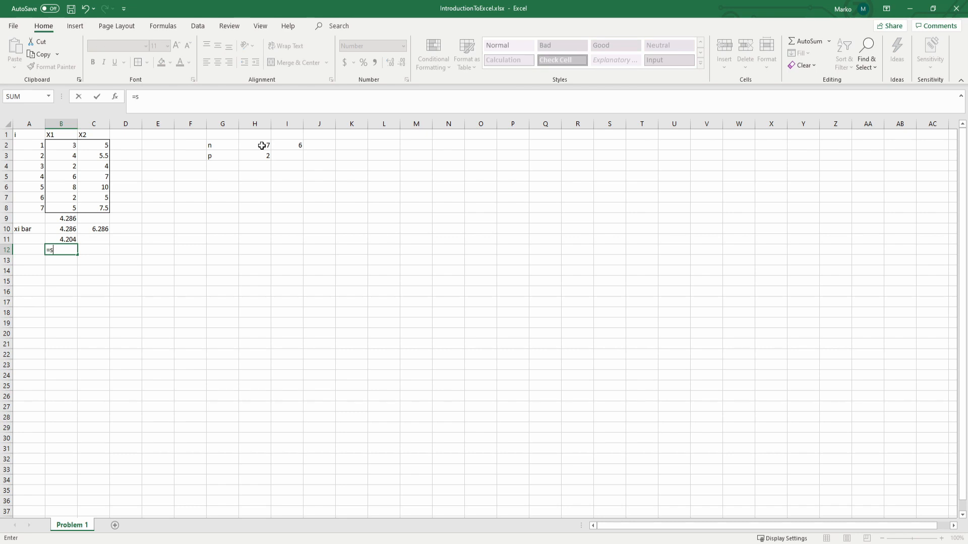
pyautogui.write('t')
pyautogui.press('Tab')
pyautogui.moveTo(58, 145); pyautogui.dragTo(51, 206)
pyautogui.hotkey('ctrl', 'Return')
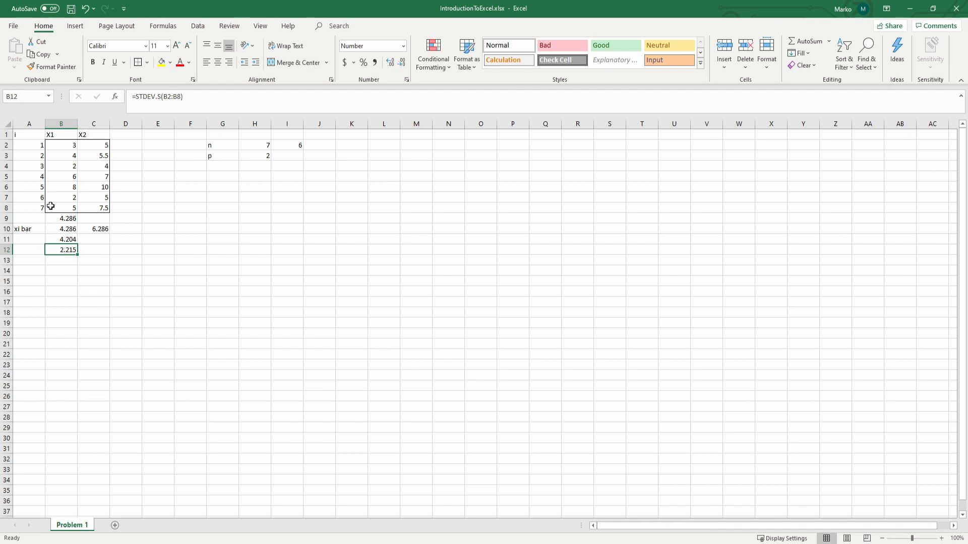
# Step: Compute the X1 standard deviation in cell B13 as =SQRT(B11) and format it as a number with three decimals
pyautogui.press('Return')
pyautogui.write('=')
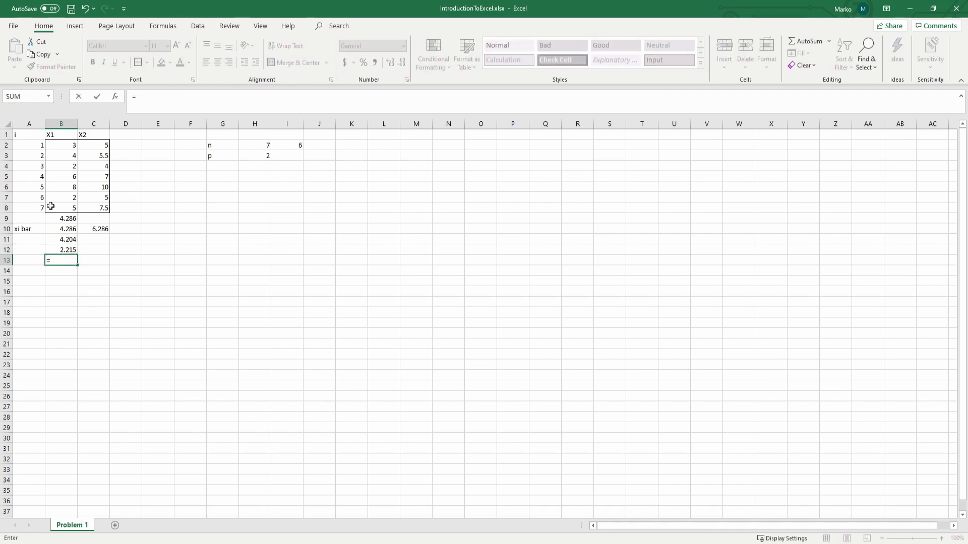
pyautogui.write('sq')
pyautogui.press('Tab')
pyautogui.click(60, 239)
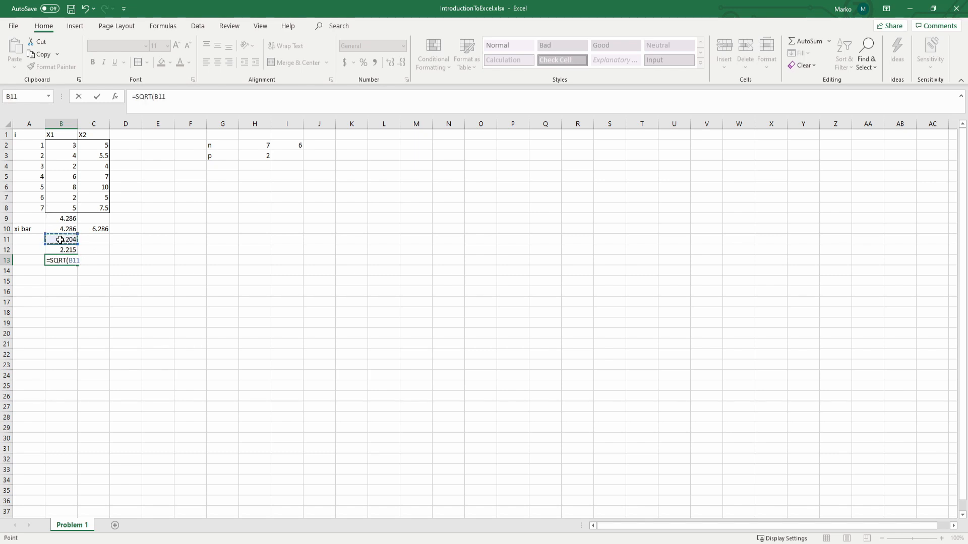
pyautogui.press('Return')
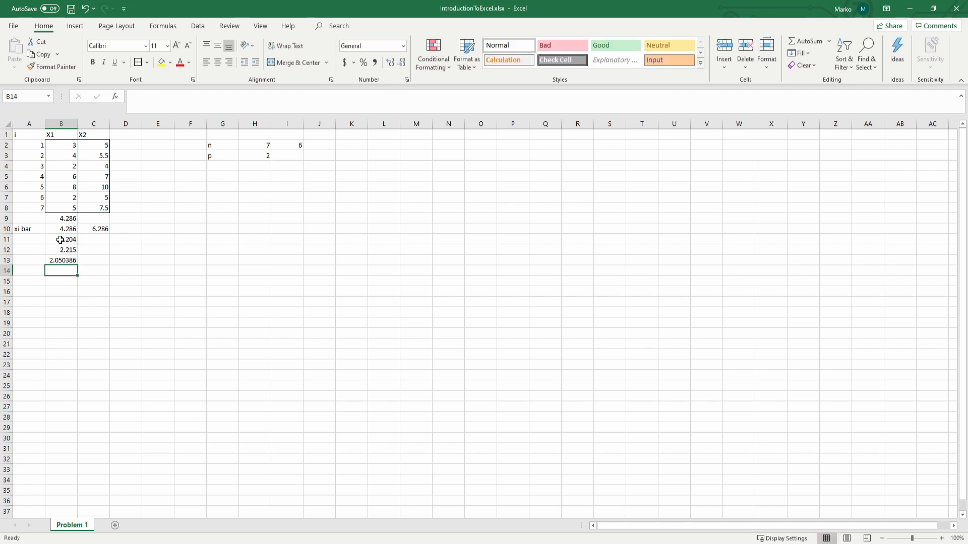
pyautogui.press('Up')
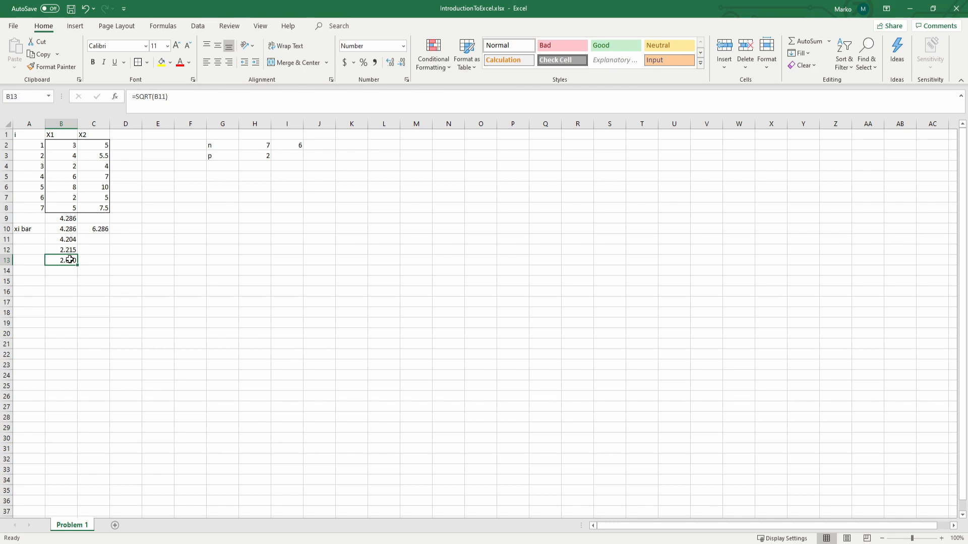
# Step: Calculate the sample variance of X2 in cell C11 using VAR.S on C2:C8
pyautogui.click(72, 240)
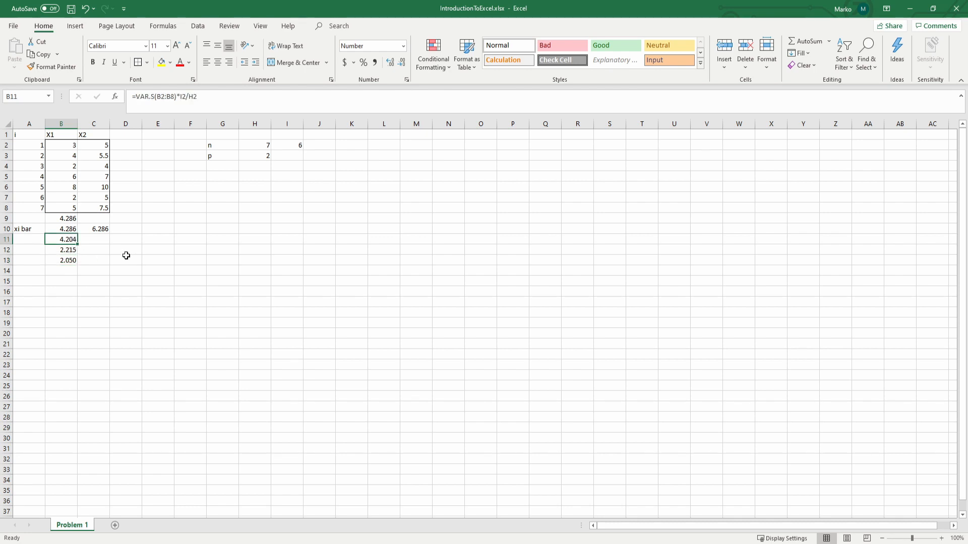
pyautogui.click(107, 239)
pyautogui.write('=st')
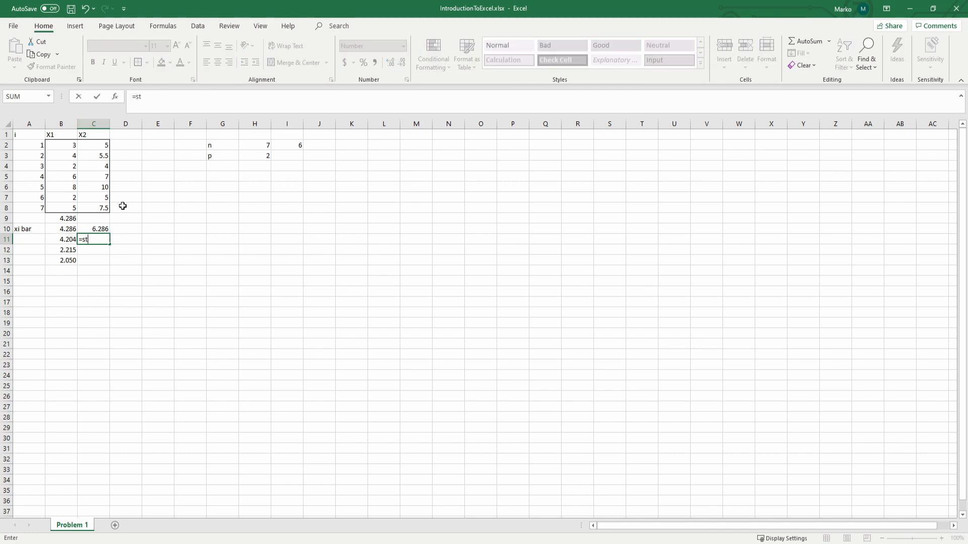
pyautogui.press('BackSpace')
pyautogui.write('var.s')
pyautogui.press('Tab')
pyautogui.moveTo(98, 145); pyautogui.dragTo(101, 205)
pyautogui.press('Return')
# Step: Compute the X2 standard deviation in cell C13 with the formula =SQRT(C11)
pyautogui.press('Return')
pyautogui.write('=s')
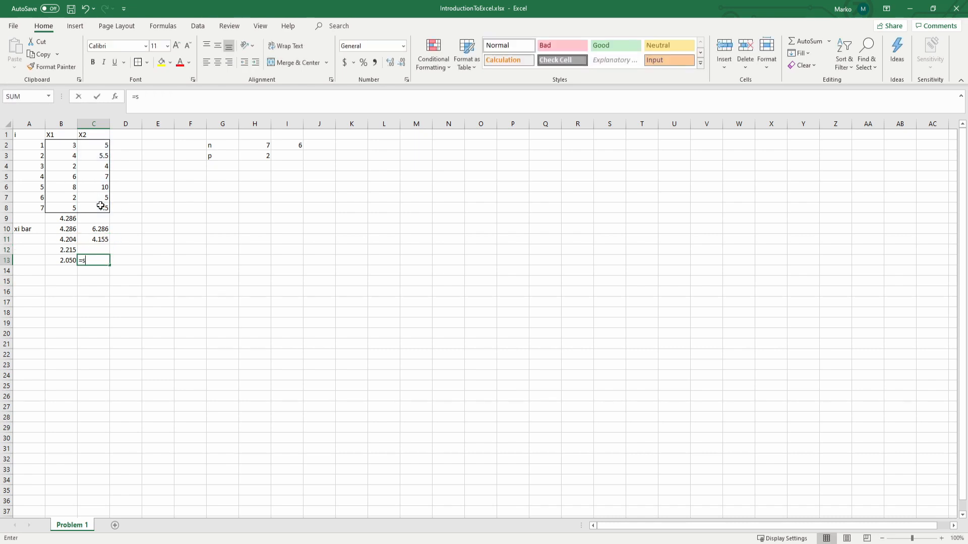
pyautogui.write('qrt(c11')
pyautogui.press('Return')
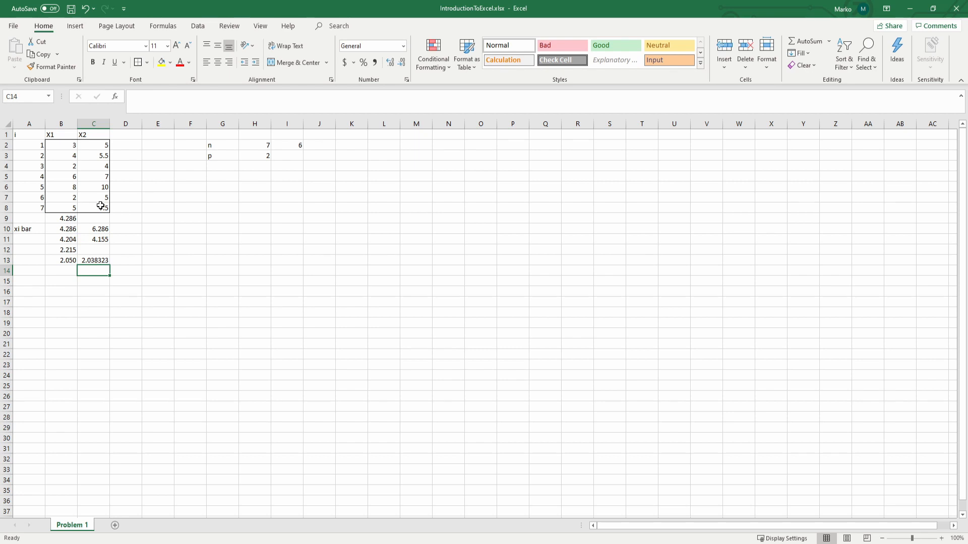
# Step: Format the range B13:C20 as numbers with three decimals
pyautogui.press('Up')
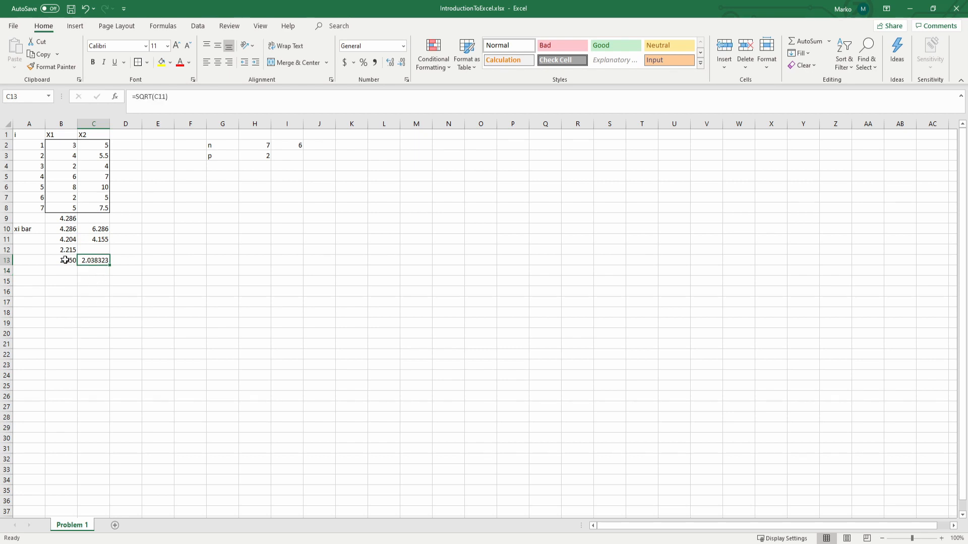
pyautogui.moveTo(65, 260); pyautogui.dragTo(88, 334)
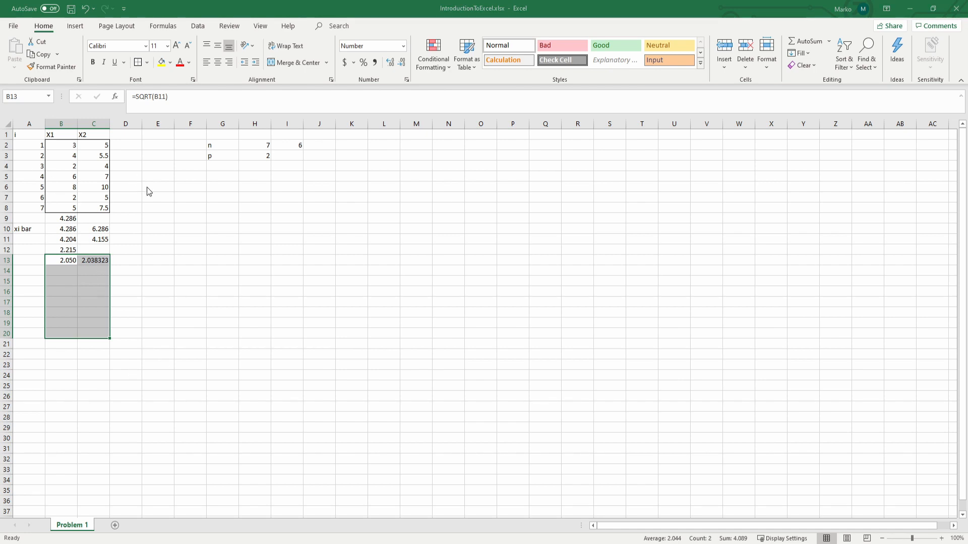
pyautogui.click(124, 282)
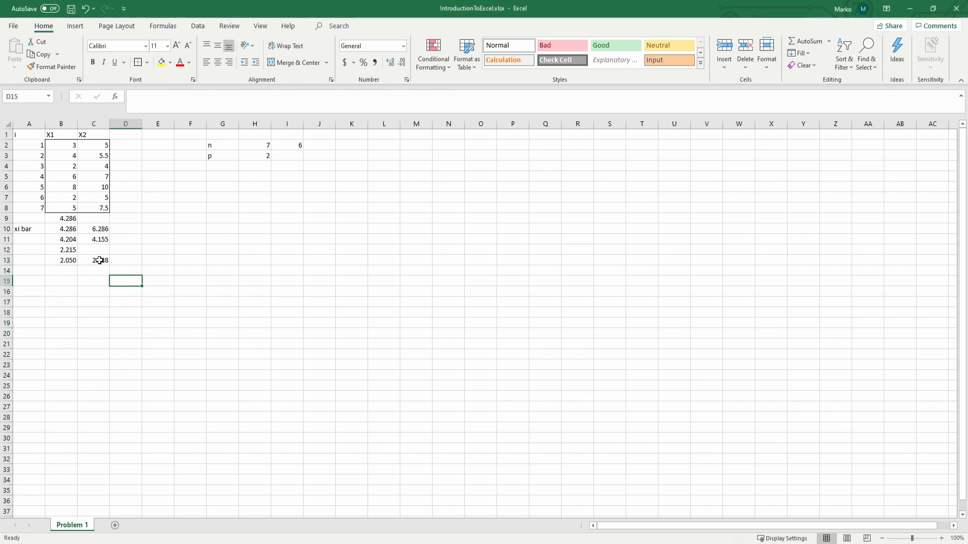
pyautogui.click(83, 260)
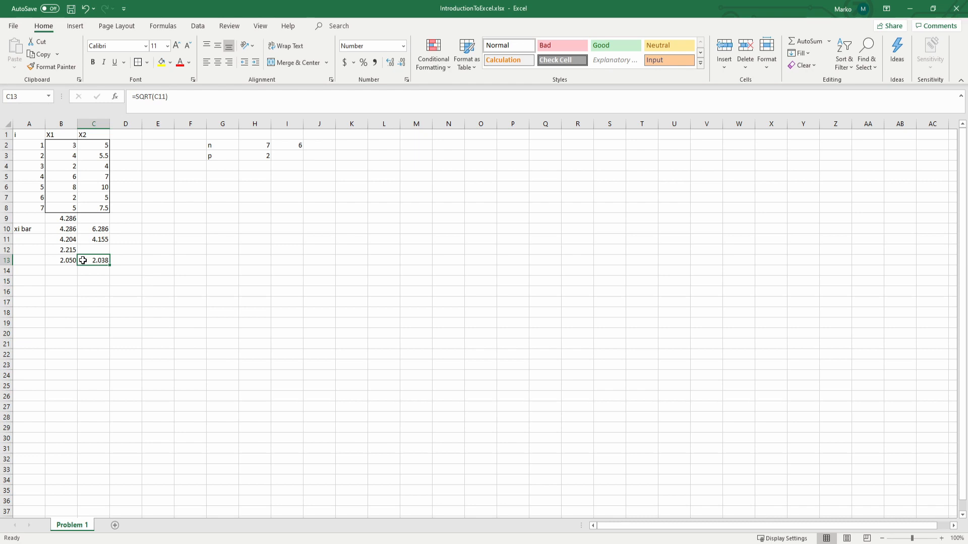
# Step: Rescale the X2 variance in cell C11 by (n-1)/n so its formula reads =VAR.S(C2:C8)*I2/H2
pyautogui.click(103, 238)
pyautogui.click(209, 97)
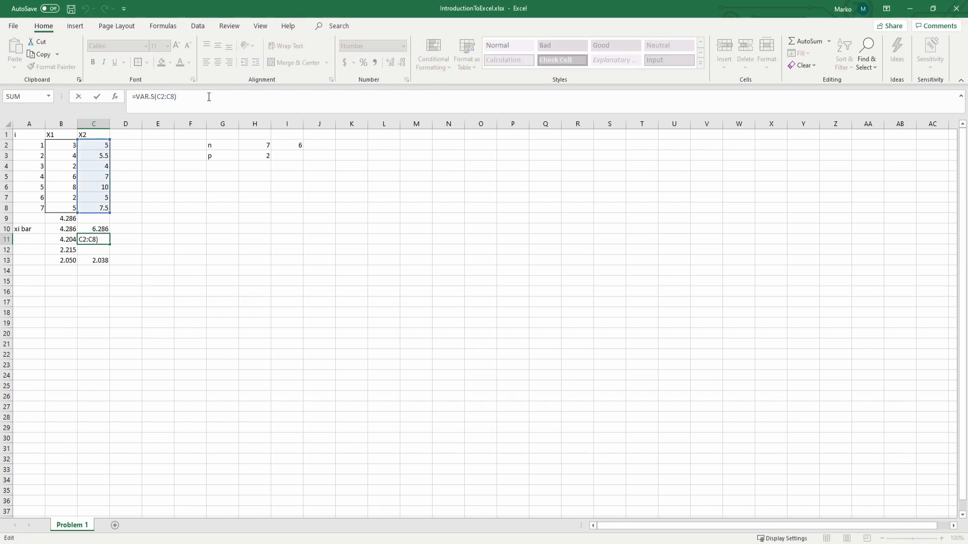
pyautogui.write('&')
pyautogui.press('BackSpace')
pyautogui.write('*')
pyautogui.click(292, 143)
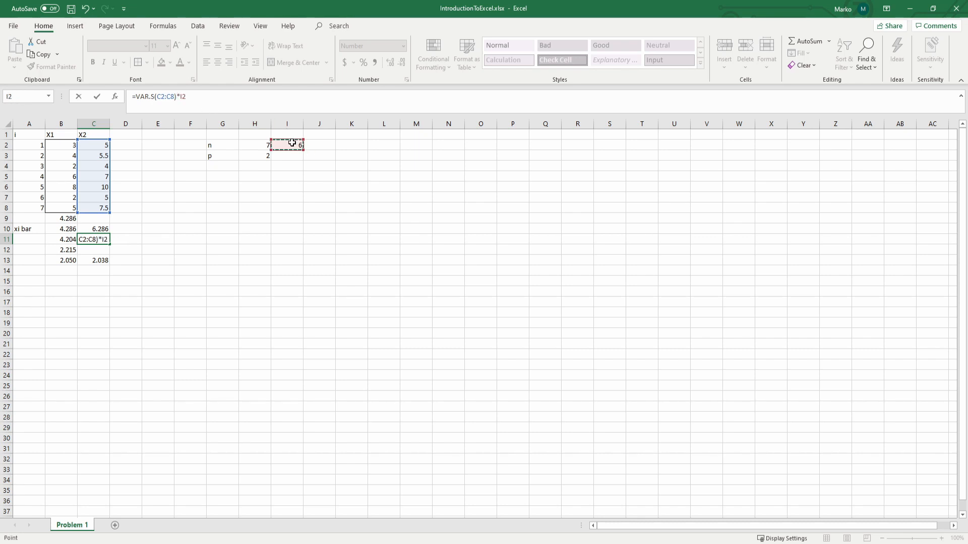
pyautogui.write('/')
pyautogui.click(263, 145)
pyautogui.press('Return')
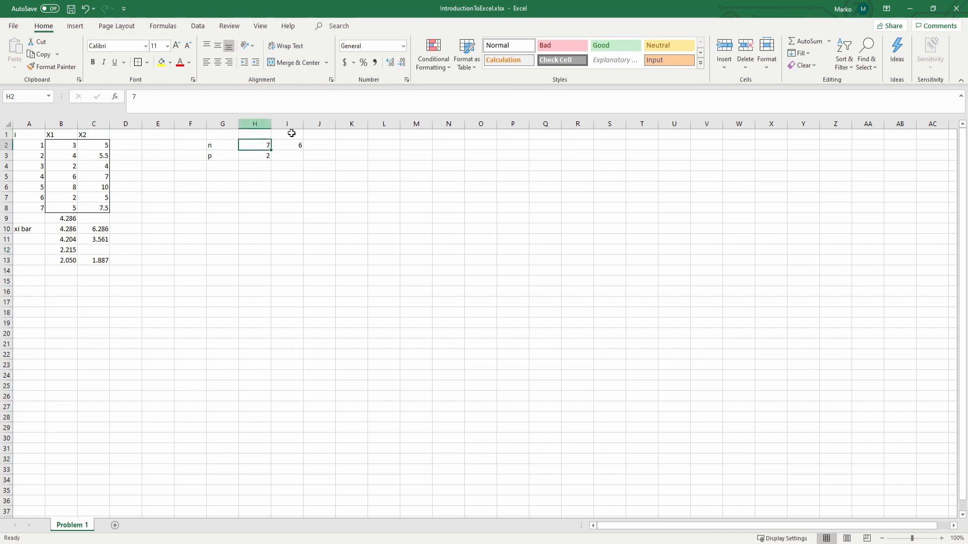
pyautogui.click(97, 239)
pyautogui.click(200, 98)
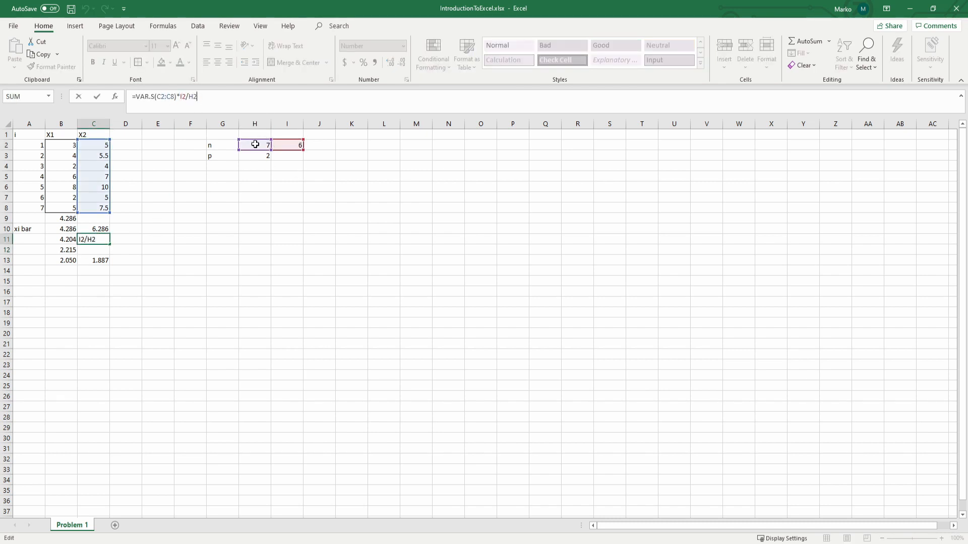
pyautogui.click(202, 100)
pyautogui.hotkey('ctrl', 'Return')
pyautogui.click(104, 285)
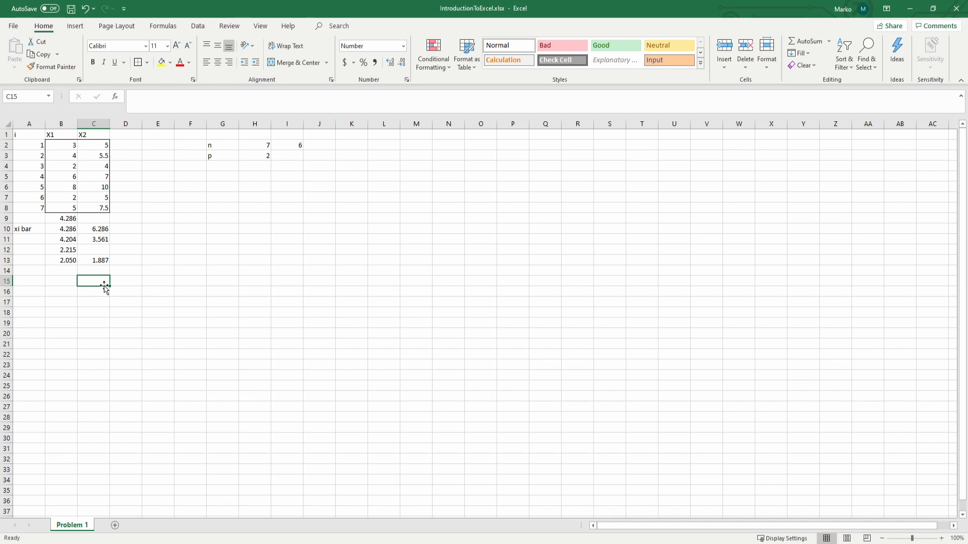
# Step: Compute the covariance of X1 and X2 in cell B14 with the formula =COVARIANCE.S(B2:B8,C2:C8)*I2/H2
pyautogui.click(65, 269)
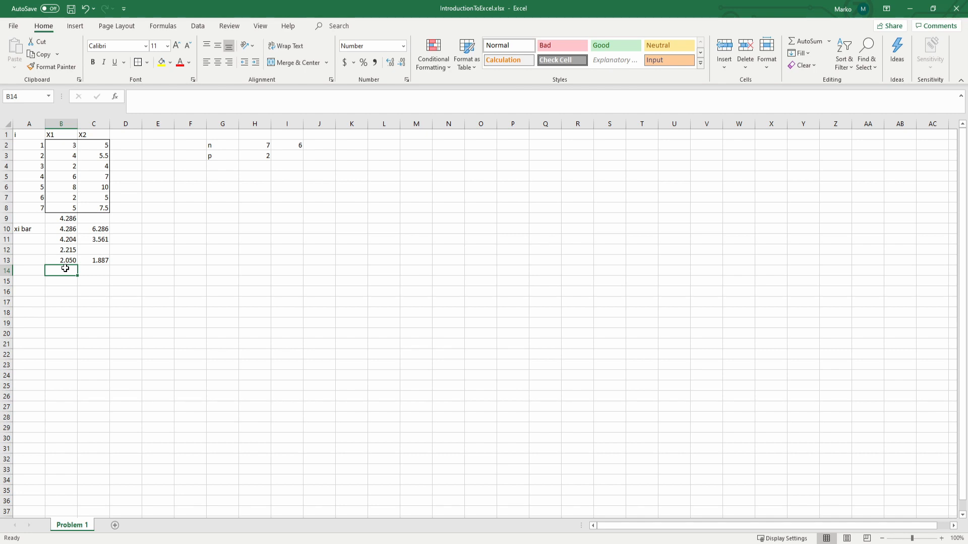
pyautogui.write('=')
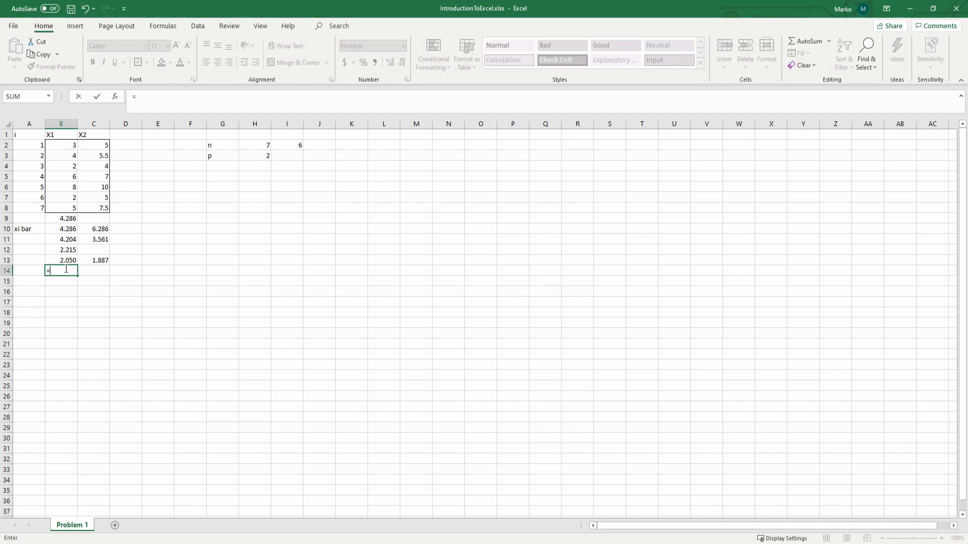
pyautogui.write('cov')
pyautogui.press('Down')
pyautogui.press('Tab')
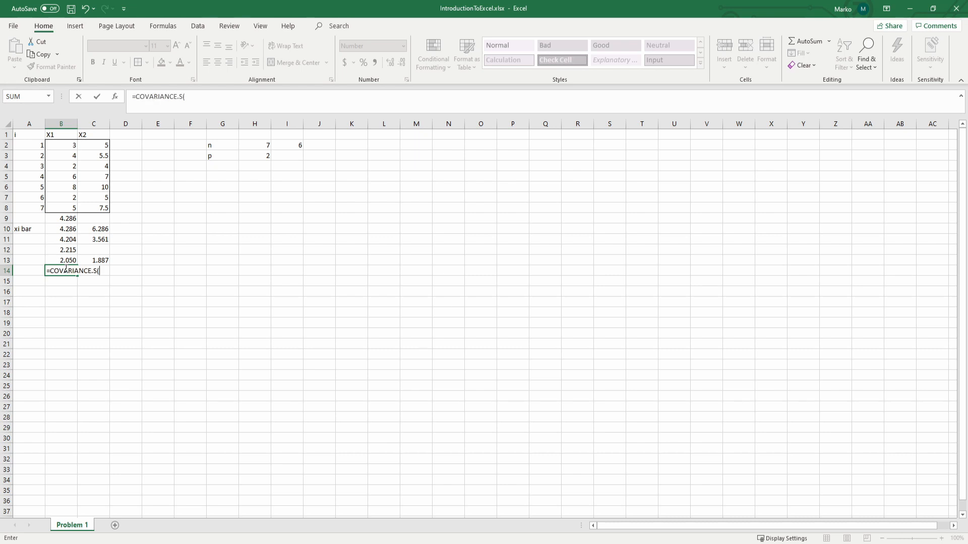
pyautogui.moveTo(62, 145); pyautogui.dragTo(62, 207)
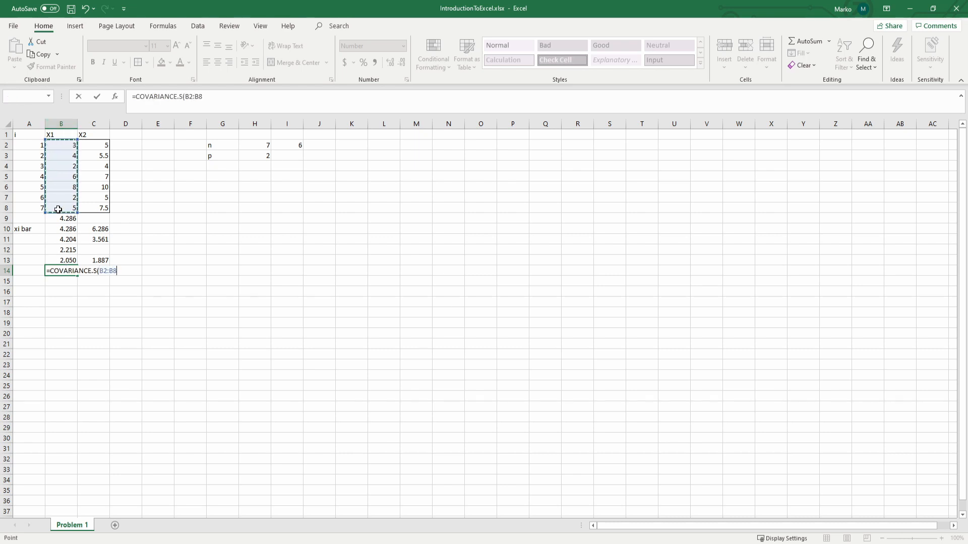
pyautogui.write(',')
pyautogui.moveTo(97, 141); pyautogui.dragTo(99, 213)
pyautogui.write(')')
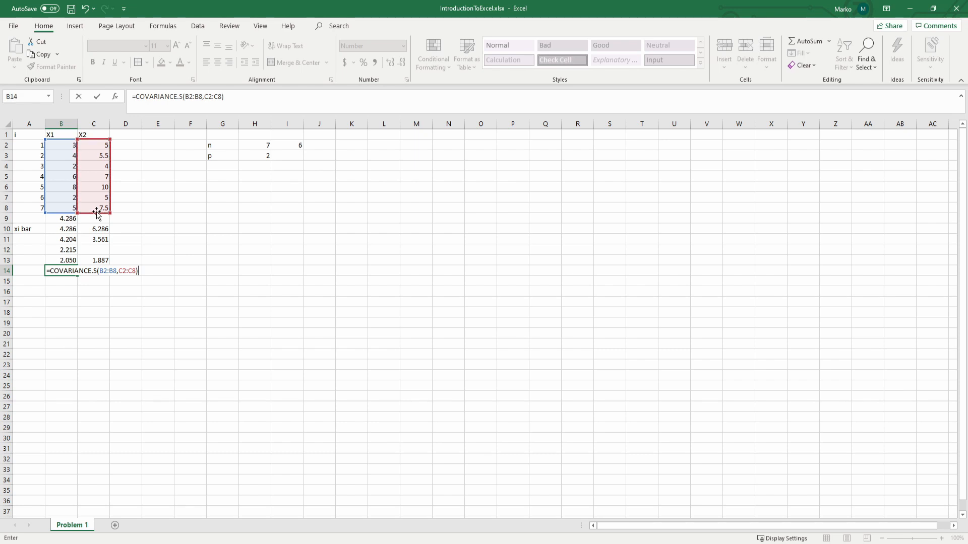
pyautogui.write('*')
pyautogui.click(298, 146)
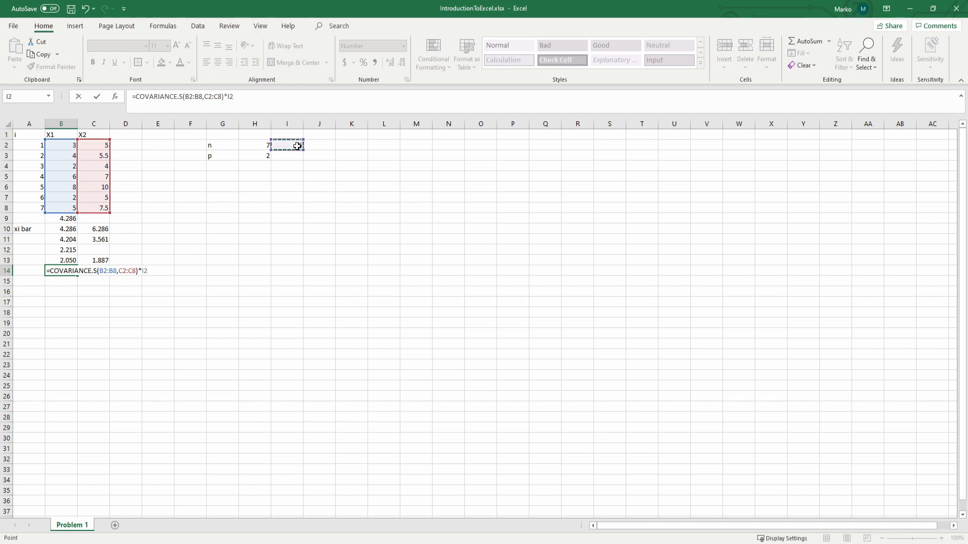
pyautogui.write('/')
pyautogui.click(268, 145)
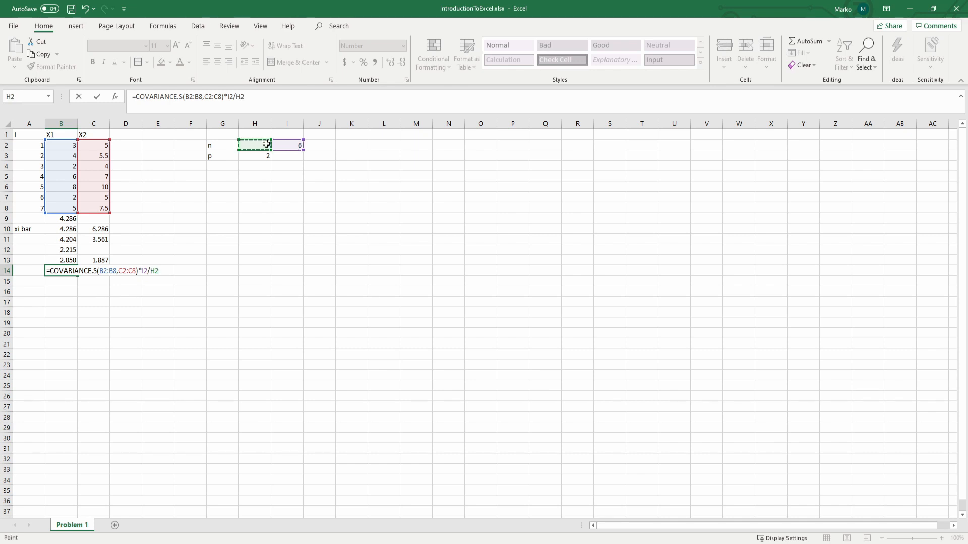
pyautogui.press('Return')
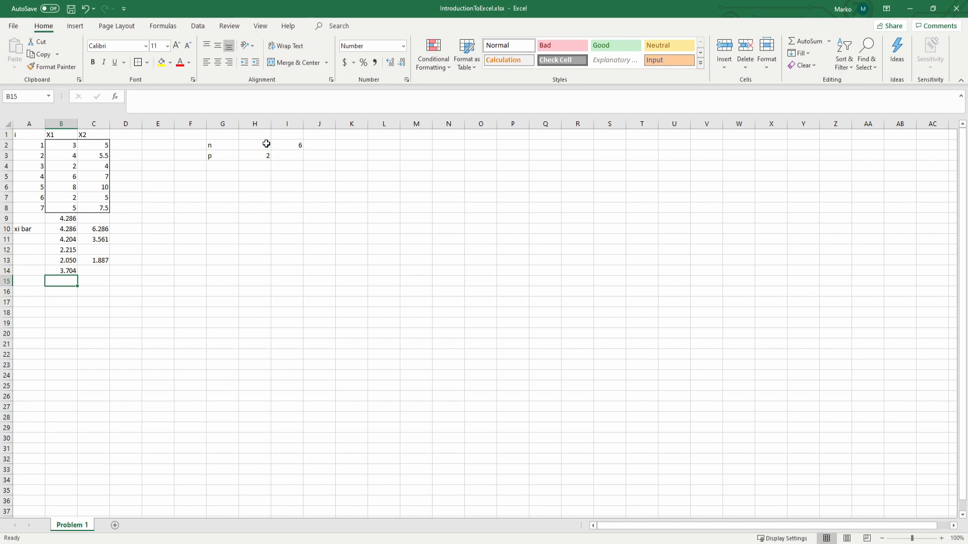
pyautogui.press('Up')
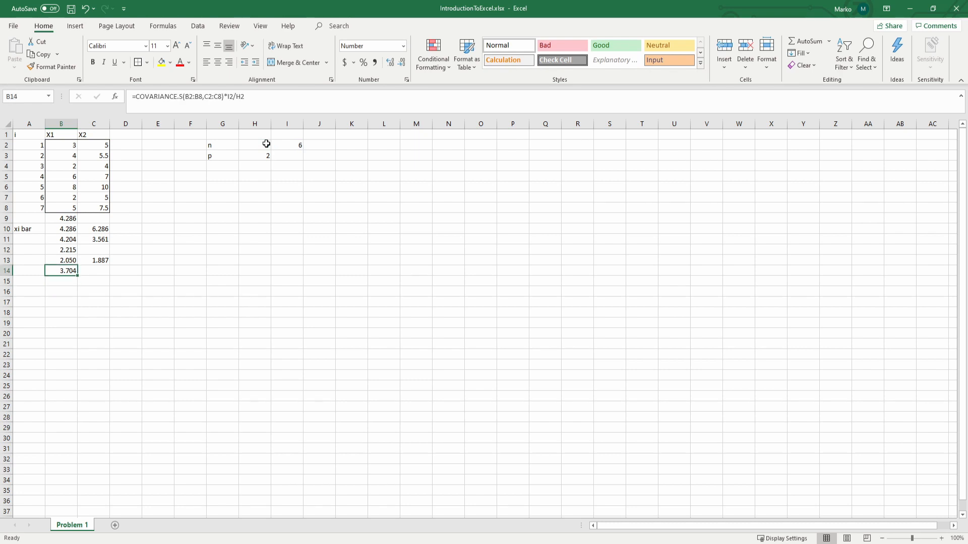
# Step: Compute the covariance with the variables swapped in cell B15 using =COVARIANCE.S(C2:C8,B2:B8)*I2/H2
pyautogui.press('Down')
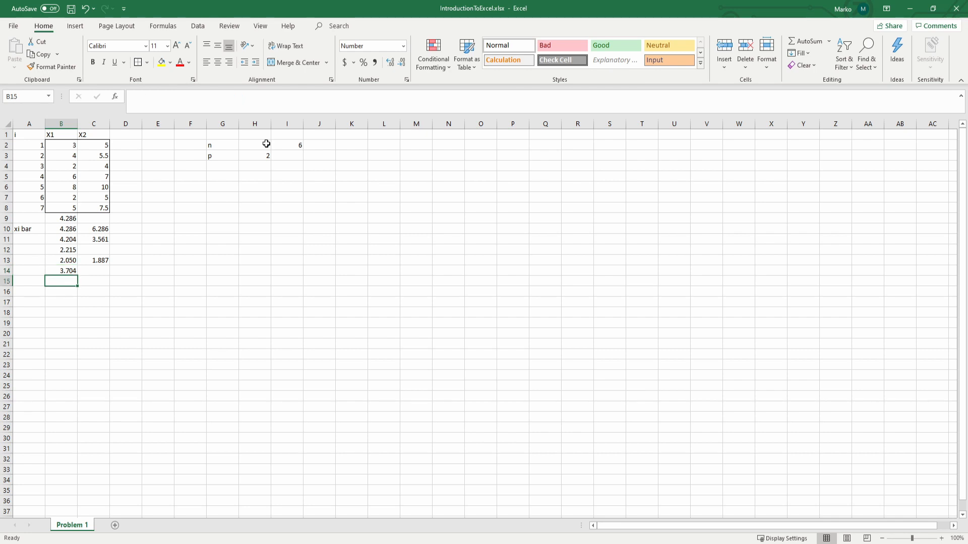
pyautogui.write('=cov')
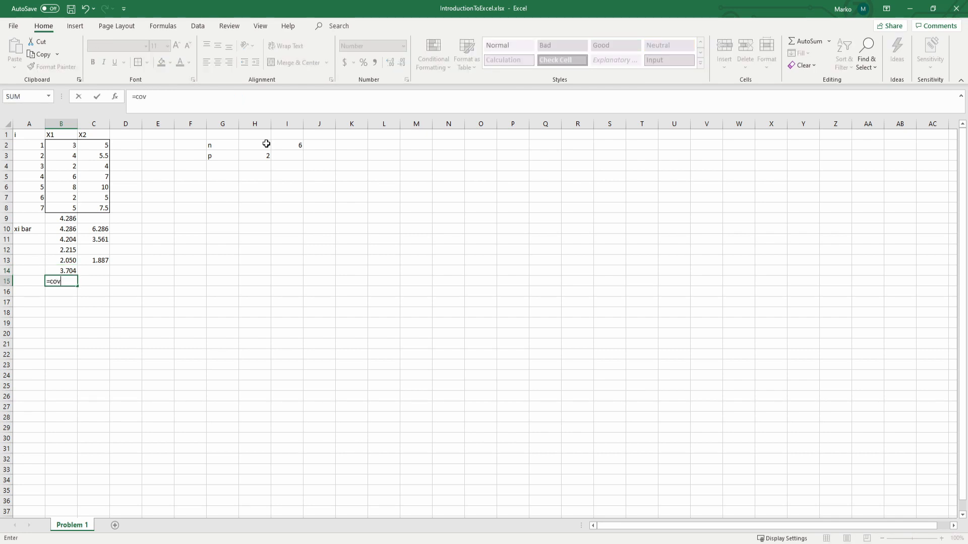
pyautogui.press('Down')
pyautogui.press('Down')
pyautogui.press('Tab')
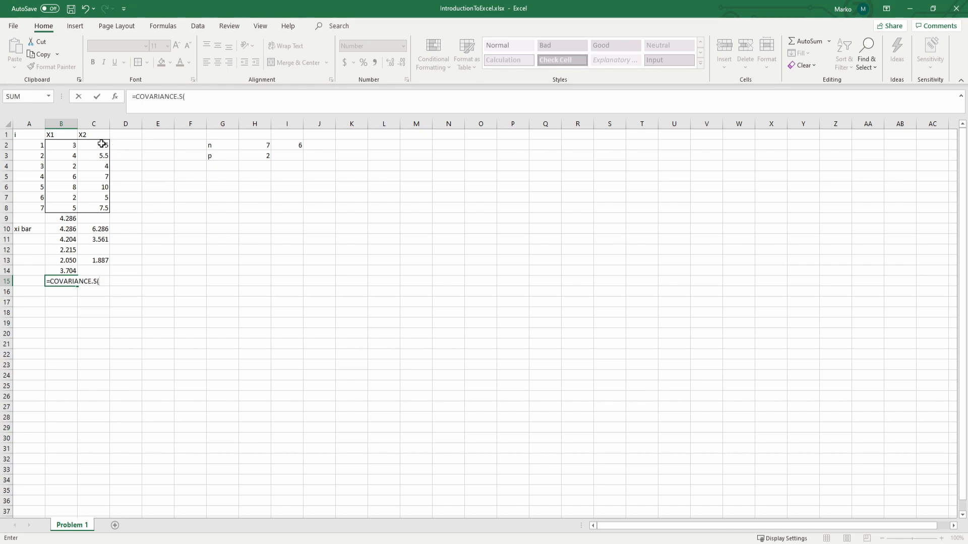
pyautogui.moveTo(101, 144); pyautogui.dragTo(101, 206)
pyautogui.write(',')
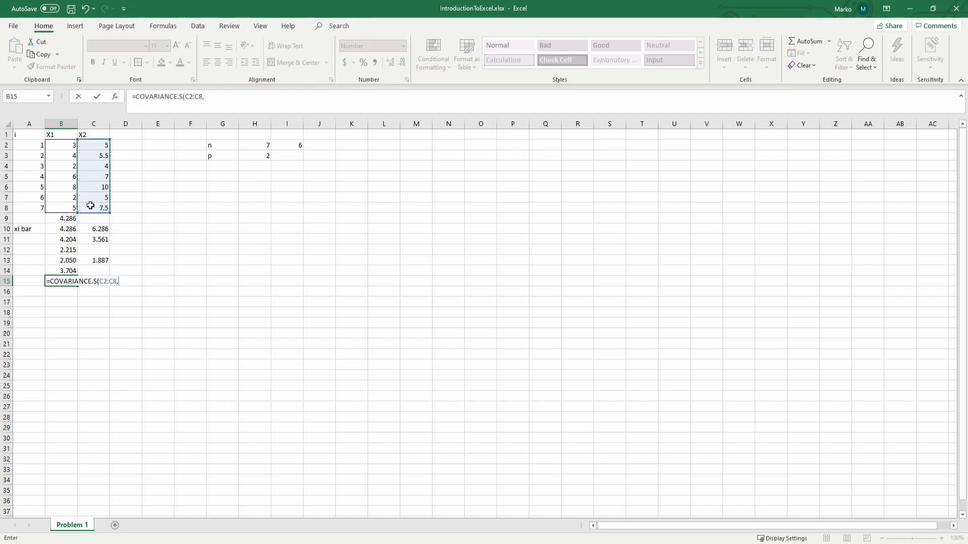
pyautogui.click(55, 150)
pyautogui.moveTo(55, 150); pyautogui.dragTo(62, 207)
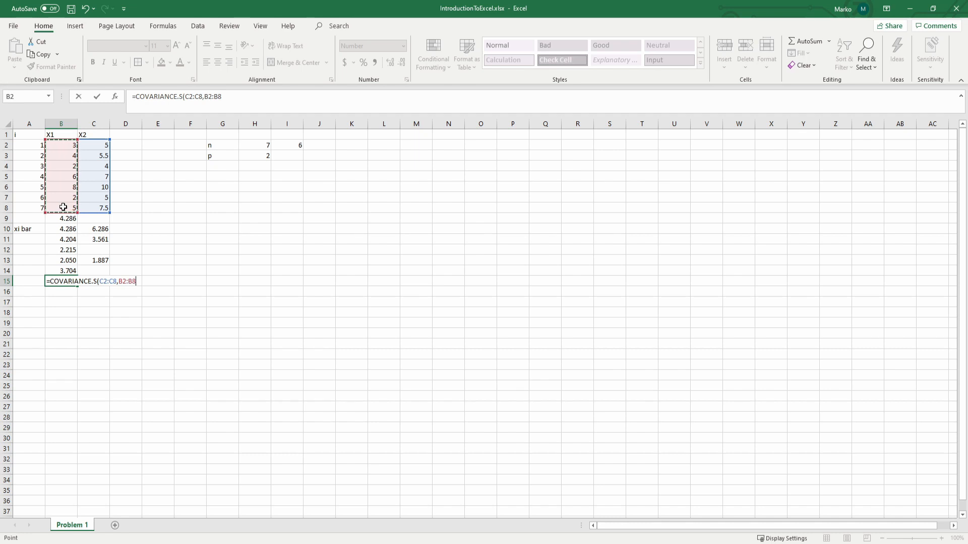
pyautogui.write(')*')
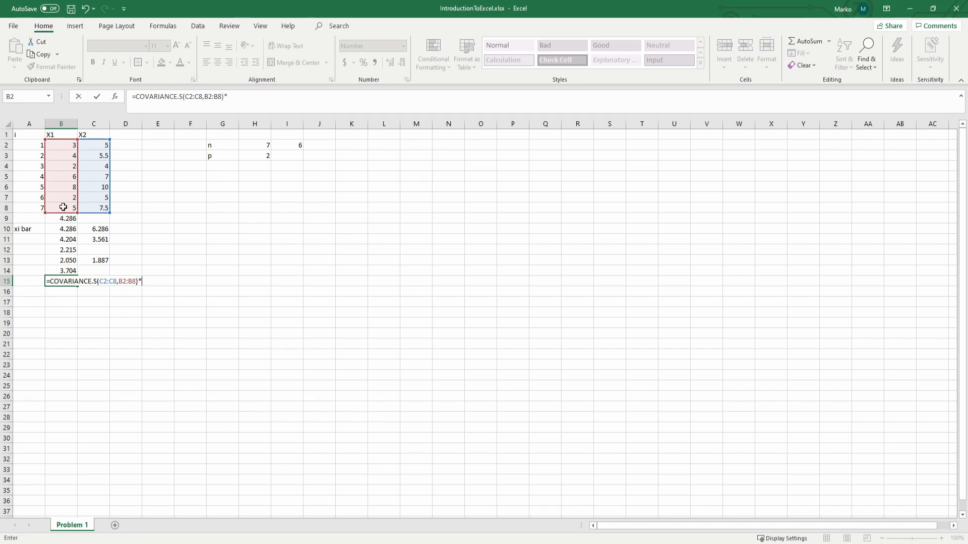
pyautogui.click(301, 147)
pyautogui.write('/')
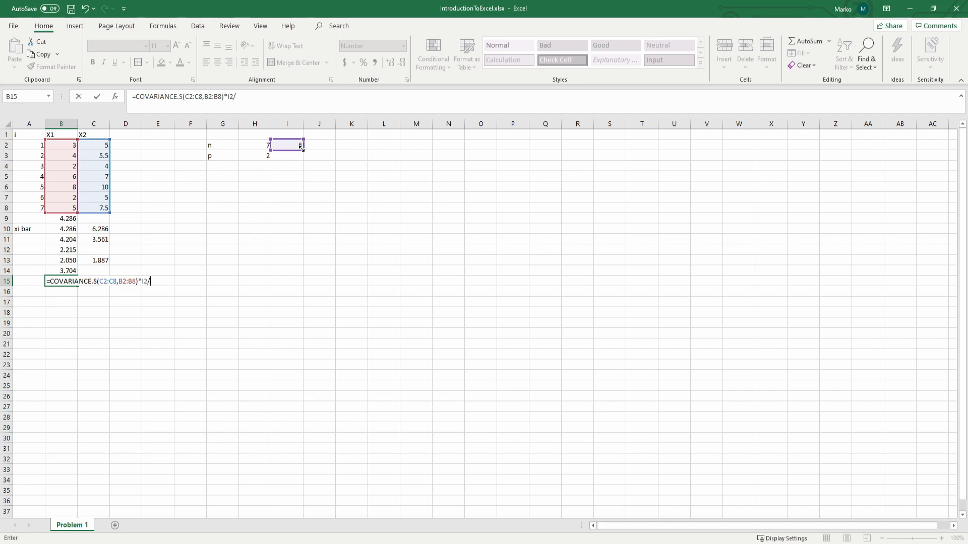
pyautogui.click(267, 145)
pyautogui.press('Return')
pyautogui.press('Up')
pyautogui.press('Up')
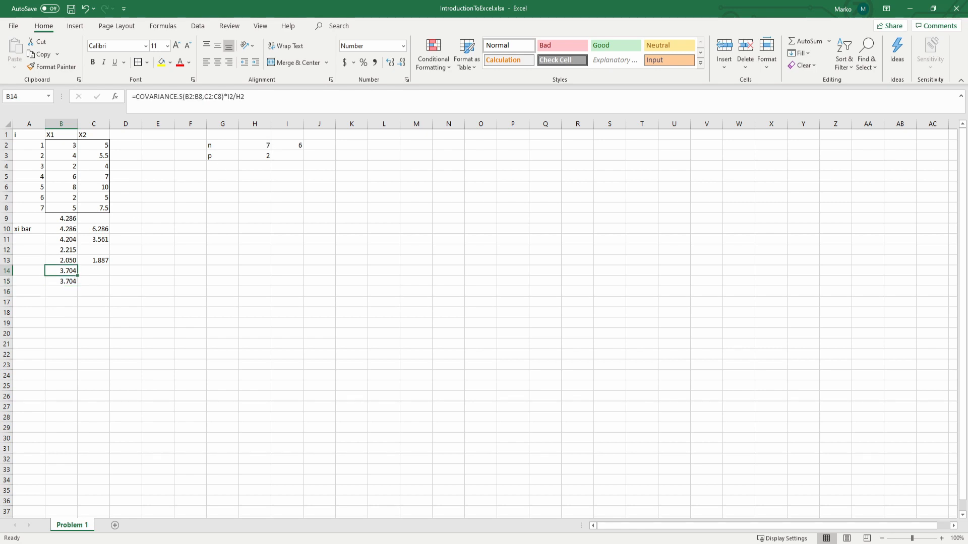
pyautogui.press('Down')
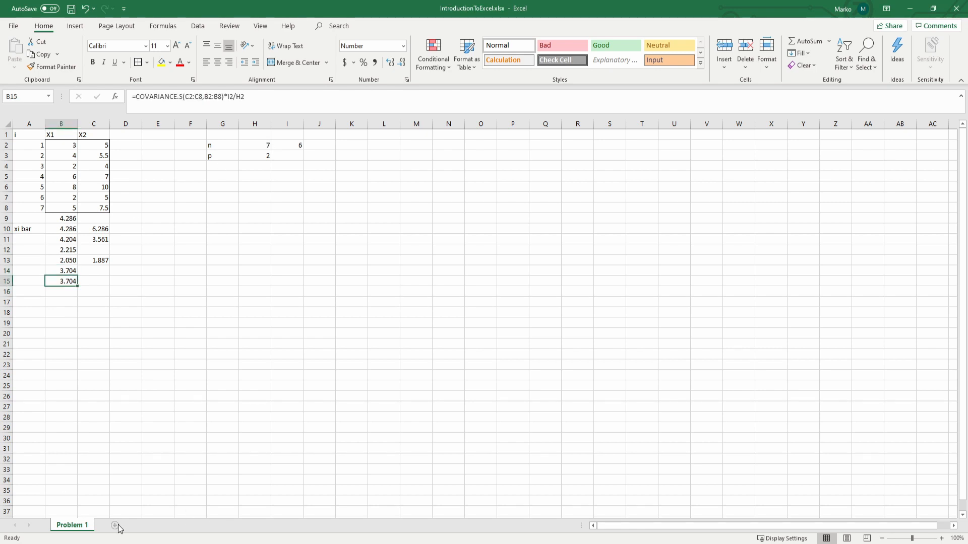
# Step: Add a new worksheet, rename it Problem 2 and select its cell B2
pyautogui.click(116, 526)
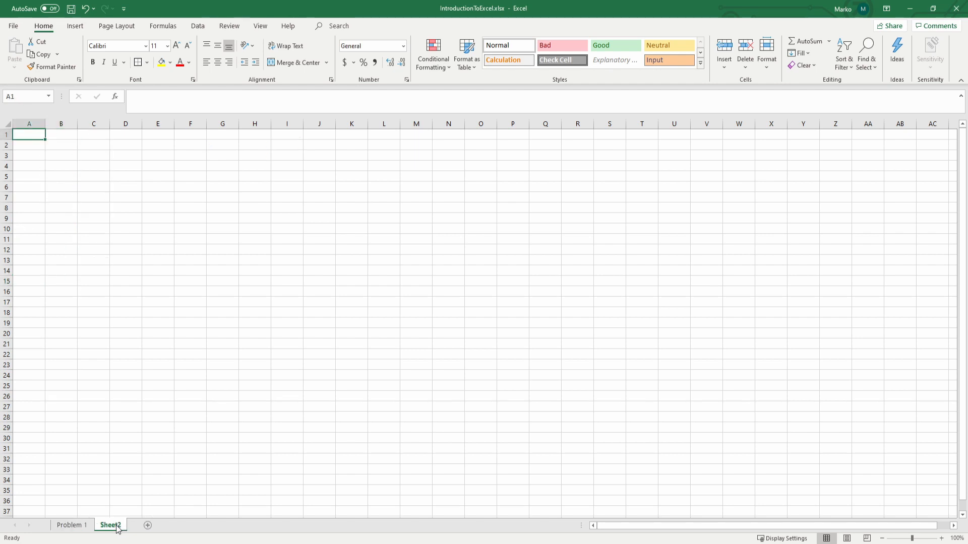
pyautogui.rightClick(116, 526)
pyautogui.click(152, 413)
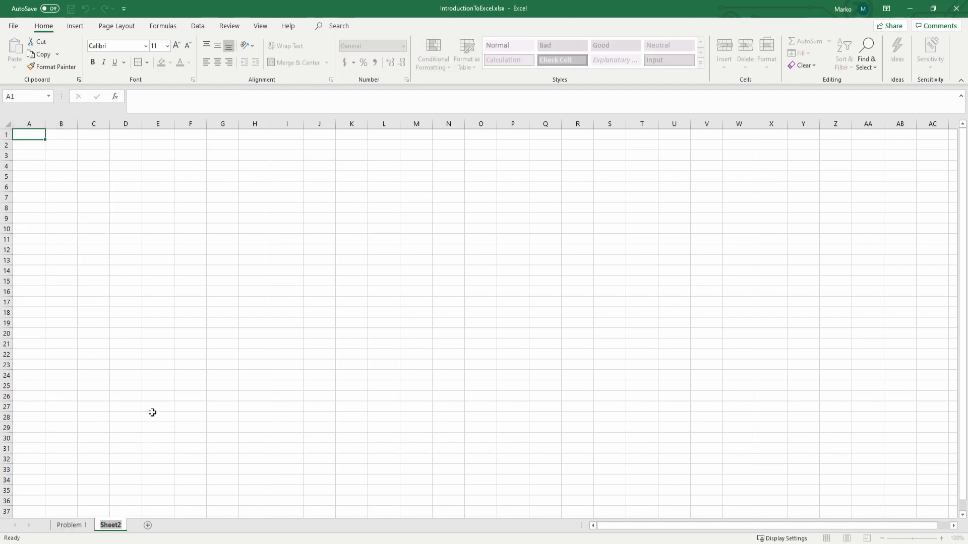
pyautogui.write('Problem 2')
pyautogui.click(383, 281)
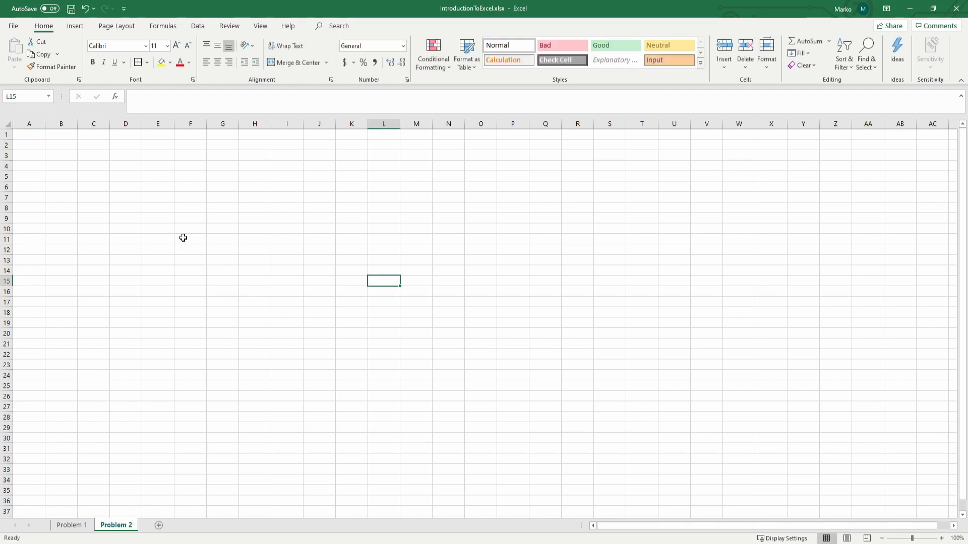
pyautogui.click(55, 143)
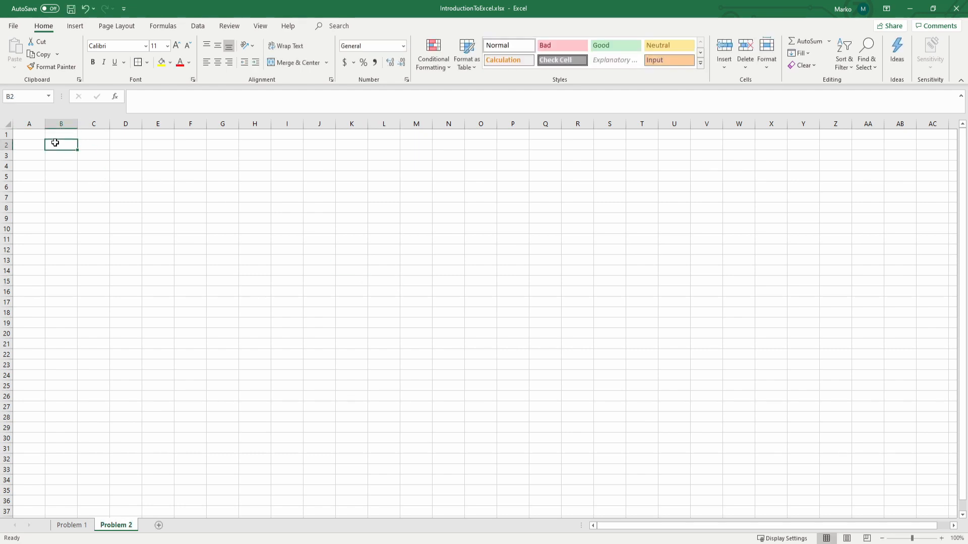
pyautogui.click(75, 26)
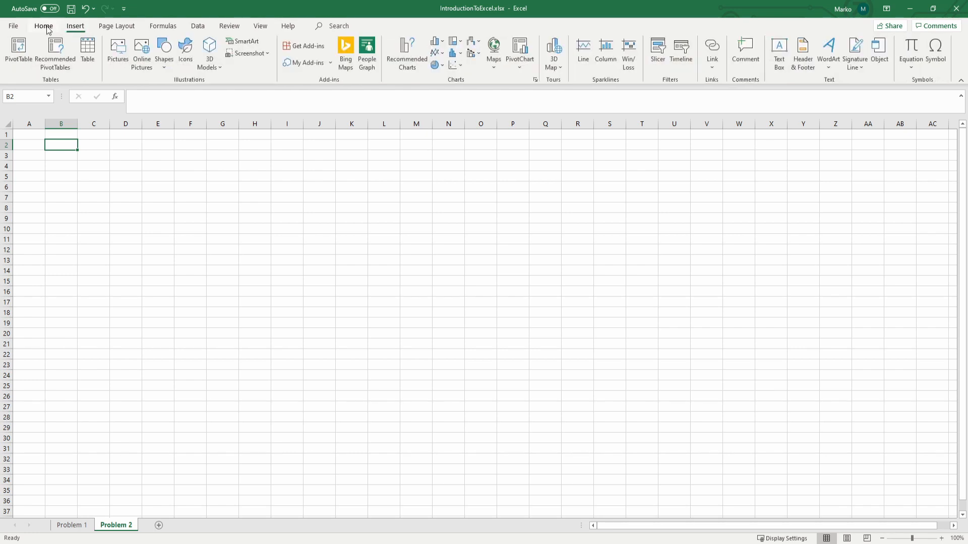
pyautogui.click(198, 26)
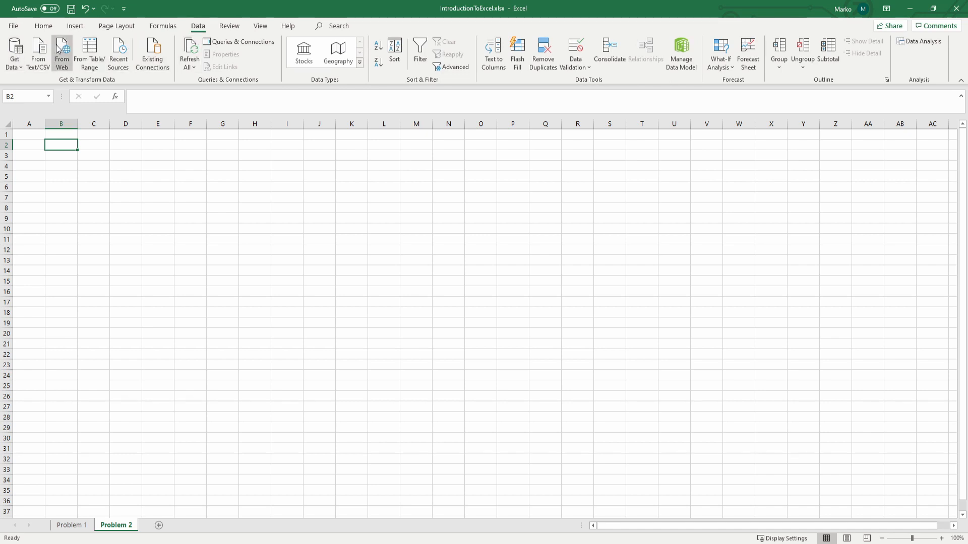
pyautogui.click(39, 50)
pyautogui.click(44, 25)
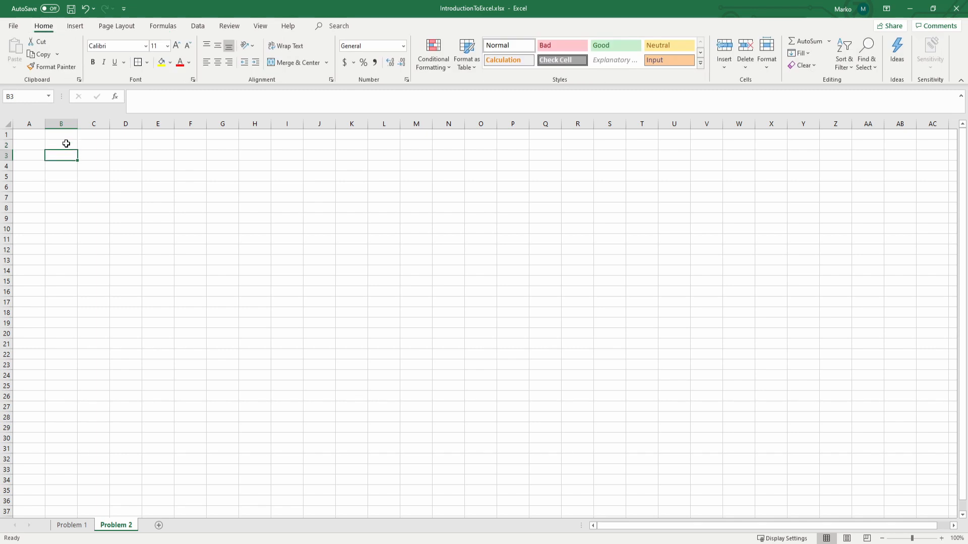
# Step: Enter the values 1, 2, 3, 3, 4, 5, 6, 8, 9 and 11 down cells B2 to B11
pyautogui.write('1 2 ')
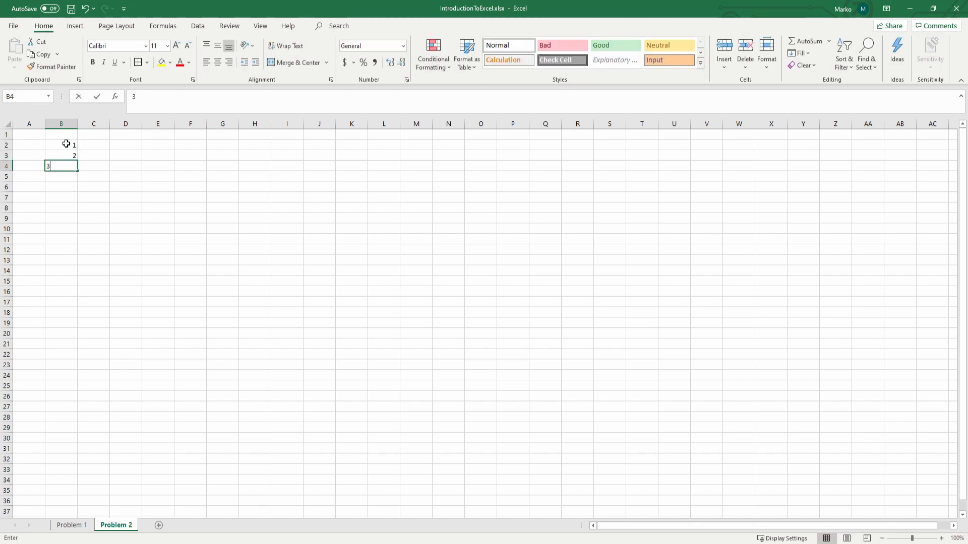
pyautogui.write('3 3 4 5 6 ')
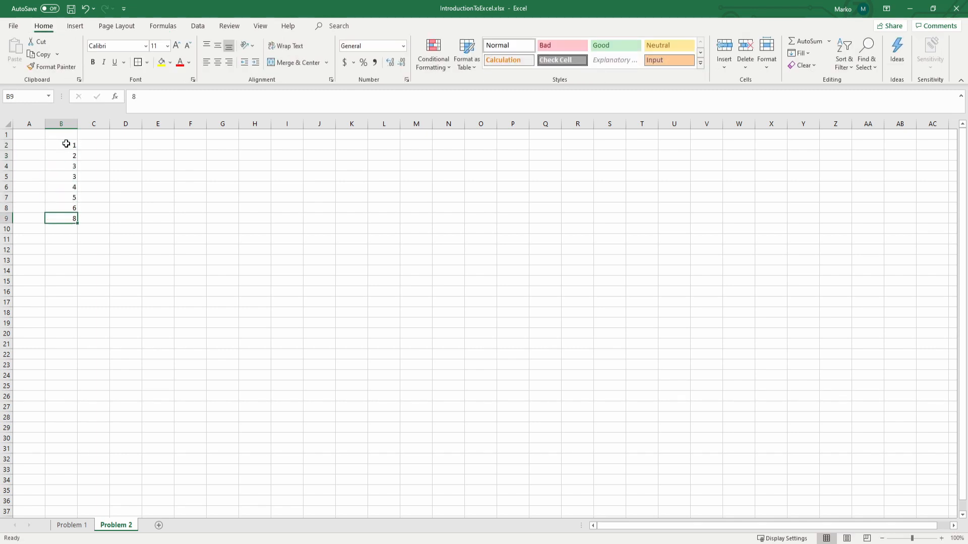
pyautogui.write('8 9 11')
# Step: Enter the values 18.95, 19, 17.95, 15.54, 14, 12.95, 8.94, 7.49, 6 and 3.99 down cells C2 to C11
pyautogui.click(87, 145)
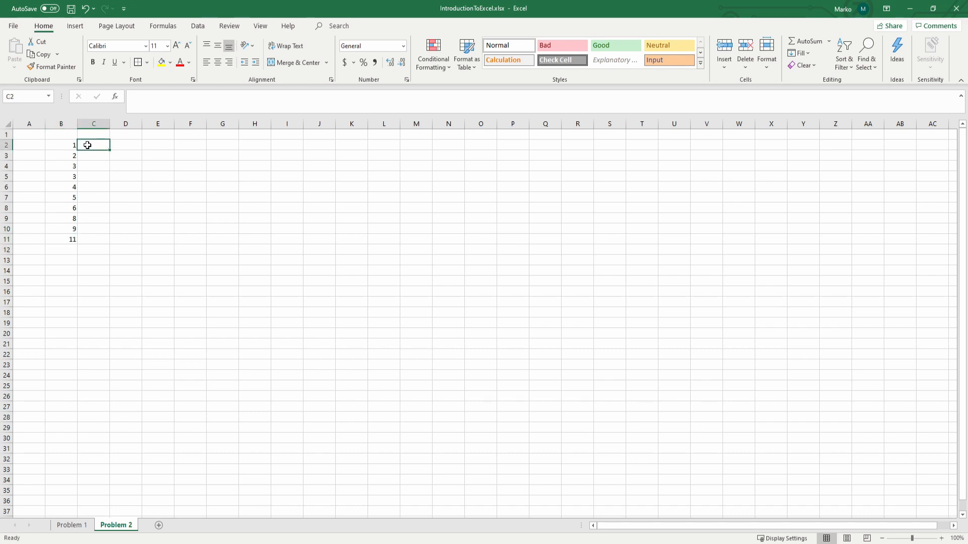
pyautogui.write('18.')
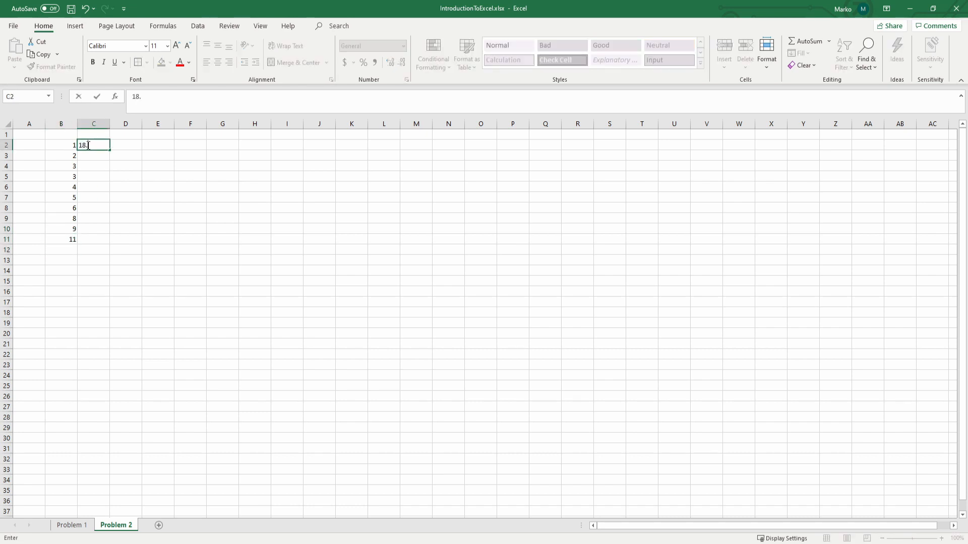
pyautogui.write('95')
pyautogui.press('Return')
pyautogui.write('19')
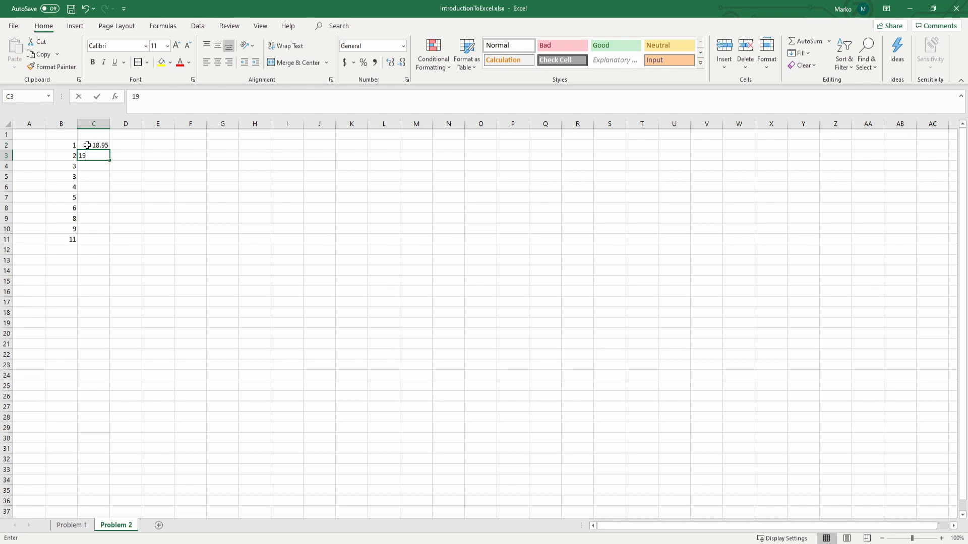
pyautogui.press('Return')
pyautogui.write('7')
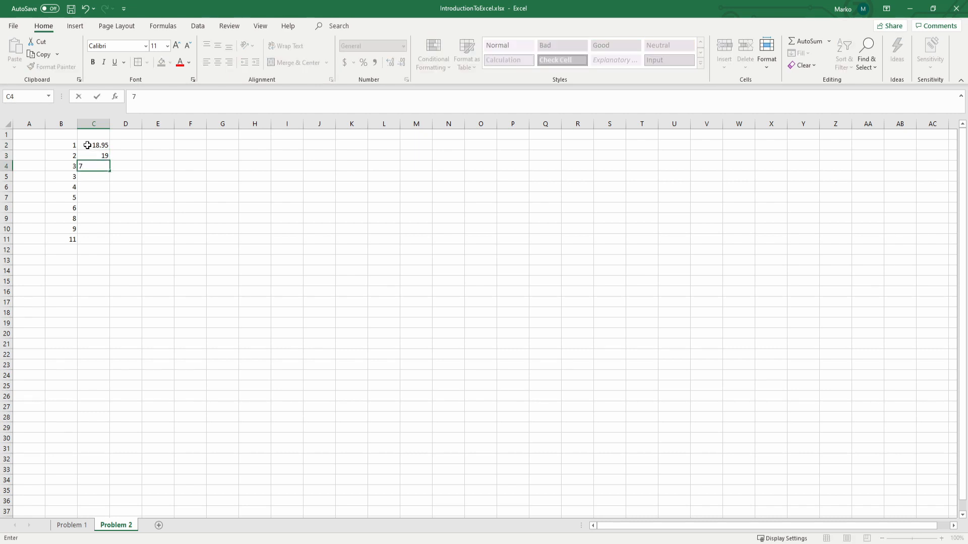
pyautogui.write('.95')
pyautogui.press('Return')
pyautogui.write('15.54')
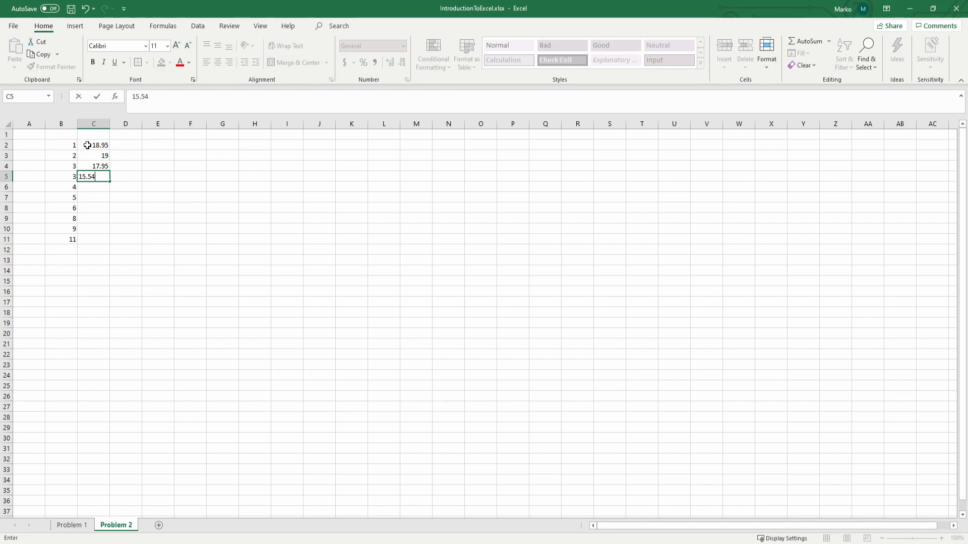
pyautogui.press('Return')
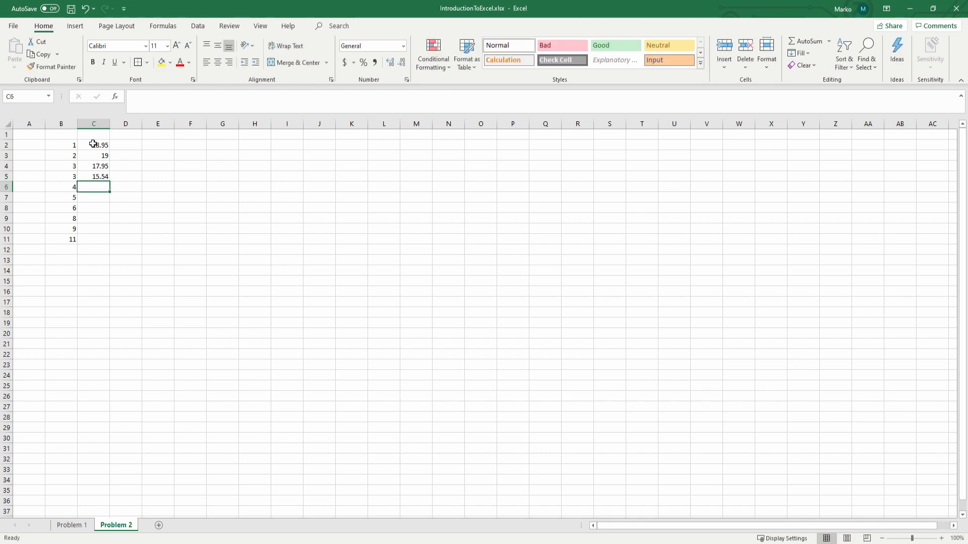
pyautogui.write('14')
pyautogui.press('Return')
pyautogui.write('12.')
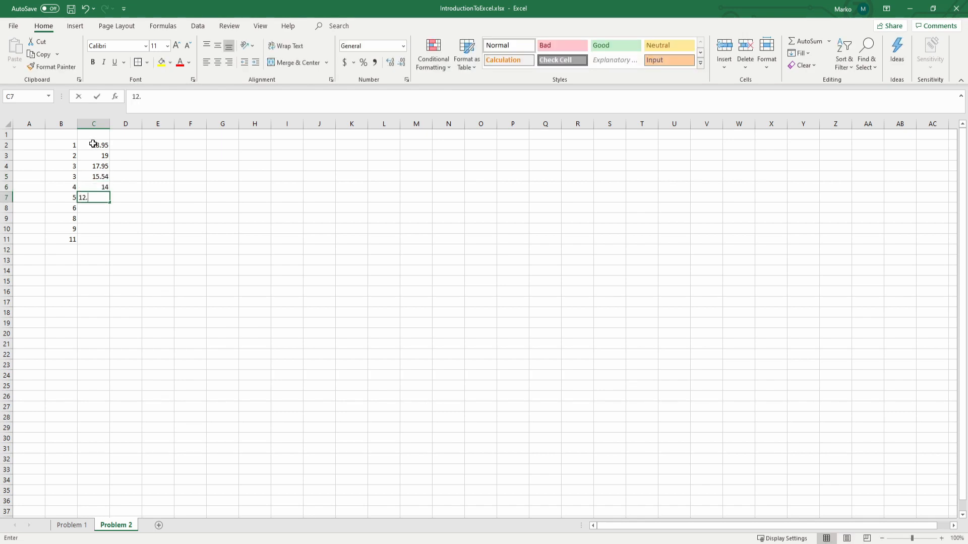
pyautogui.write('95')
pyautogui.press('Return')
pyautogui.write('8.')
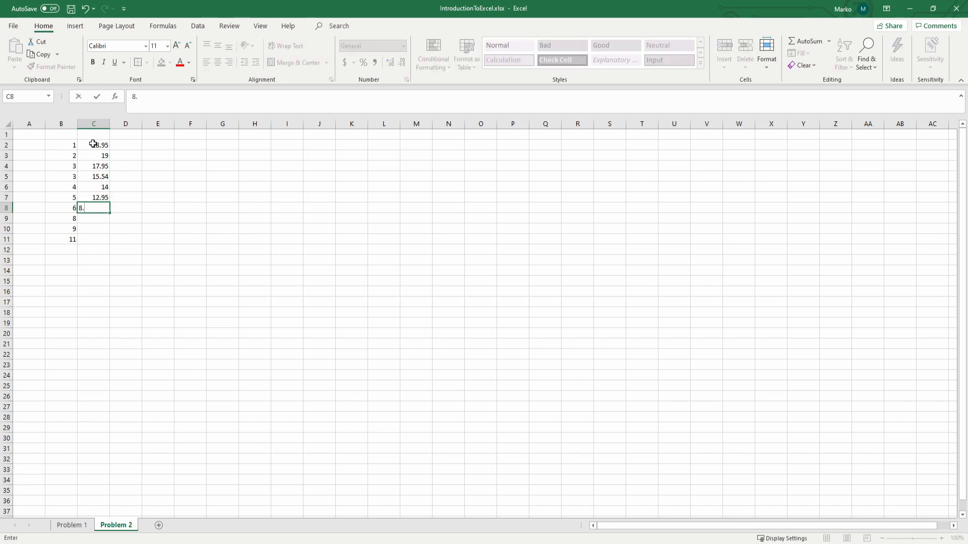
pyautogui.write('94')
pyautogui.press('Return')
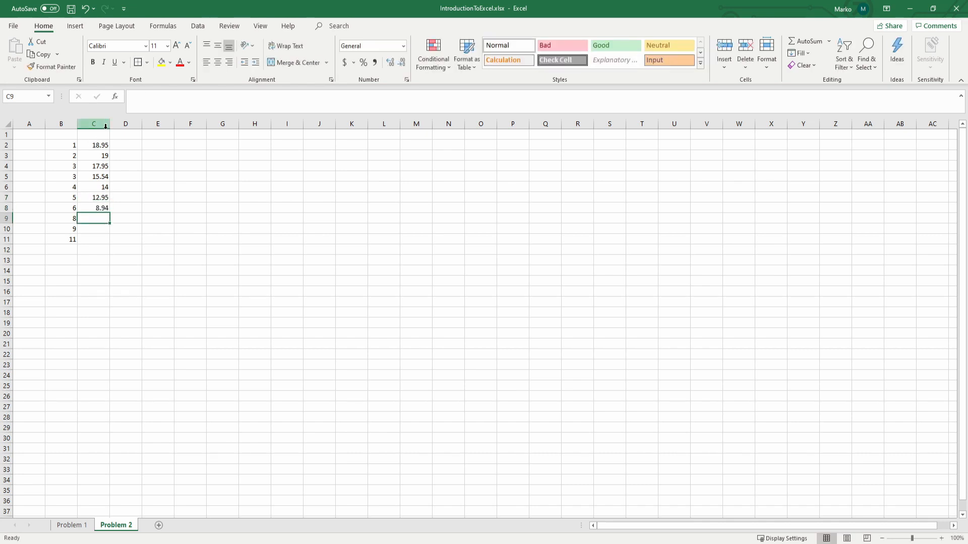
pyautogui.write('7.49')
pyautogui.press('Return')
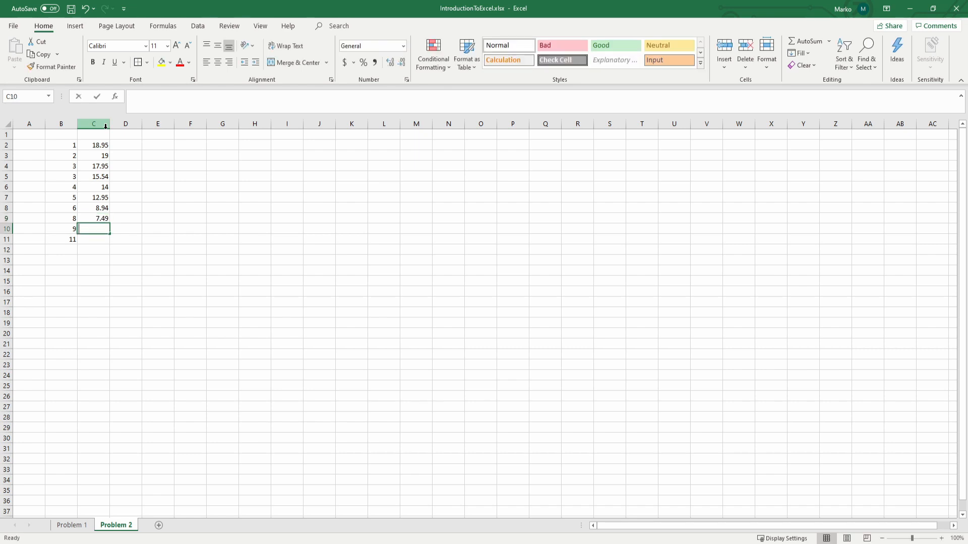
pyautogui.write('6')
pyautogui.press('Return')
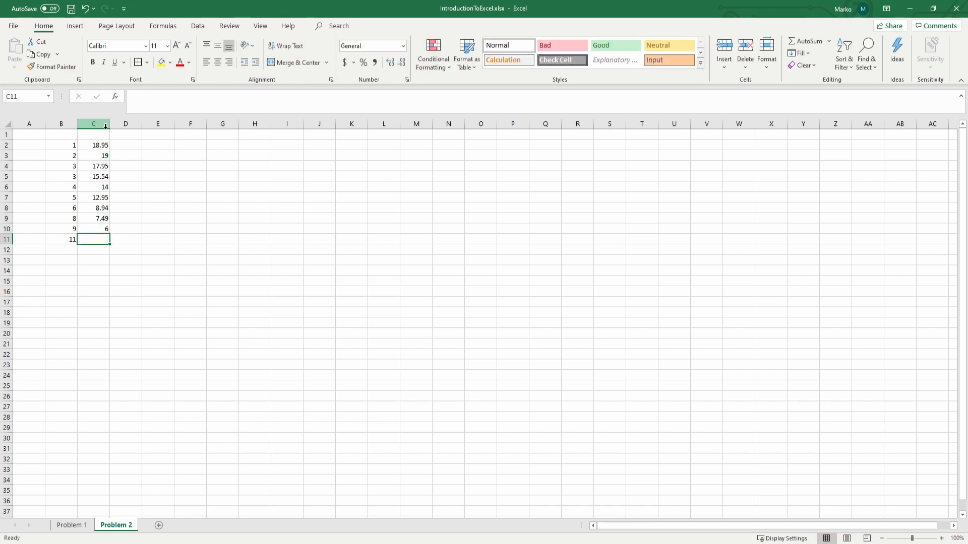
pyautogui.write('3.99')
pyautogui.press('Return')
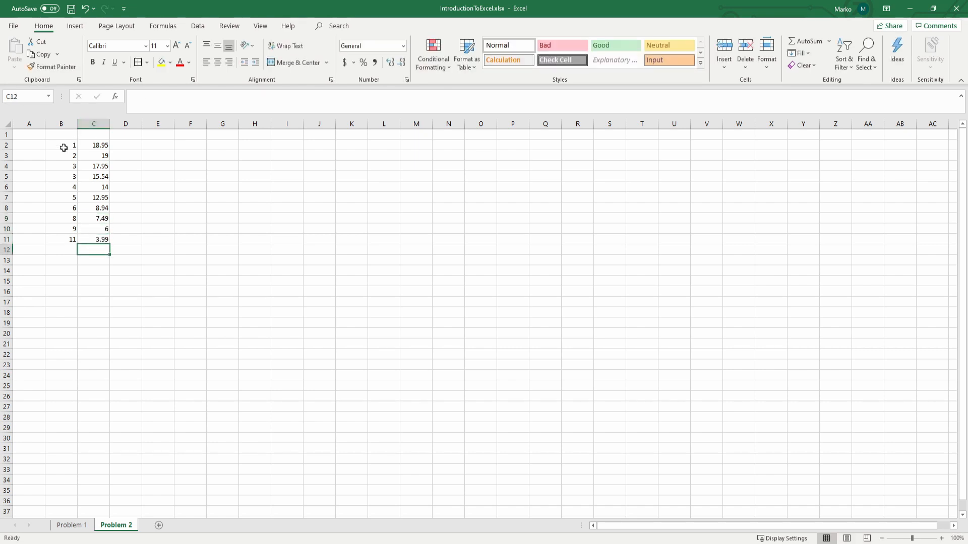
# Step: Apply an outside border around the data range B2:C11
pyautogui.moveTo(65, 146); pyautogui.dragTo(97, 238)
pyautogui.click(137, 62)
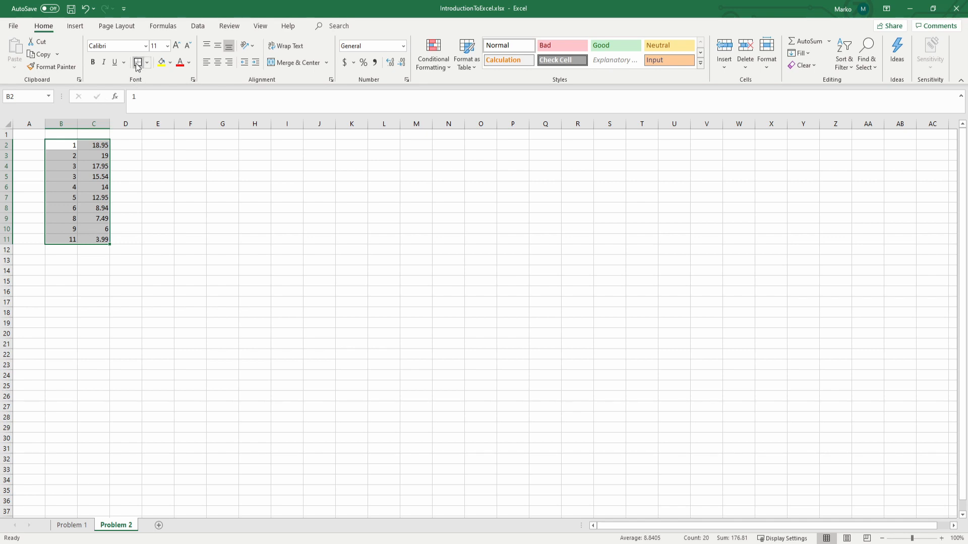
pyautogui.click(114, 163)
# Step: Label the two data columns X1 in cell B1 and X2 in cell C1
pyautogui.click(61, 133)
pyautogui.write('X1')
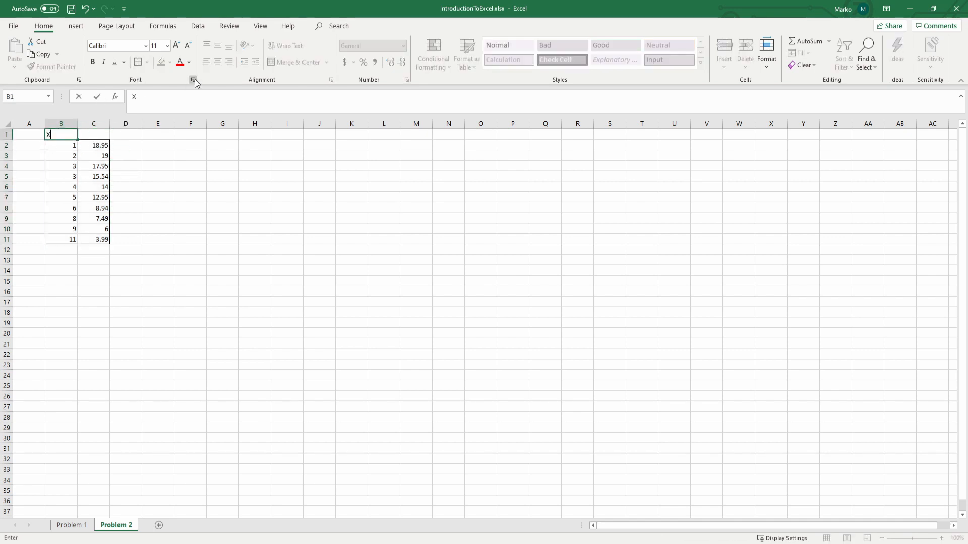
pyautogui.press('Tab')
pyautogui.write('X2')
pyautogui.press('Return')
# Step: Number the observations 1 to 10 in cells A2 to A11 by entering 1 and 2 and filling the series down
pyautogui.press('Left')
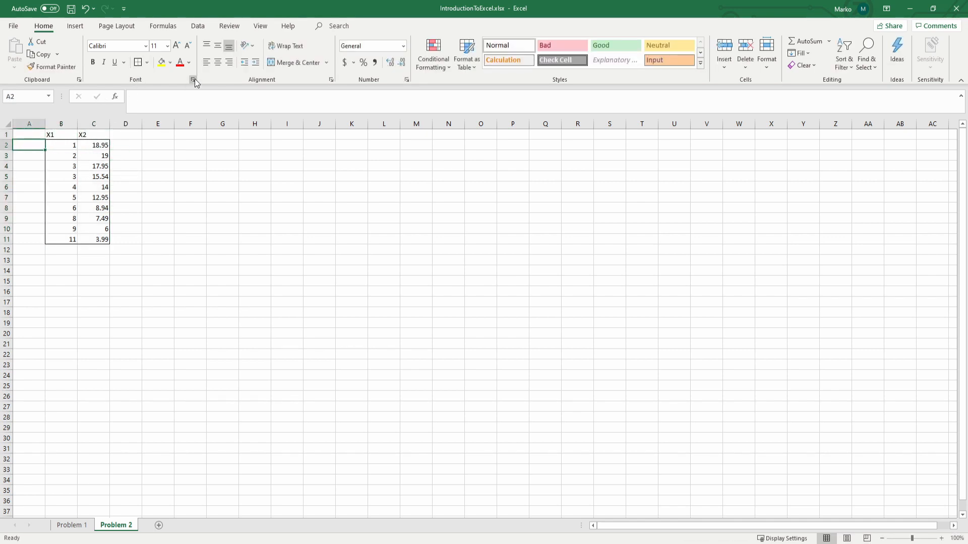
pyautogui.write('1')
pyautogui.press('Return')
pyautogui.write('2')
pyautogui.press('Return')
pyautogui.moveTo(27, 145); pyautogui.dragTo(47, 245)
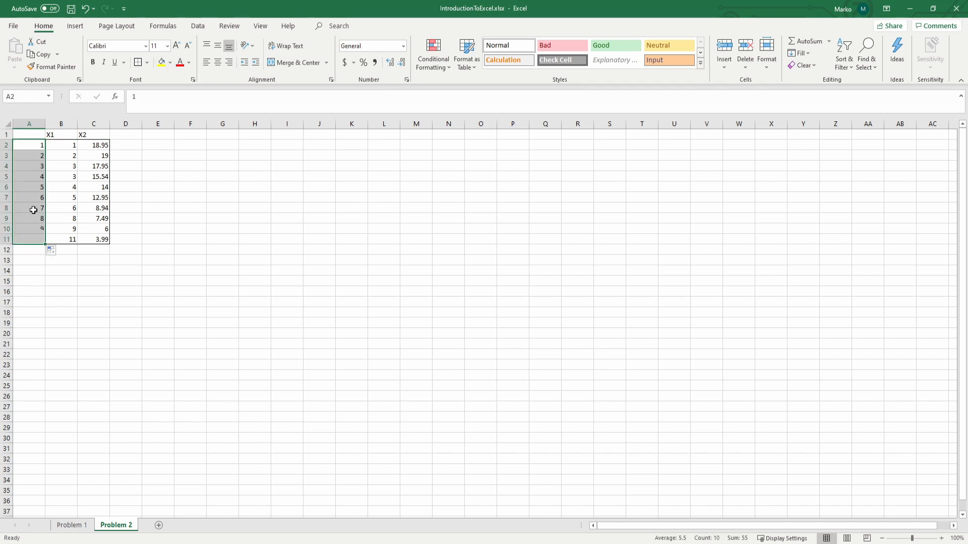
# Step: Enter the label n with value 10 in F2:G2 and the label p with value 2 in F3:G3
pyautogui.click(184, 144)
pyautogui.write('n')
pyautogui.press('Tab')
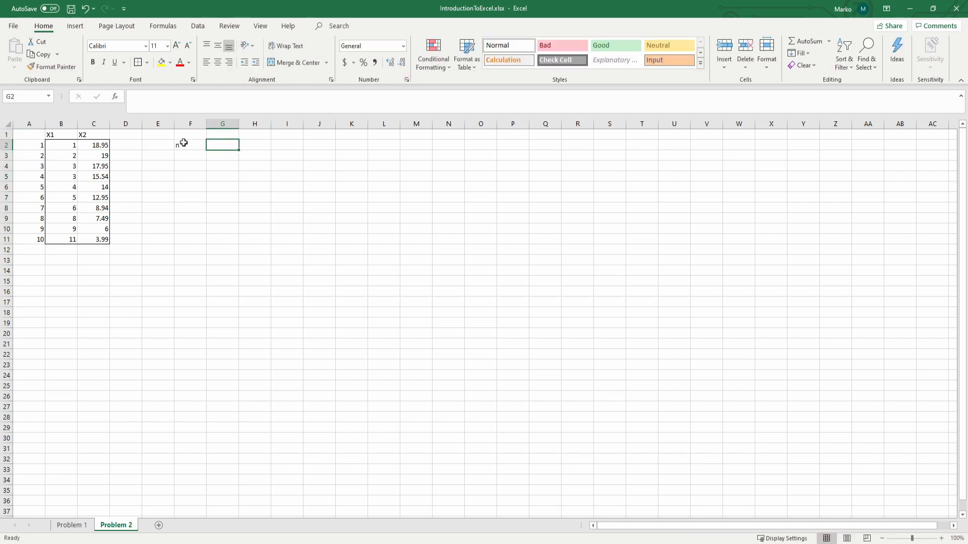
pyautogui.write('10')
pyautogui.press('Return')
pyautogui.write('p')
pyautogui.press('Tab')
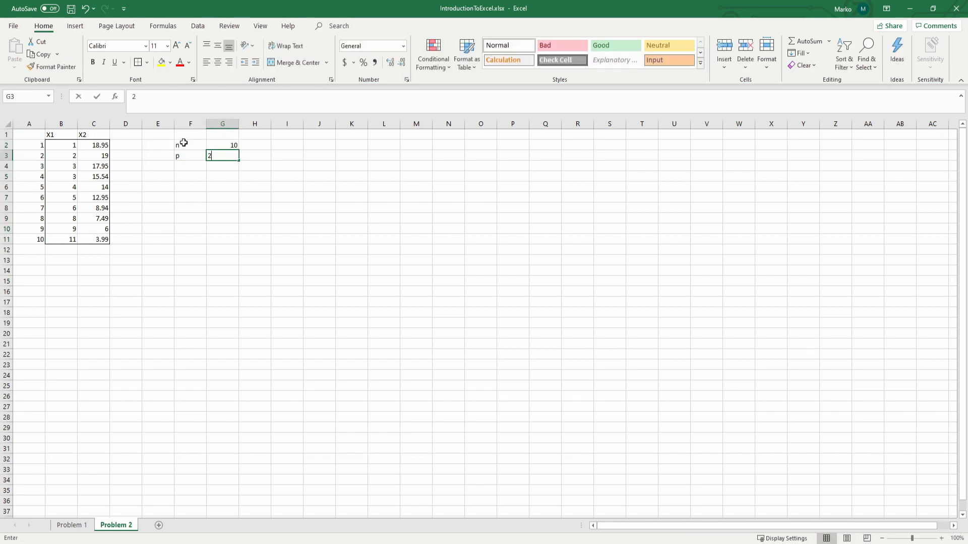
pyautogui.write('2')
pyautogui.hotkey('ctrl', 'Return')
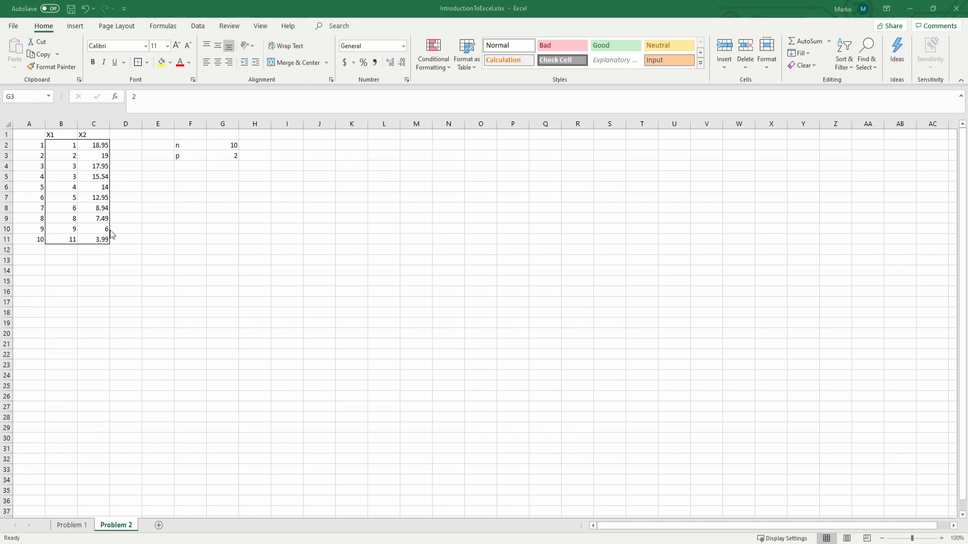
# Step: Insert a scatter chart with straight lines and markers from B2:C11 and place it over about columns I to P
pyautogui.click(65, 142)
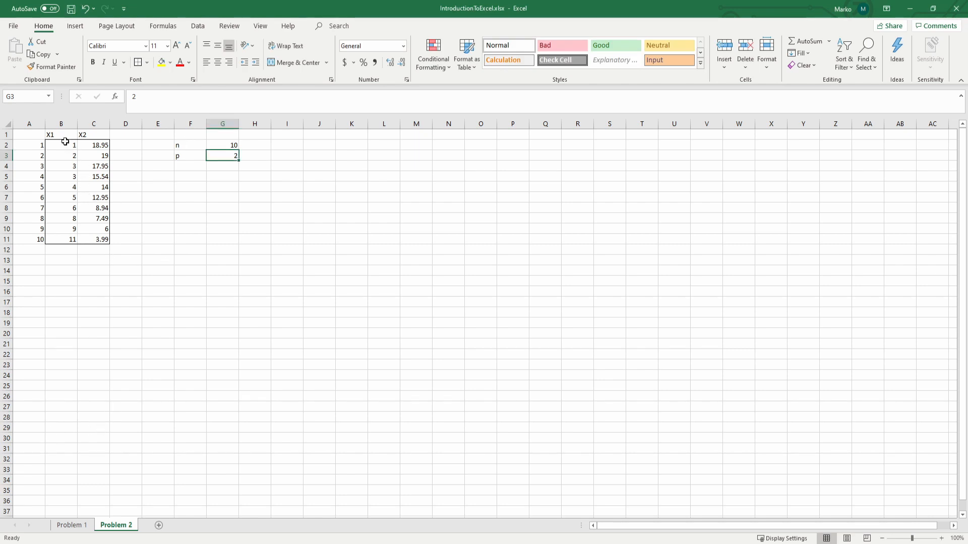
pyautogui.moveTo(65, 142); pyautogui.dragTo(106, 240)
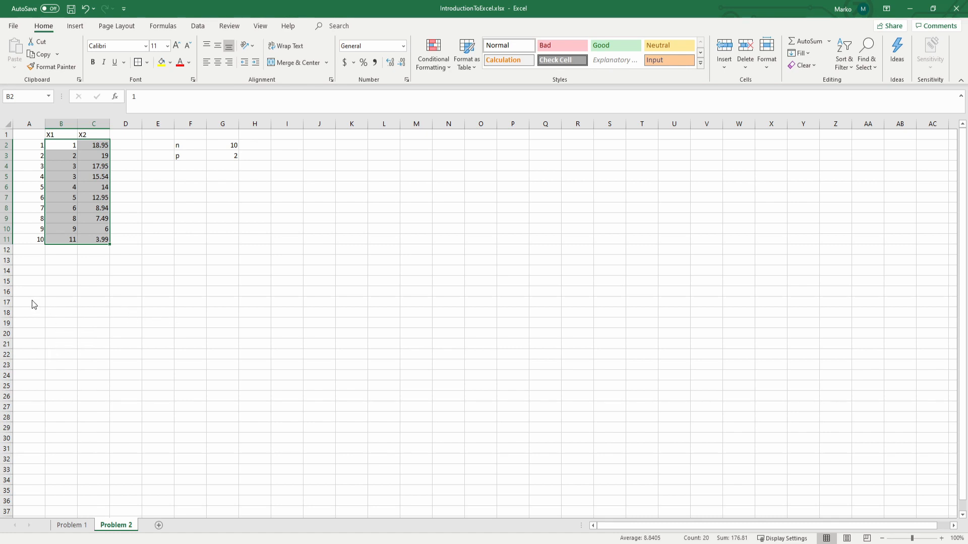
pyautogui.hotkey('alt', 'F1')
pyautogui.moveTo(432, 261); pyautogui.dragTo(351, 207)
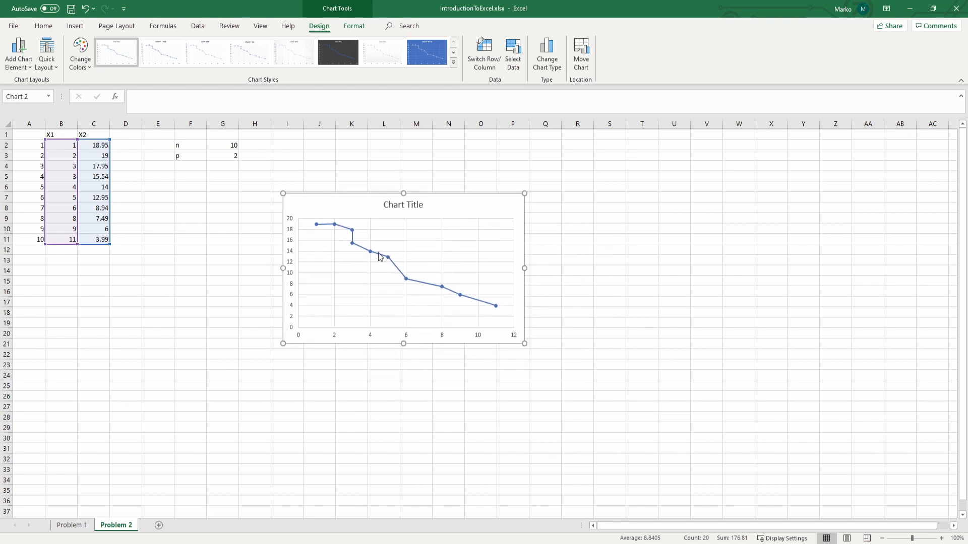
# Step: Set the chart's data series to No line so that only the markers are drawn
pyautogui.click(346, 230)
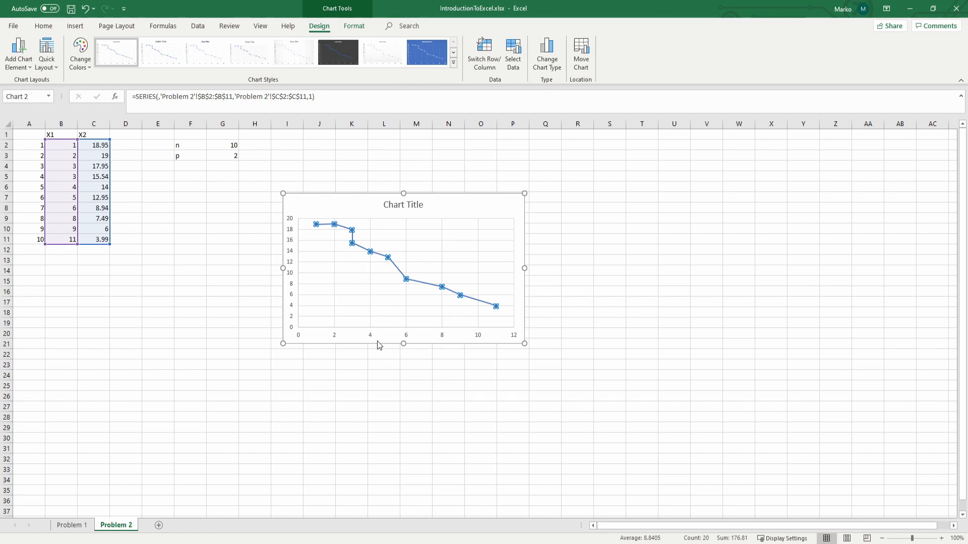
pyautogui.hotkey('ctrl', '1')
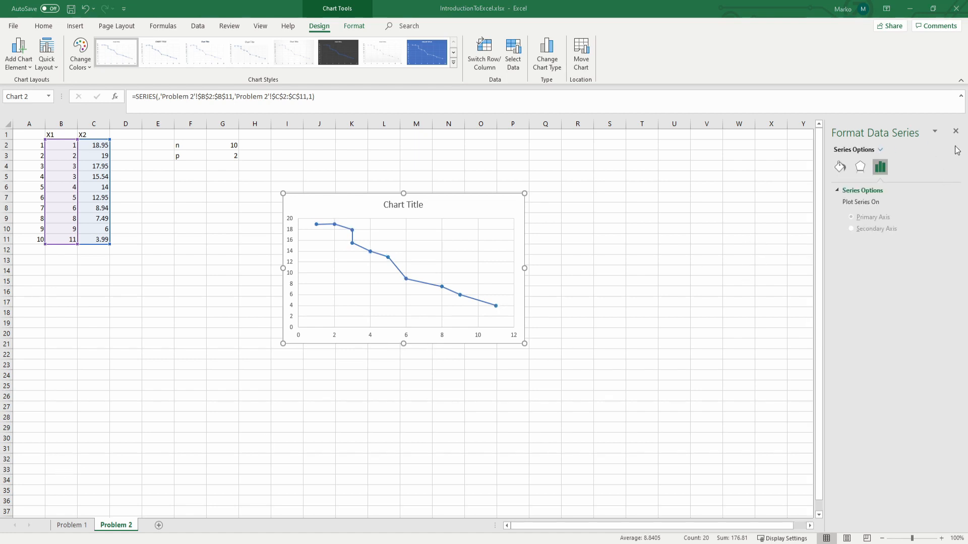
pyautogui.click(860, 169)
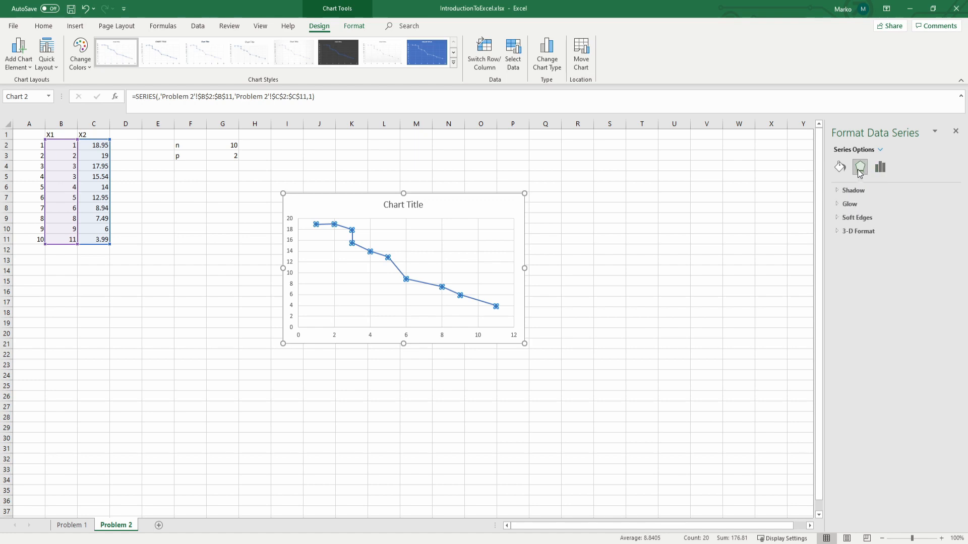
pyautogui.click(840, 167)
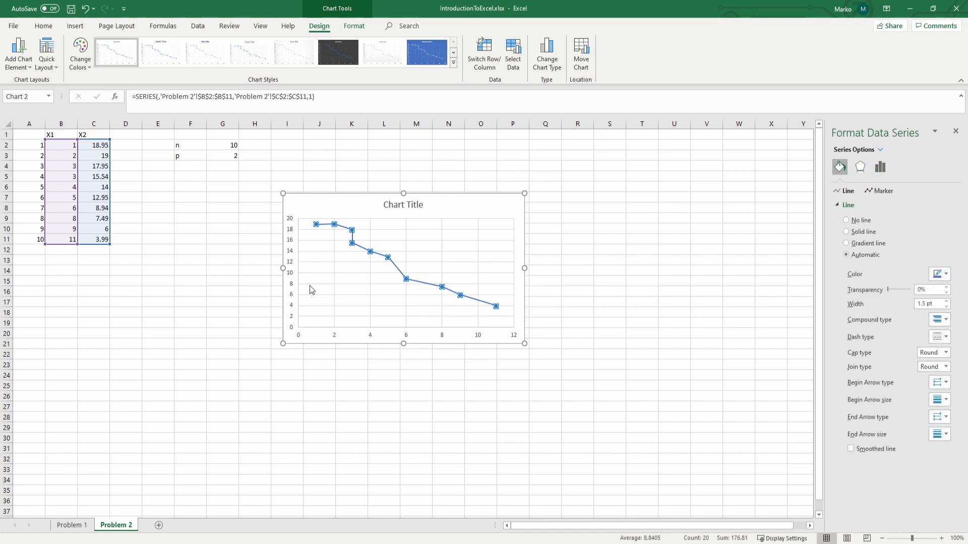
pyautogui.click(846, 221)
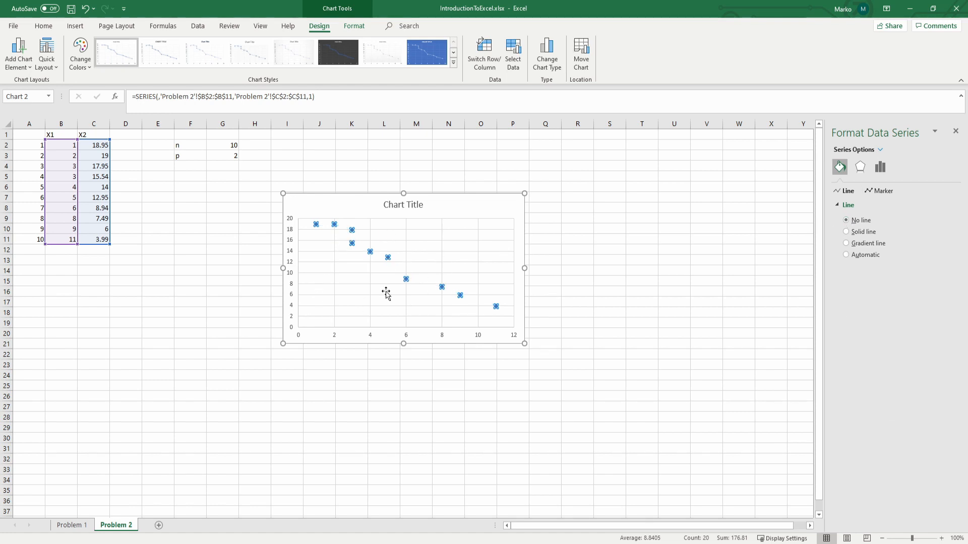
# Step: Remove the chart's gridlines, and briefly switch a trendline on and off again
pyautogui.click(461, 205)
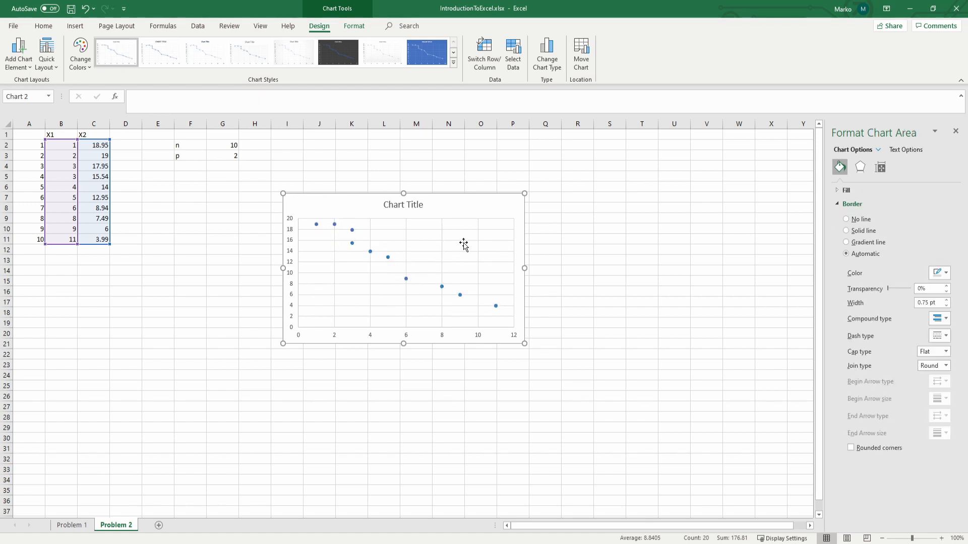
pyautogui.click(566, 264)
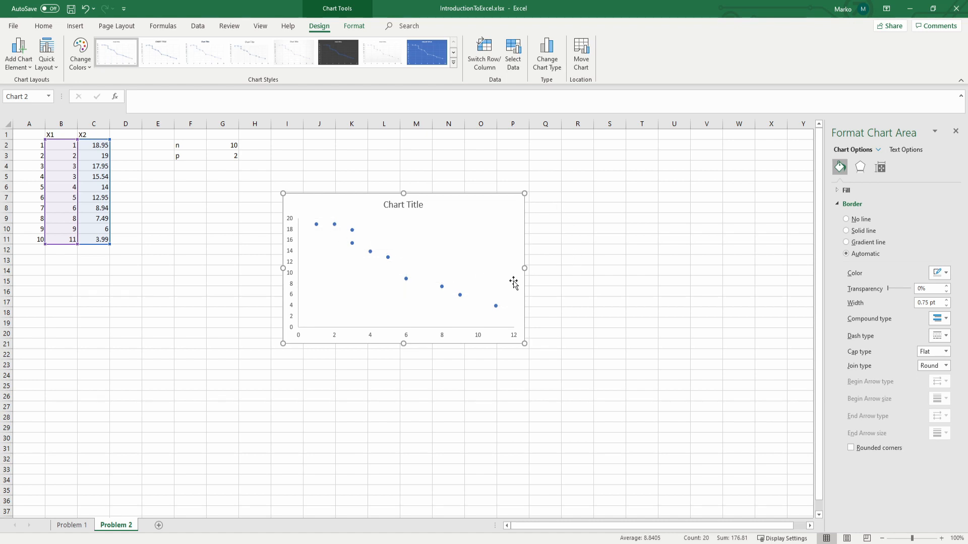
pyautogui.click(568, 289)
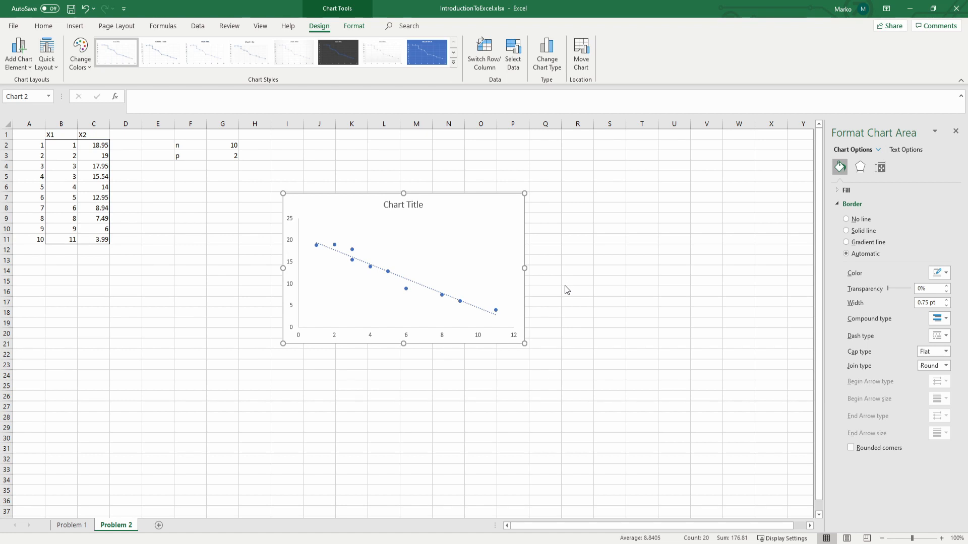
pyautogui.click(564, 285)
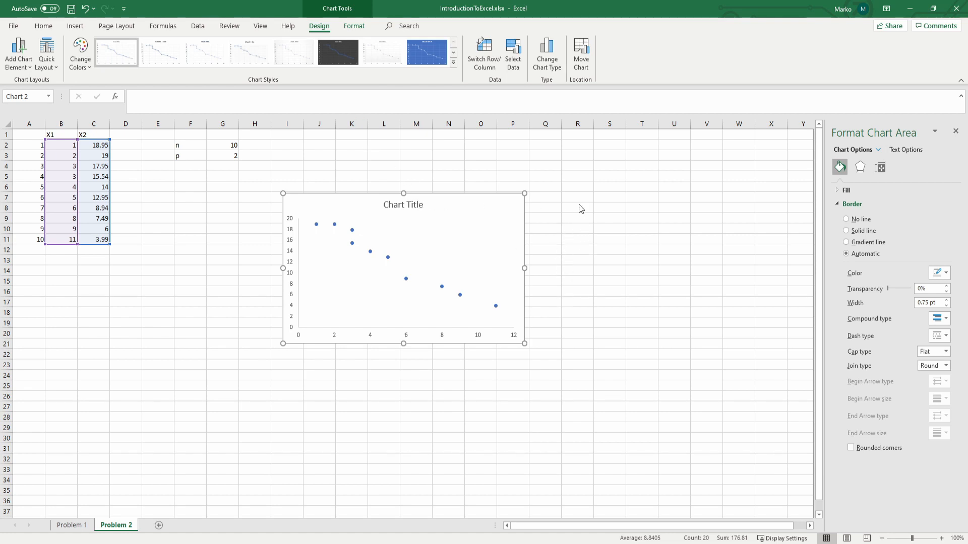
# Step: Move the chart up and to the right, over about columns K to R and rows 3 to 17
pyautogui.click(401, 205)
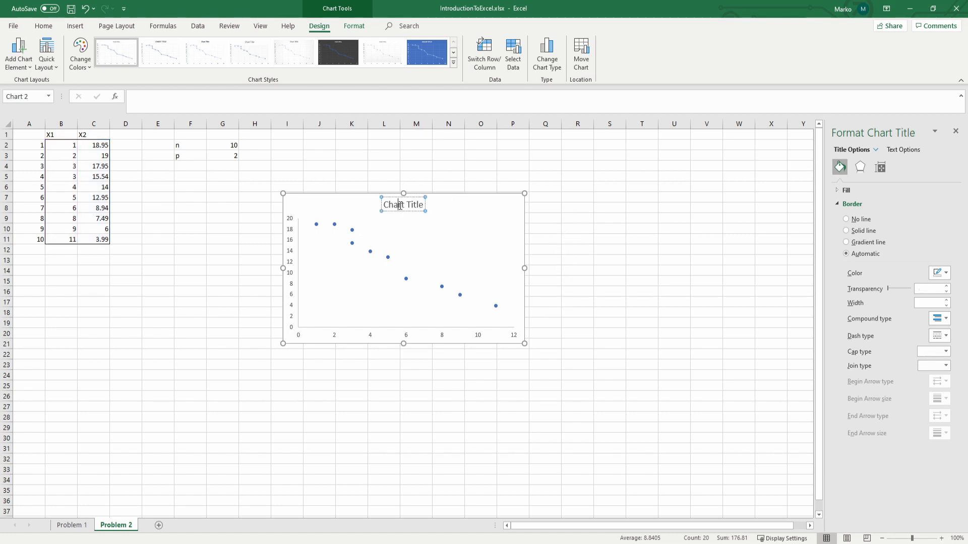
pyautogui.doubleClick(399, 205)
pyautogui.click(471, 202)
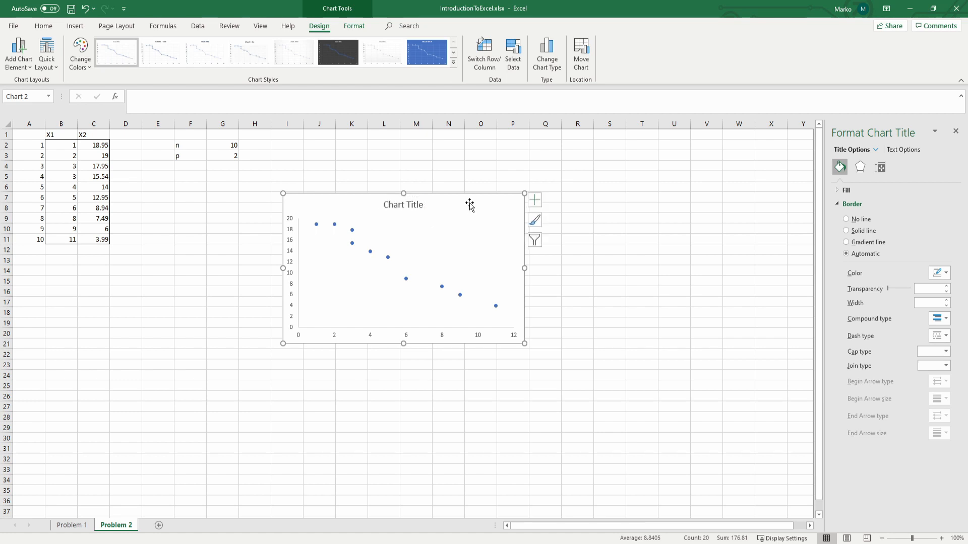
pyautogui.moveTo(471, 201); pyautogui.dragTo(497, 169)
# Step: Change the chart's title to "Scatterplot"
pyautogui.click(497, 170)
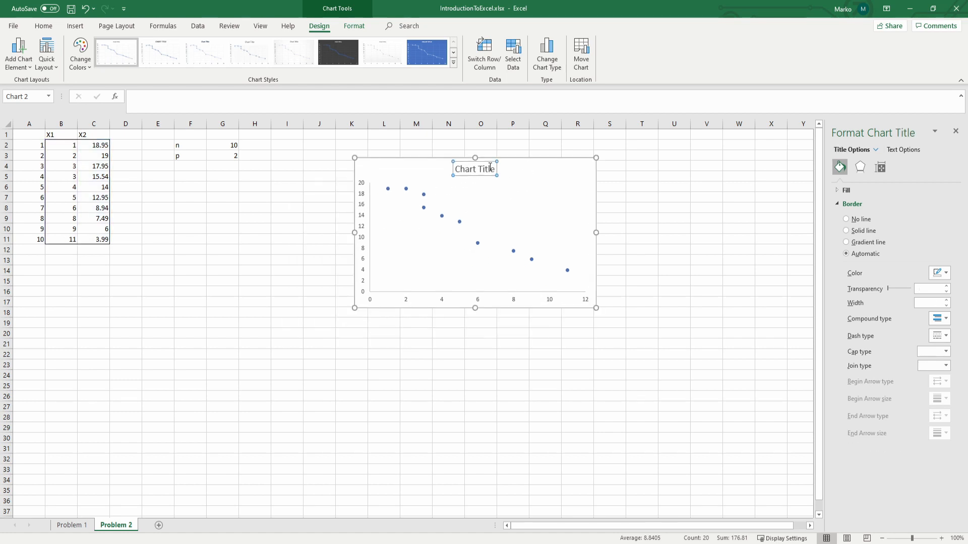
pyautogui.doubleClick(491, 170)
pyautogui.tripleClick(491, 170)
pyautogui.write('S')
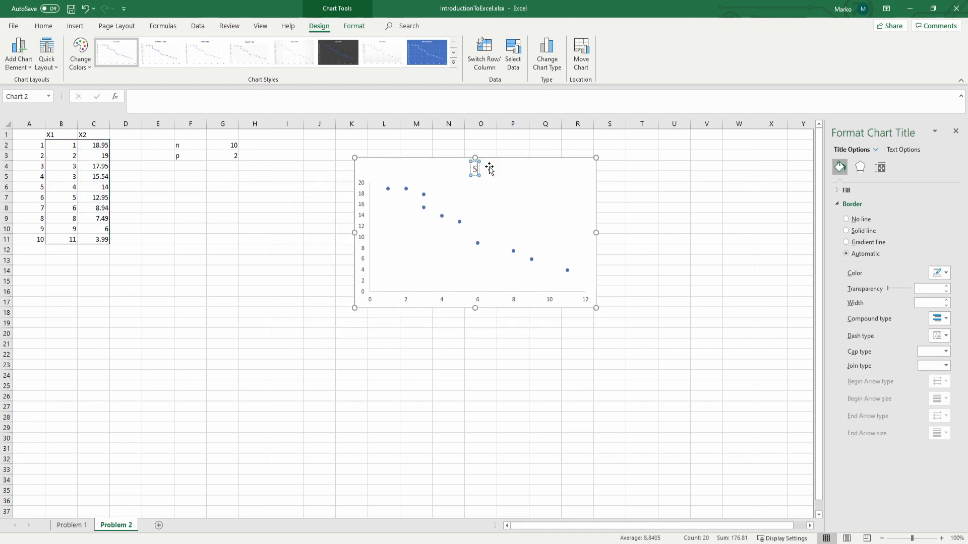
pyautogui.write('catterplot')
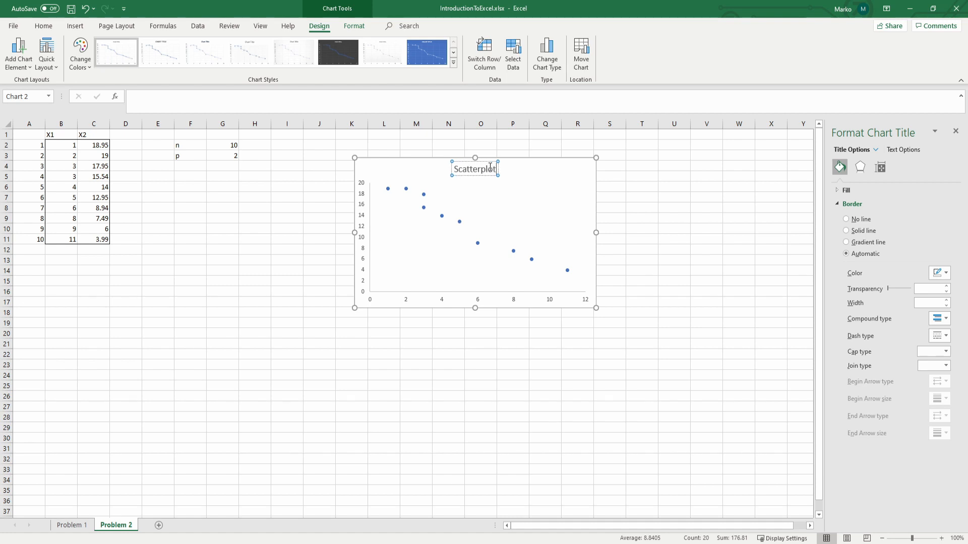
pyautogui.click(518, 162)
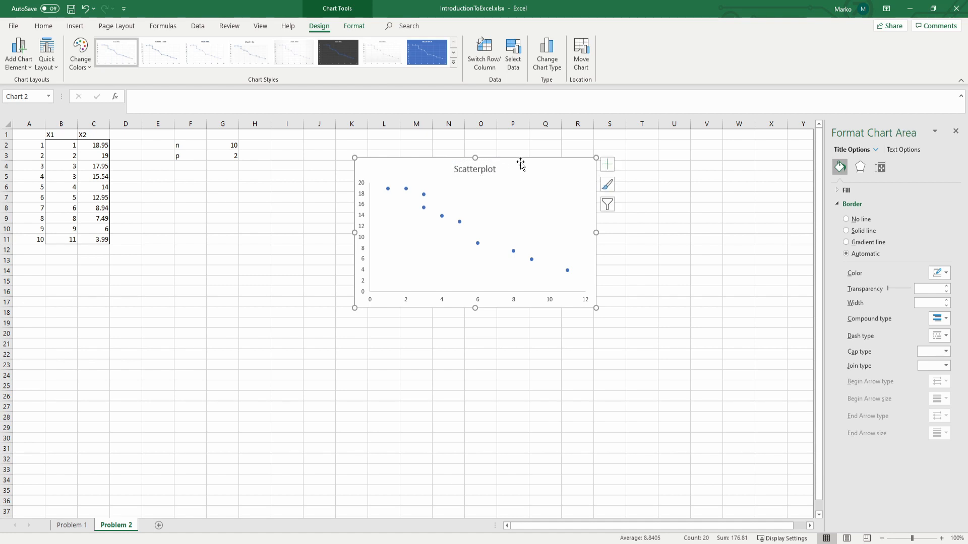
# Step: Move the chart up and to the right, over about columns N to U and rows 2 to 16, and deselect it
pyautogui.click(442, 300)
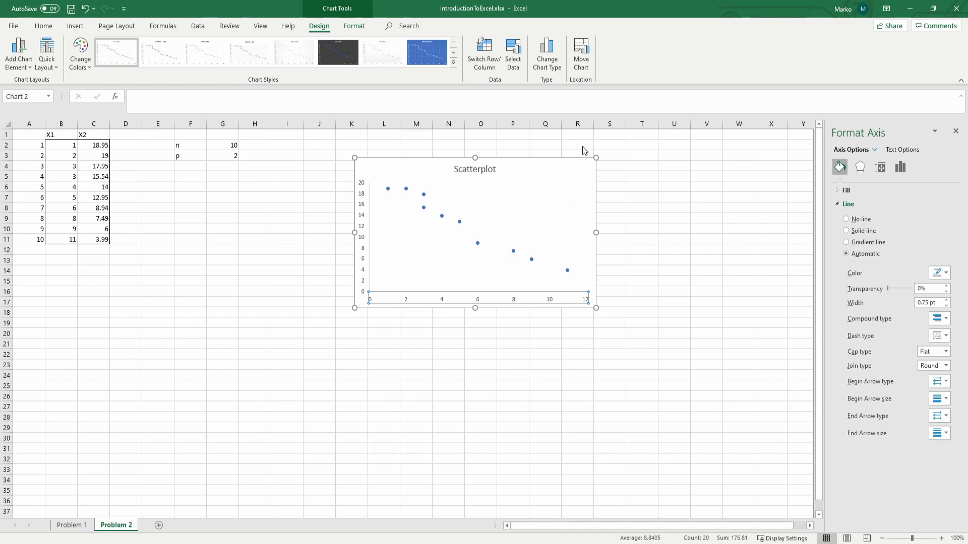
pyautogui.moveTo(518, 166); pyautogui.dragTo(600, 150)
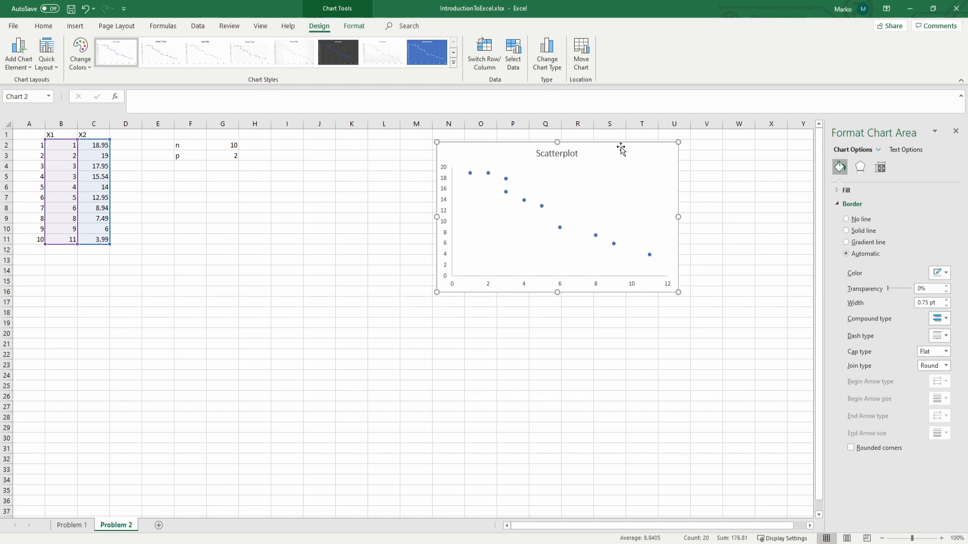
pyautogui.click(236, 220)
pyautogui.click(171, 282)
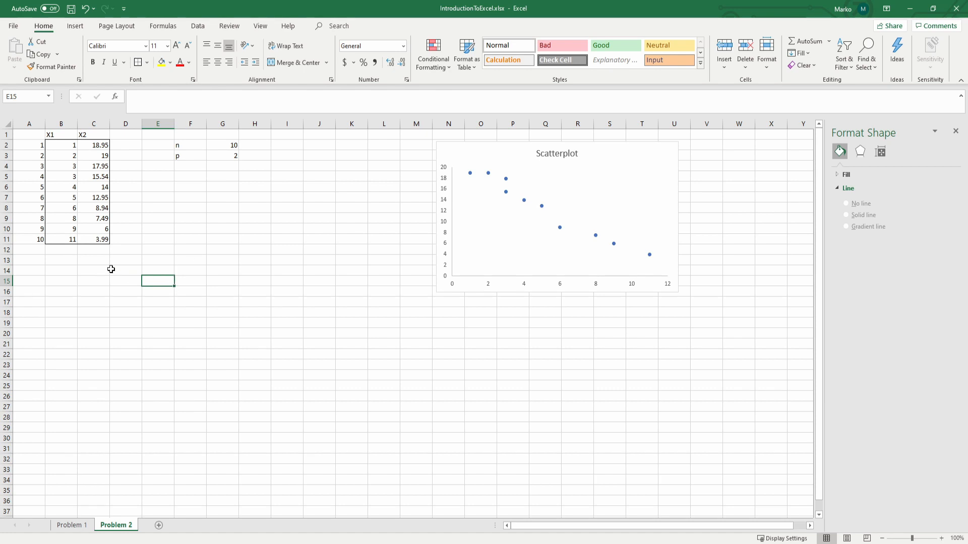
# Step: Compute the mean of X1 in B12 with =AVERAGE(B2:B11) and fill the formula across to C12 for X2
pyautogui.click(56, 250)
pyautogui.write('=ave')
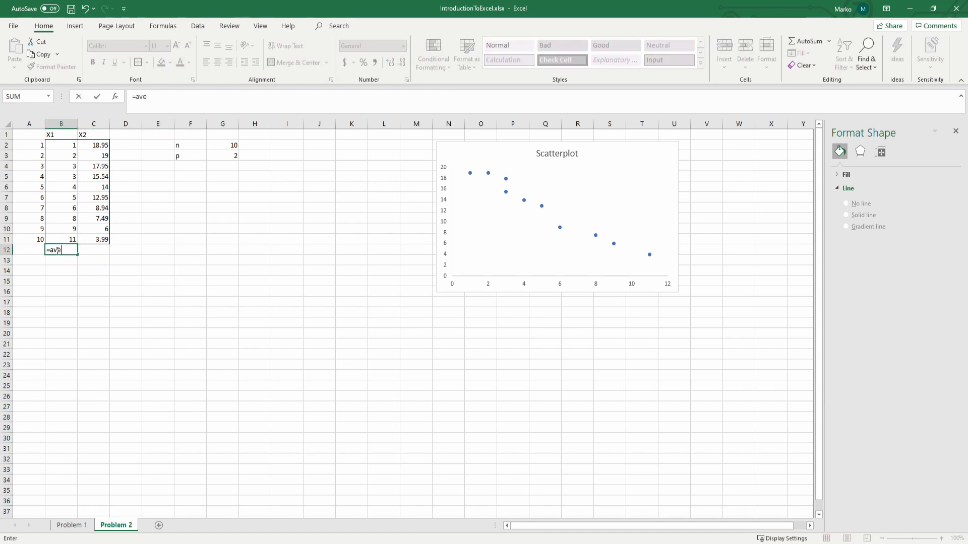
pyautogui.write('rage(')
pyautogui.moveTo(61, 239); pyautogui.dragTo(60, 149)
pyautogui.press('Return')
pyautogui.click(59, 249)
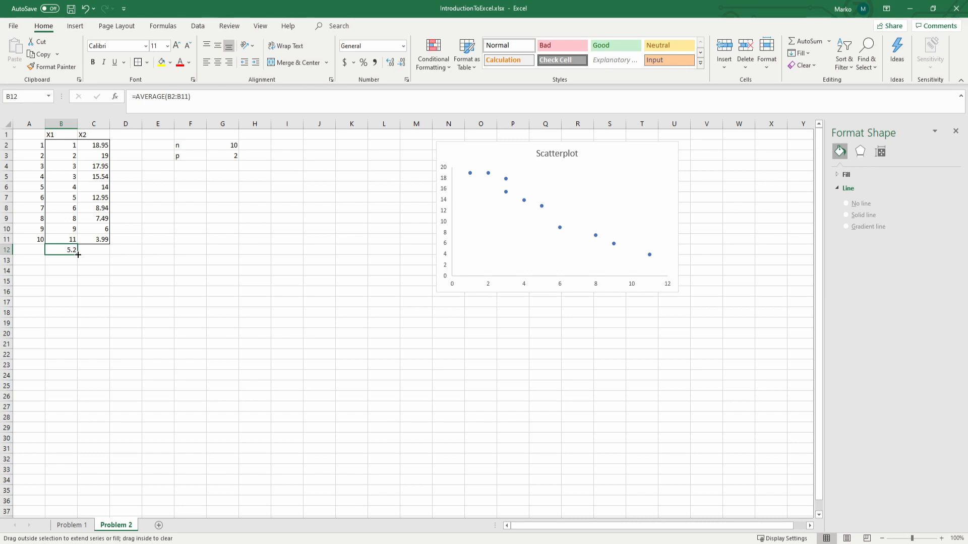
pyautogui.moveTo(78, 254); pyautogui.dragTo(107, 252)
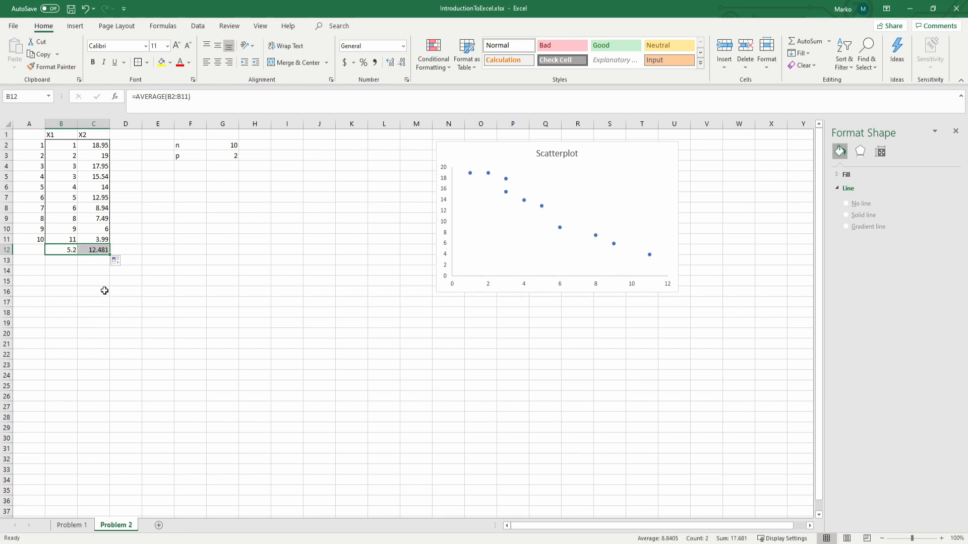
# Step: Inspect the cell ranges used by the average formulas in B12 and C12
pyautogui.click(97, 252)
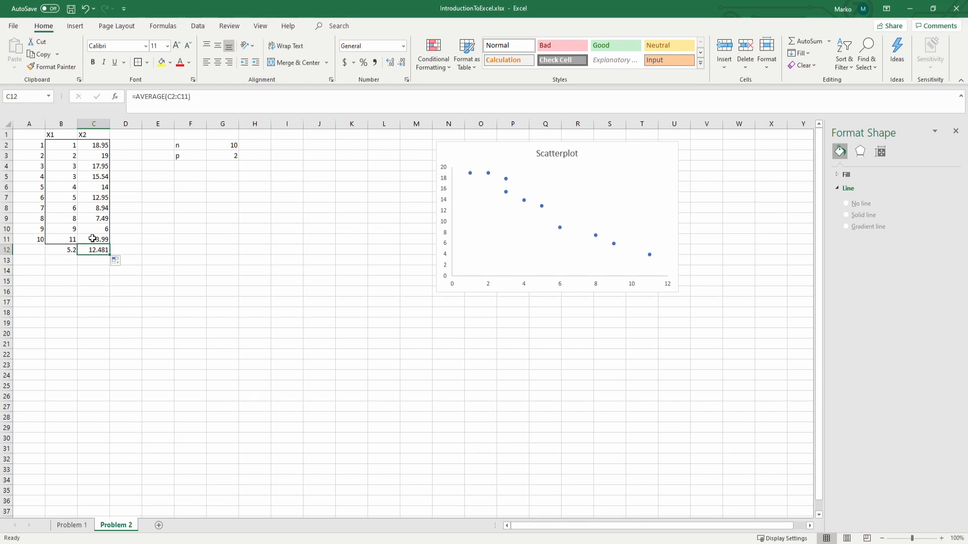
pyautogui.click(68, 250)
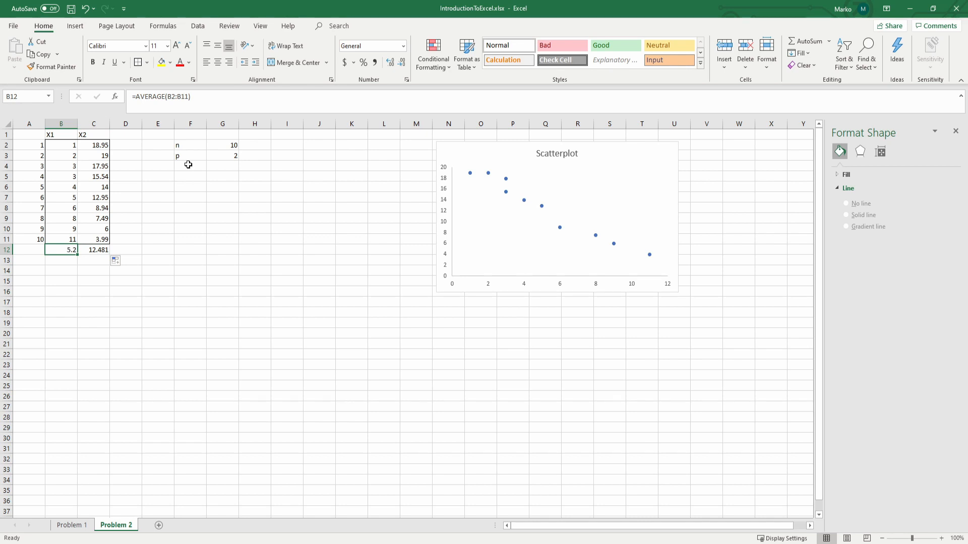
pyautogui.click(209, 109)
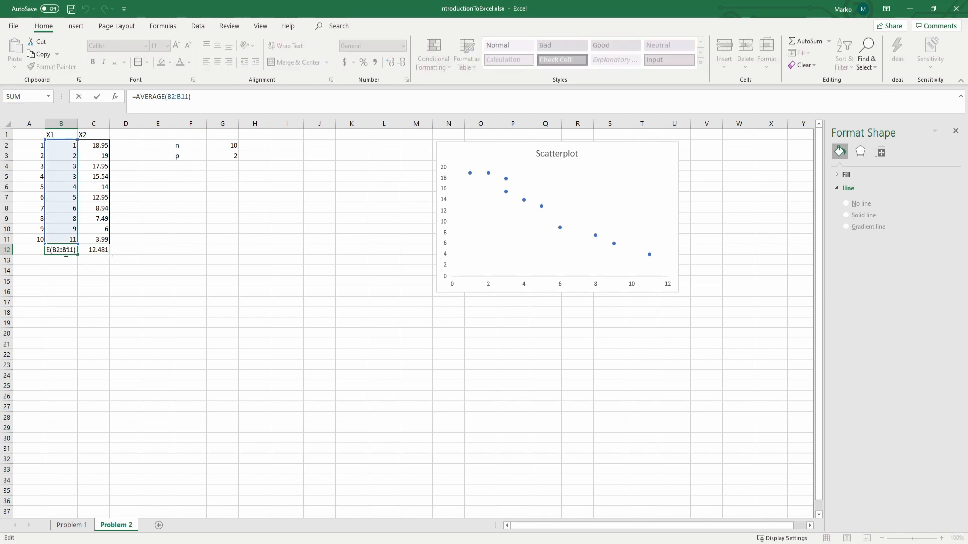
pyautogui.click(111, 252)
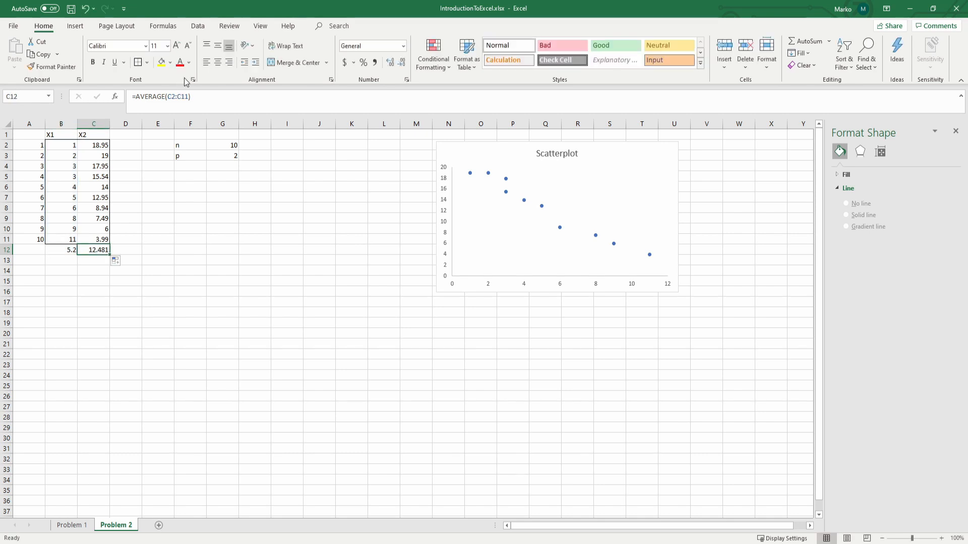
pyautogui.doubleClick(111, 252)
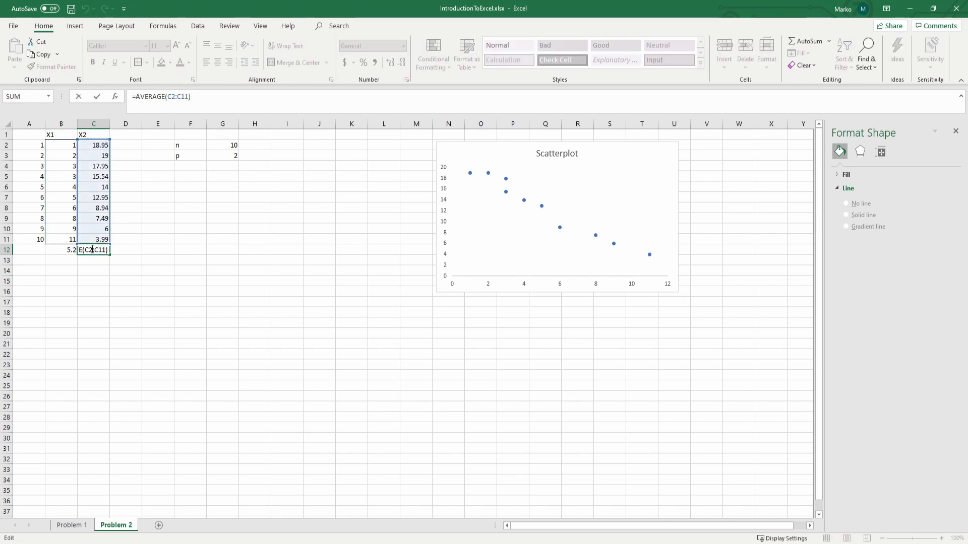
# Step: Compute the population variance of X1 in B13 with =VAR.S(B2:B11)*(G2-1)/G2
pyautogui.click(70, 259)
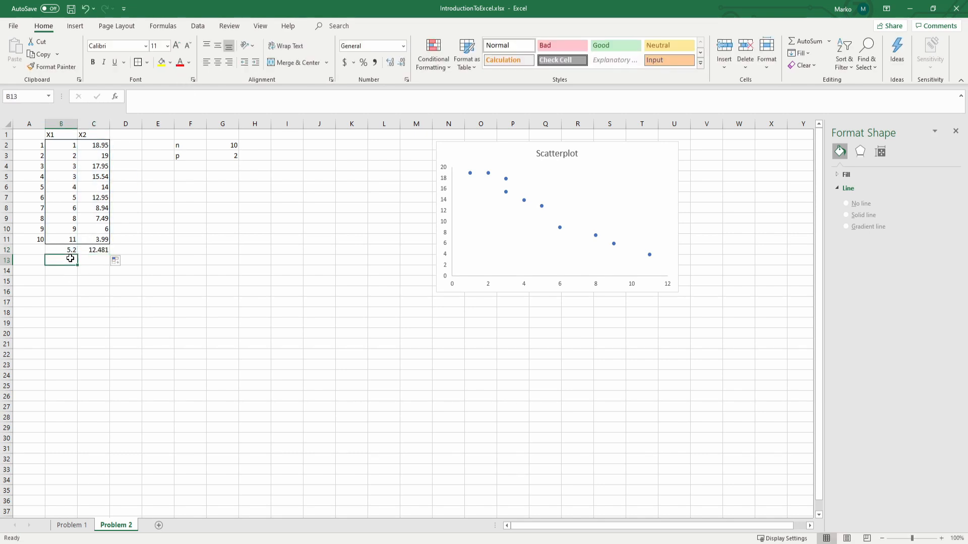
pyautogui.write('=')
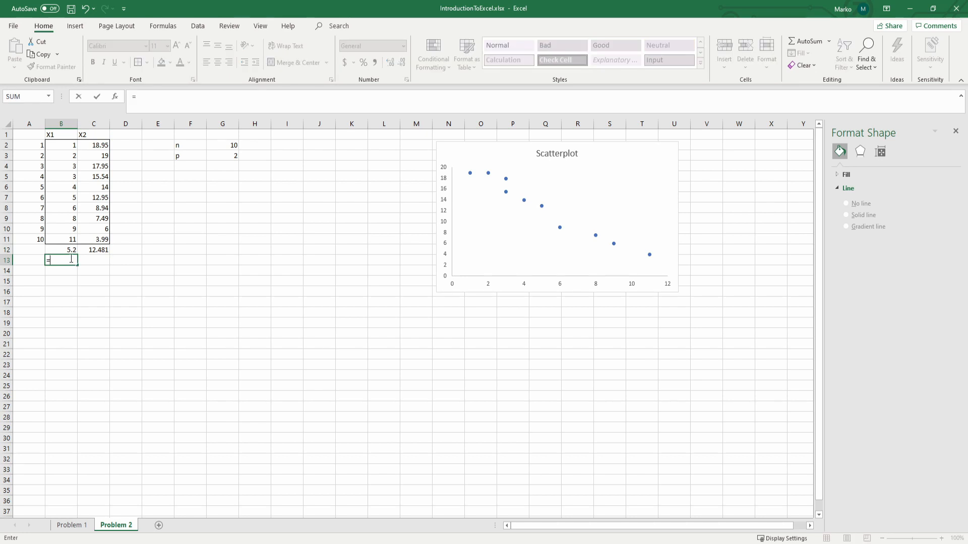
pyautogui.write('var.s')
pyautogui.press('Tab')
pyautogui.moveTo(70, 239); pyautogui.dragTo(71, 145)
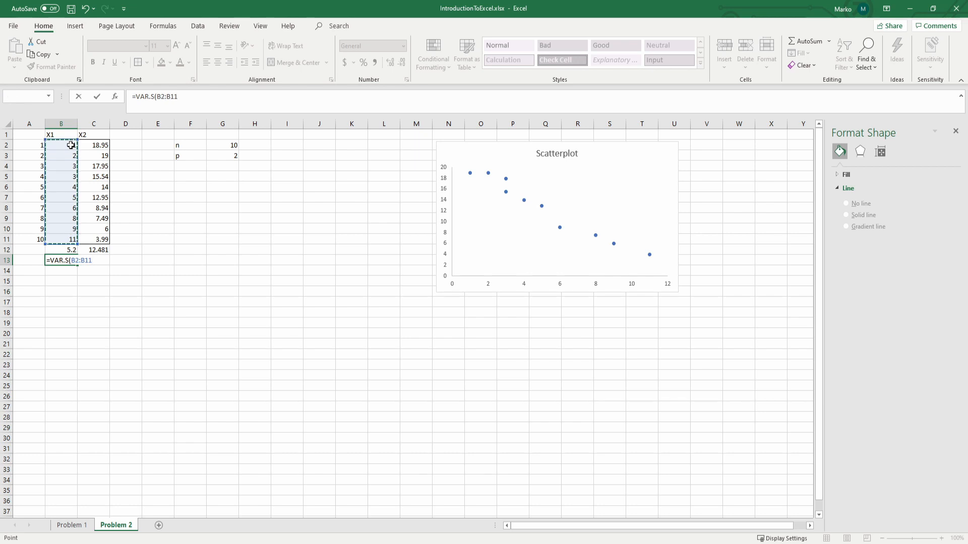
pyautogui.write(')&')
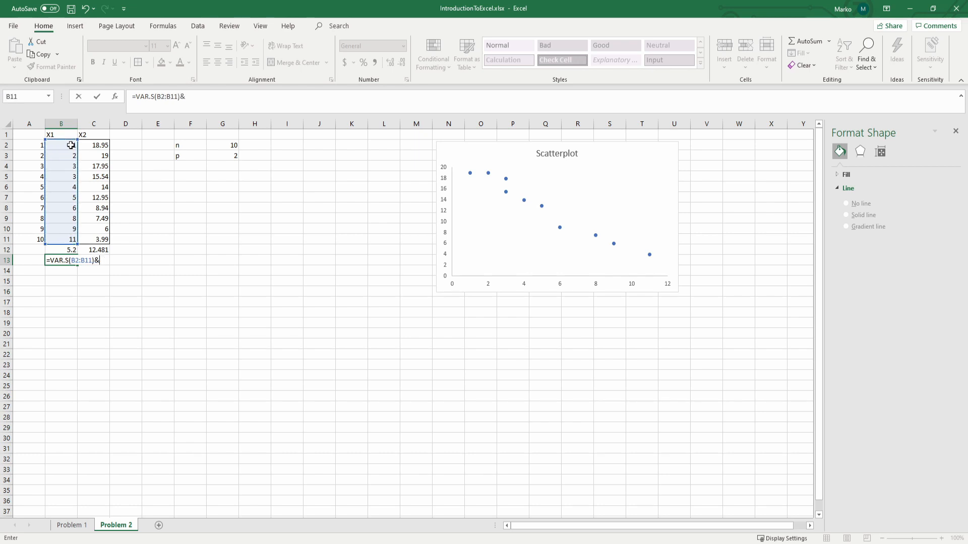
pyautogui.click(221, 144)
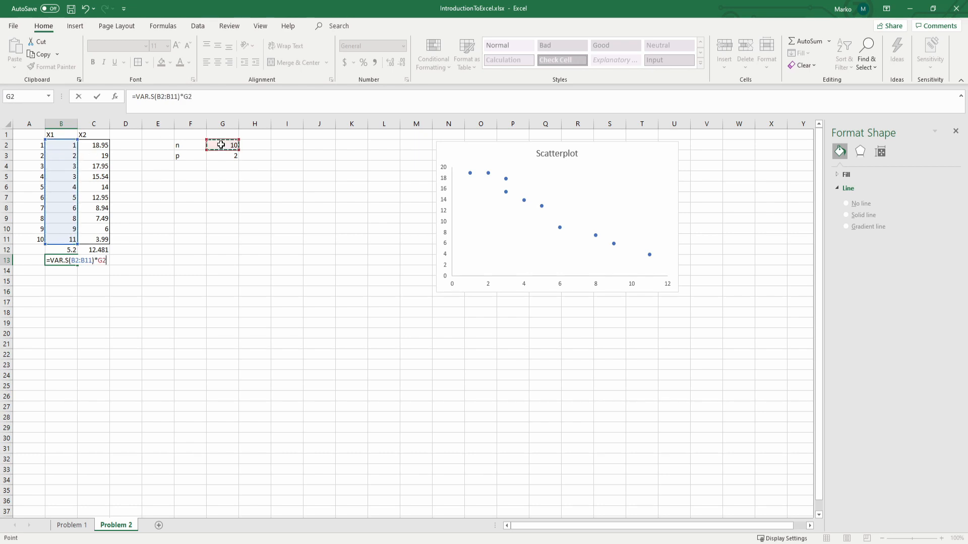
pyautogui.click(184, 96)
pyautogui.write('(')
pyautogui.write('/')
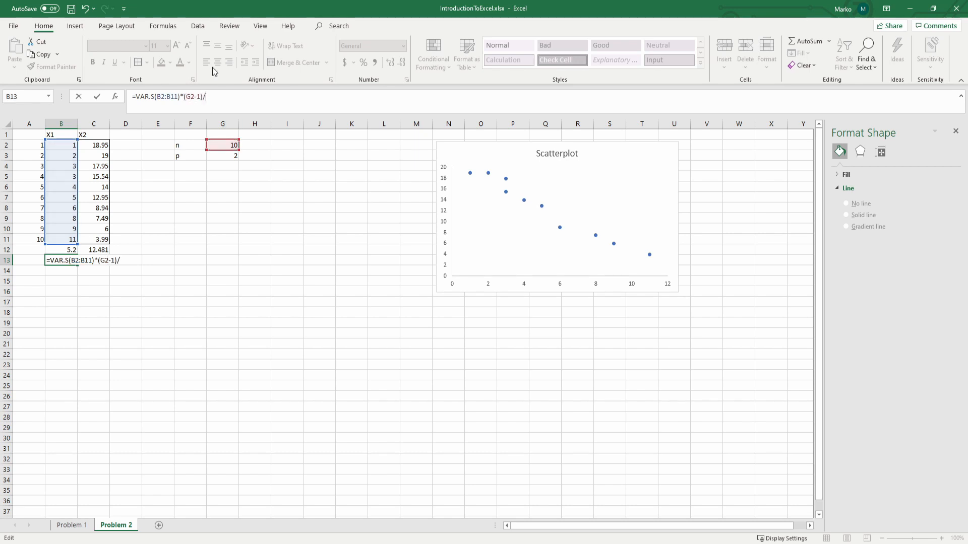
pyautogui.click(220, 145)
pyautogui.press('Return')
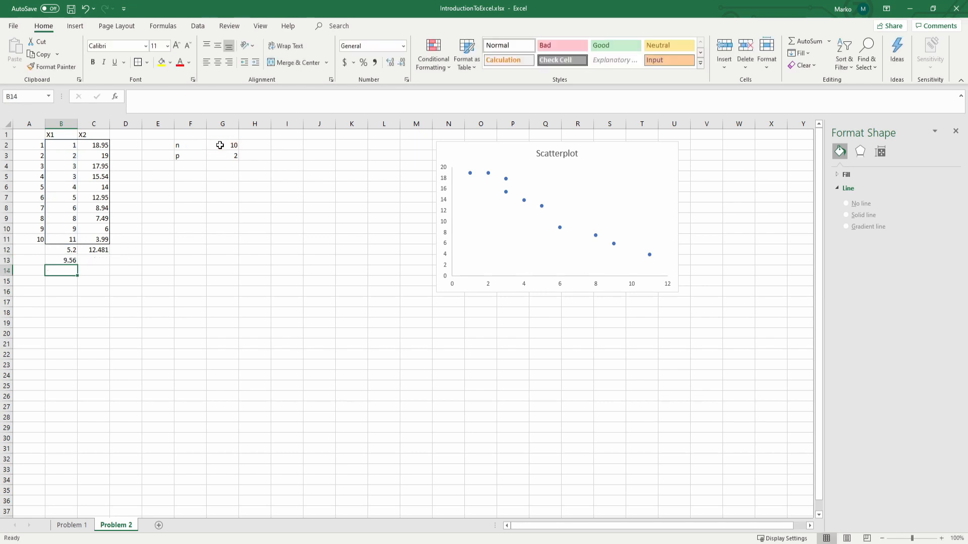
# Step: Try to fill the B13 variance formula with its relative G2 references across to C13, and inspect the copied formula
pyautogui.press('Up')
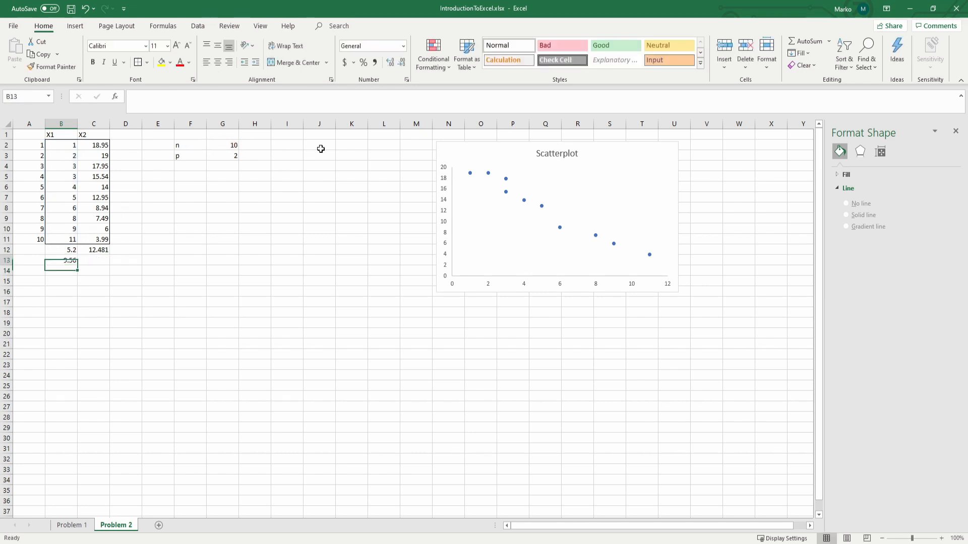
pyautogui.click(230, 107)
pyautogui.press('Escape')
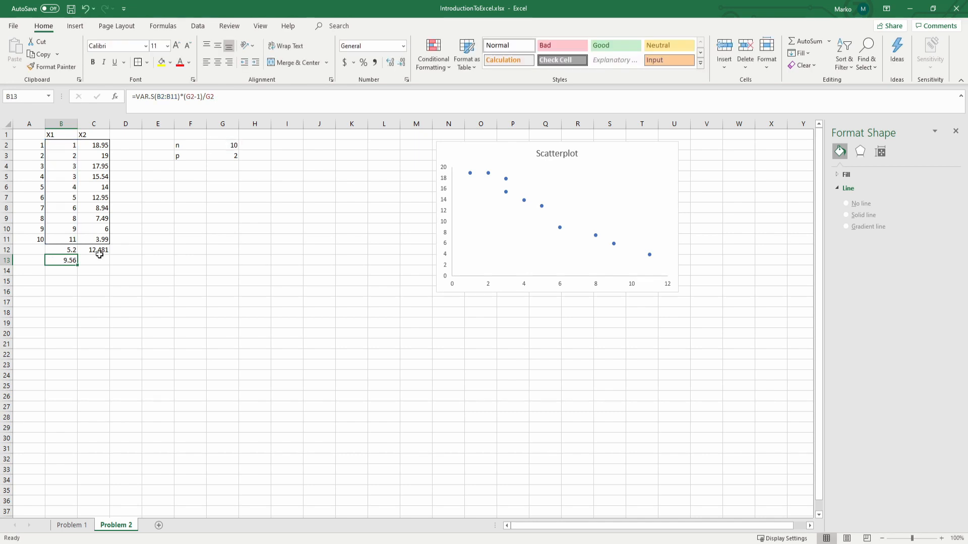
pyautogui.moveTo(77, 266); pyautogui.dragTo(101, 260)
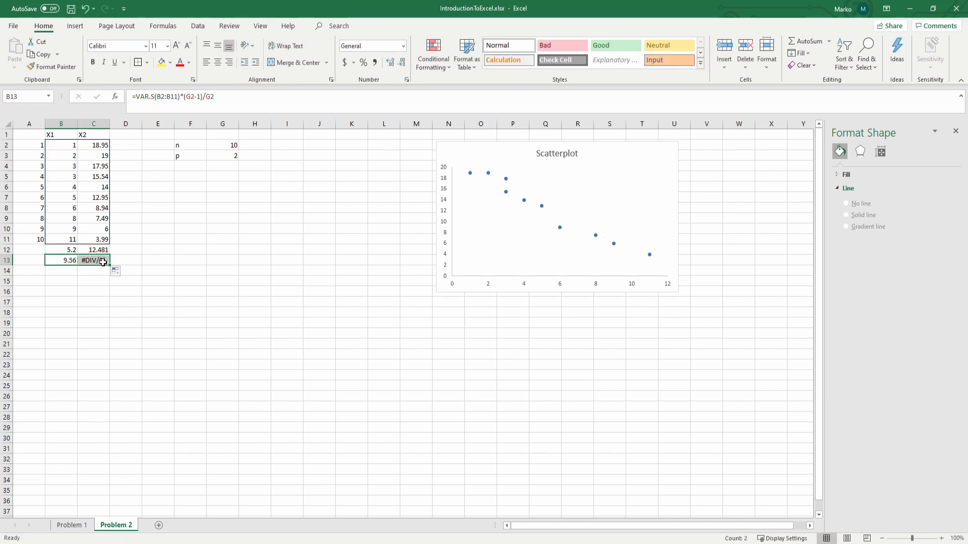
pyautogui.click(101, 260)
pyautogui.click(237, 104)
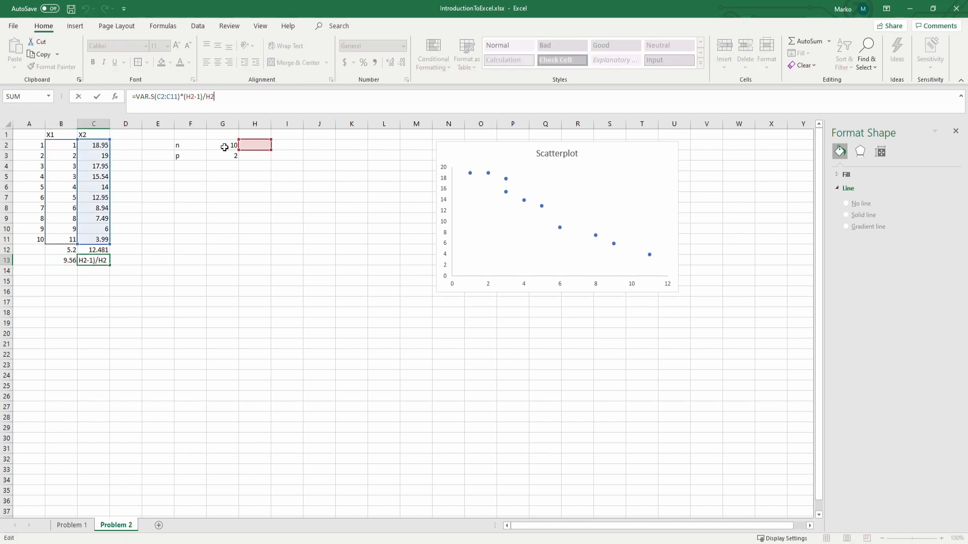
pyautogui.press('Escape')
# Step: Make both G2 references in the B13 variance formula absolute ($G$2) and fill the formula across to C13
pyautogui.click(57, 265)
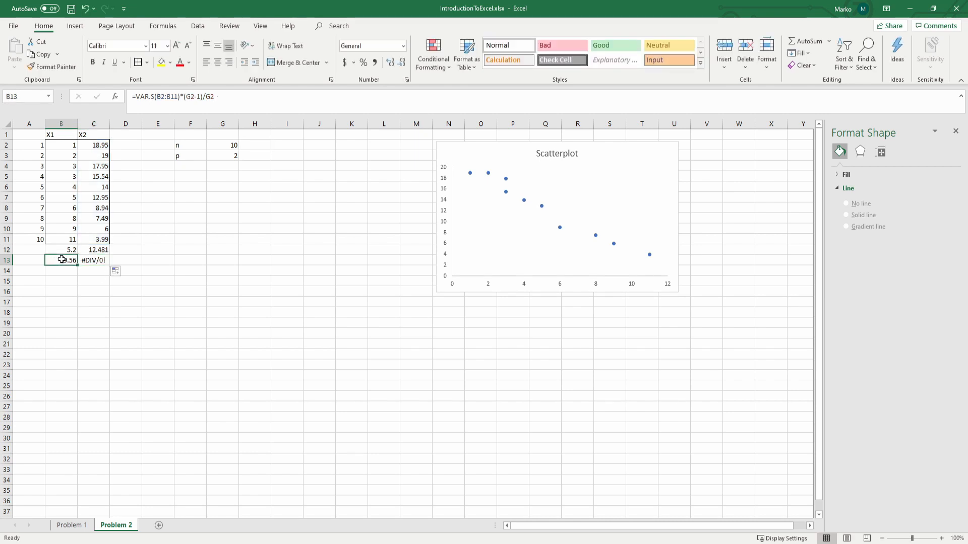
pyautogui.click(187, 97)
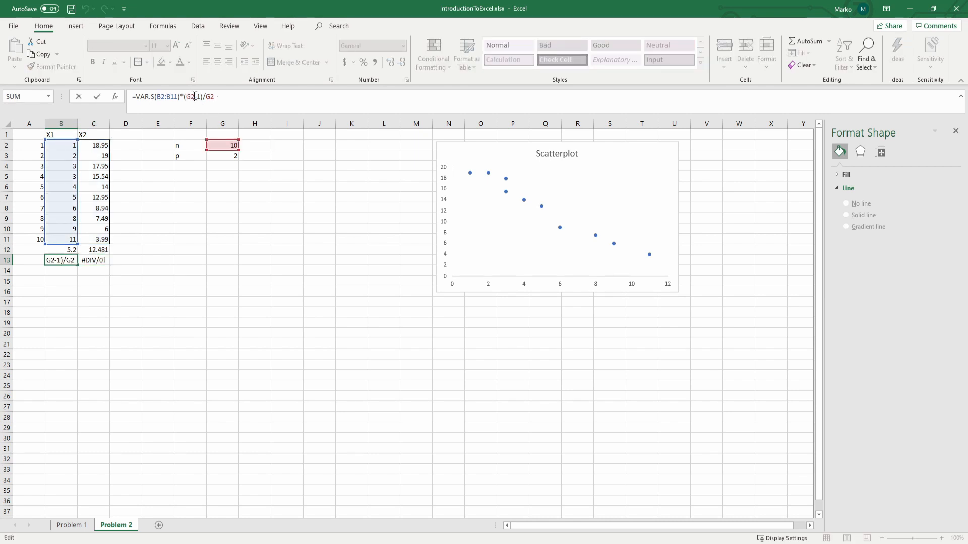
pyautogui.click(194, 96)
pyautogui.press('F4')
pyautogui.click(220, 97)
pyautogui.press('F4')
pyautogui.press('Return')
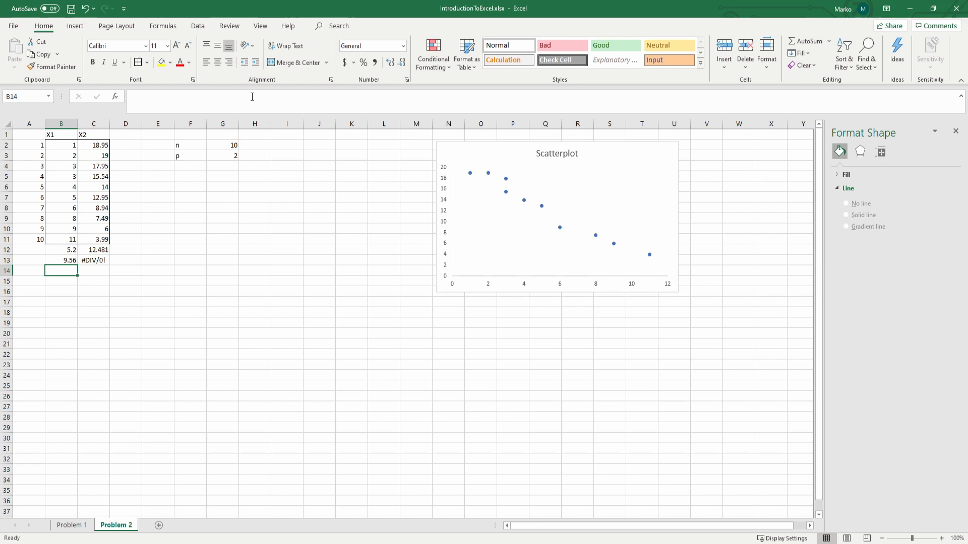
pyautogui.click(50, 261)
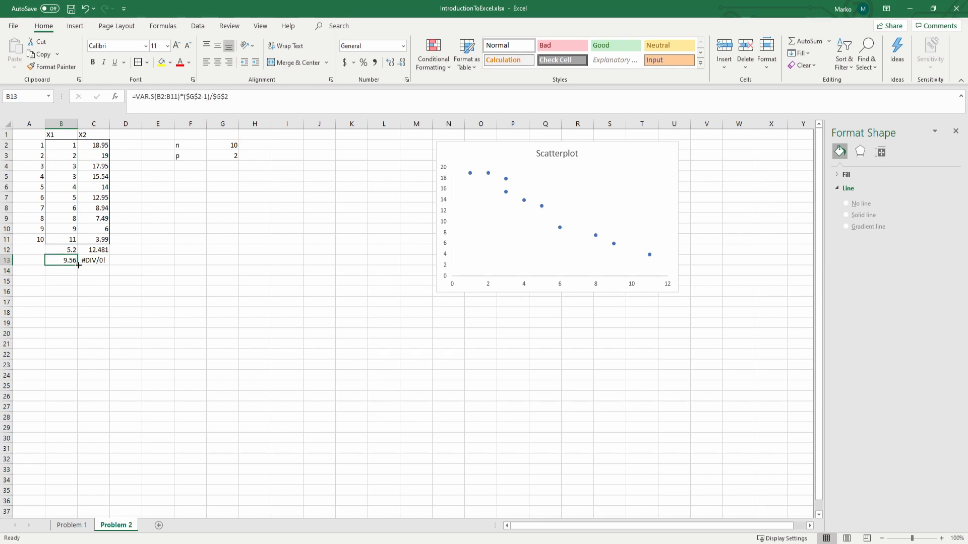
pyautogui.moveTo(78, 267); pyautogui.dragTo(110, 265)
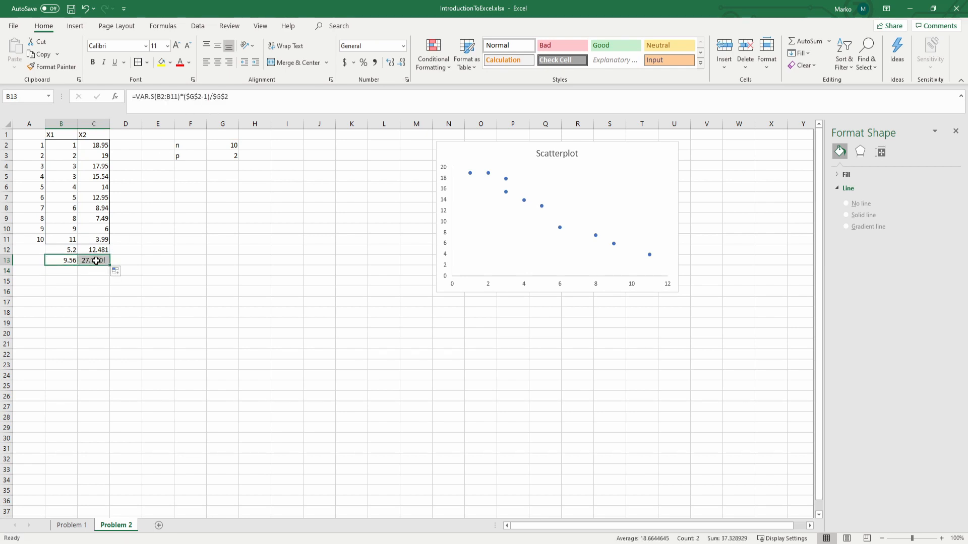
# Step: Check the range and the $G$2 references in the C13 variance formula
pyautogui.click(107, 264)
pyautogui.click(198, 97)
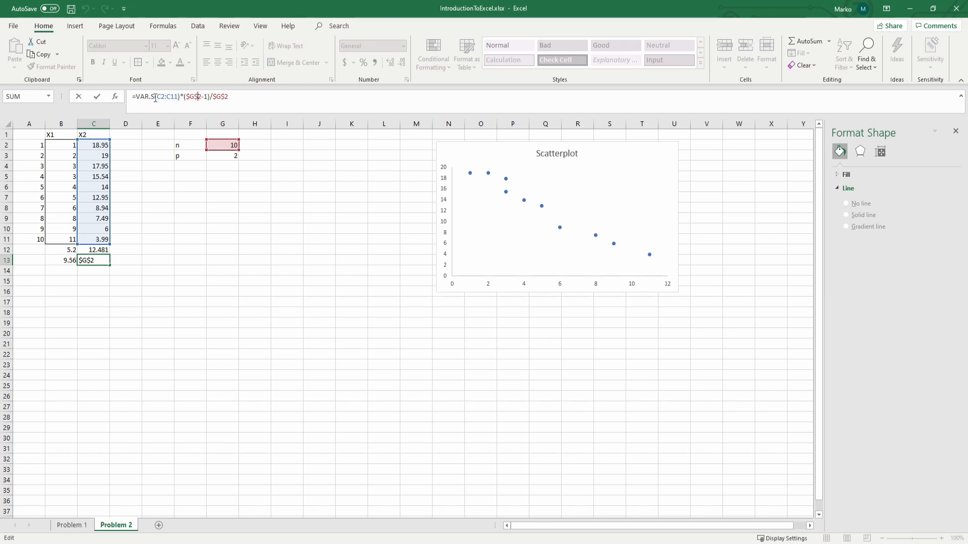
pyautogui.hotkey('ctrl', 'Return')
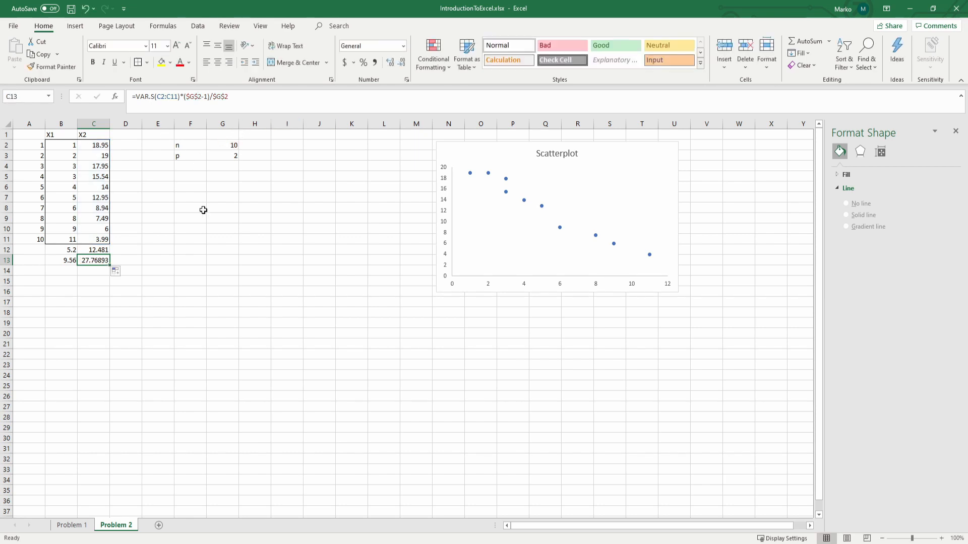
# Step: Start a sample covariance formula in B14 with COVARIANCE.S over the X1 range B2:B11 and the X2 range C2:C11
pyautogui.press('Down')
pyautogui.press('Left')
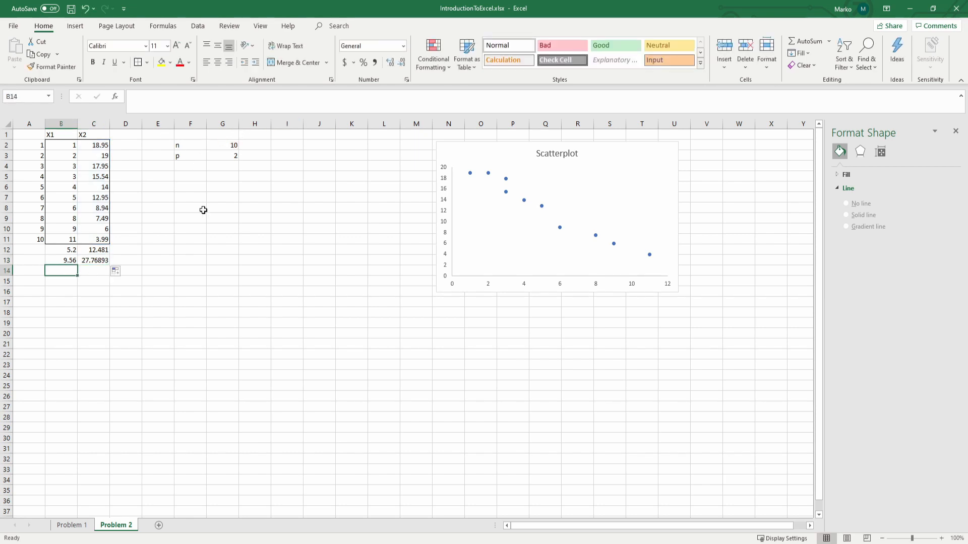
pyautogui.write('=c')
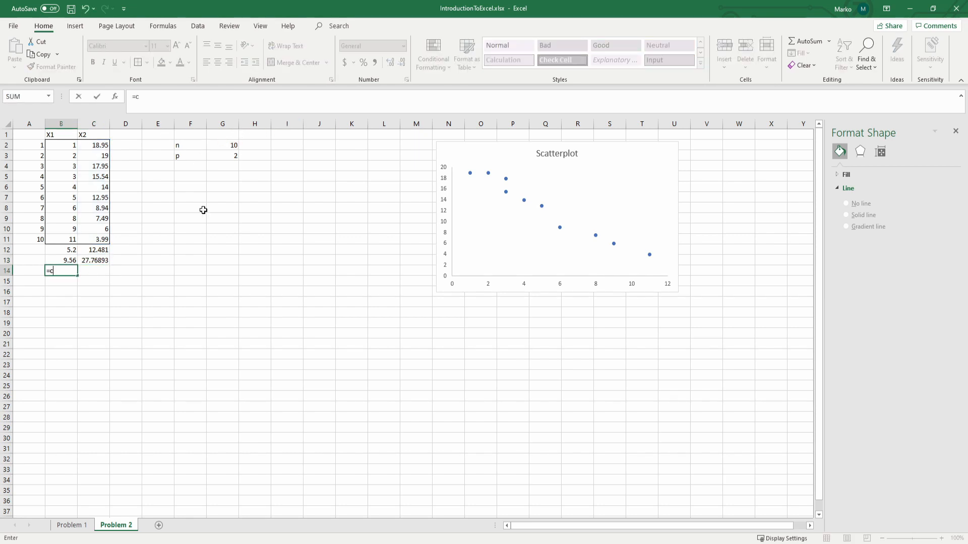
pyautogui.write('ova')
pyautogui.press('Down')
pyautogui.press('Tab')
pyautogui.moveTo(61, 147); pyautogui.dragTo(71, 242)
pyautogui.write(',')
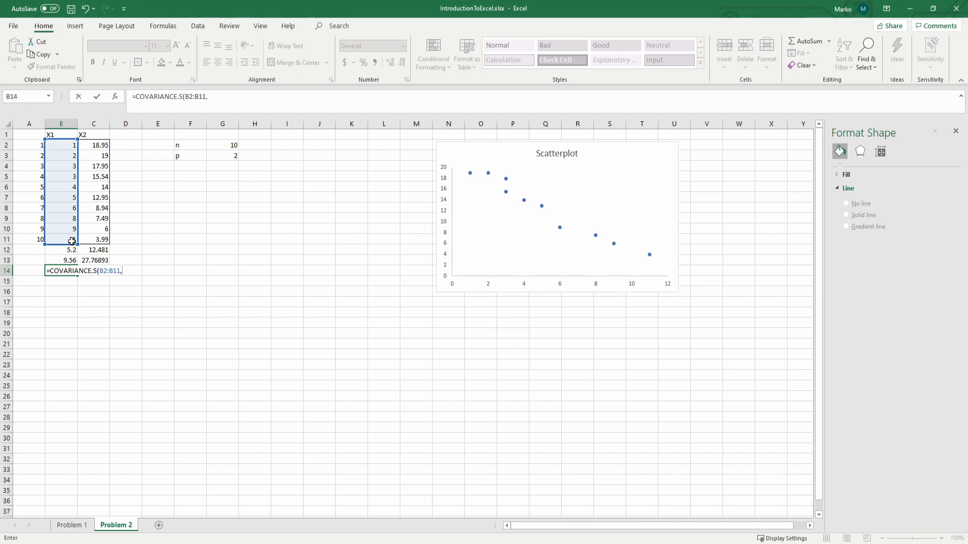
pyautogui.moveTo(99, 150); pyautogui.dragTo(85, 245)
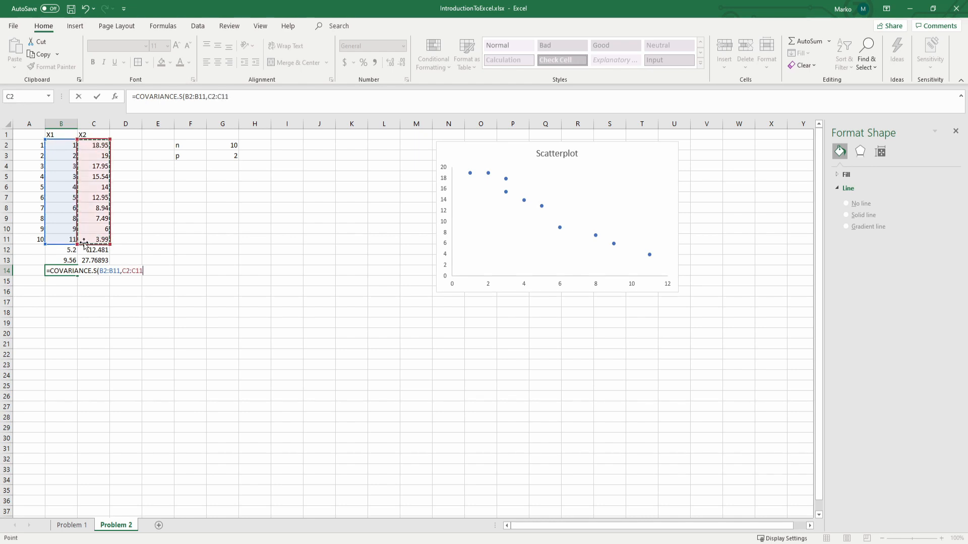
# Step: Multiply the B14 covariance by (G2-1)/G2 to get the population covariance and enter the formula
pyautogui.write(')*')
pyautogui.click(233, 145)
pyautogui.press('F2')
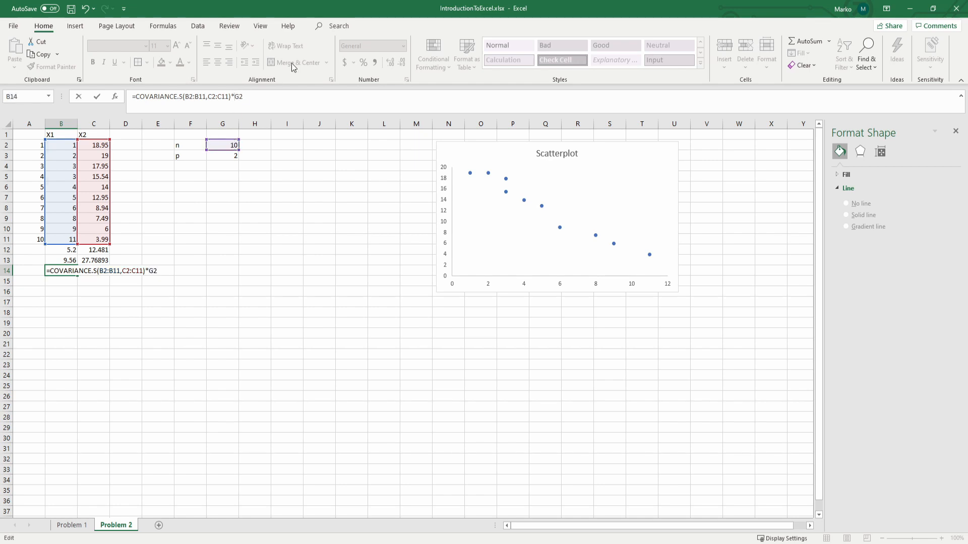
pyautogui.press('Left')
pyautogui.press('Left')
pyautogui.write('(')
pyautogui.press('End')
pyautogui.write('-1)/')
pyautogui.click(230, 146)
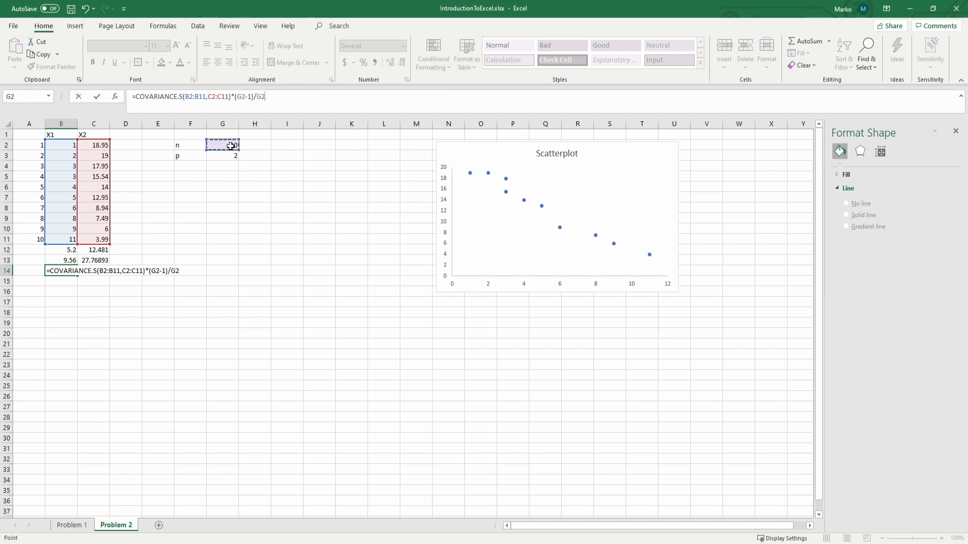
pyautogui.press('Return')
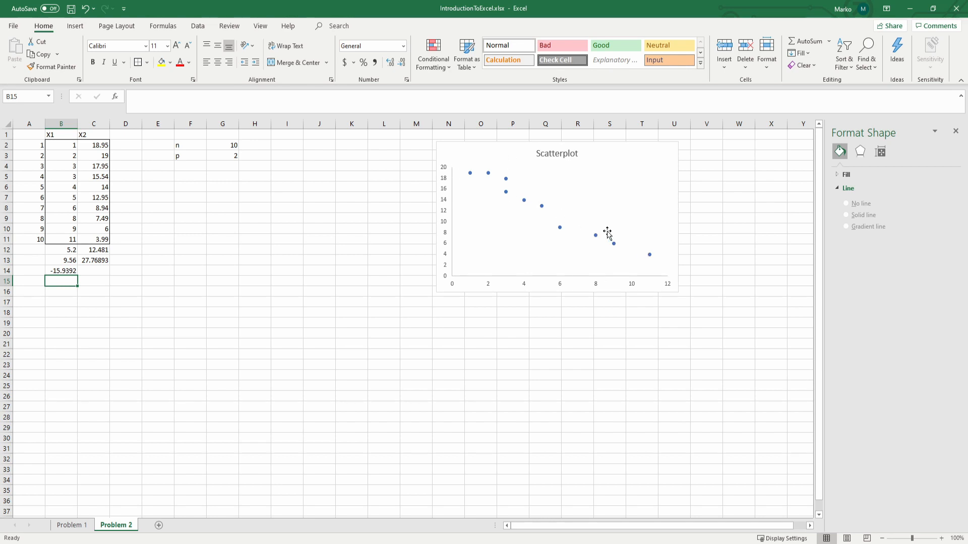
pyautogui.click(67, 291)
pyautogui.click(68, 283)
pyautogui.write('=')
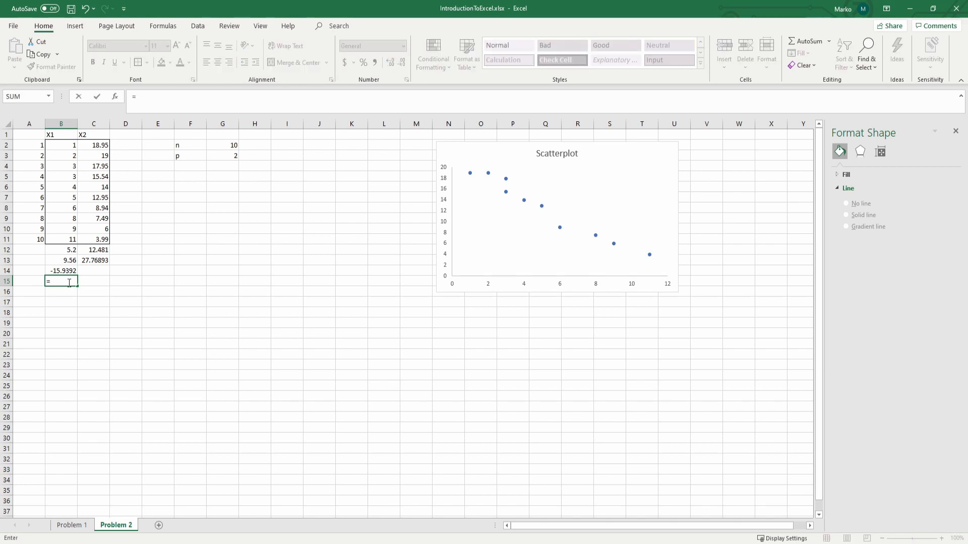
pyautogui.press('Escape')
pyautogui.press('Up')
pyautogui.press('Up')
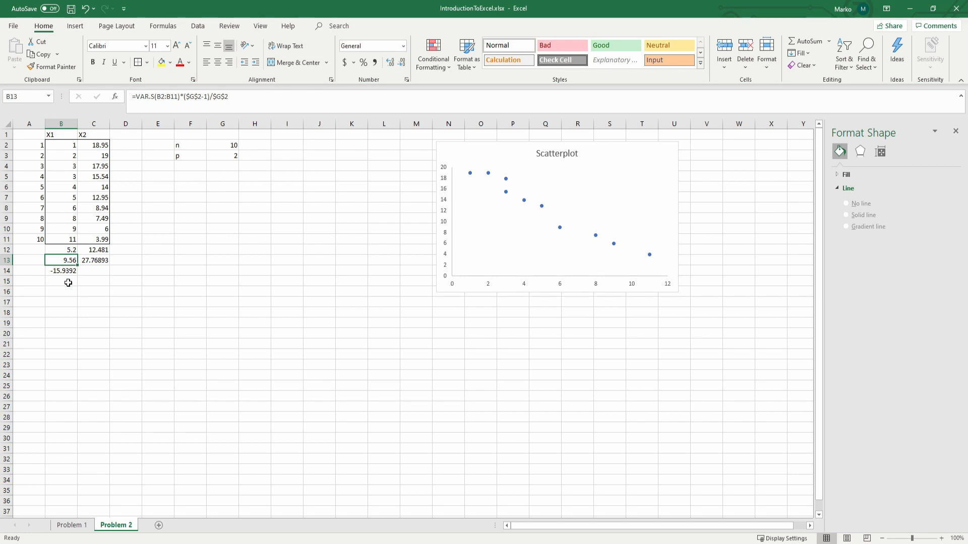
# Step: Compute the correlation of X1 and X2 in B15 with =PEARSON(B2:B11,C2:C11)
pyautogui.press('Down')
pyautogui.press('Down')
pyautogui.write('=')
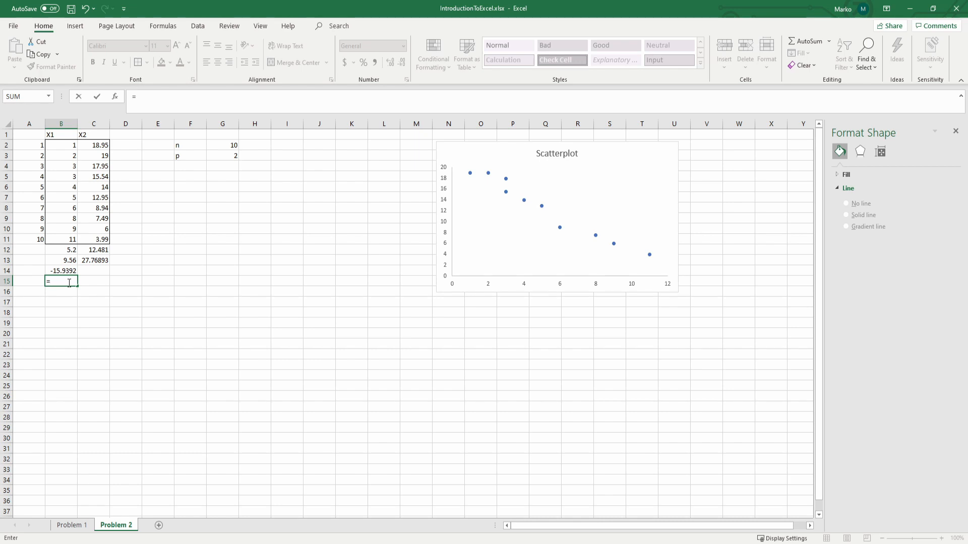
pyautogui.write('pe')
pyautogui.write('arson(')
pyautogui.moveTo(64, 144); pyautogui.dragTo(69, 239)
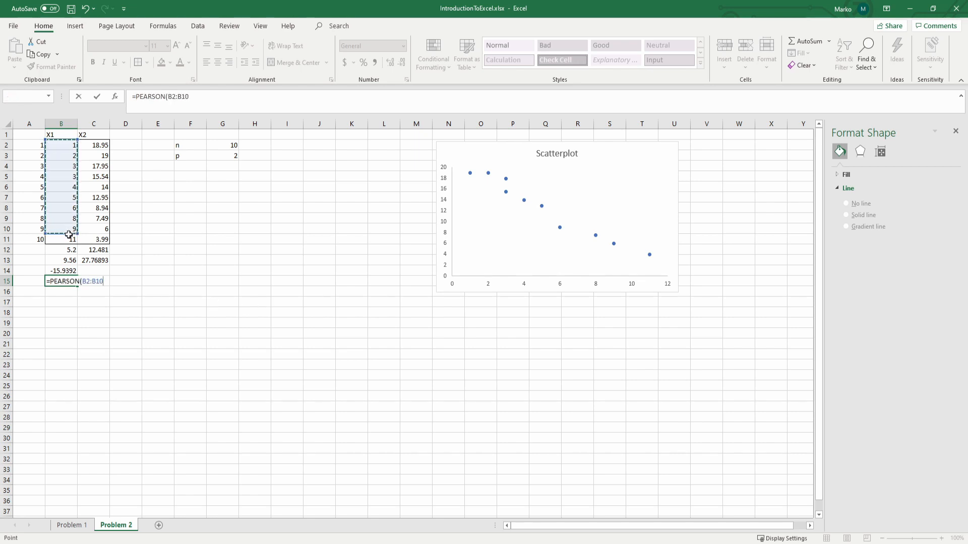
pyautogui.write(',')
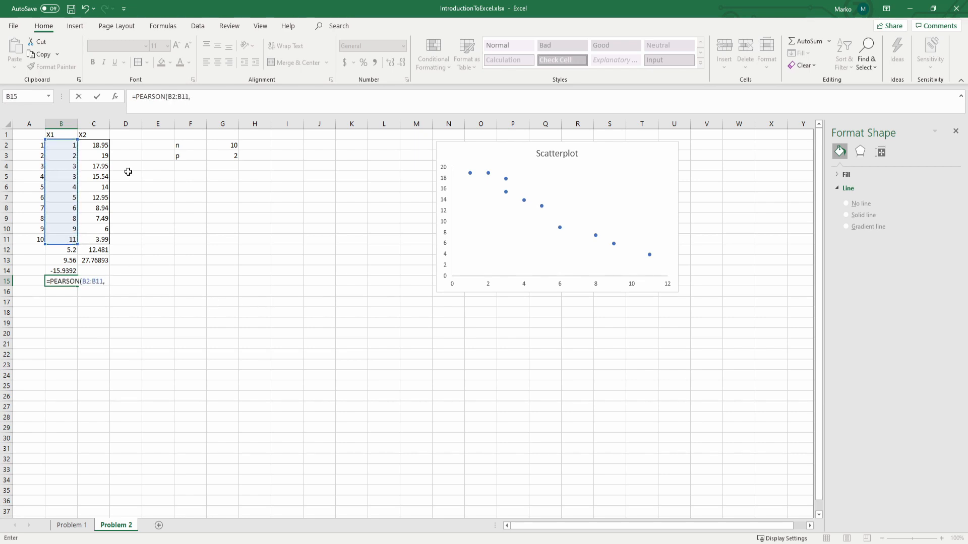
pyautogui.moveTo(98, 150); pyautogui.dragTo(91, 239)
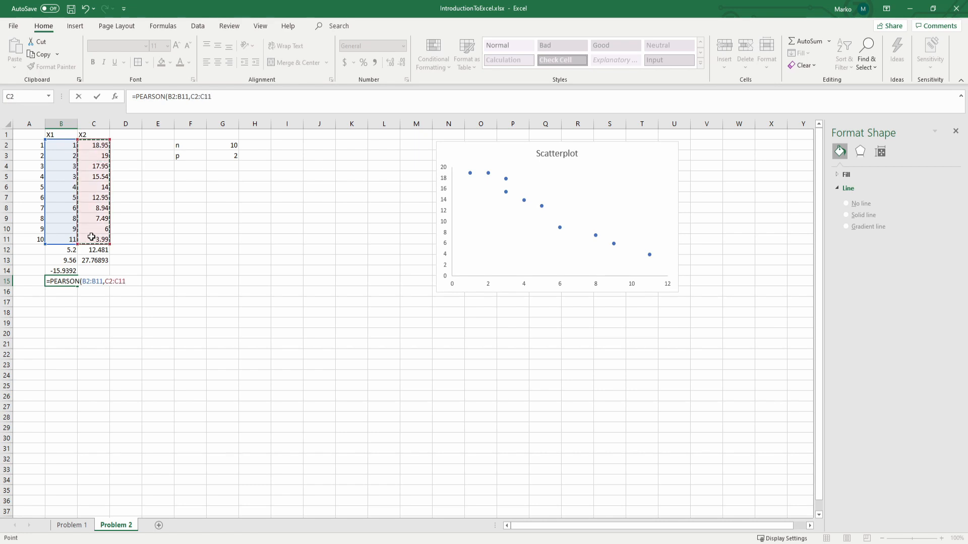
pyautogui.press('Return')
pyautogui.press('Up')
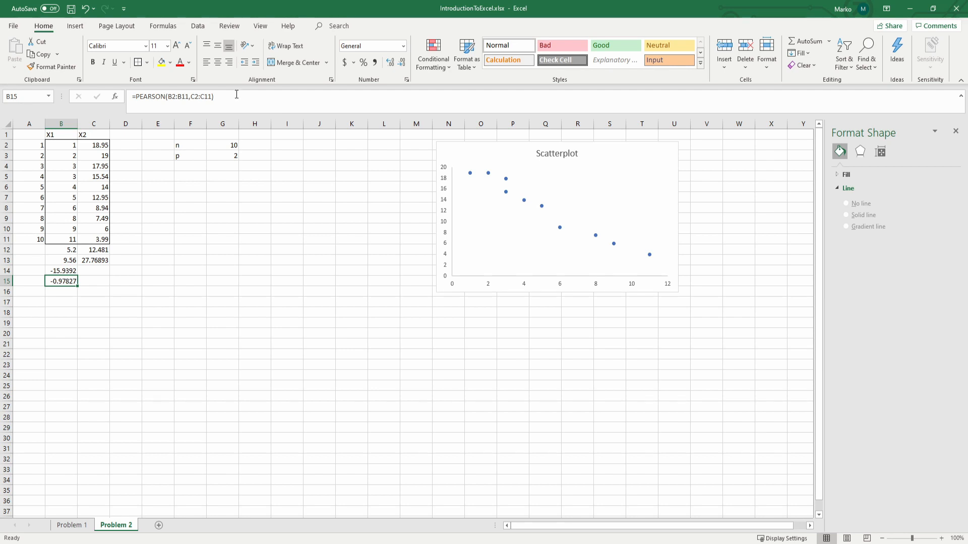
pyautogui.click(64, 291)
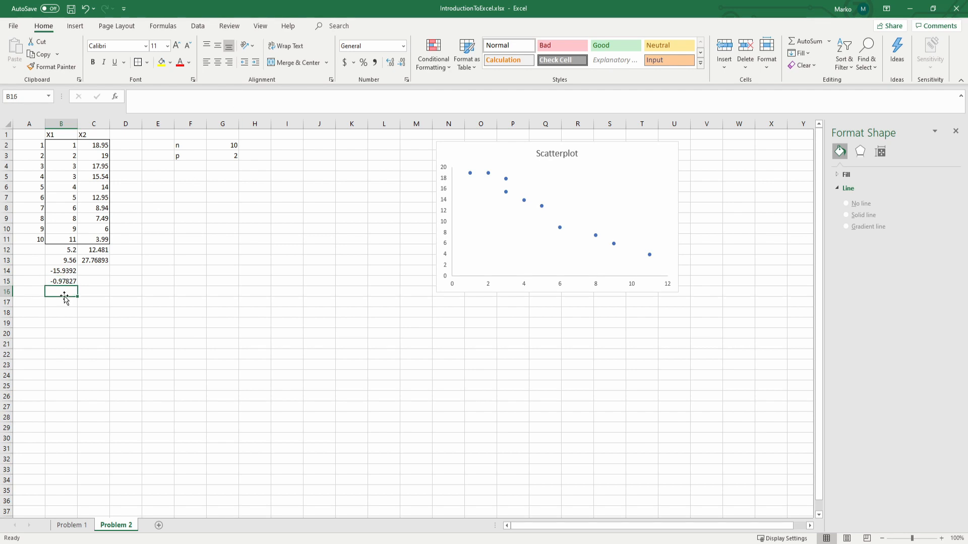
pyautogui.click(63, 281)
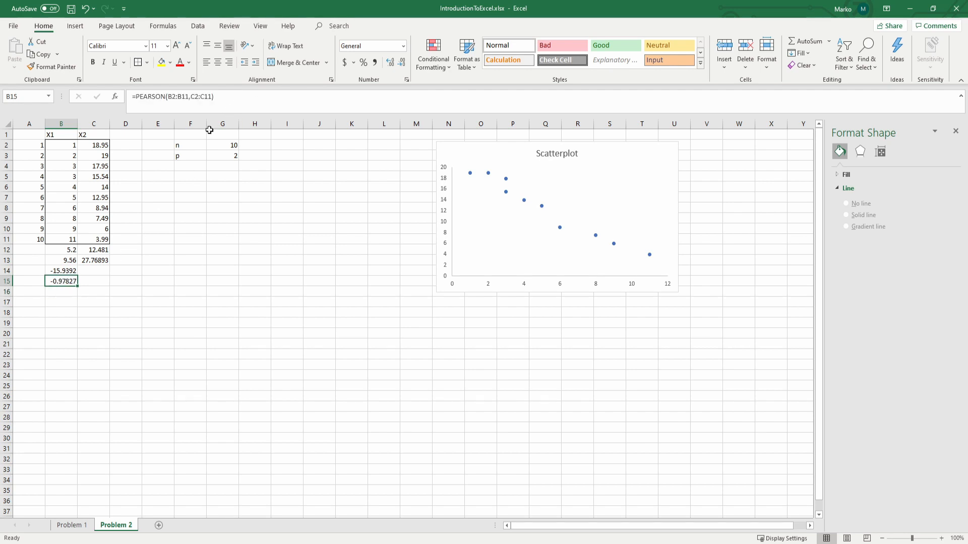
pyautogui.press('Down')
pyautogui.press('Up')
pyautogui.press('Down')
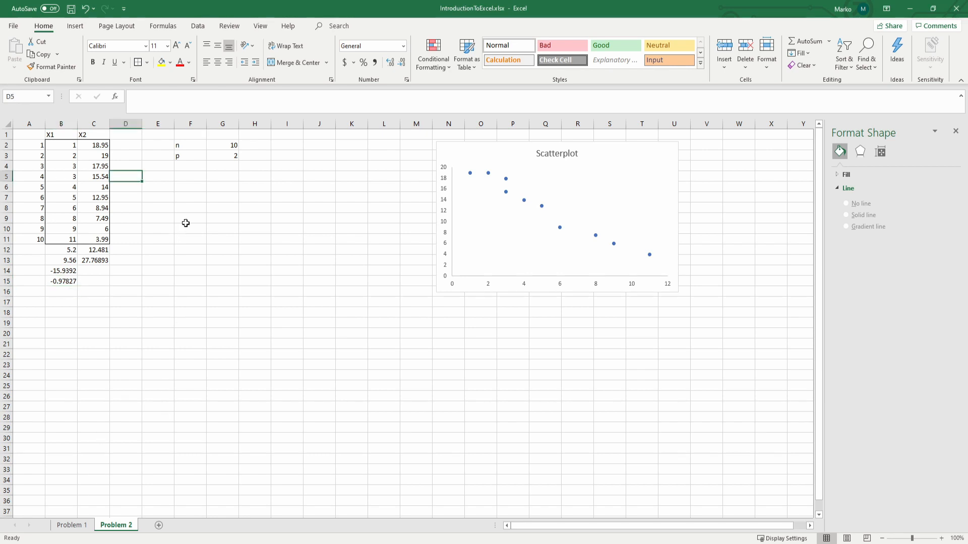
# Step: Transform the first X1 value in F12 with the formula =B2*4+10
pyautogui.click(177, 251)
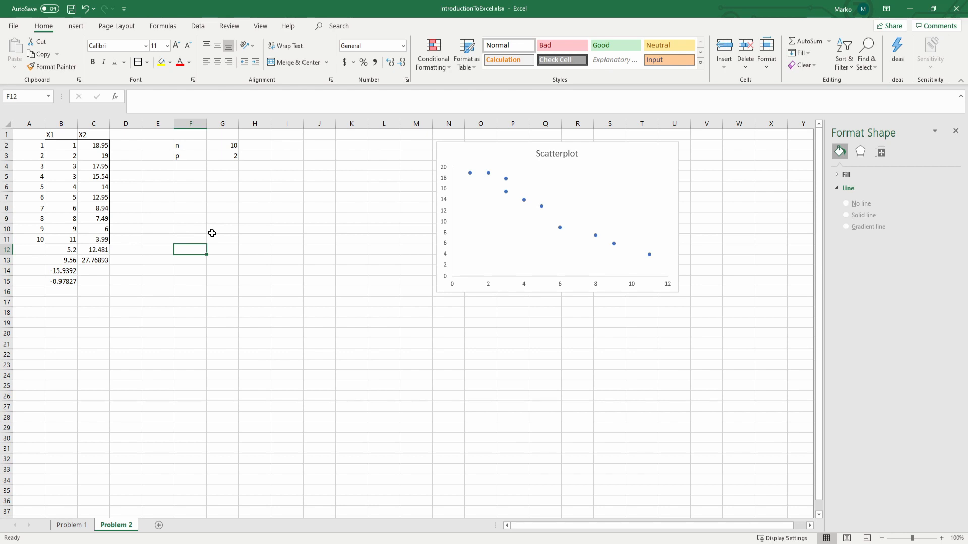
pyautogui.write('=')
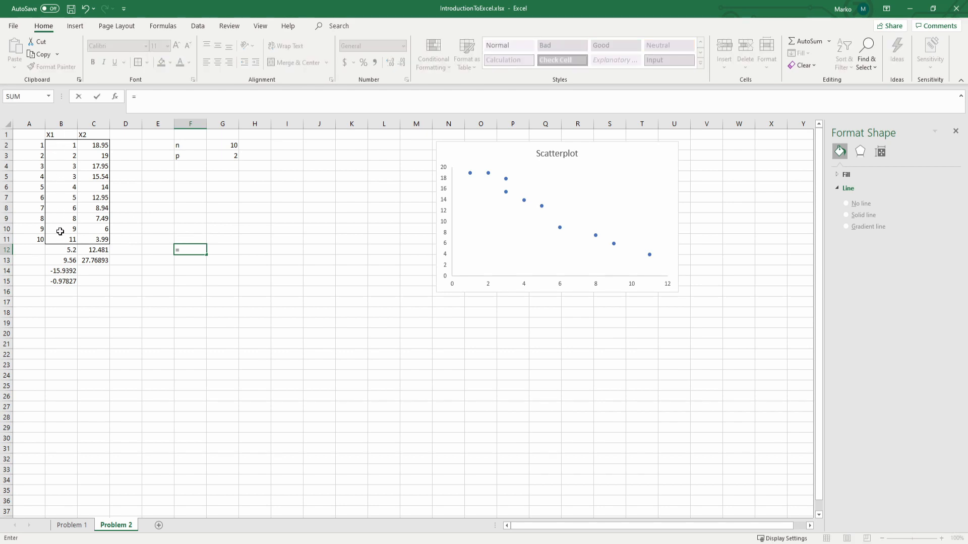
pyautogui.click(56, 146)
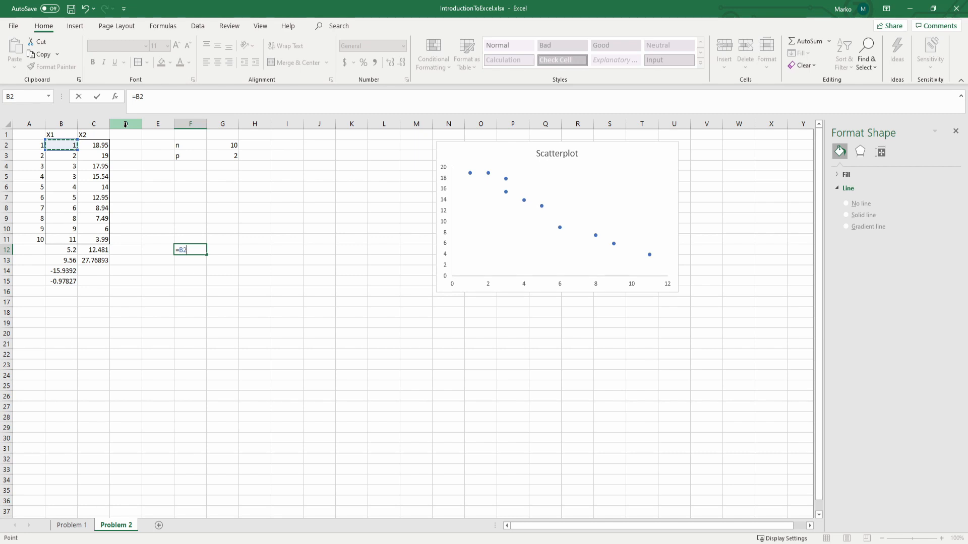
pyautogui.write('*4+10')
pyautogui.hotkey('ctrl', 'Return')
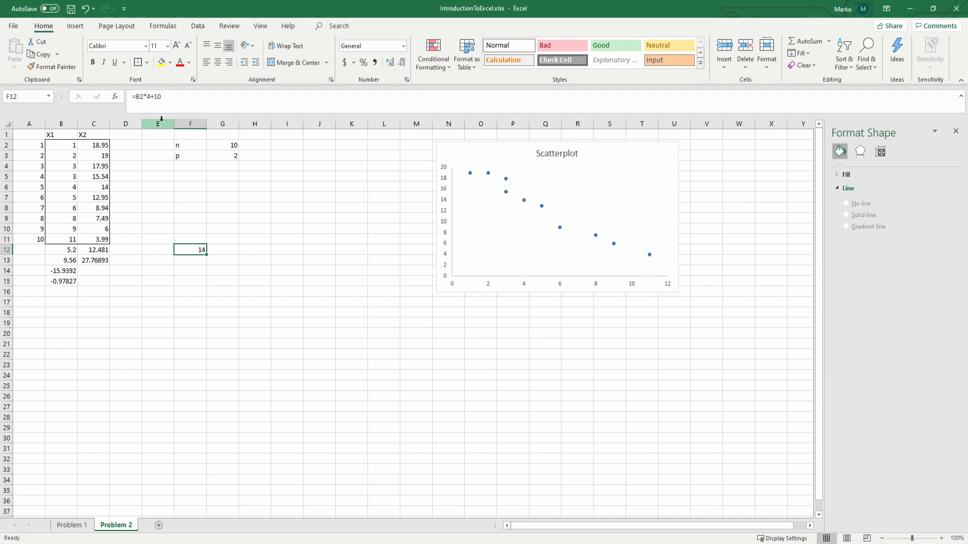
pyautogui.click(233, 251)
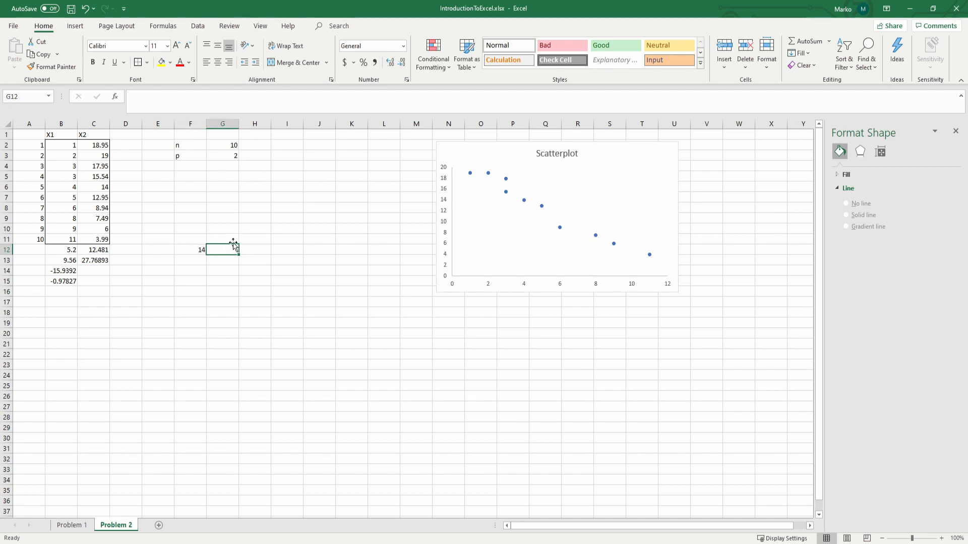
pyautogui.press('Left')
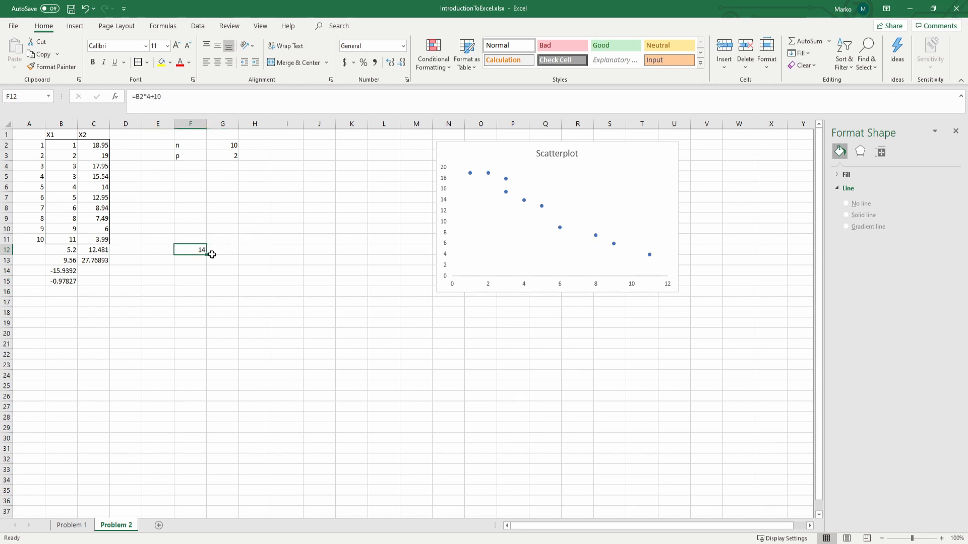
# Step: Number the rows beside the transformed values by entering 1 and 2 in E12:E13 and filling the series down to E22
pyautogui.click(145, 253)
pyautogui.write('1')
pyautogui.press('Return')
pyautogui.write('2')
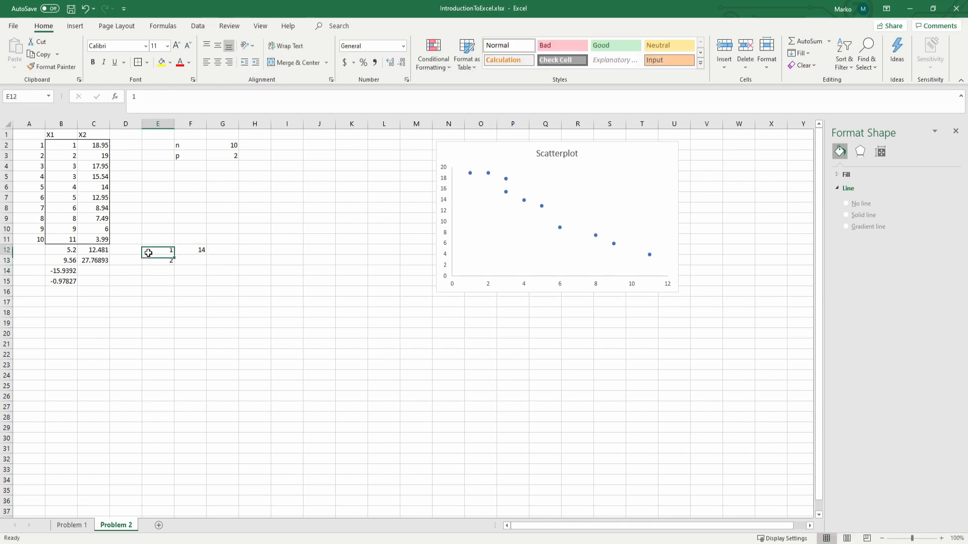
pyautogui.moveTo(147, 250); pyautogui.dragTo(173, 360)
# Step: Transform the second X1 value manually in F13 with the formula =B3*4+10
pyautogui.click(201, 249)
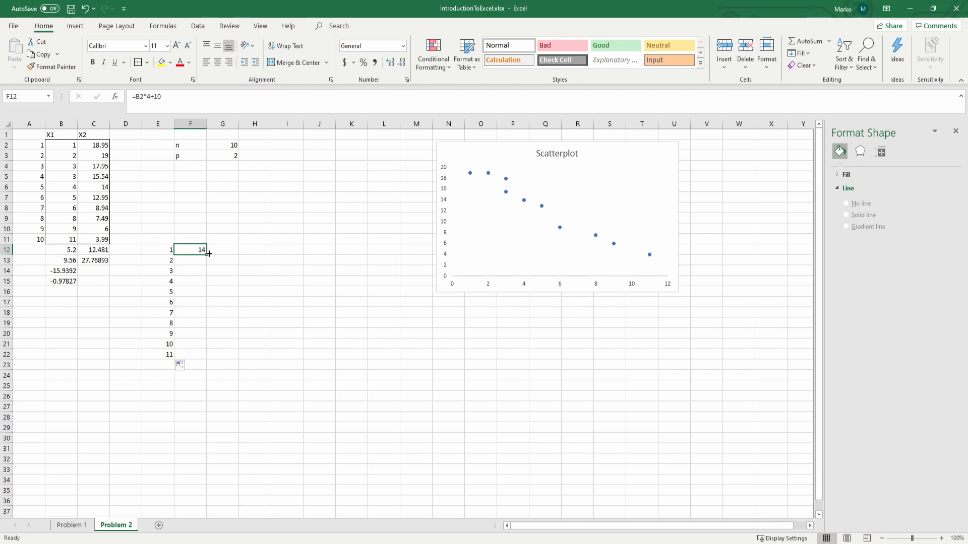
pyautogui.press('Return')
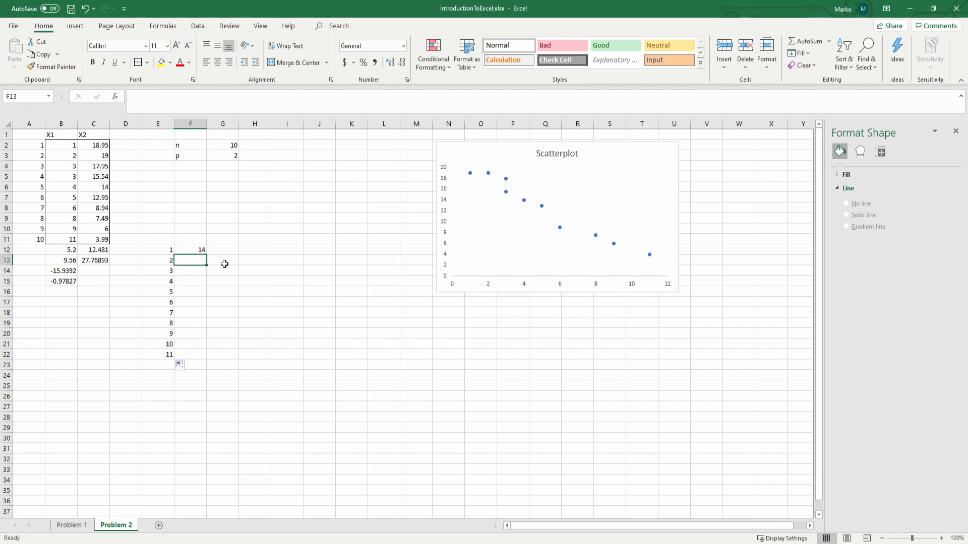
pyautogui.write('=')
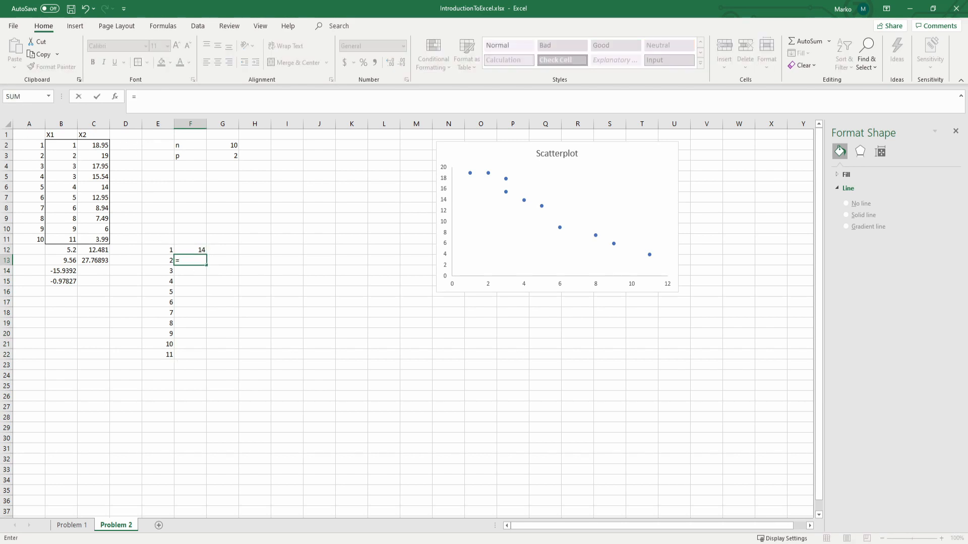
pyautogui.click(71, 155)
pyautogui.write('*4+10')
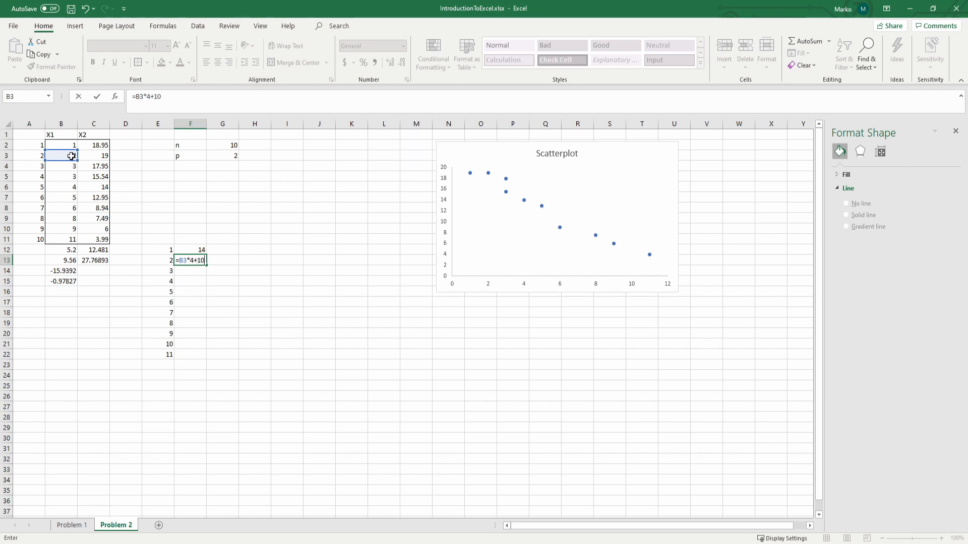
pyautogui.press('Return')
# Step: Fill the F12 transformation formula down to F22 and check the cell reference in F19
pyautogui.press('Up')
pyautogui.press('Up')
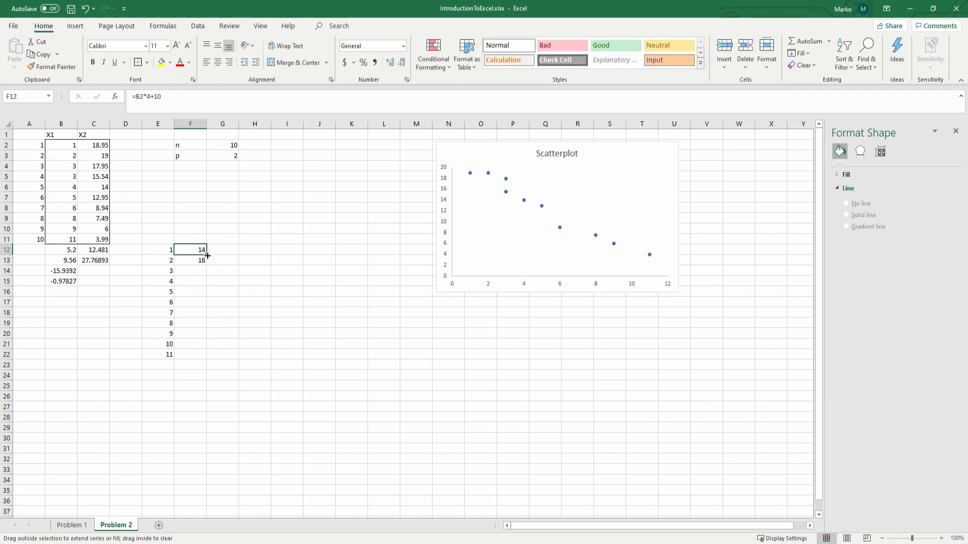
pyautogui.moveTo(205, 256); pyautogui.dragTo(203, 358)
pyautogui.doubleClick(202, 325)
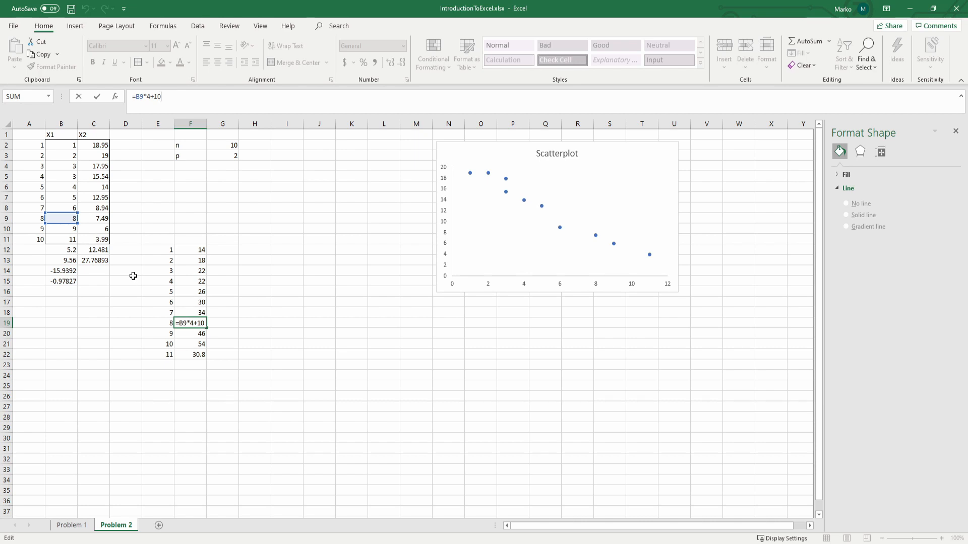
pyautogui.press('Escape')
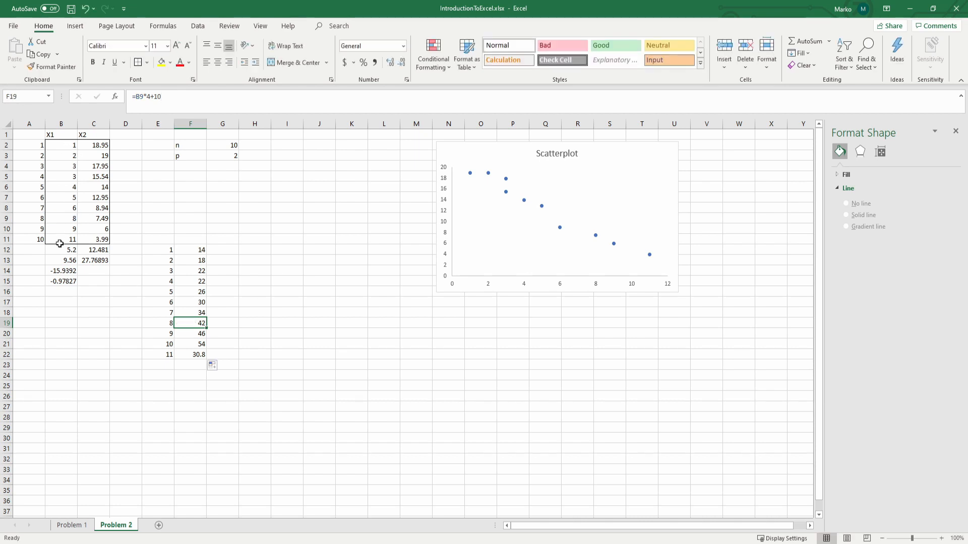
# Step: Label the transformation by entering the text 4x+10 in F8
pyautogui.click(195, 208)
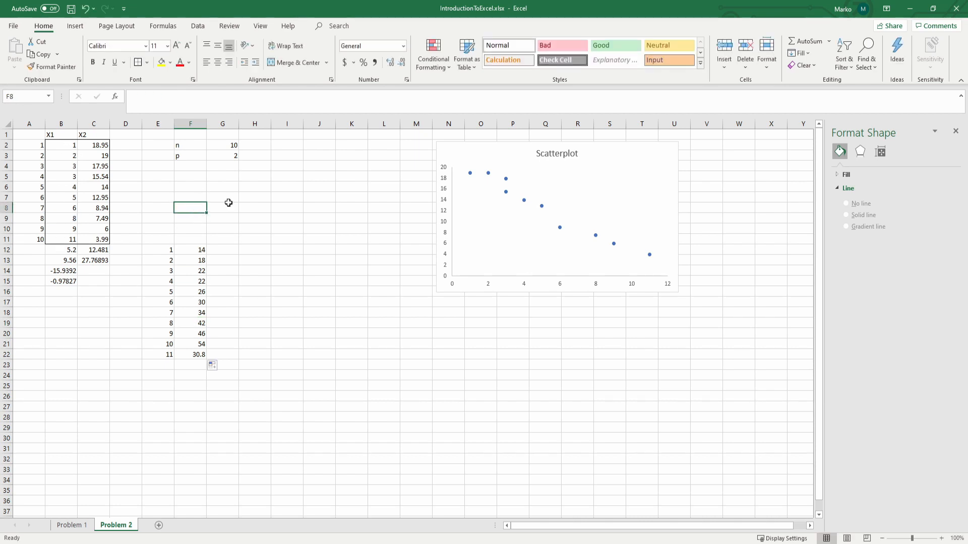
pyautogui.write('4')
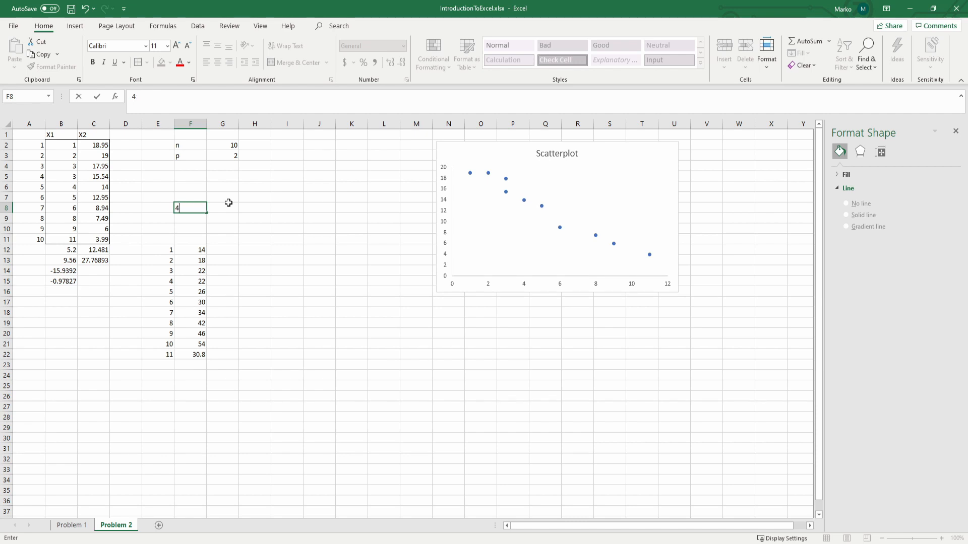
pyautogui.write('x+10')
pyautogui.press('Return')
pyautogui.press('Up')
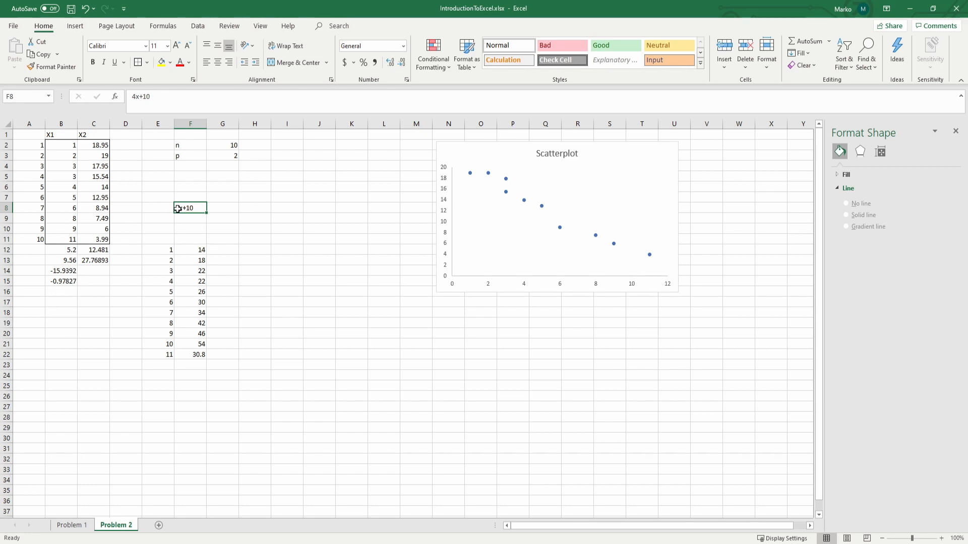
# Step: Enter the text 10x2 in G8 and change the label in F8 to 4x1+10
pyautogui.click(228, 210)
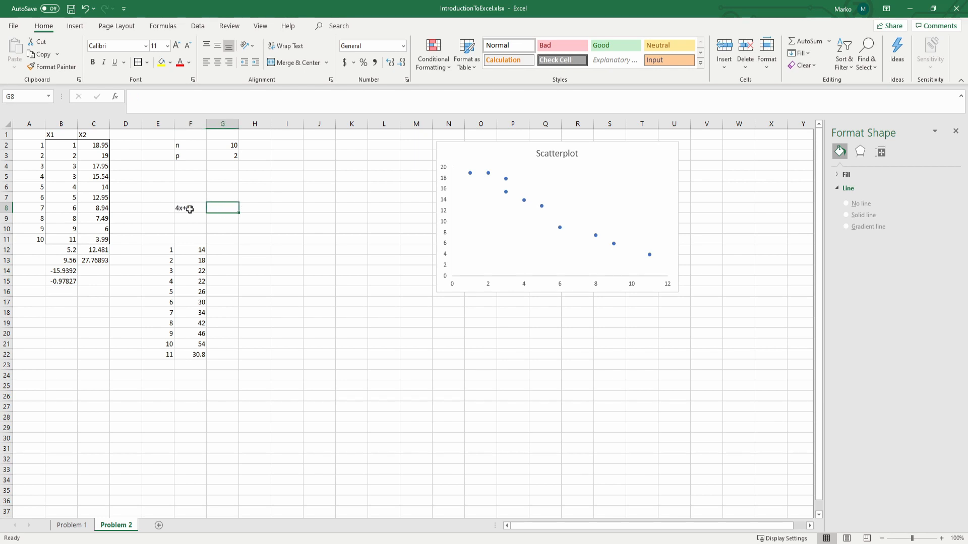
pyautogui.write('10x2')
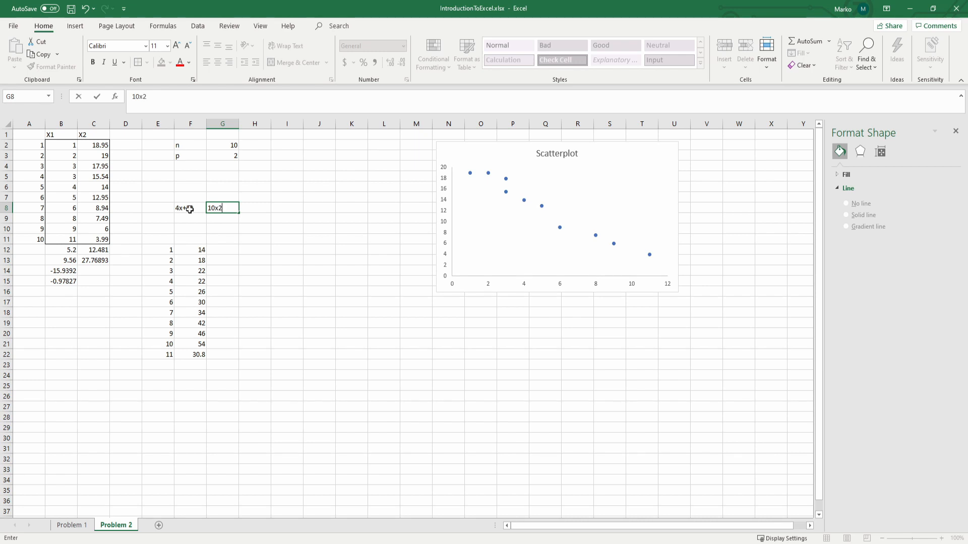
pyautogui.click(189, 209)
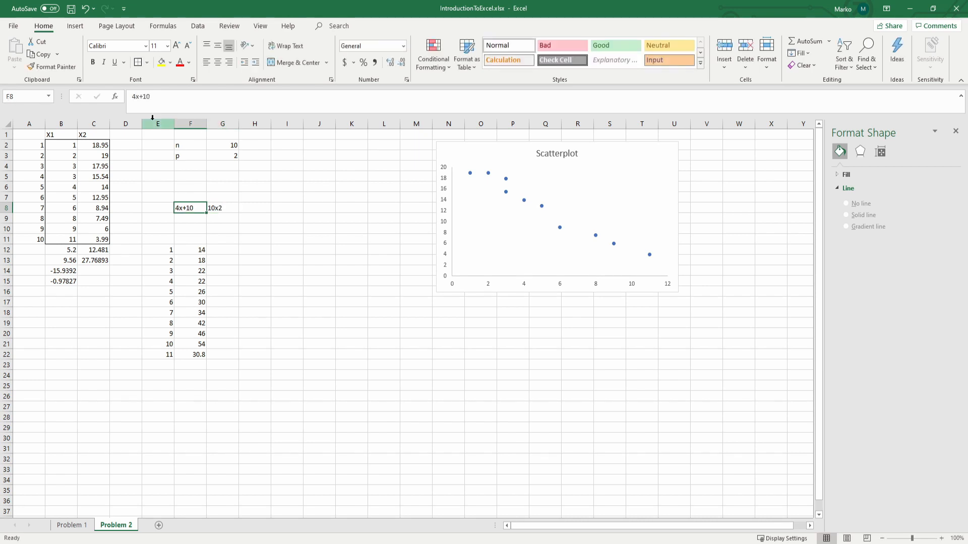
pyautogui.click(138, 96)
pyautogui.write('1')
# Step: Extend the label in G8 to read 10x2 - 34
pyautogui.click(223, 207)
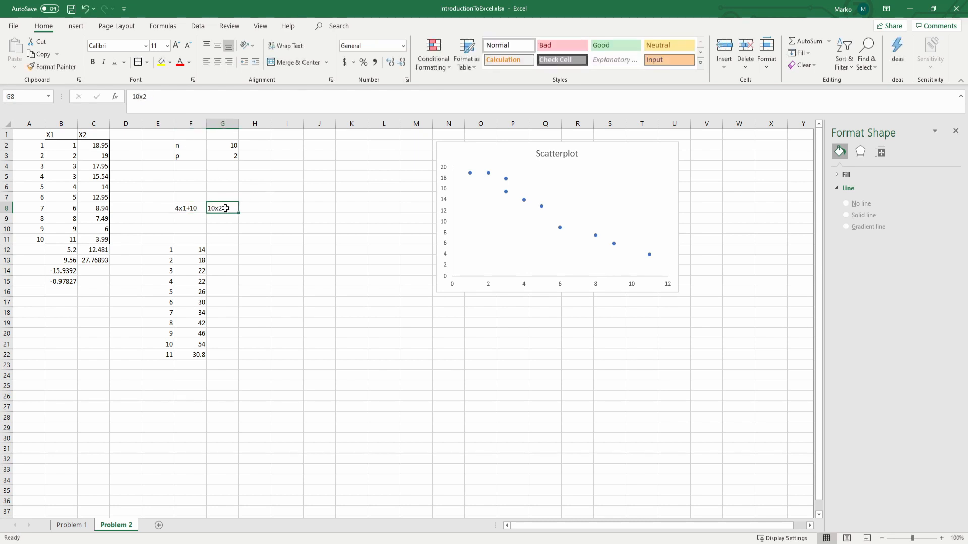
pyautogui.doubleClick(225, 208)
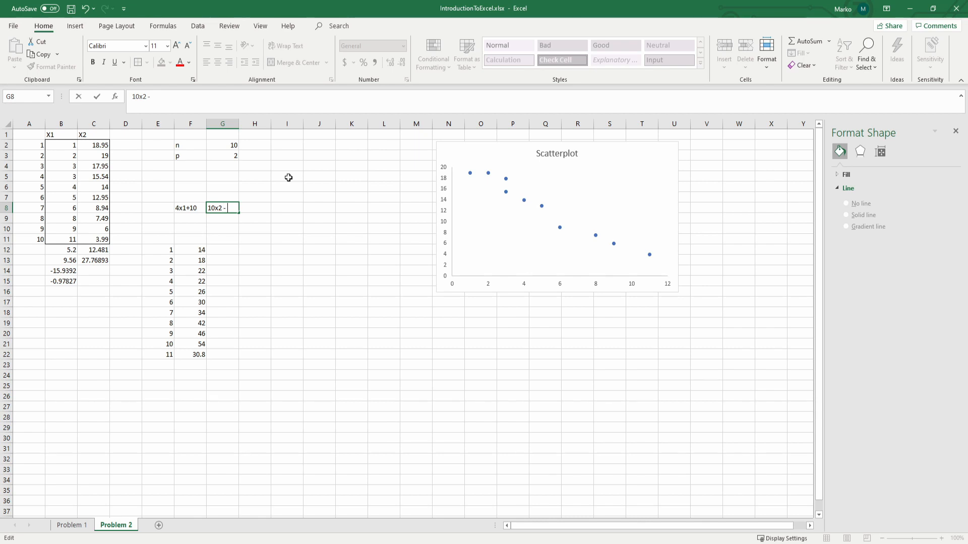
pyautogui.write('- 34')
pyautogui.press('Return')
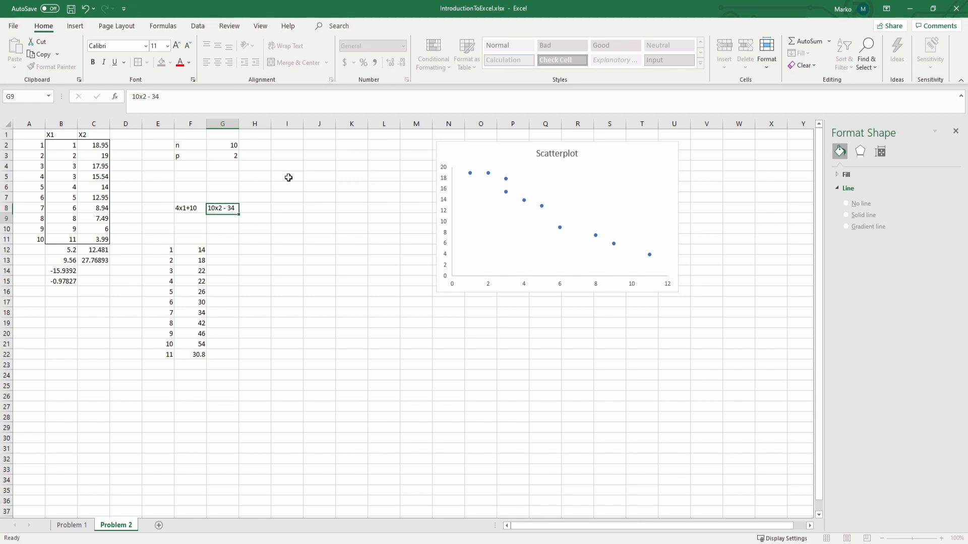
# Step: Transform X2 in G12 with the formula =C2*10 - 34 and fill it down to G22
pyautogui.click(229, 249)
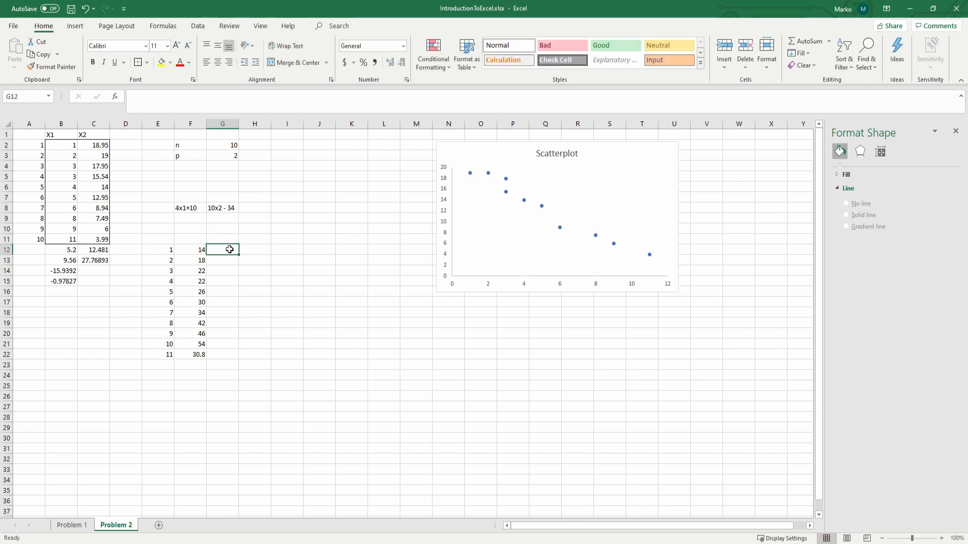
pyautogui.write('=')
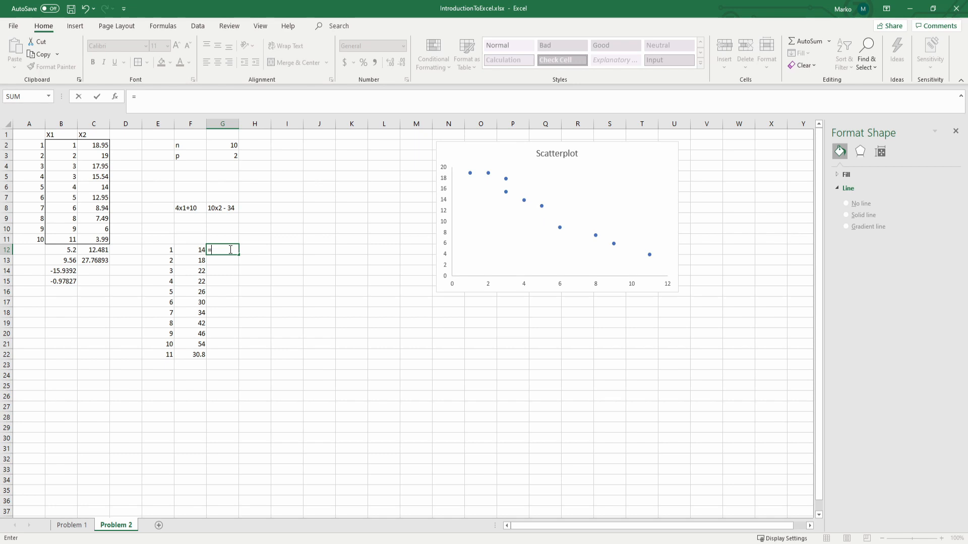
pyautogui.click(97, 145)
pyautogui.write('*')
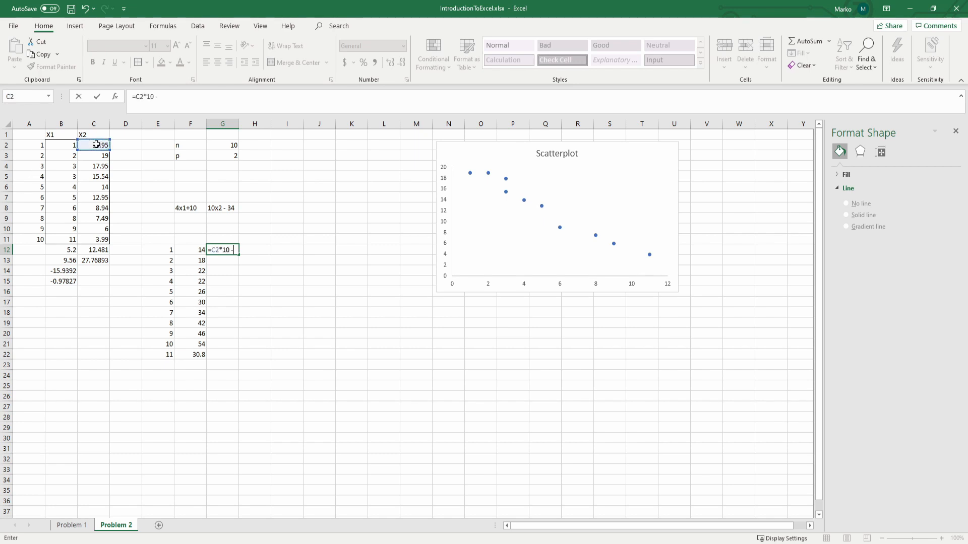
pyautogui.hotkey('ctrl', 'Return')
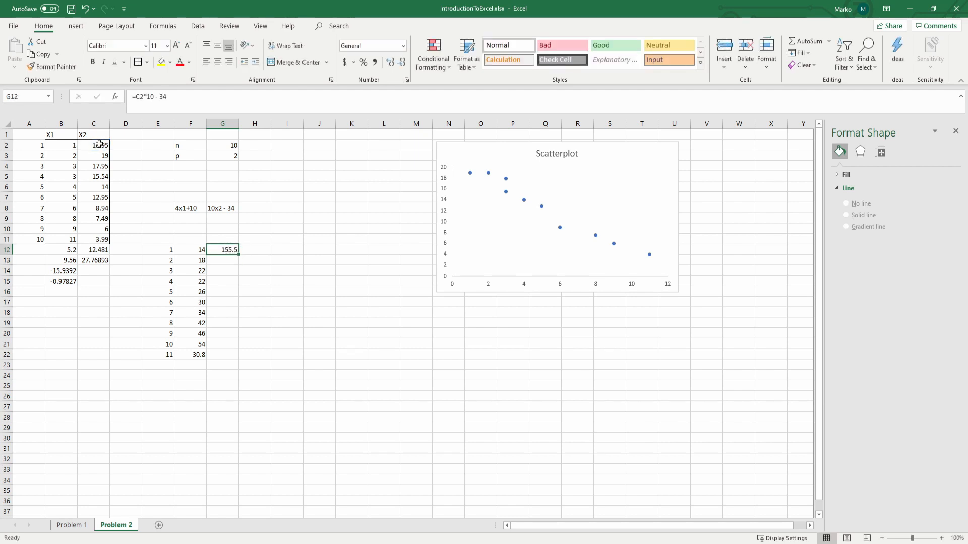
pyautogui.moveTo(241, 256); pyautogui.dragTo(228, 359)
# Step: Check the correlation formula in B15 and compute the transformed variables' Pearson correlation in F25 from F12:F22 and G12:G22
pyautogui.click(195, 398)
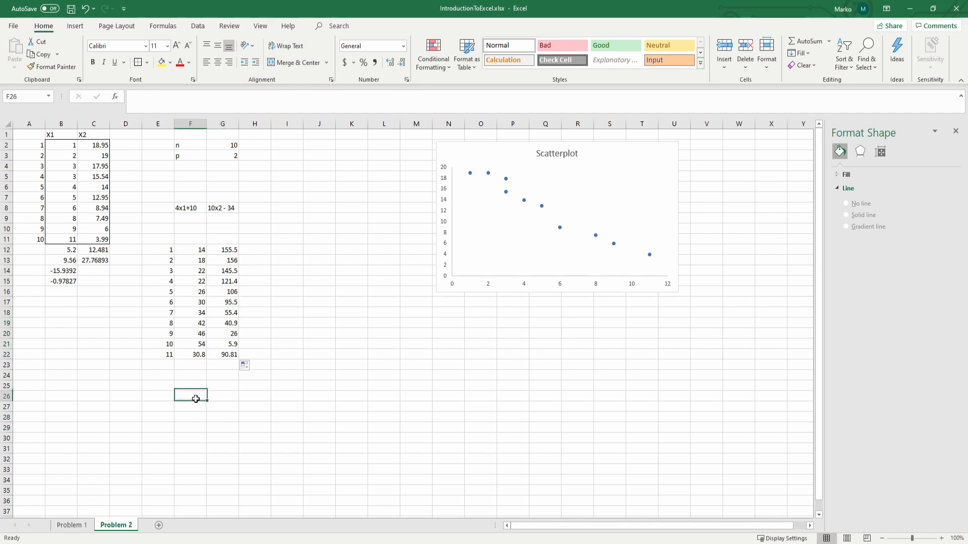
pyautogui.click(196, 386)
pyautogui.click(64, 280)
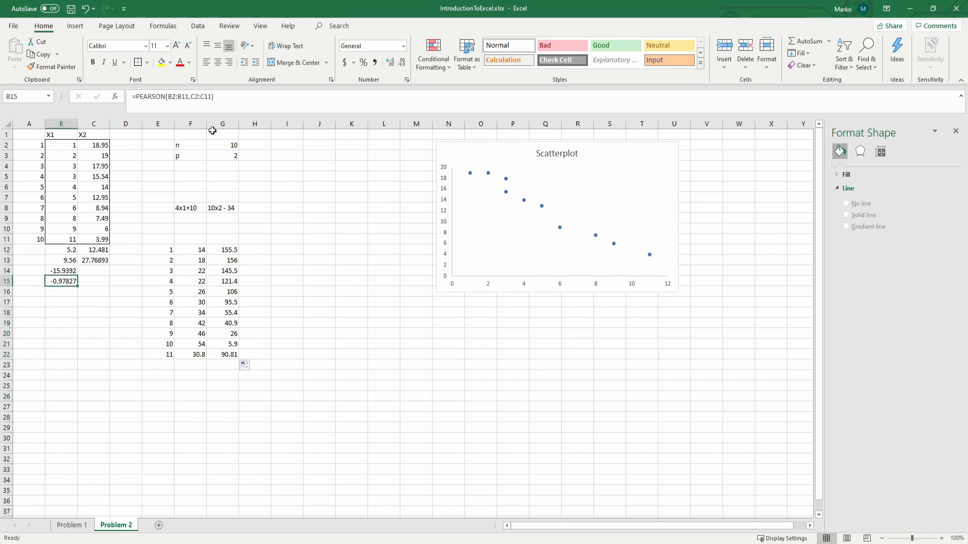
pyautogui.click(193, 388)
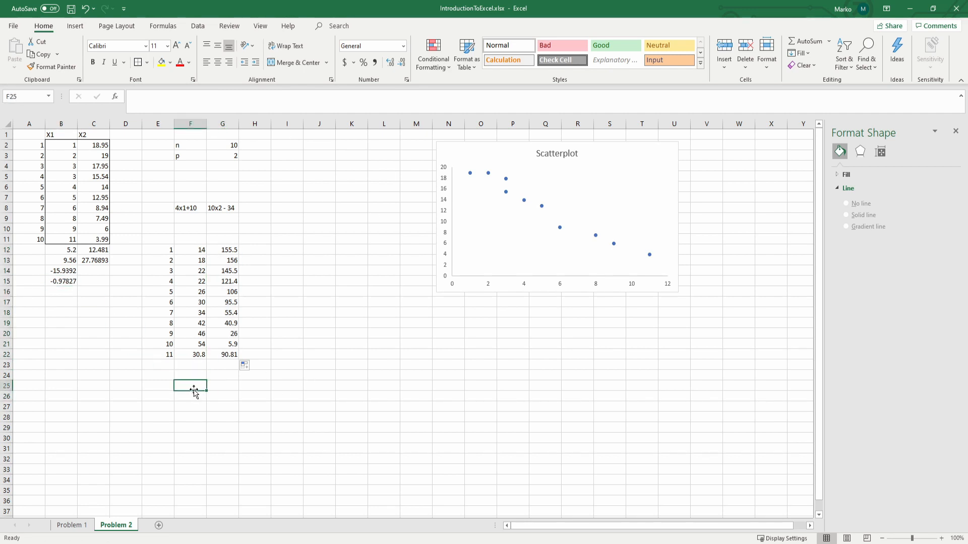
pyautogui.write('=PEARSON(')
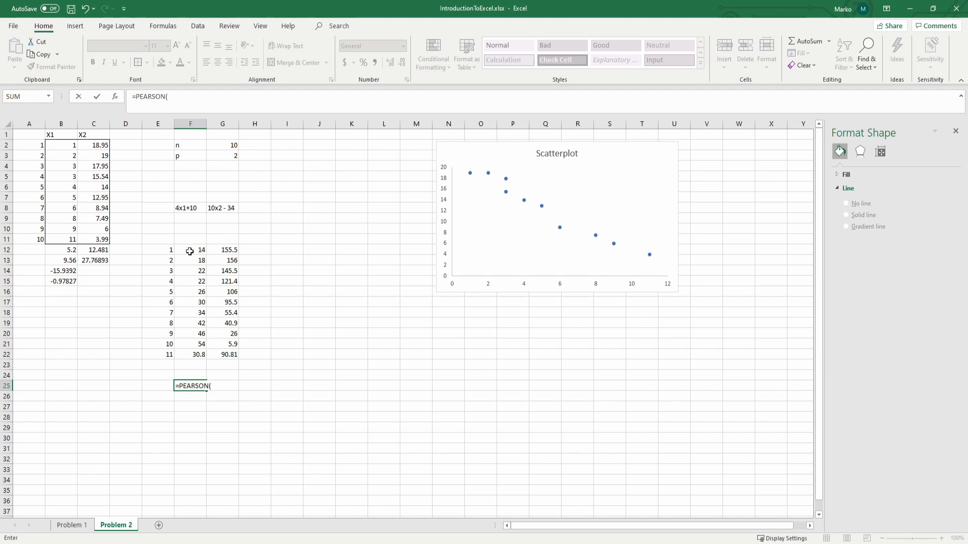
pyautogui.moveTo(192, 251); pyautogui.dragTo(200, 358)
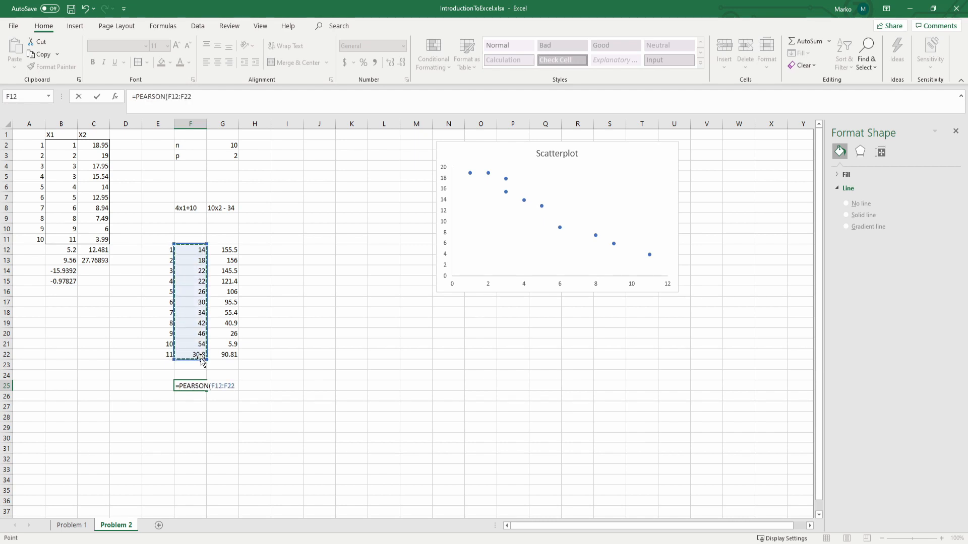
pyautogui.write(',')
pyautogui.moveTo(226, 254); pyautogui.dragTo(226, 356)
pyautogui.press('Return')
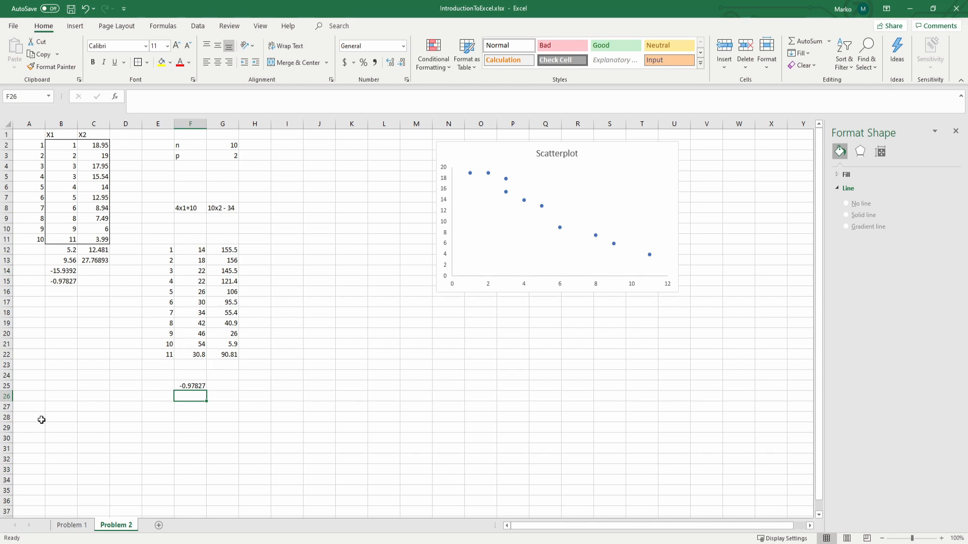
# Step: Add a new worksheet after Problem 2 and name it Problem 4
pyautogui.click(159, 526)
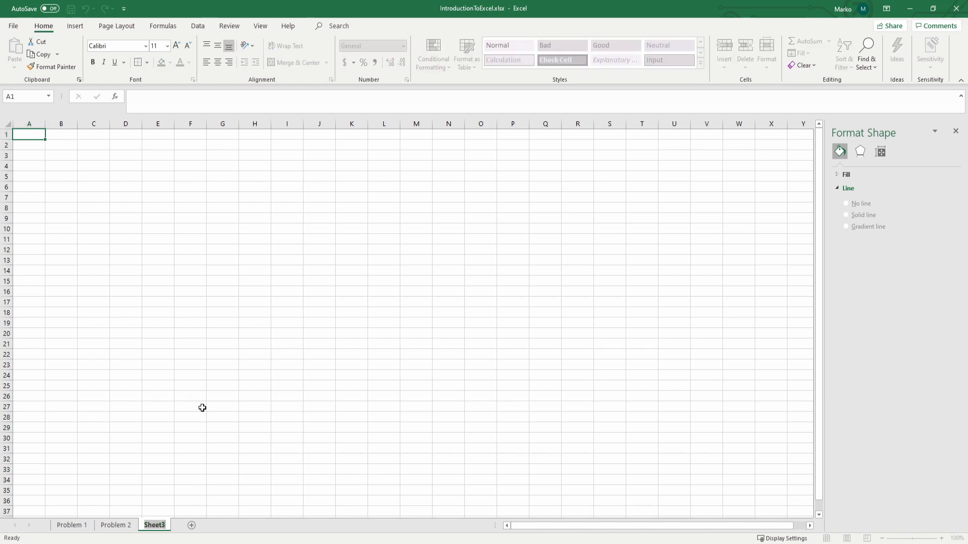
pyautogui.write('Problem 5')
pyautogui.press('BackSpace')
pyautogui.write('4')
pyautogui.click(280, 257)
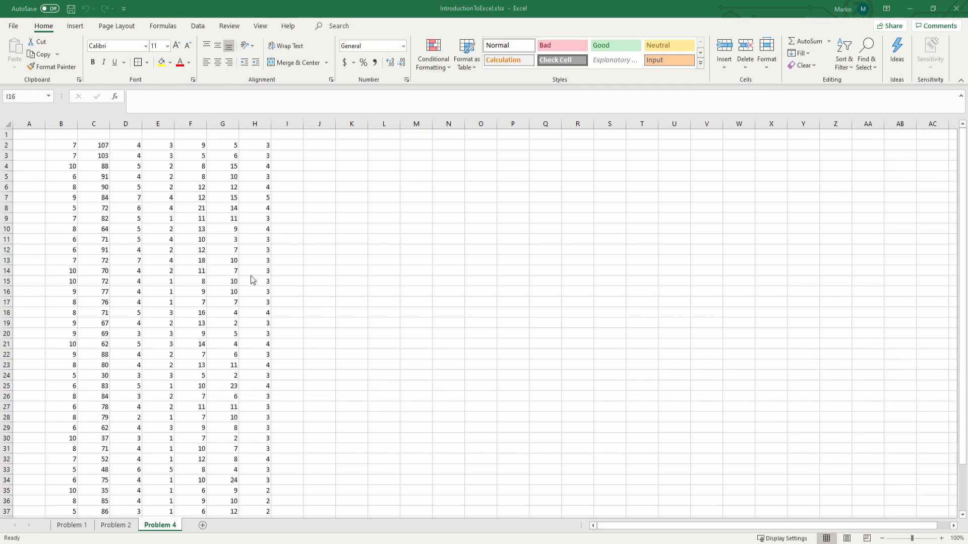
# Step: Start importing data from a text/CSV file on the Problem 4 sheet
pyautogui.click(197, 26)
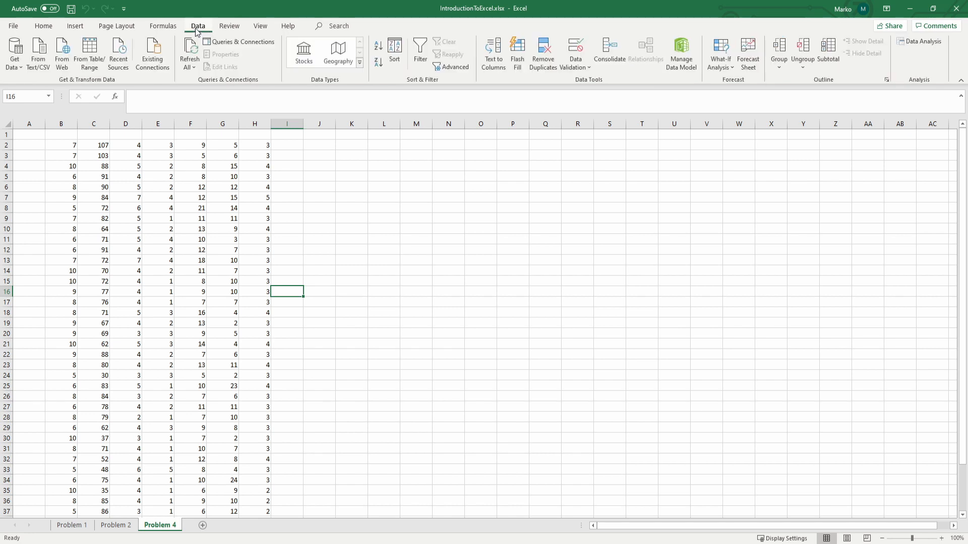
pyautogui.click(43, 55)
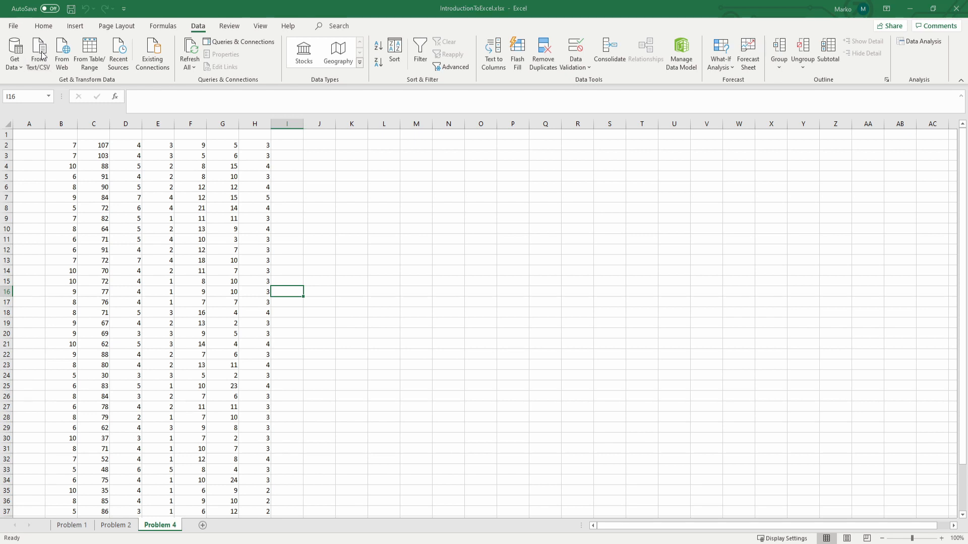
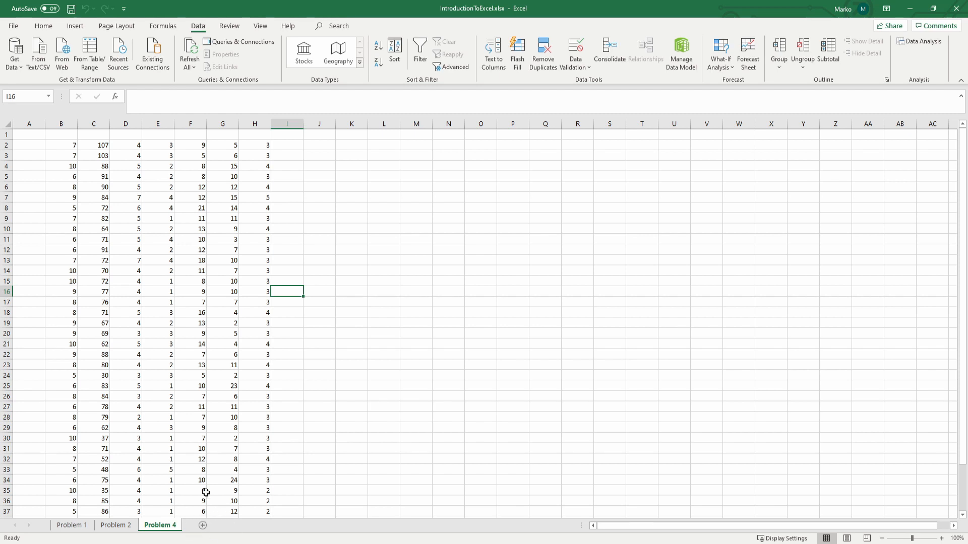
# Step: Number the observations in column A by entering 1, 2, 3 in A2:A4 and filling the series down to A42
pyautogui.click(34, 147)
pyautogui.write('1')
pyautogui.press('Return')
pyautogui.write('2')
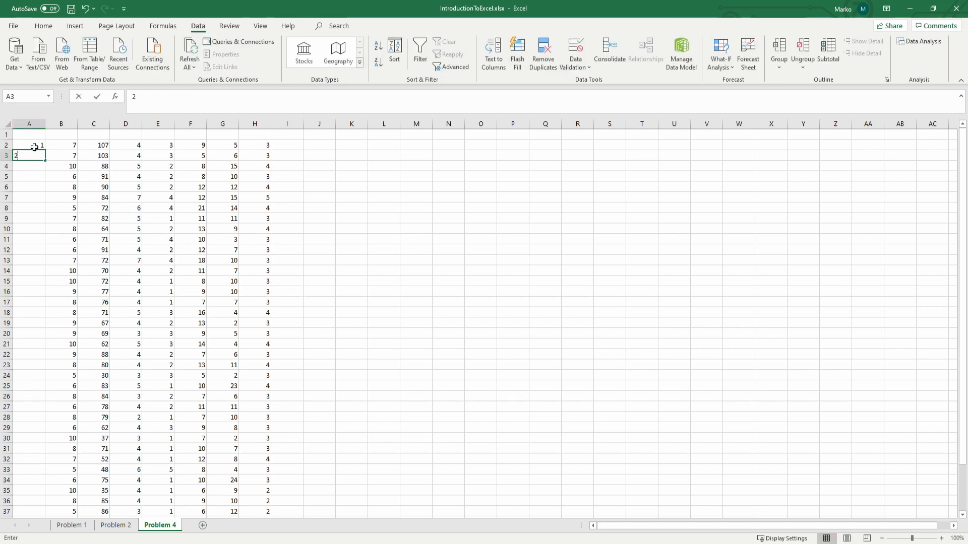
pyautogui.press('Return')
pyautogui.write('3')
pyautogui.press('Return')
pyautogui.moveTo(34, 147); pyautogui.dragTo(43, 167)
pyautogui.click(42, 173)
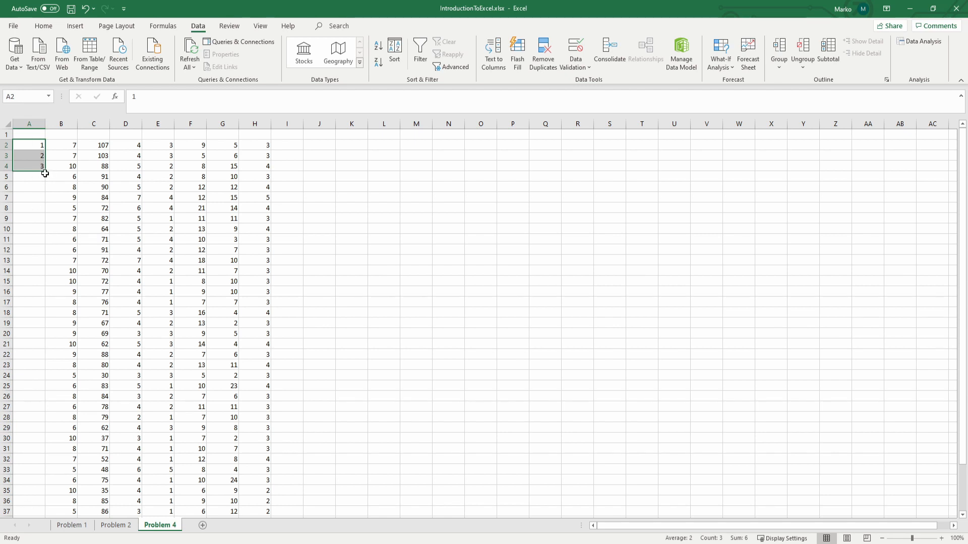
pyautogui.doubleClick(45, 173)
pyautogui.scroll(-5, 51, 180)
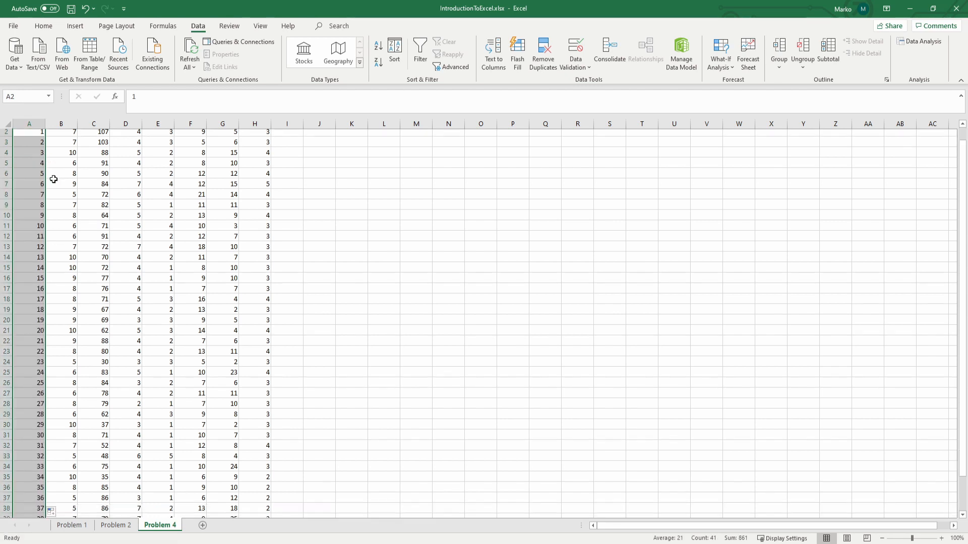
pyautogui.scroll(5, 74, 403)
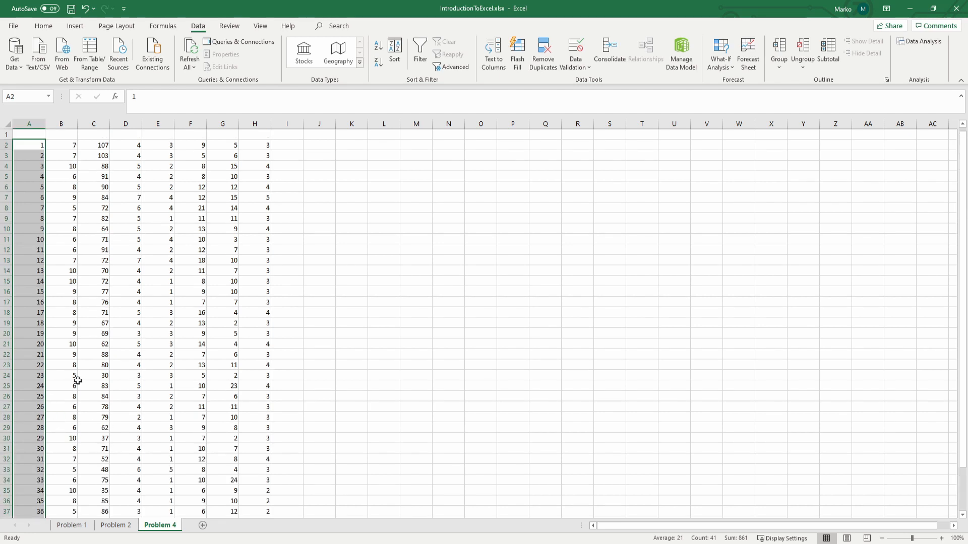
# Step: Label the data columns with the headers X1 through X7 in B1:H1 and i in A1
pyautogui.click(72, 137)
pyautogui.write('X1')
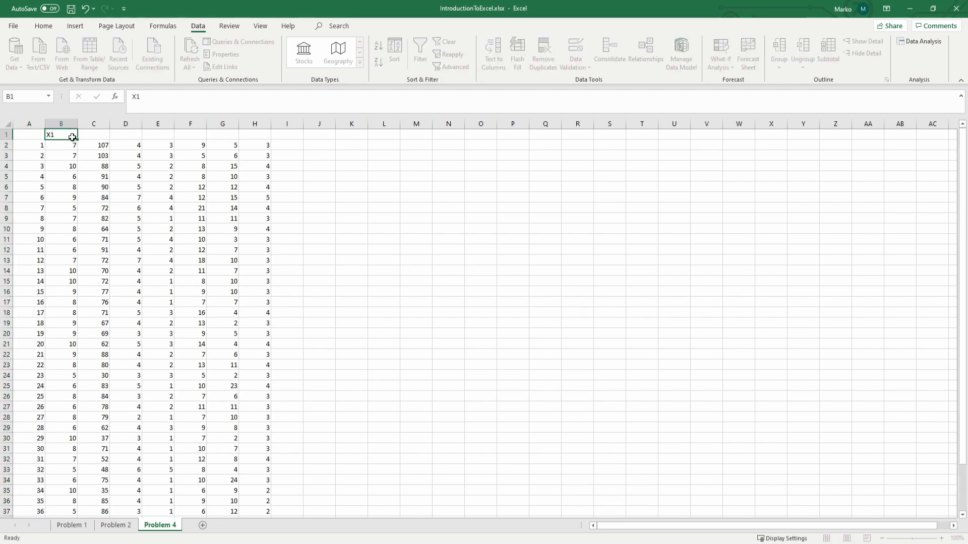
pyautogui.press('Tab')
pyautogui.write('X2')
pyautogui.press('Tab')
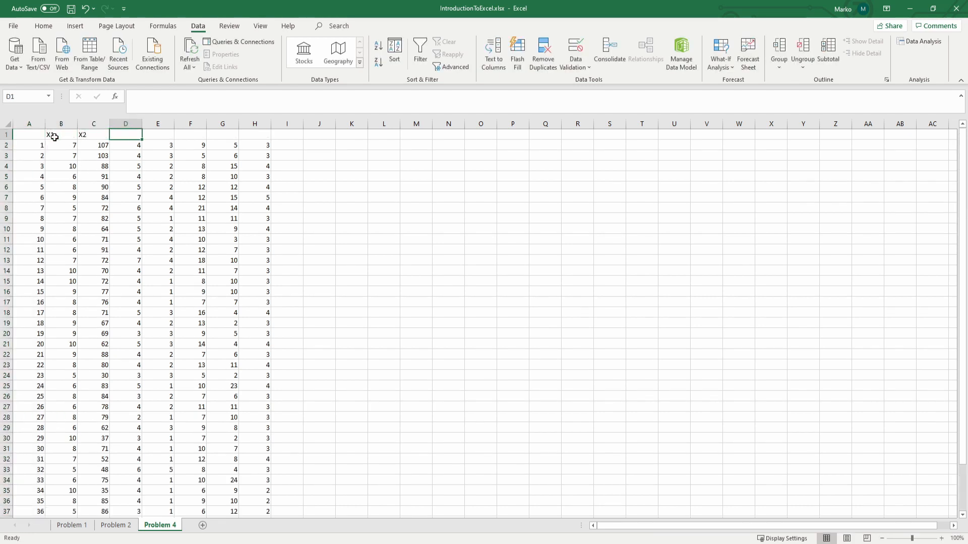
pyautogui.write('x')
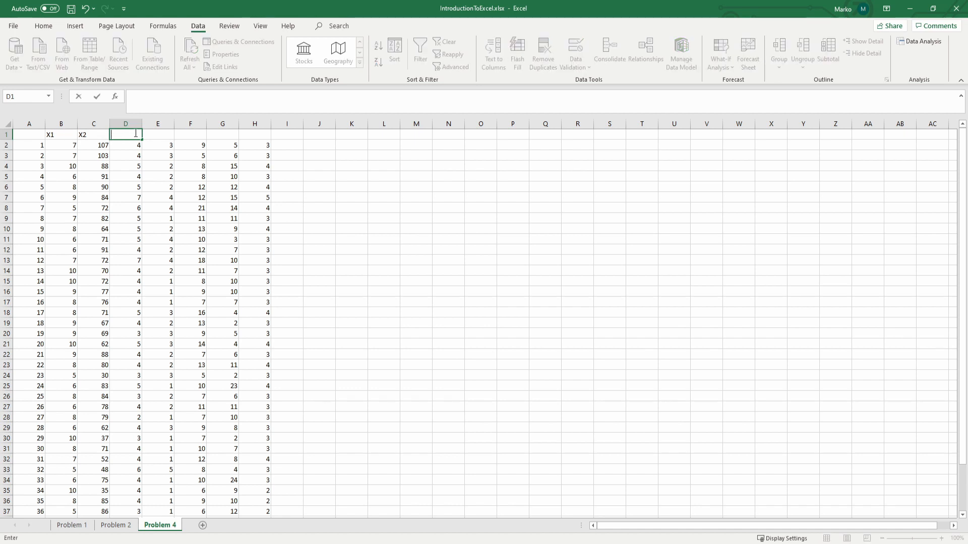
pyautogui.write('X$')
pyautogui.press('Tab')
pyautogui.write('X4')
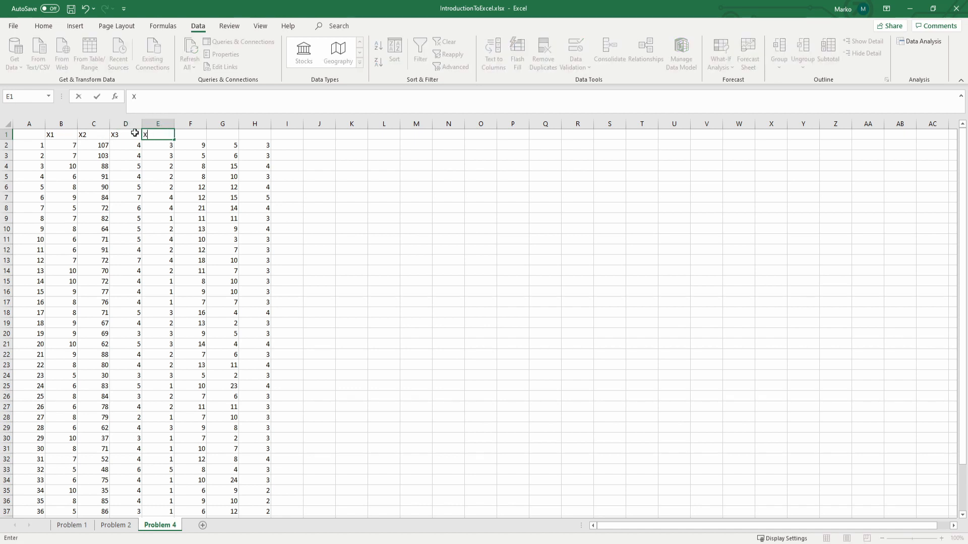
pyautogui.press('Tab')
pyautogui.write('X5')
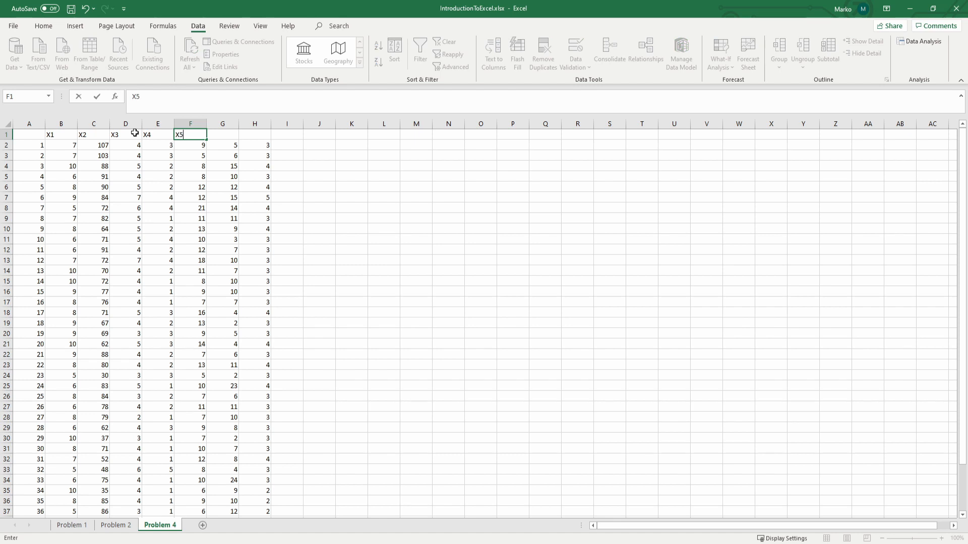
pyautogui.press('Tab')
pyautogui.write('X6')
pyautogui.press('Tab')
pyautogui.write('X')
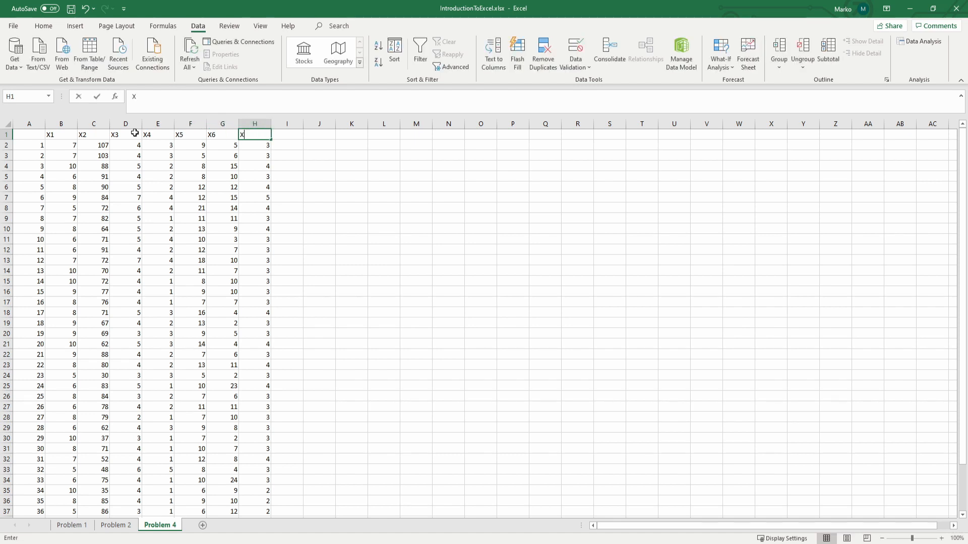
pyautogui.write('7')
pyautogui.press('Return')
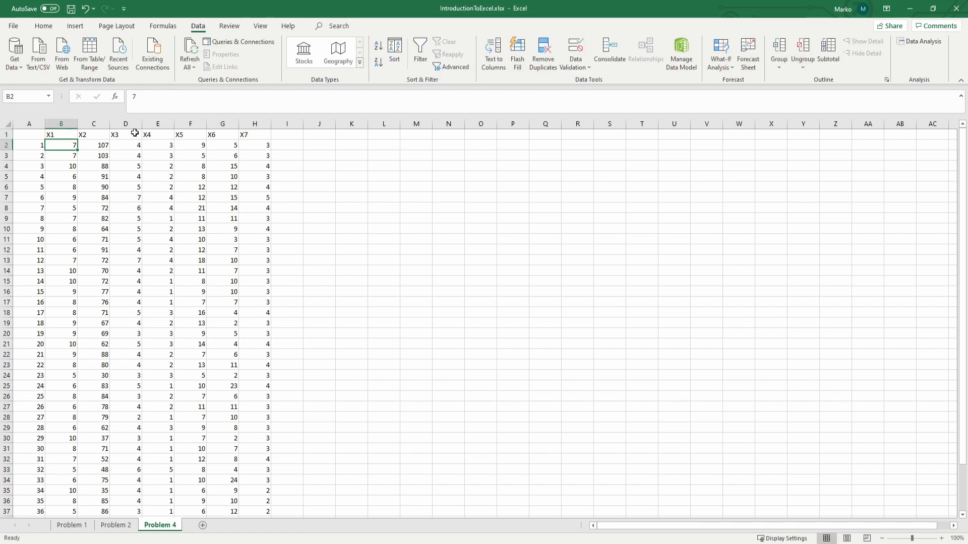
pyautogui.click(22, 134)
pyautogui.click(383, 239)
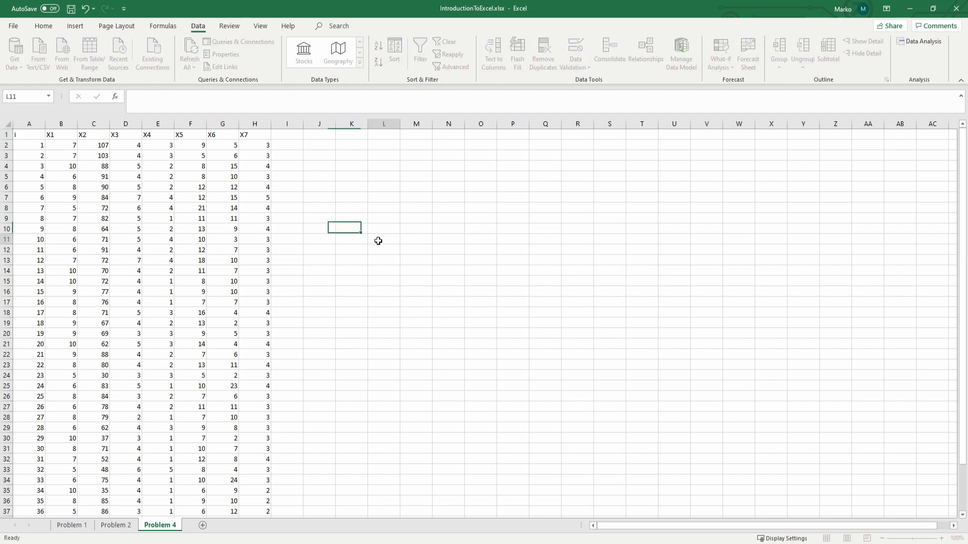
# Step: Add an outside border around the data range B2:H42 and save the workbook
pyautogui.click(73, 147)
pyautogui.scroll(-2, 128, 275)
pyautogui.scroll(-1, 128, 275)
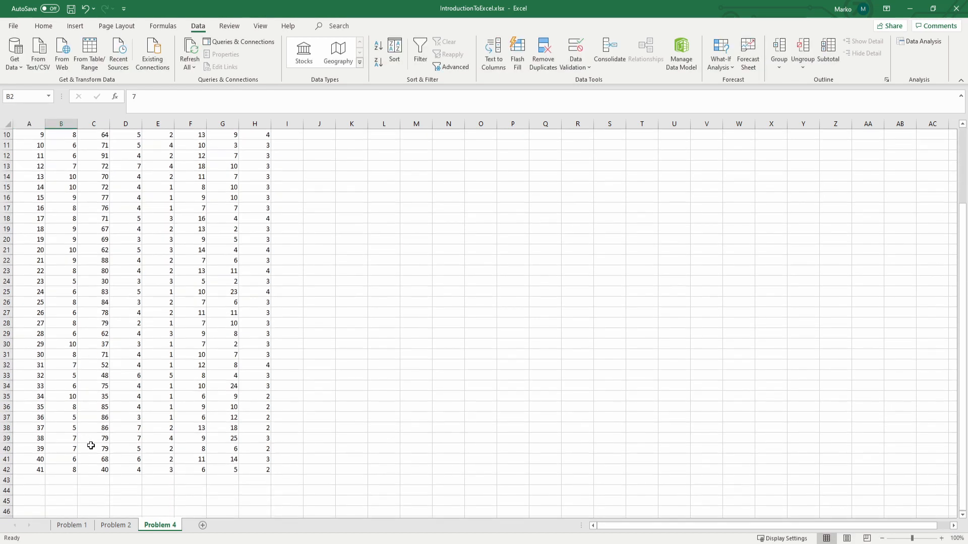
pyautogui.keyDown('shift'); pyautogui.click(253, 469); pyautogui.keyUp('shift')
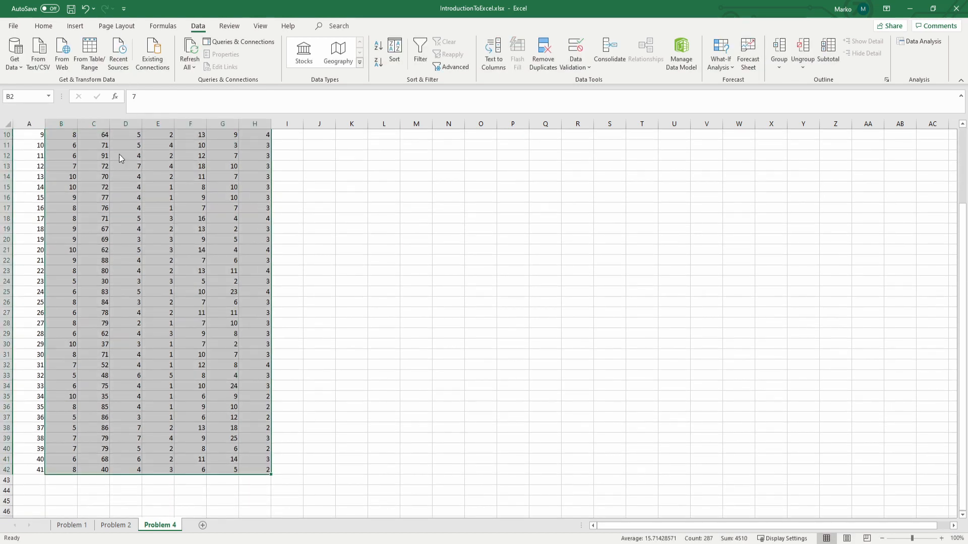
pyautogui.click(43, 26)
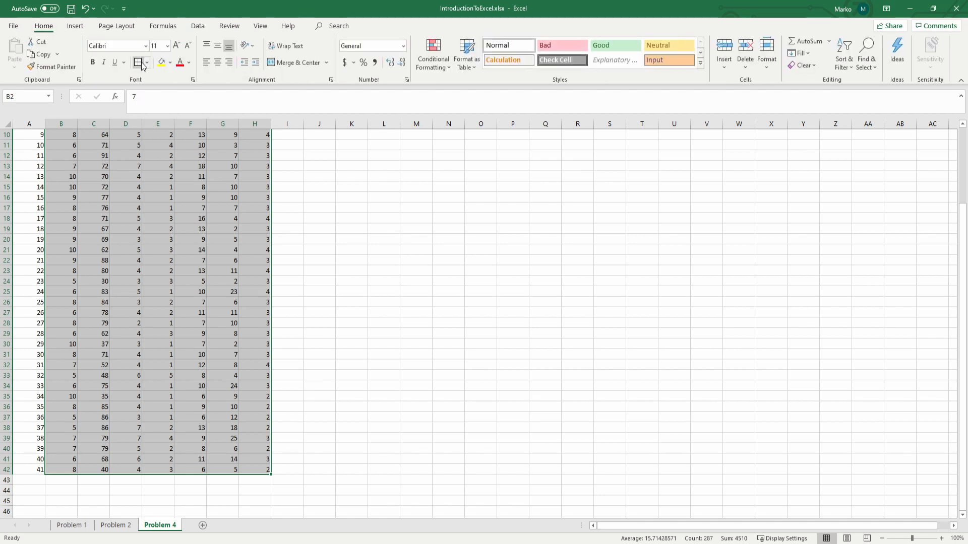
pyautogui.scroll(3, 221, 247)
pyautogui.click(221, 247)
pyautogui.scroll(-5, 220, 245)
pyautogui.scroll(5, 219, 246)
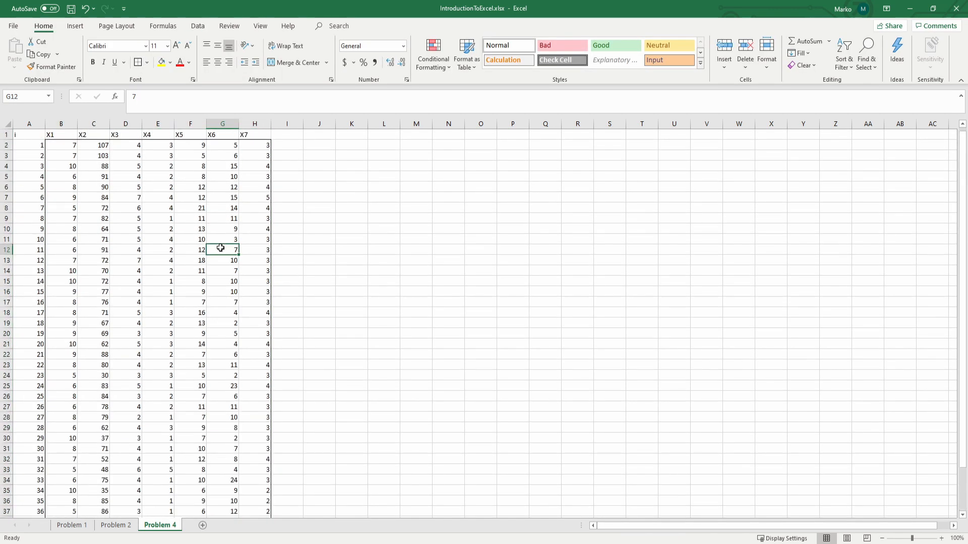
pyautogui.hotkey('ctrl', 's')
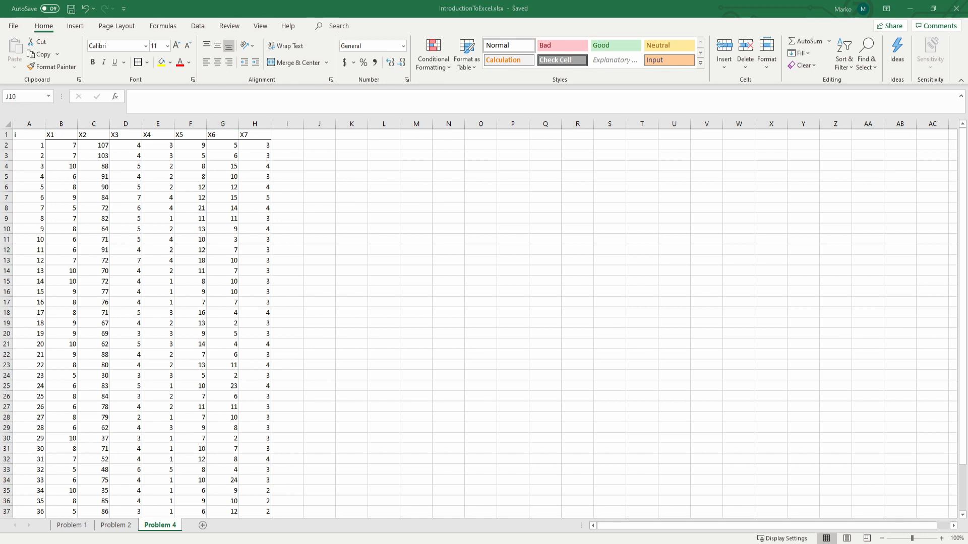
# Step: Compute the mean of X1 in B43 with the formula =AVERAGE(B2:B42)
pyautogui.scroll(-6, 281, 365)
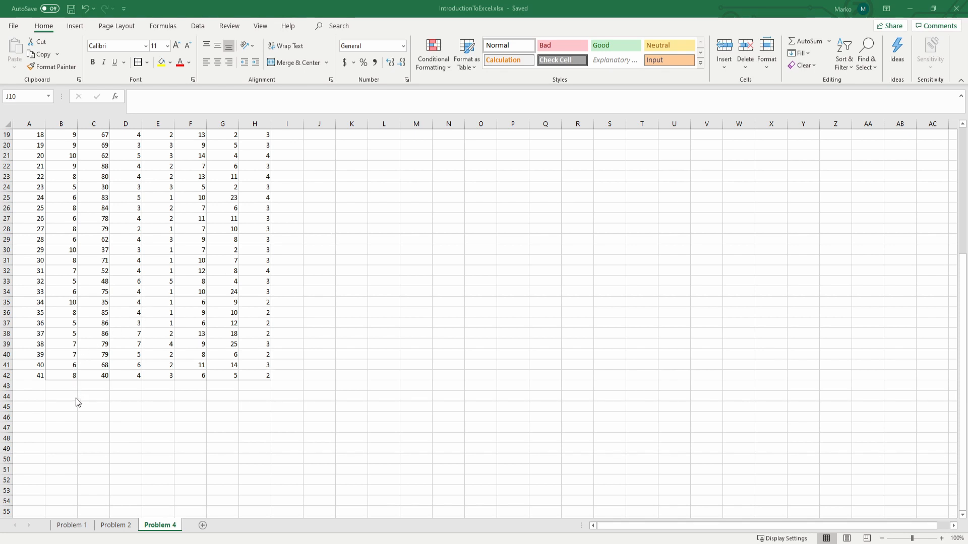
pyautogui.scroll(6, 395, 378)
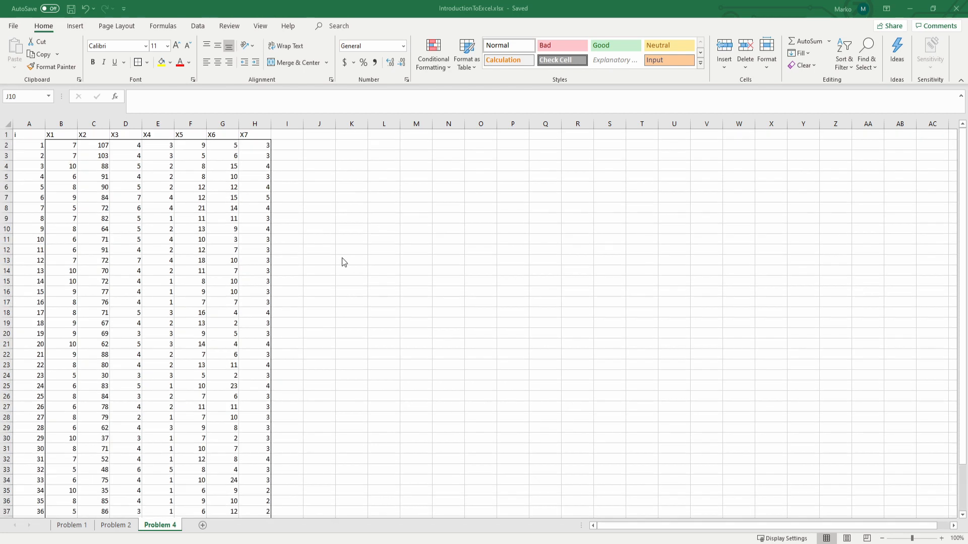
pyautogui.scroll(-7, 321, 259)
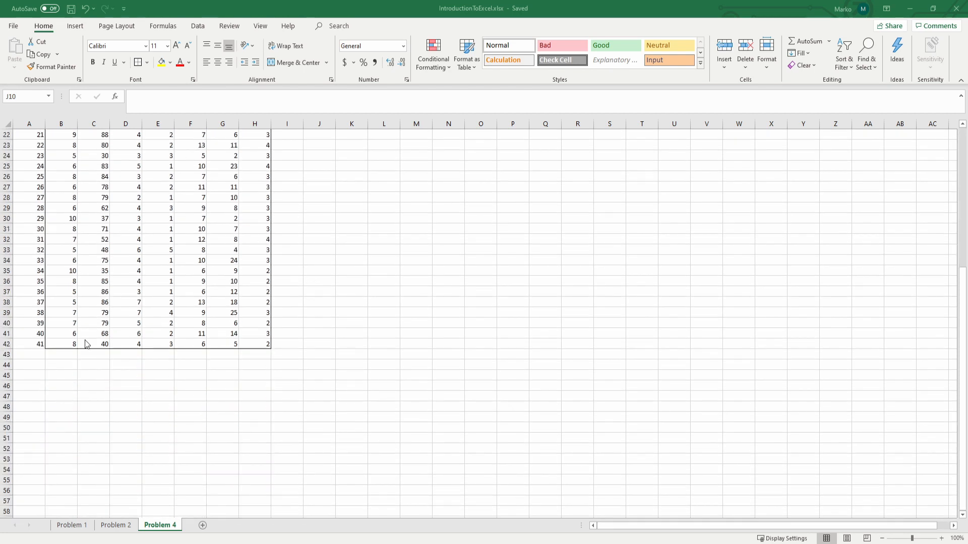
pyautogui.click(66, 358)
pyautogui.press('BackSpace')
pyautogui.click(74, 482)
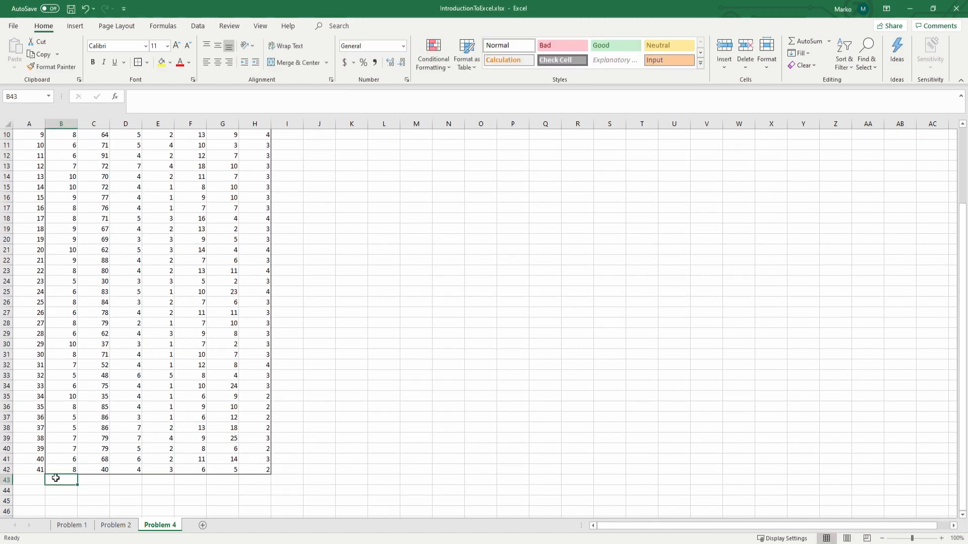
pyautogui.write('=ave')
pyautogui.press('Tab')
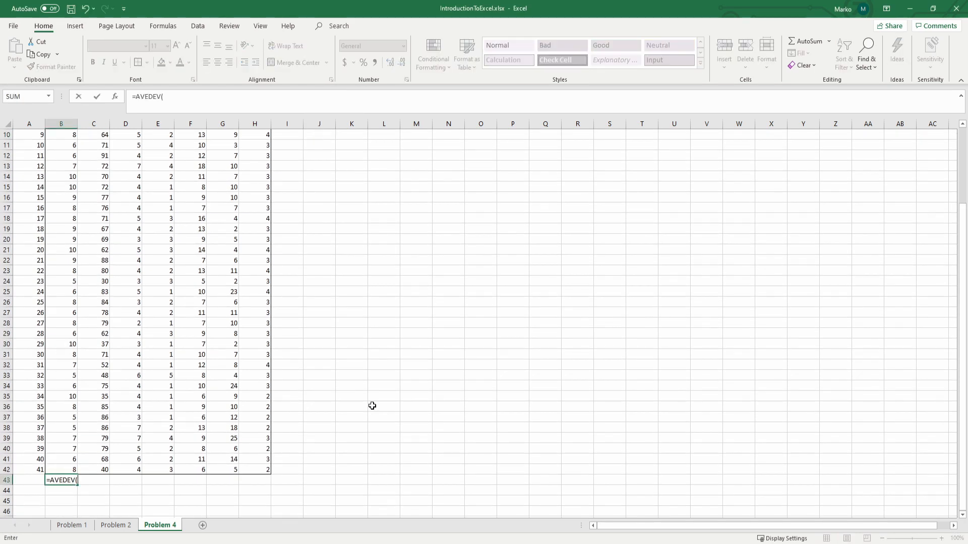
pyautogui.press('BackSpace')
pyautogui.press('BackSpace')
pyautogui.press('BackSpace')
pyautogui.press('BackSpace')
pyautogui.write('er')
pyautogui.press('Tab')
pyautogui.scroll(3, 67, 190)
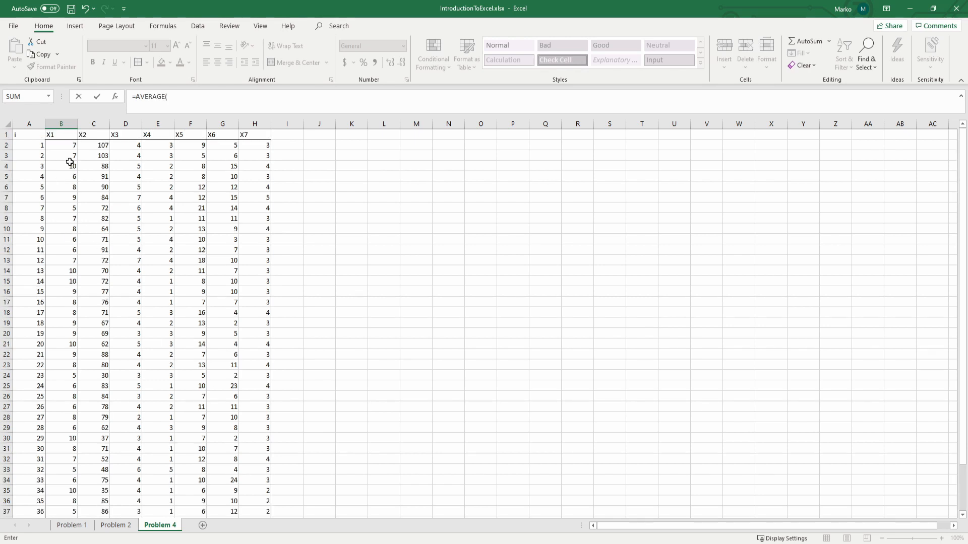
pyautogui.moveTo(71, 144); pyautogui.dragTo(71, 406)
pyautogui.press('Return')
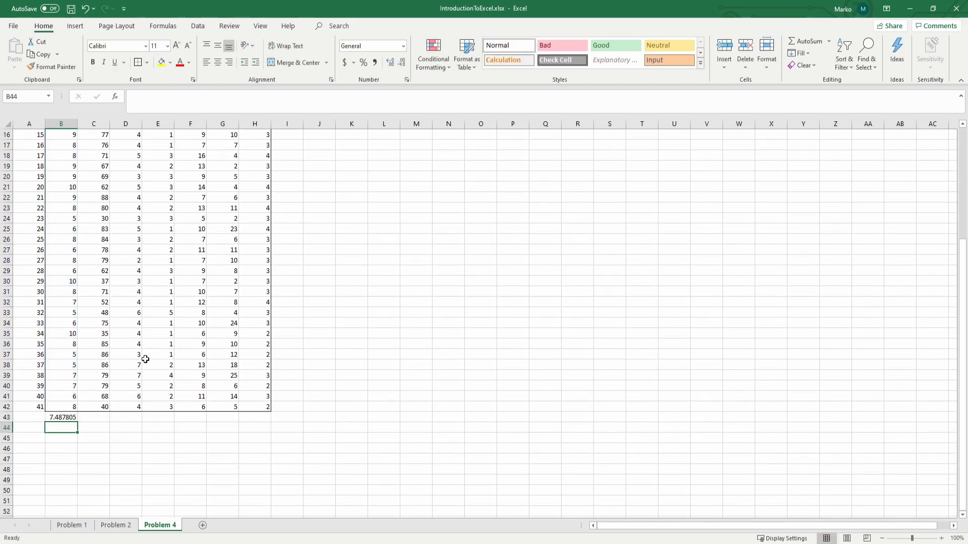
# Step: Fill the average formula from B43 across to H43 and display the means with three decimal places
pyautogui.click(70, 418)
pyautogui.moveTo(77, 422); pyautogui.dragTo(272, 424)
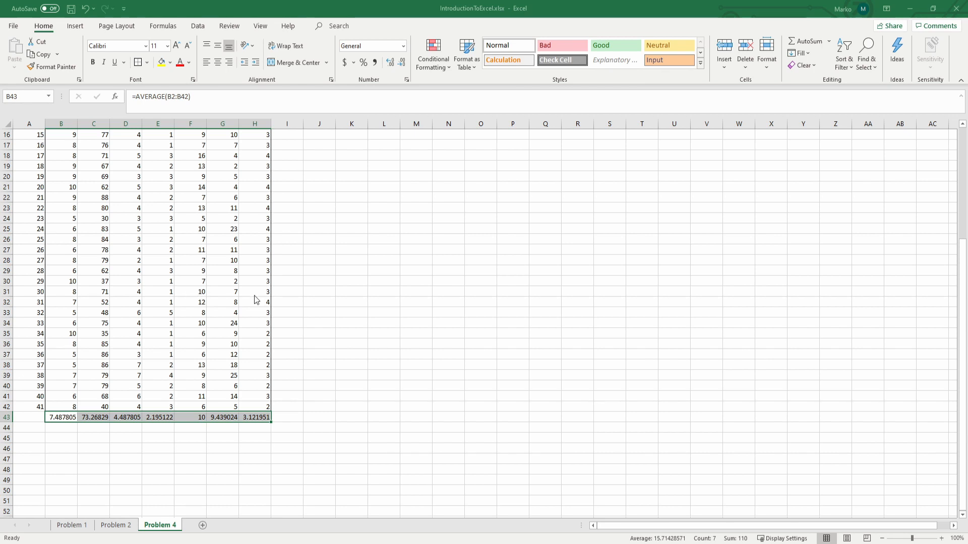
pyautogui.click(319, 355)
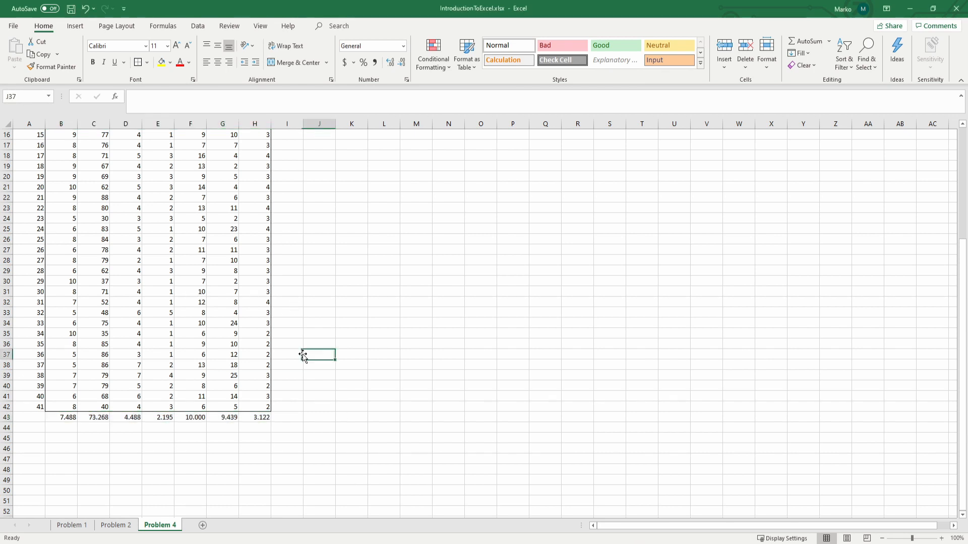
pyautogui.moveTo(54, 416); pyautogui.dragTo(255, 417)
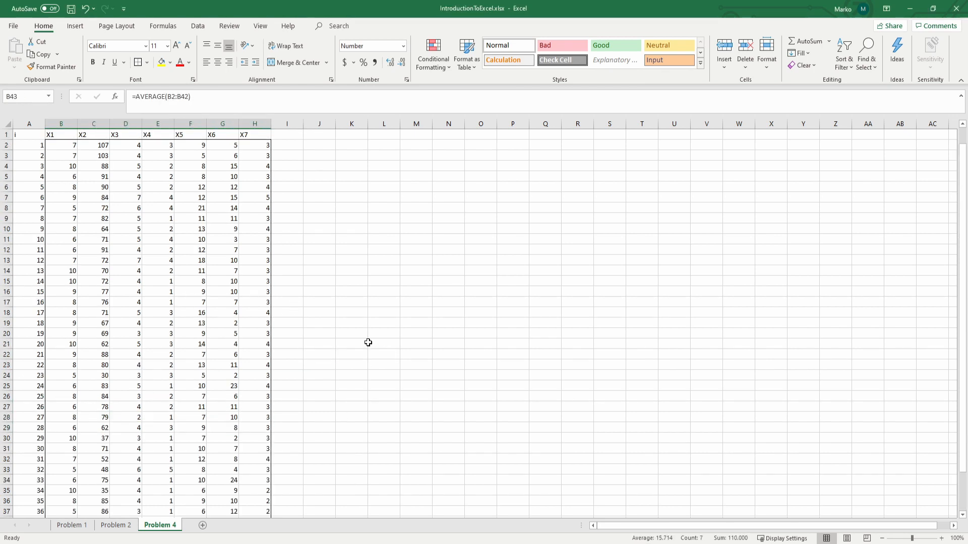
# Step: Enter the array formula =TRANSPOSE(B43:H43) in J2 and compare its output with the row of means
pyautogui.scroll(5, 368, 342)
pyautogui.click(324, 148)
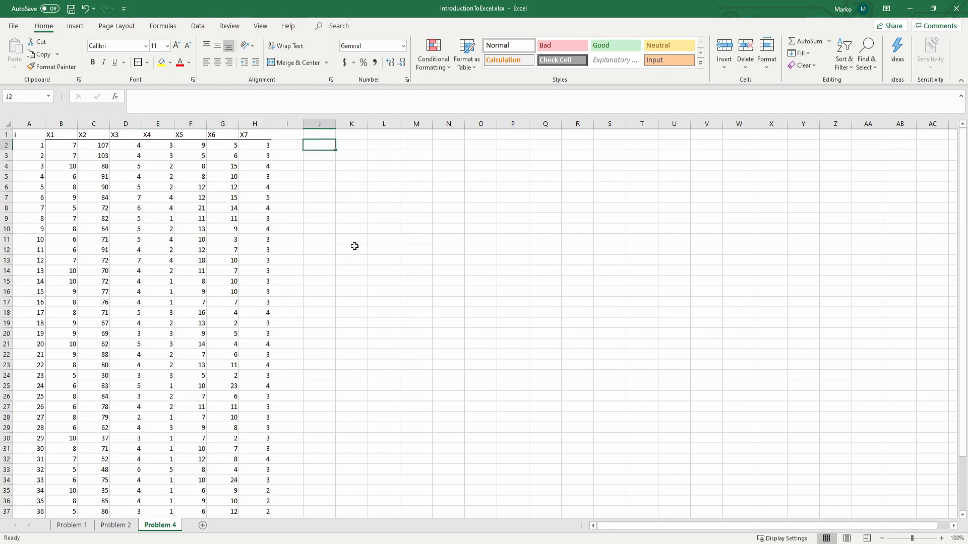
pyautogui.write('=t')
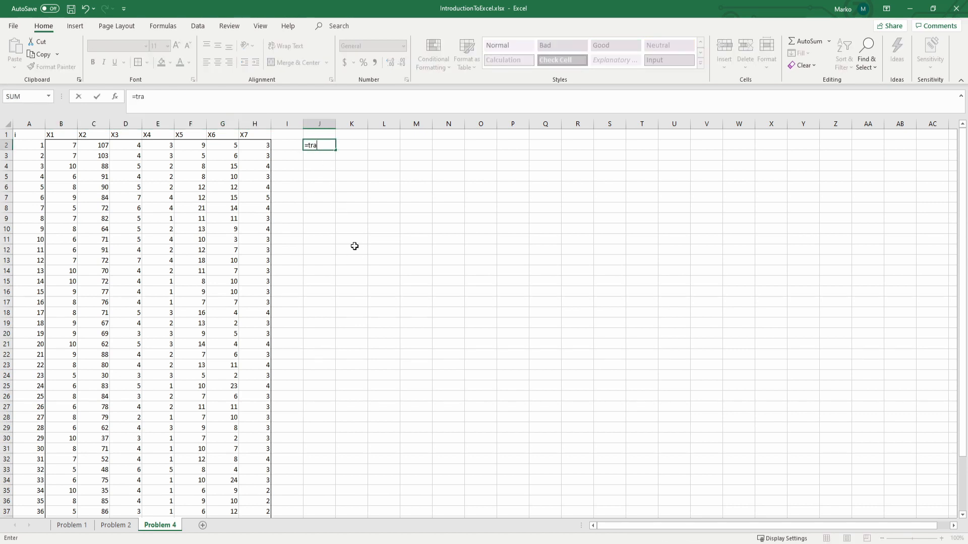
pyautogui.write('ra')
pyautogui.press('Tab')
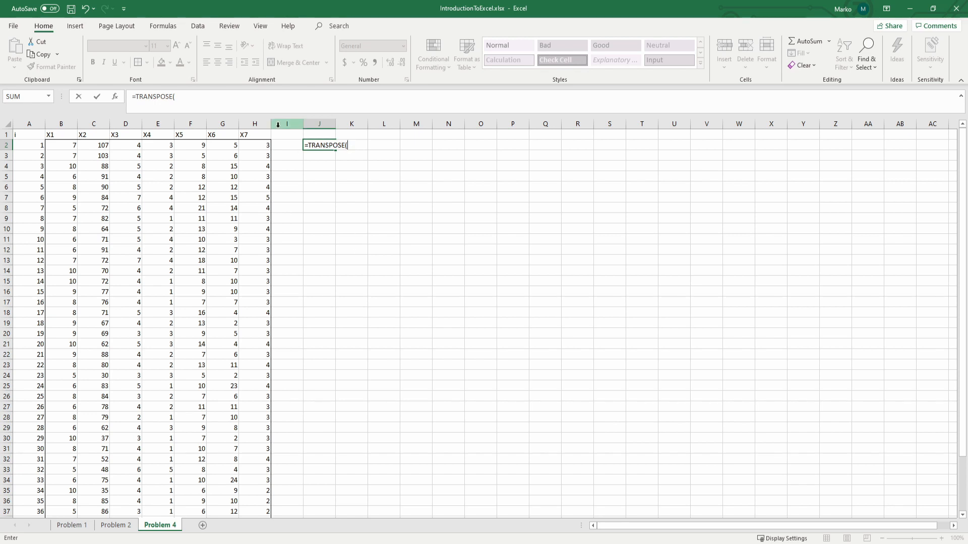
pyautogui.scroll(-3, 282, 302)
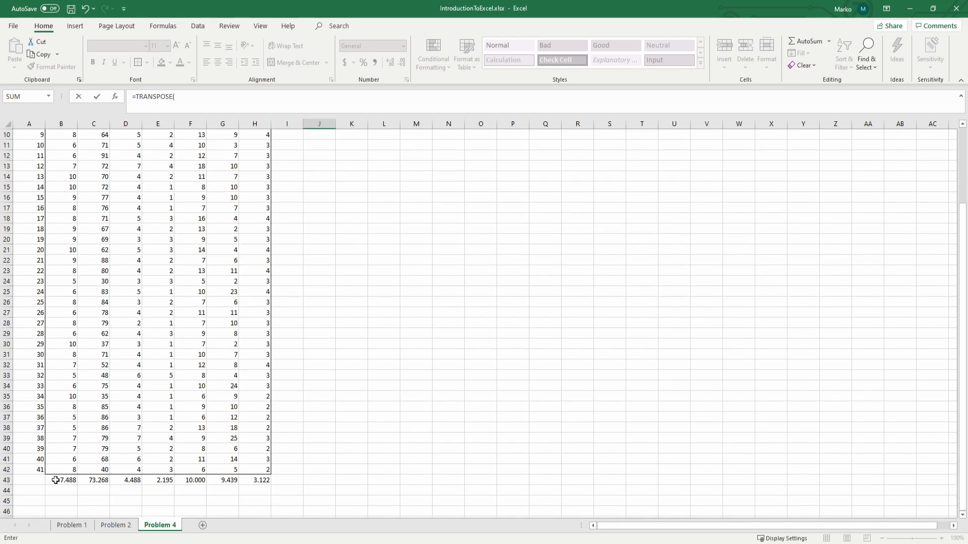
pyautogui.moveTo(56, 481); pyautogui.dragTo(258, 481)
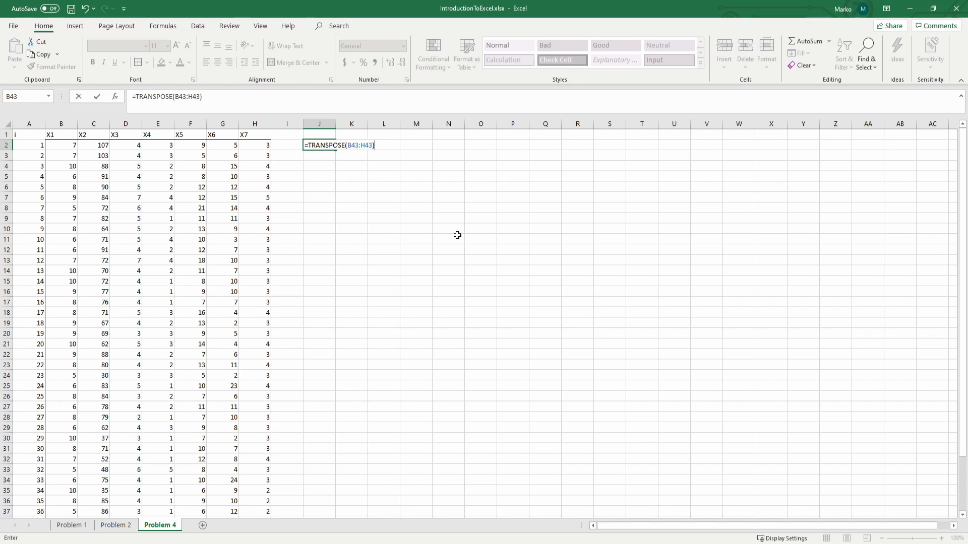
pyautogui.hotkey('ctrl', 'shift', 'Return')
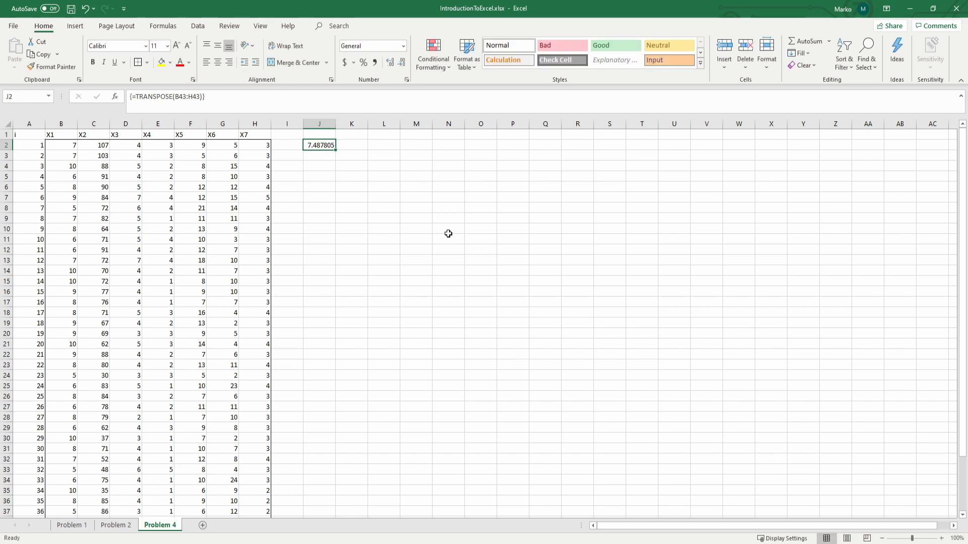
pyautogui.scroll(-3, 295, 242)
pyautogui.scroll(-1, 295, 242)
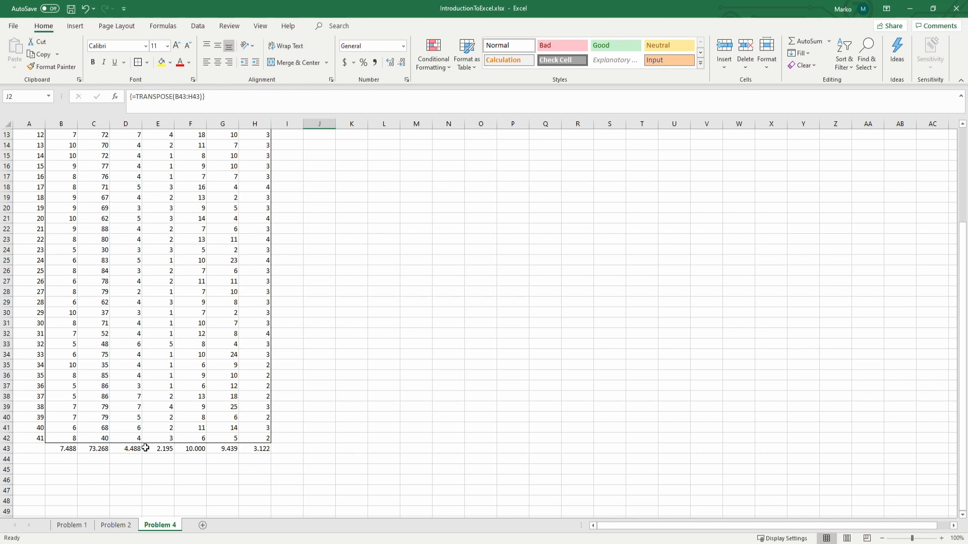
pyautogui.scroll(4, 145, 447)
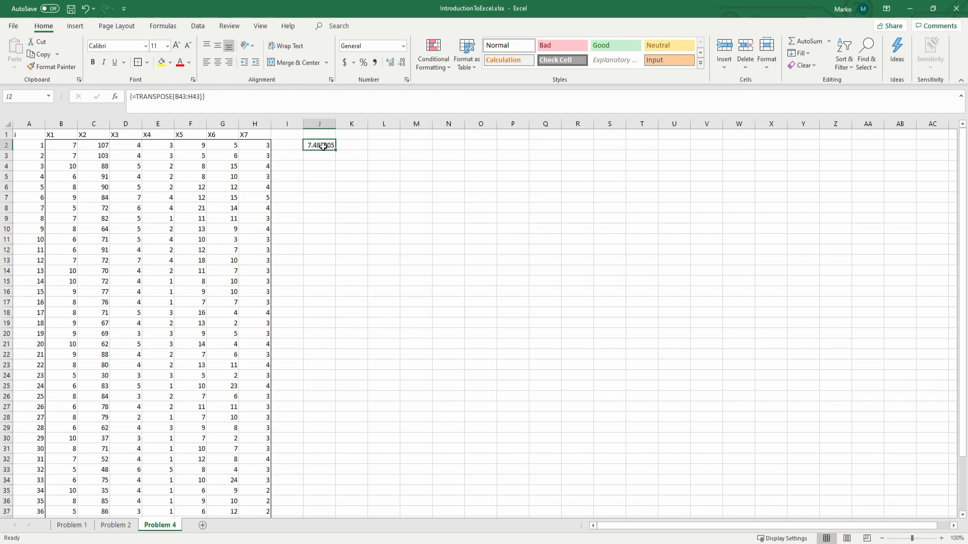
# Step: Enter =TRANSPOSE(B43:H43) as an array formula across J2:J8 and display the column of means with three decimal places
pyautogui.moveTo(316, 219); pyautogui.dragTo(316, 206)
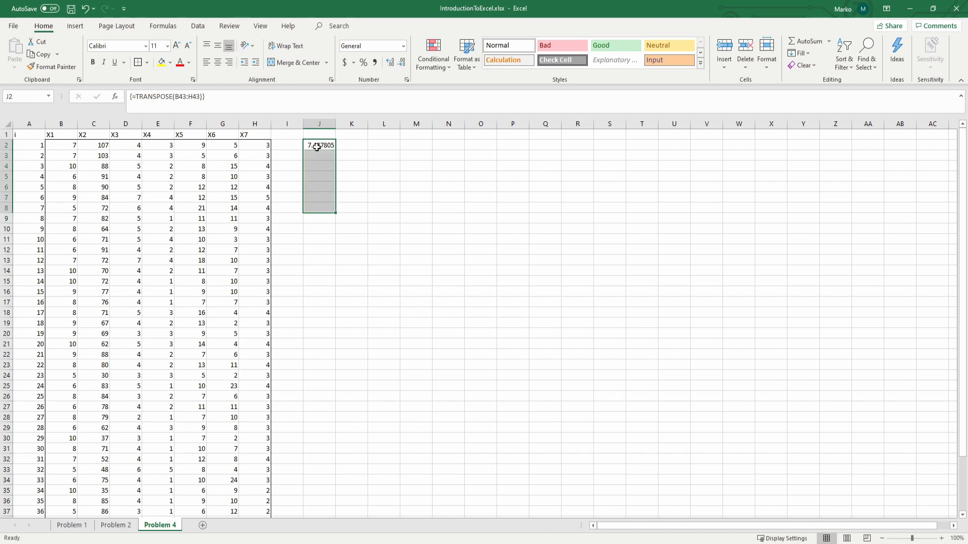
pyautogui.moveTo(317, 147); pyautogui.dragTo(315, 206)
pyautogui.click(240, 105)
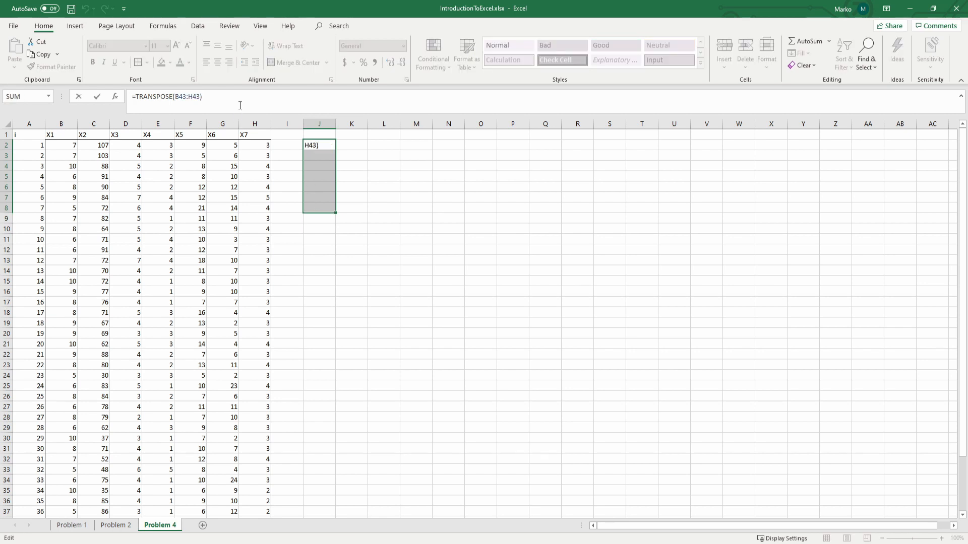
pyautogui.hotkey('ctrl', 'shift', 'Return')
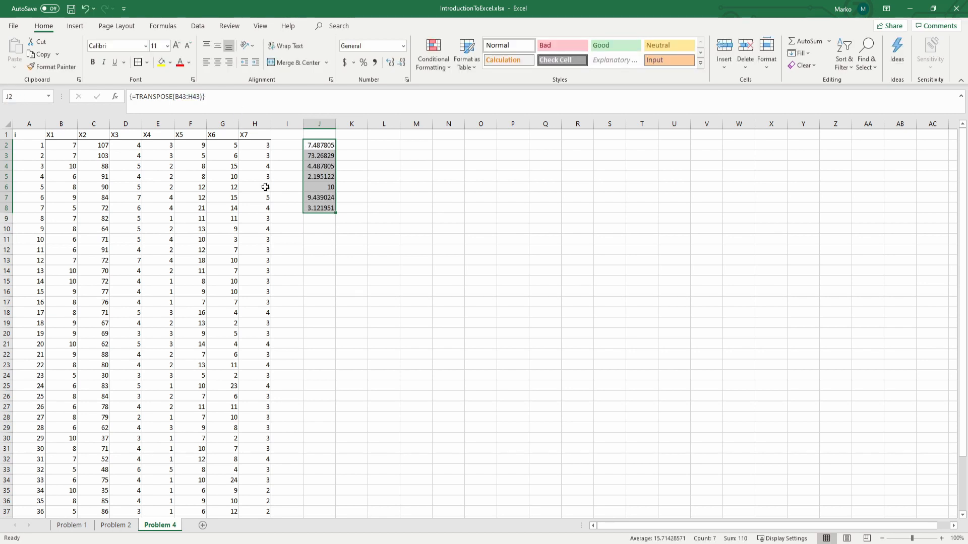
pyautogui.scroll(-3, 265, 188)
pyautogui.scroll(3, 358, 427)
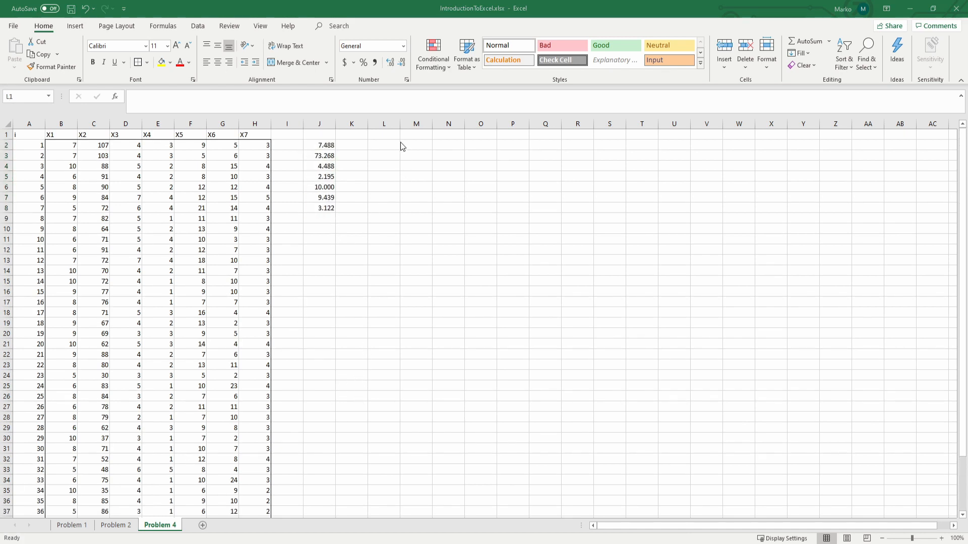
# Step: Enter the column numbers 1 to 7 across L1:R1
pyautogui.click(392, 134)
pyautogui.write('1')
pyautogui.press('Tab')
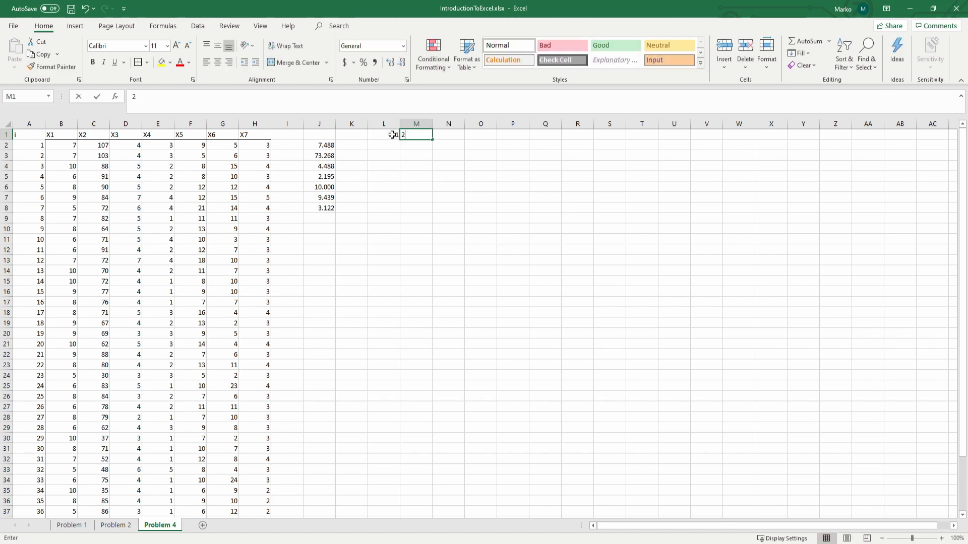
pyautogui.write('2')
pyautogui.press('Tab')
pyautogui.write('3')
pyautogui.press('Tab')
pyautogui.write('4')
pyautogui.press('Tab')
pyautogui.write('5')
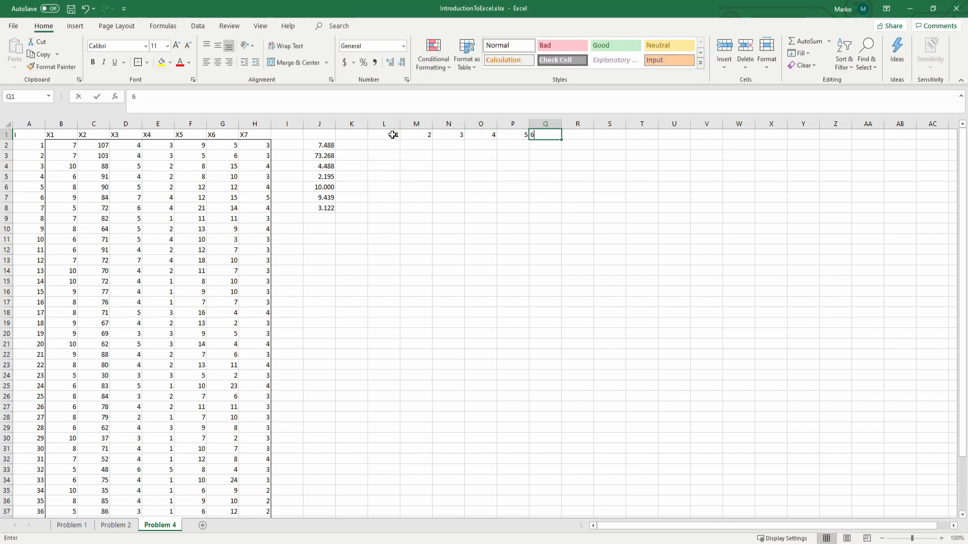
pyautogui.press('Tab')
pyautogui.write('6')
pyautogui.press('Tab')
pyautogui.write('7')
pyautogui.press('Return')
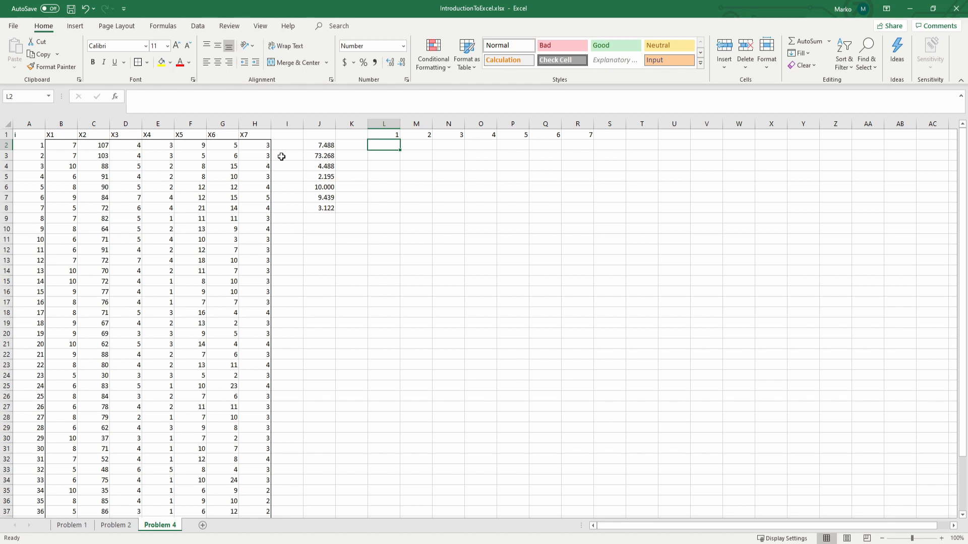
# Step: Compute the first X1 deviation from its mean in L2 with the formula =B2-$B$43
pyautogui.write('=')
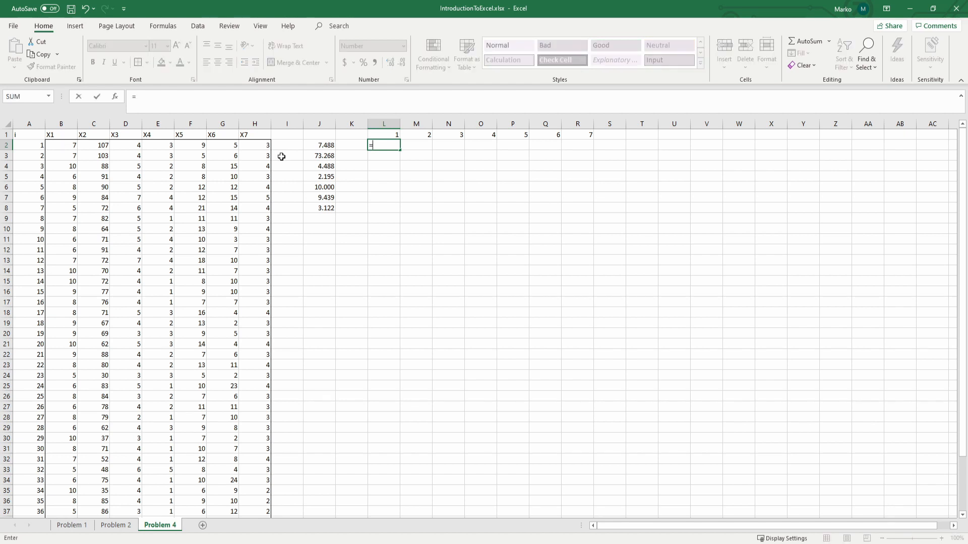
pyautogui.click(63, 146)
pyautogui.write('-')
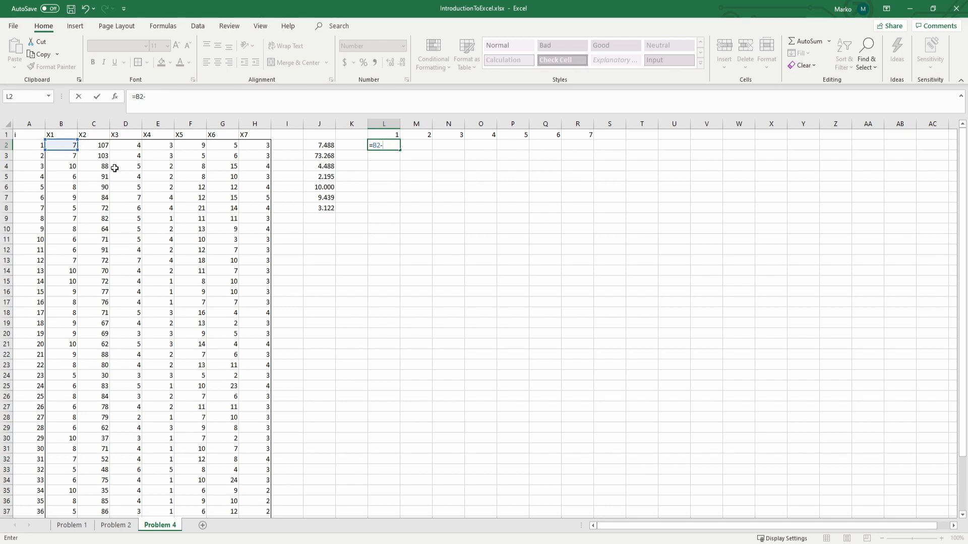
pyautogui.scroll(-3, 90, 313)
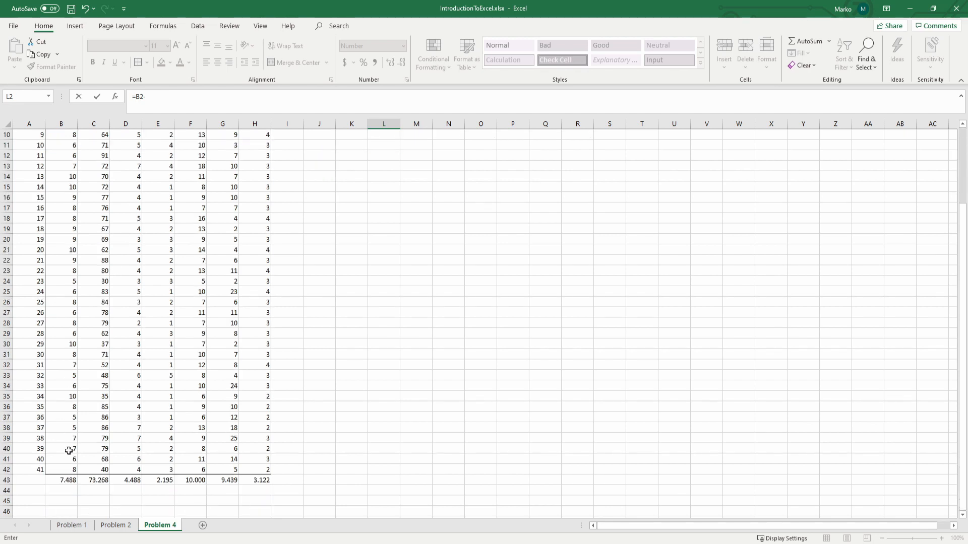
pyautogui.click(65, 477)
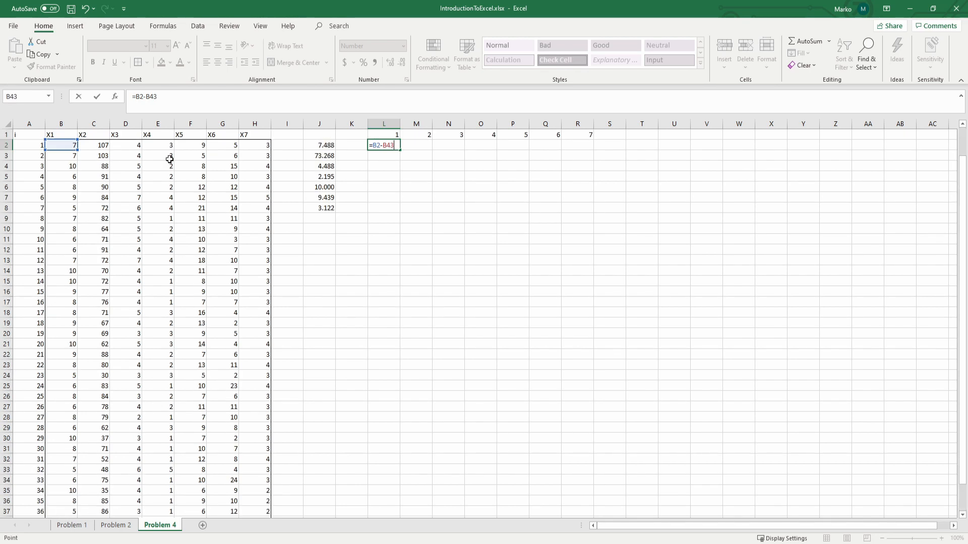
pyautogui.scroll(3, 170, 161)
pyautogui.click(190, 105)
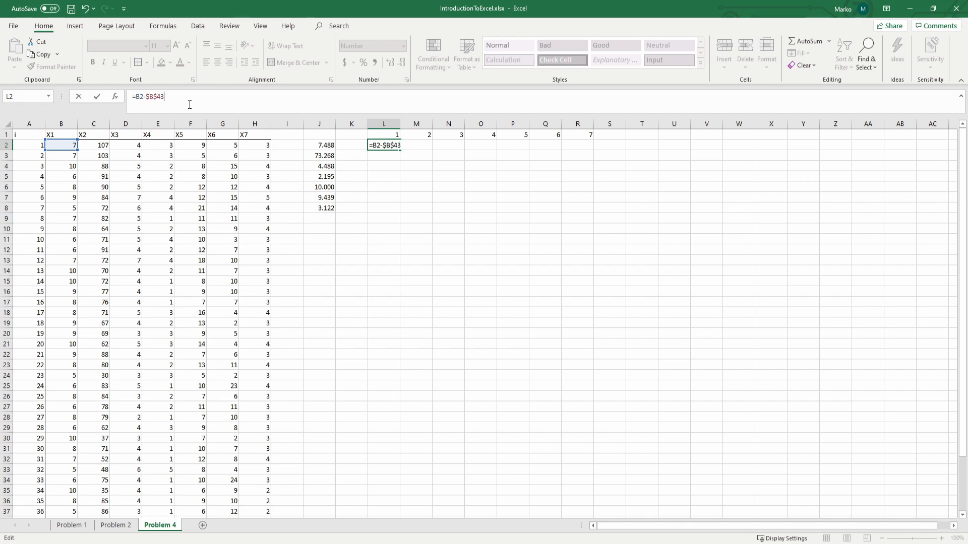
pyautogui.press('Return')
pyautogui.click(399, 149)
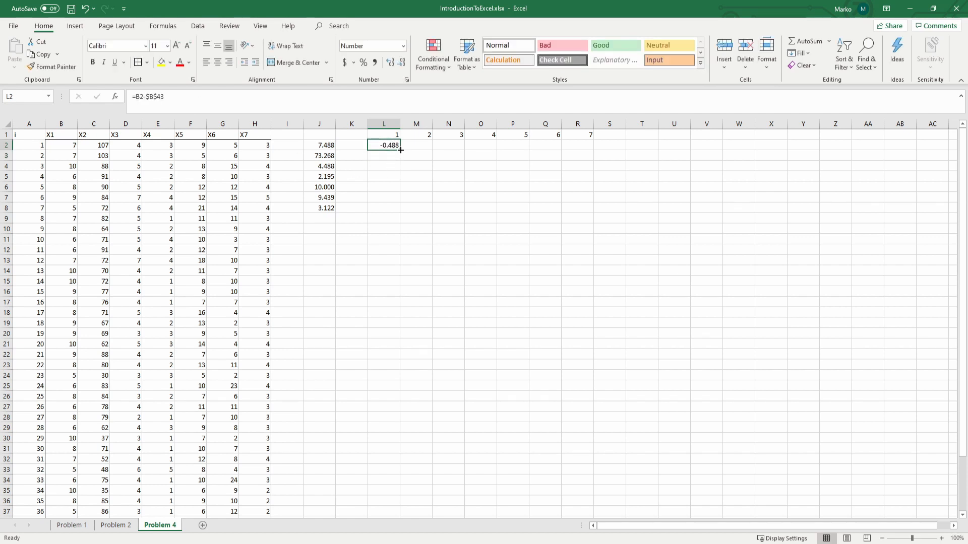
# Step: Number the rows 1 to 41 in K2:K42 and display the numbers without decimals
pyautogui.click(362, 145)
pyautogui.write('1')
pyautogui.press('Return')
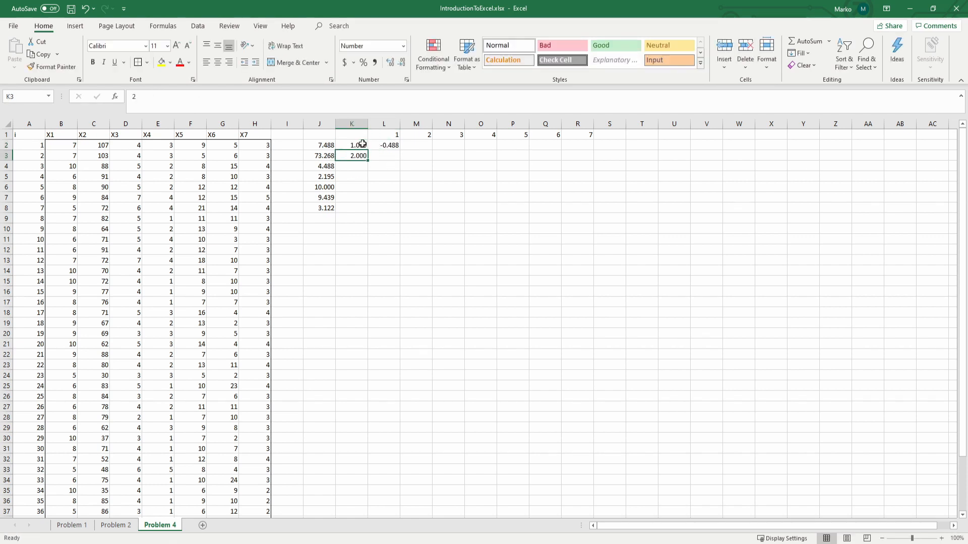
pyautogui.write('2')
pyautogui.press('Return')
pyautogui.moveTo(363, 146); pyautogui.dragTo(328, 496)
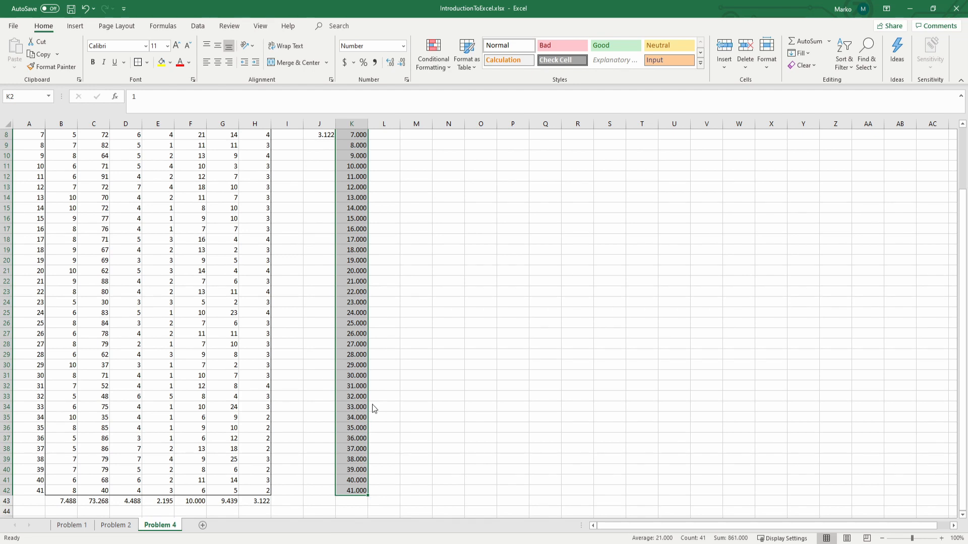
pyautogui.scroll(3, 337, 191)
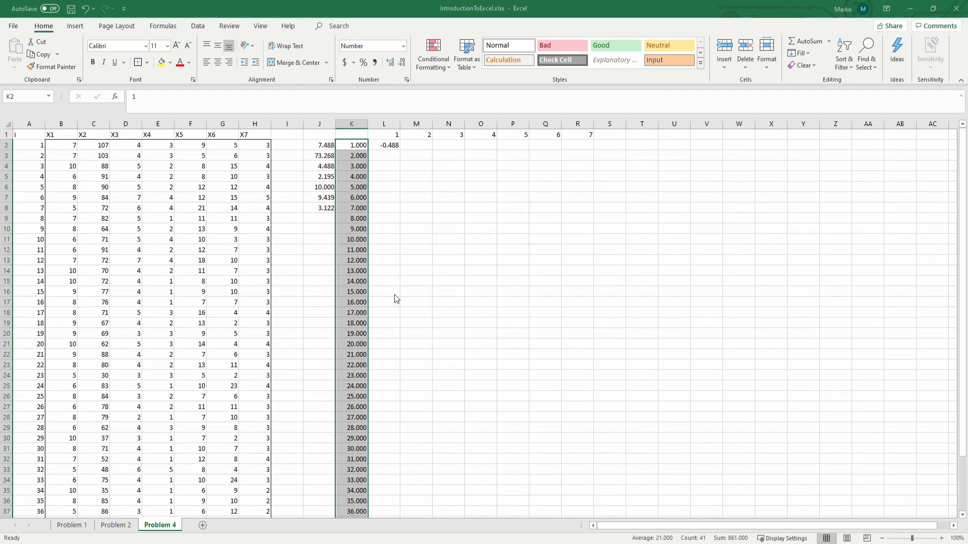
pyautogui.click(463, 452)
pyautogui.click(403, 258)
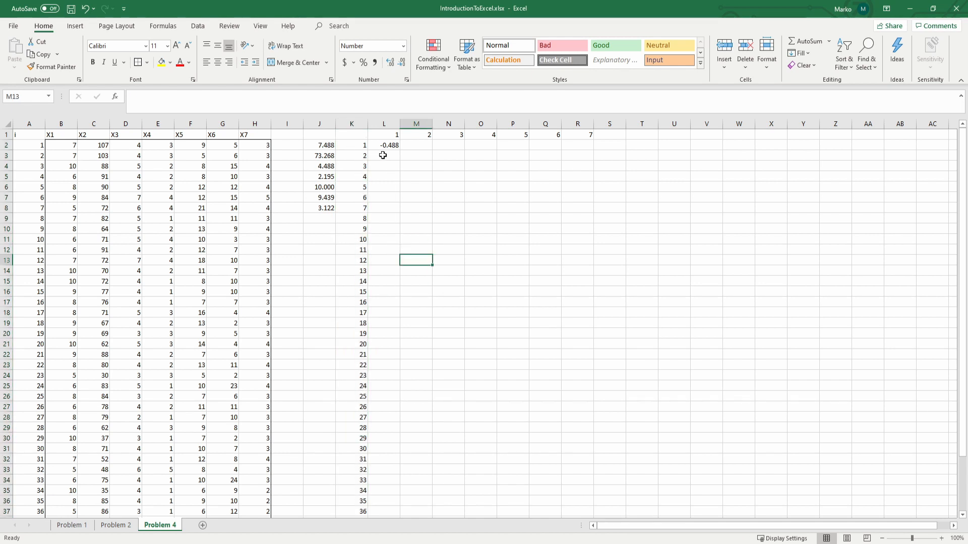
# Step: Fill the deviation formula from L2 down to L42
pyautogui.click(387, 146)
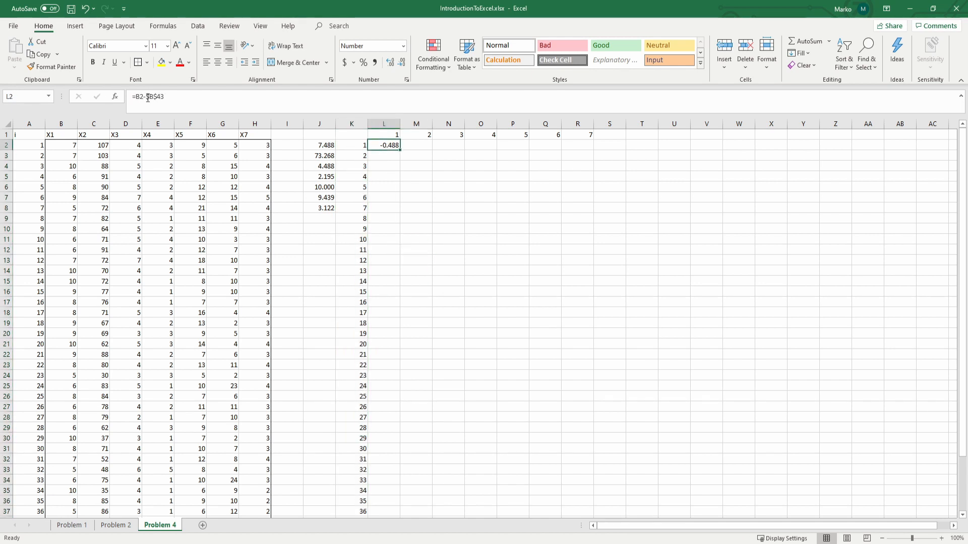
pyautogui.scroll(-6, 95, 232)
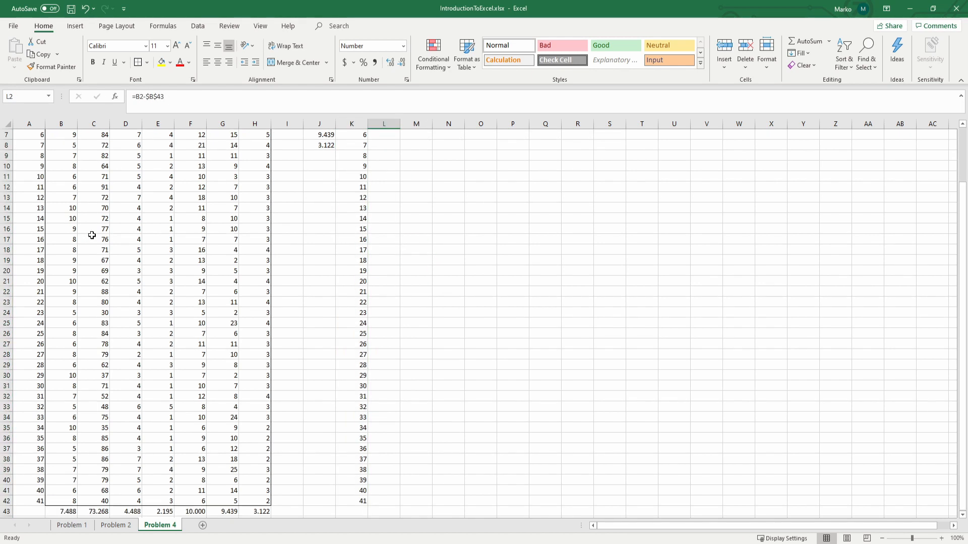
pyautogui.scroll(6, 157, 375)
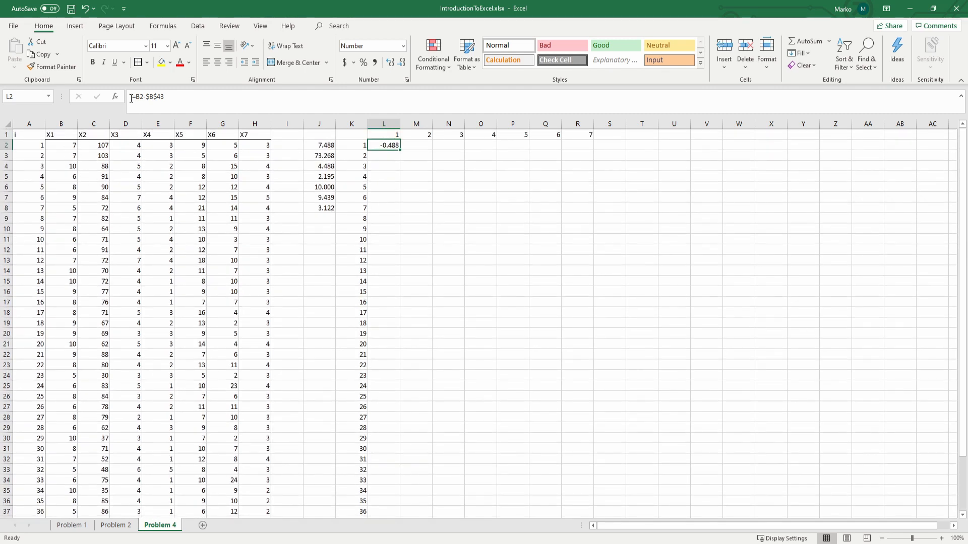
pyautogui.doubleClick(401, 150)
pyautogui.scroll(-5, 408, 214)
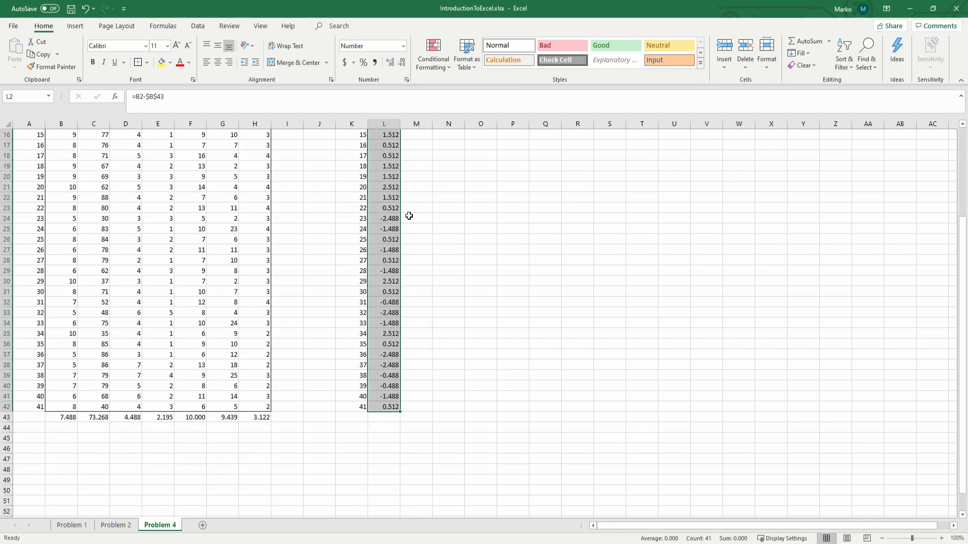
# Step: Examine the filled formulas in column L, checking the cell references used in L42 and L40
pyautogui.click(384, 407)
pyautogui.press('F2')
pyautogui.scroll(5, 402, 154)
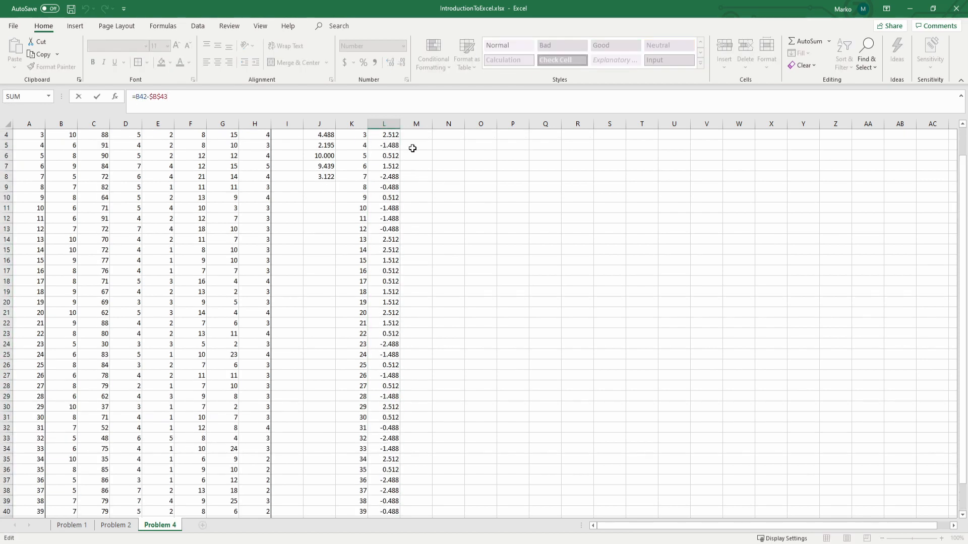
pyautogui.click(397, 145)
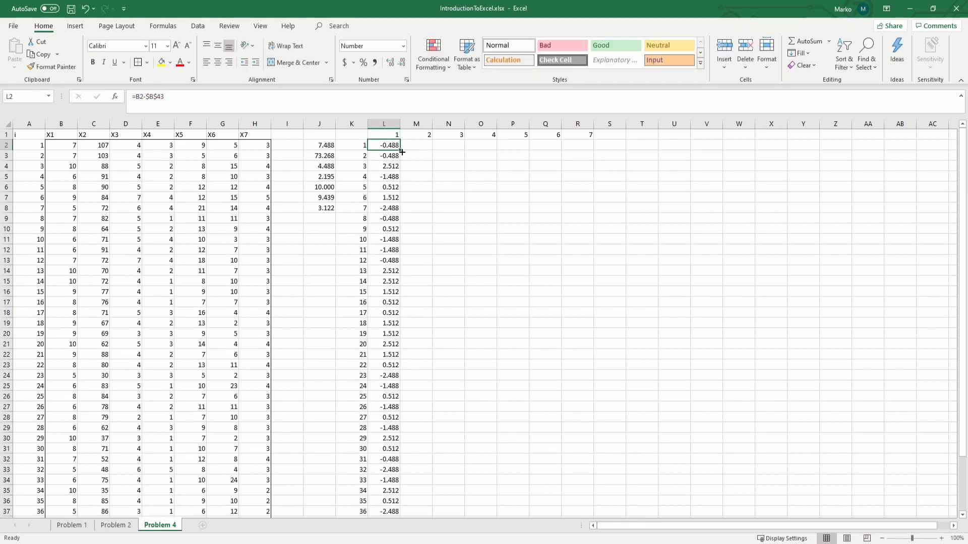
pyautogui.click(390, 249)
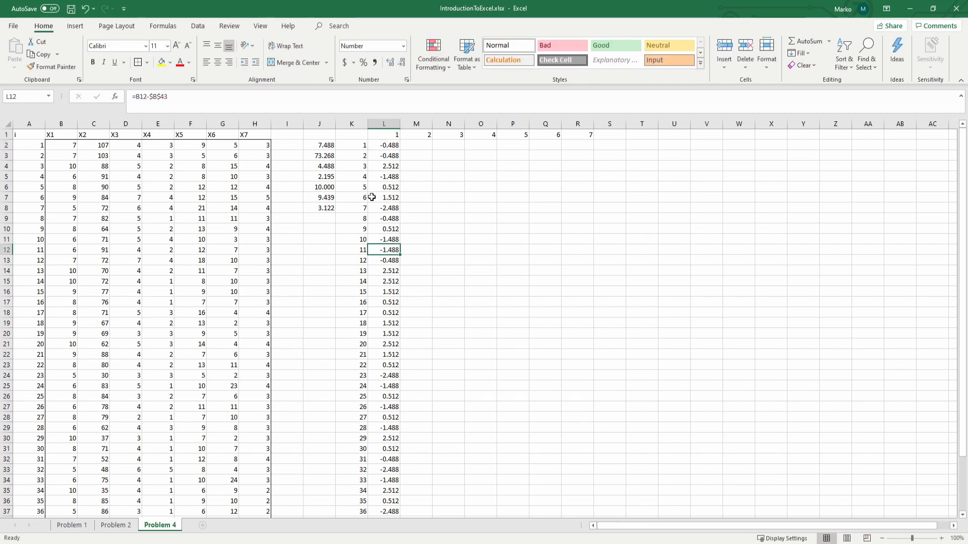
pyautogui.scroll(-2, 372, 277)
pyautogui.click(376, 323)
pyautogui.scroll(-5, 375, 322)
pyautogui.click(376, 322)
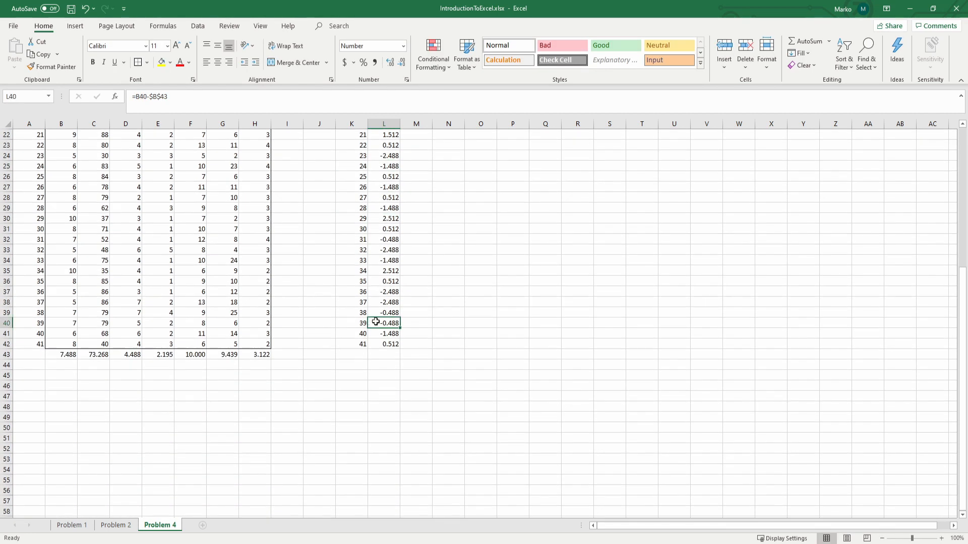
pyautogui.press('F2')
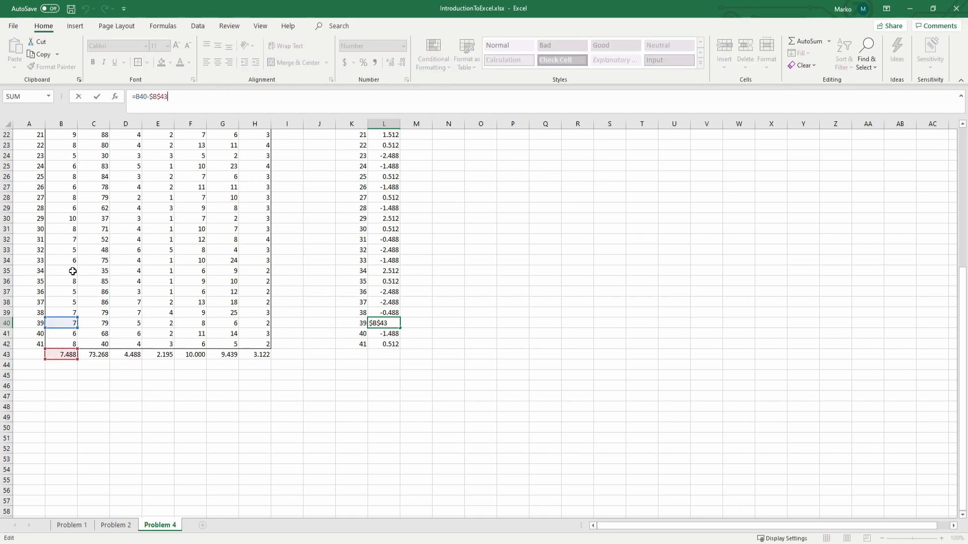
pyautogui.press('Escape')
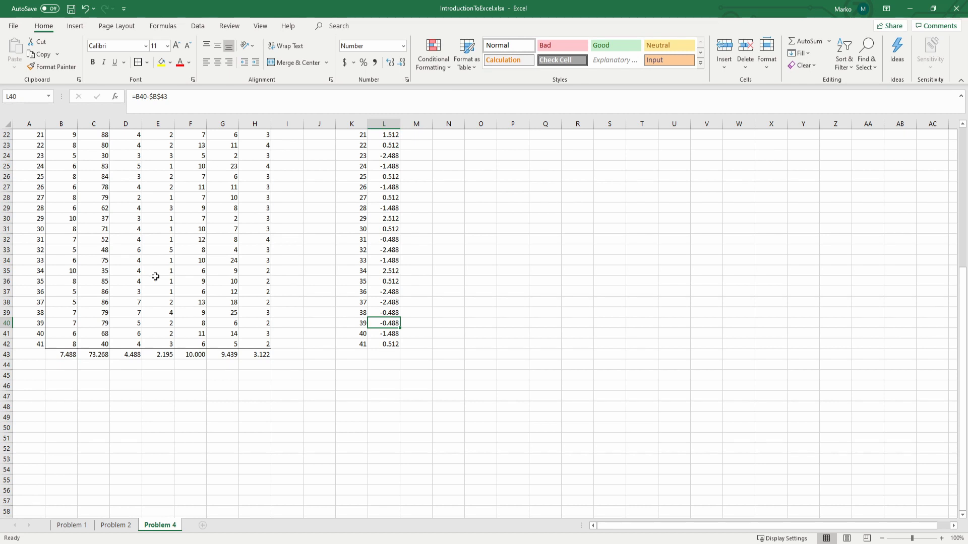
pyautogui.scroll(7, 155, 277)
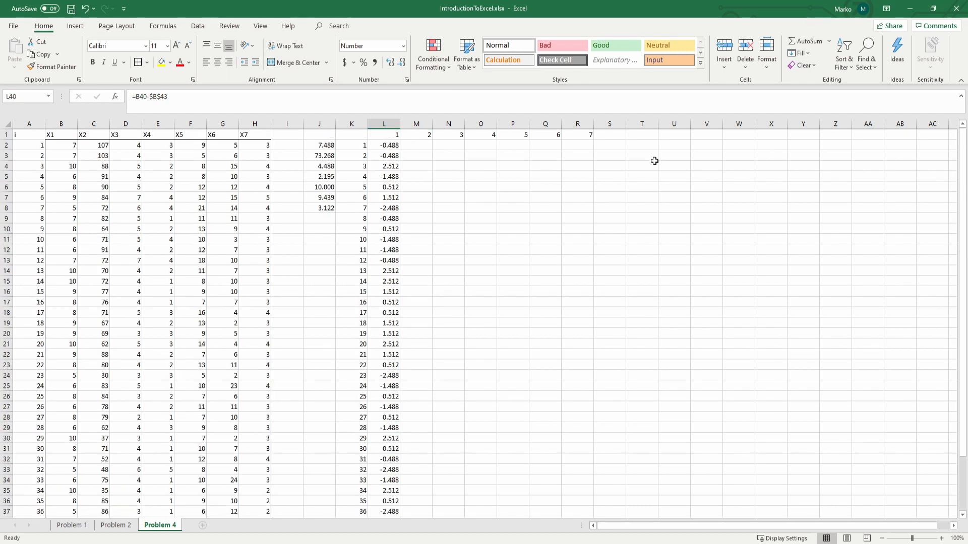
# Step: Fill the deviation formula from L2 across to R2 and check which mean the formula in M2 refers to
pyautogui.click(385, 145)
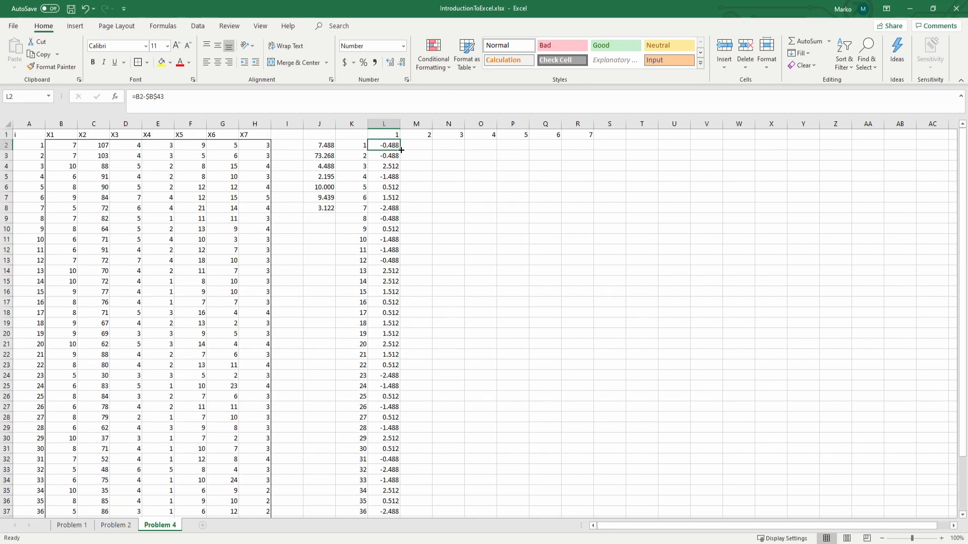
pyautogui.moveTo(401, 150); pyautogui.dragTo(587, 145)
pyautogui.click(417, 145)
pyautogui.click(286, 103)
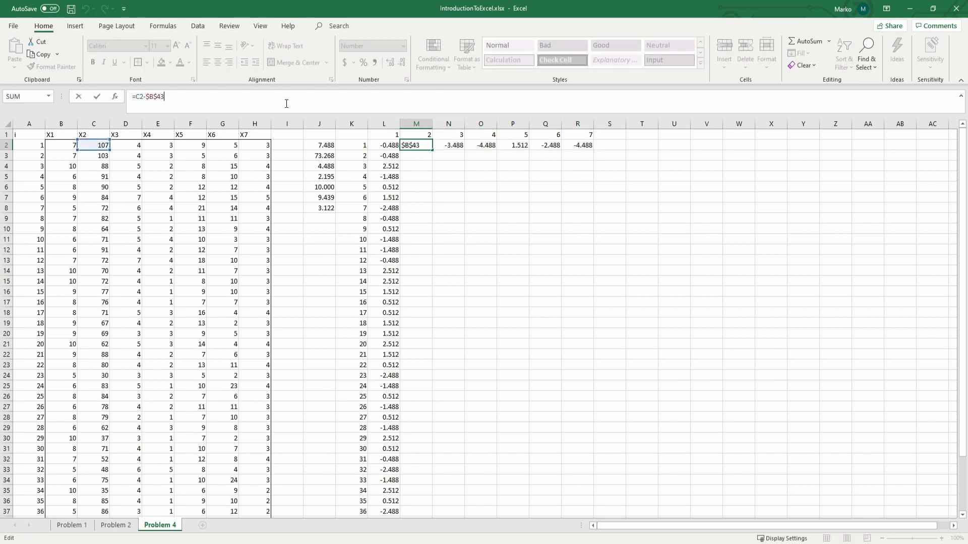
pyautogui.scroll(-4, 205, 180)
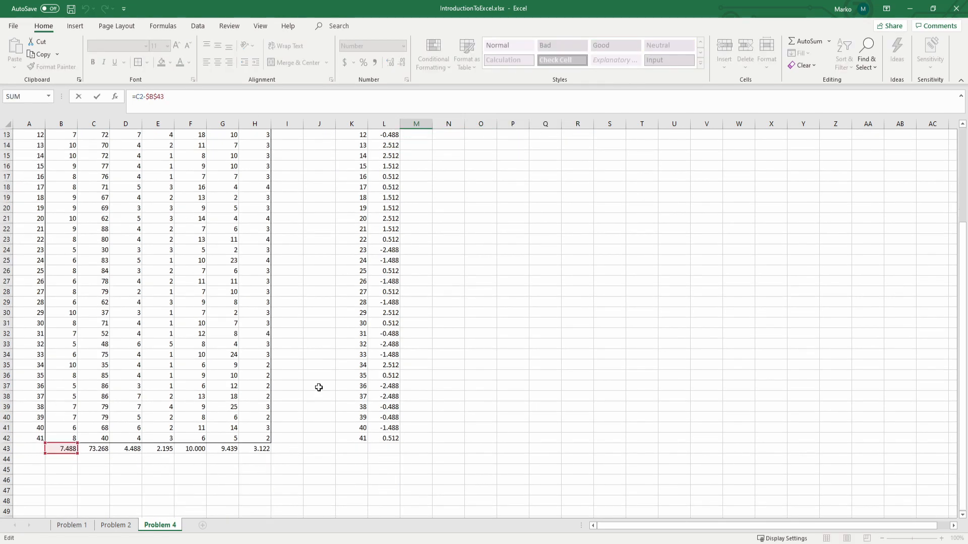
pyautogui.scroll(4, 319, 386)
# Step: Try pointing the mean reference in M2 to $C$43, and clear the formulas from M2:R2
pyautogui.scroll(-4, 106, 155)
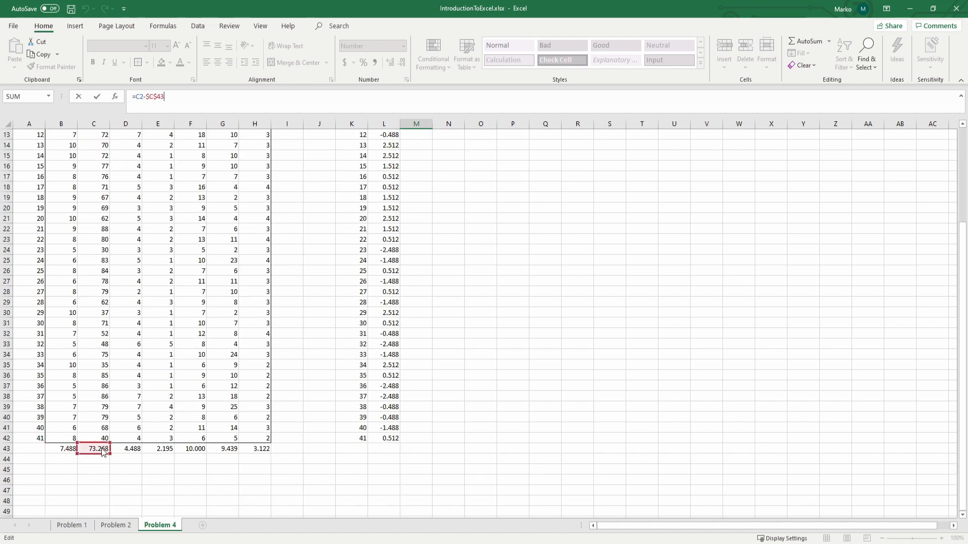
pyautogui.moveTo(65, 453)
pyautogui.mouseDown()
pyautogui.moveTo(94, 453)
pyautogui.moveTo(77, 454)
pyautogui.mouseUp()
pyautogui.scroll(4, 226, 407)
pyautogui.click(440, 226)
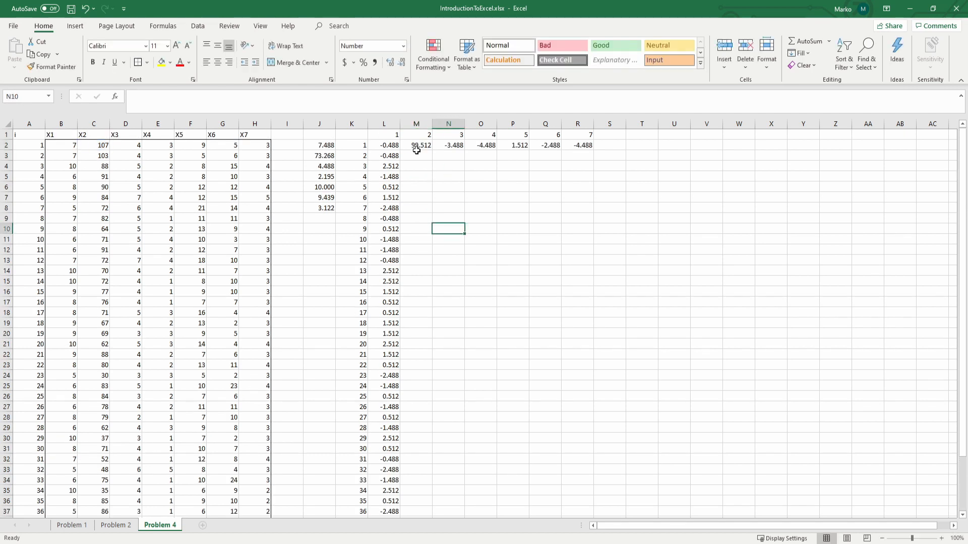
pyautogui.moveTo(417, 149); pyautogui.dragTo(583, 147)
pyautogui.press('Delete')
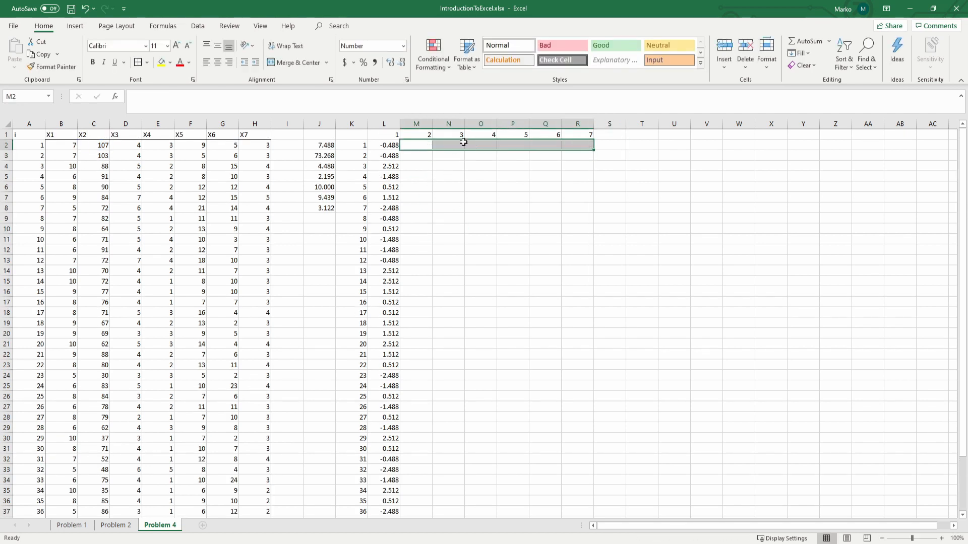
# Step: Rewrite the deviation formula in L2 with a relative mean reference, as =B2-B43
pyautogui.click(382, 149)
pyautogui.click(188, 99)
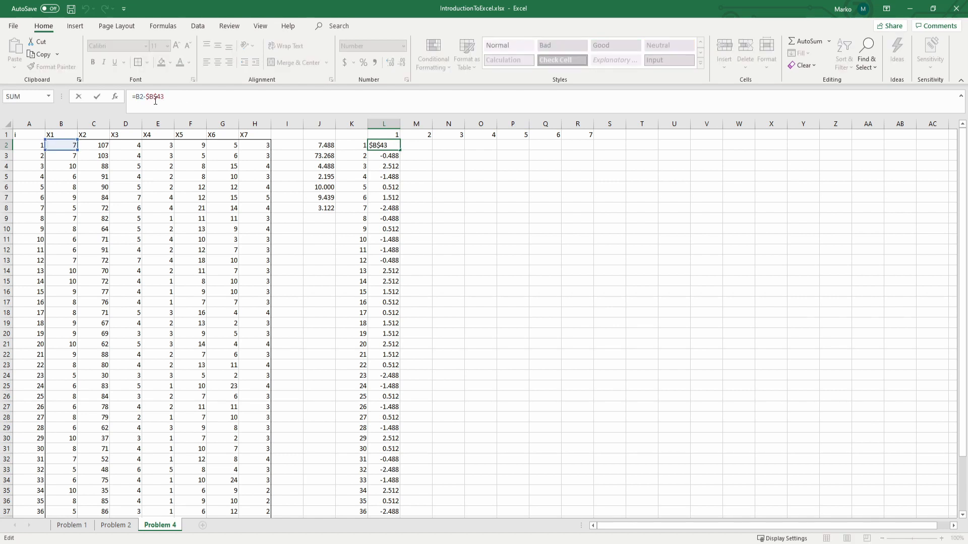
pyautogui.press('BackSpace')
pyautogui.press('BackSpace')
pyautogui.press('BackSpace')
pyautogui.scroll(-5, 87, 423)
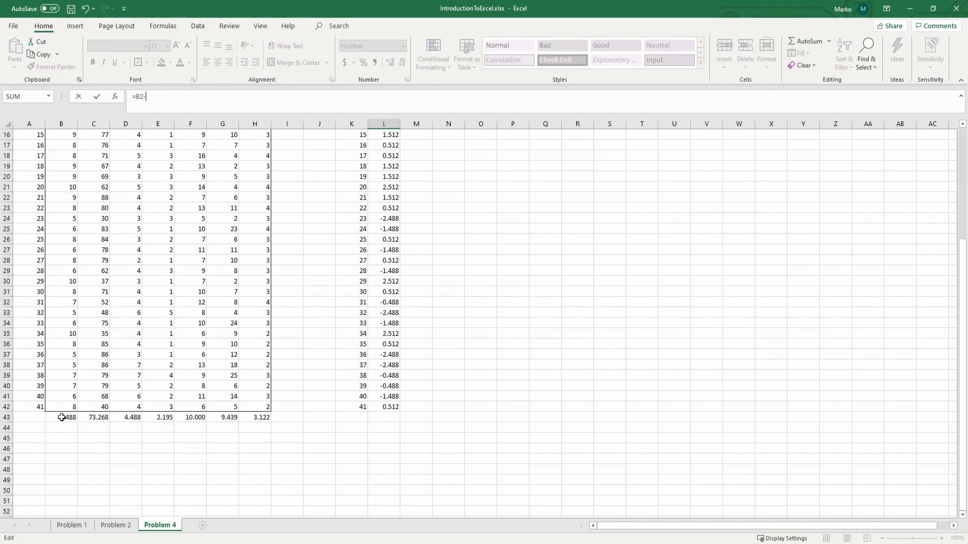
pyautogui.click(65, 418)
pyautogui.click(195, 102)
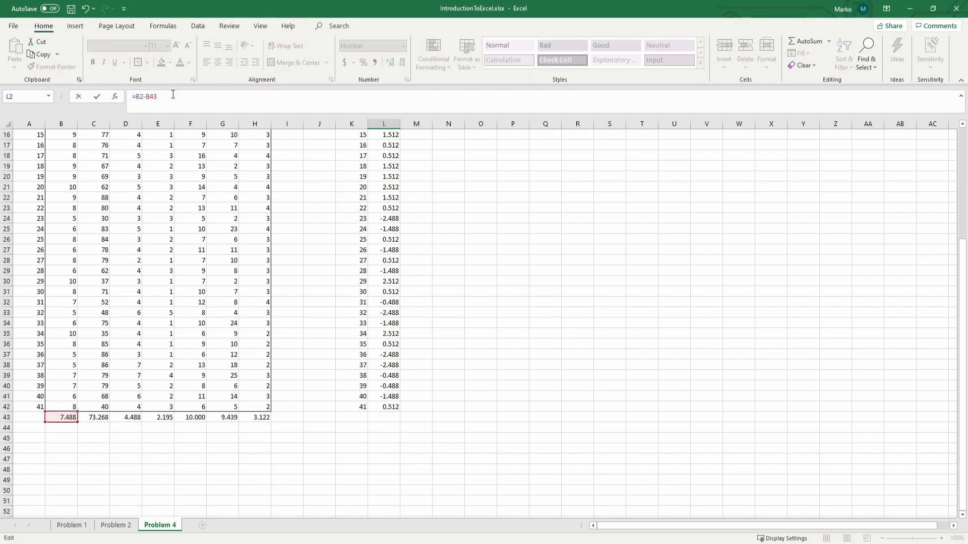
pyautogui.hotkey('ctrl', 'Return')
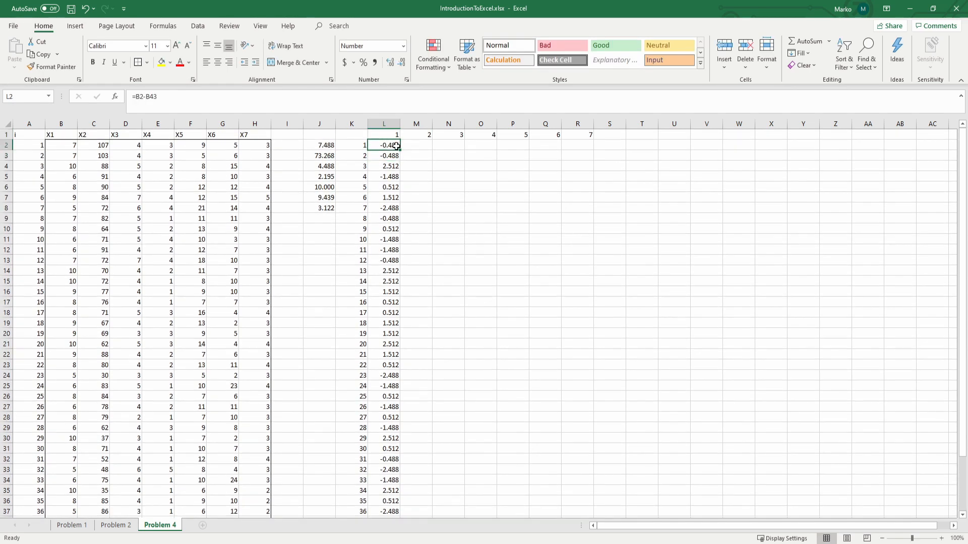
# Step: Fill the deviation formula from L2 across to R2 and check which mean the formula in N2 refers to
pyautogui.moveTo(396, 145); pyautogui.dragTo(587, 146)
pyautogui.click(457, 146)
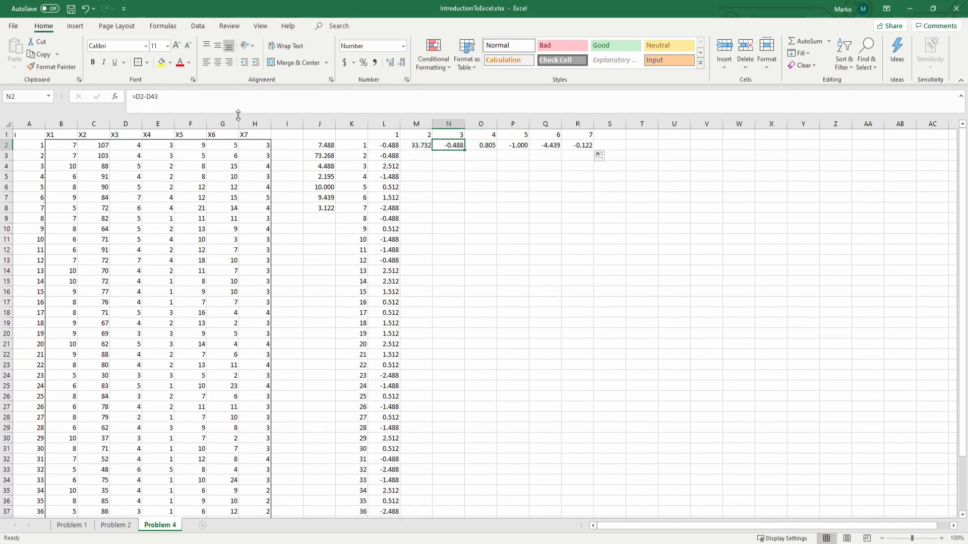
pyautogui.click(173, 110)
pyautogui.scroll(-4, 119, 195)
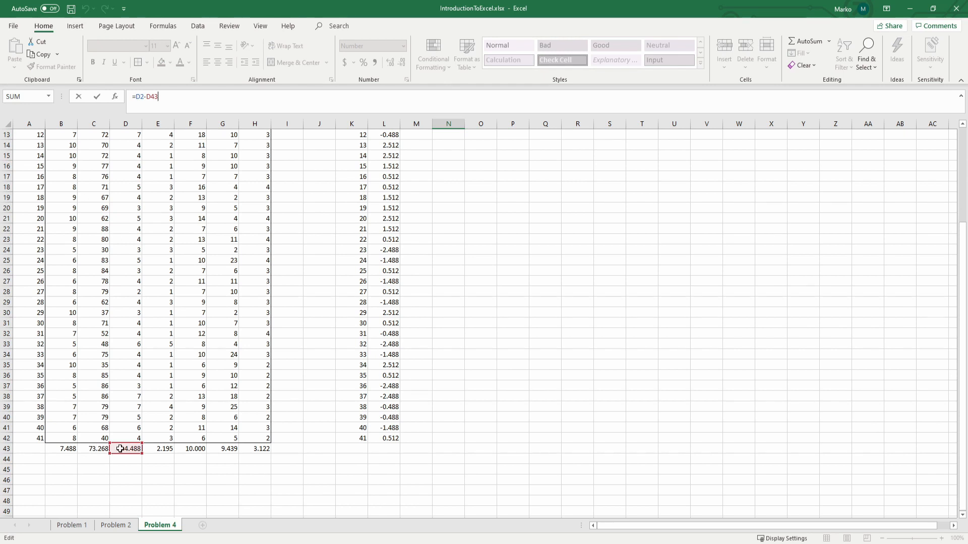
pyautogui.scroll(4, 154, 297)
# Step: Make the mean references absolute in M2, N2 and O2, using $C$43, $D$43 and $E$43
pyautogui.click(418, 146)
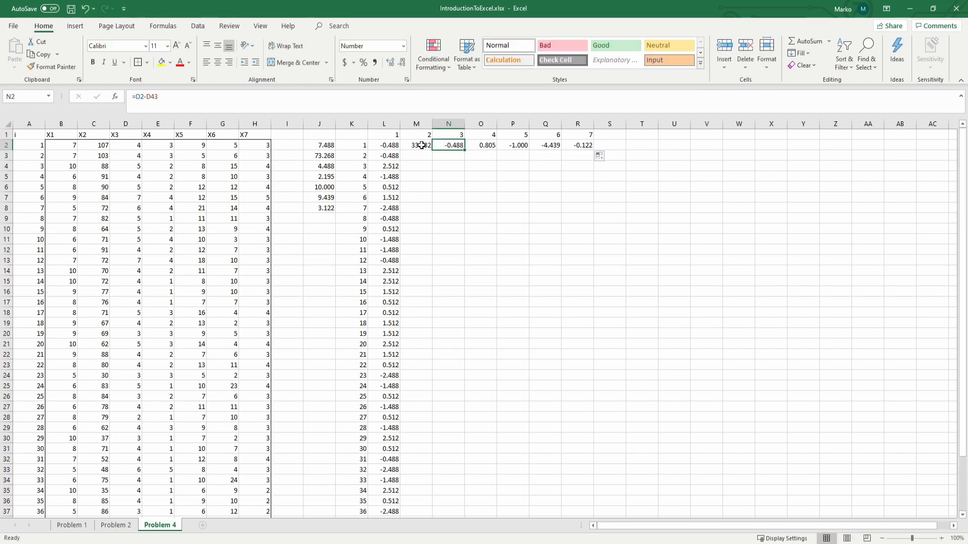
pyautogui.click(352, 110)
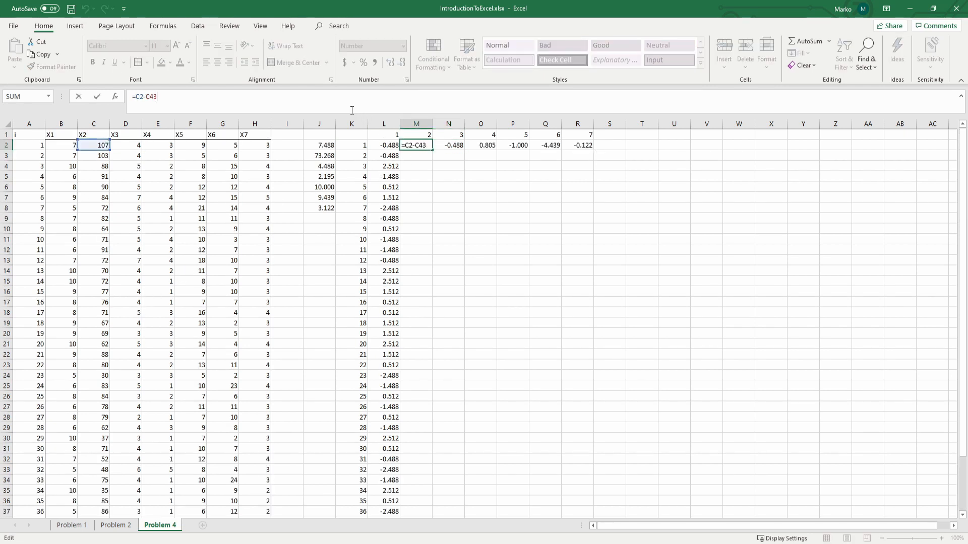
pyautogui.press('Tab')
pyautogui.click(365, 108)
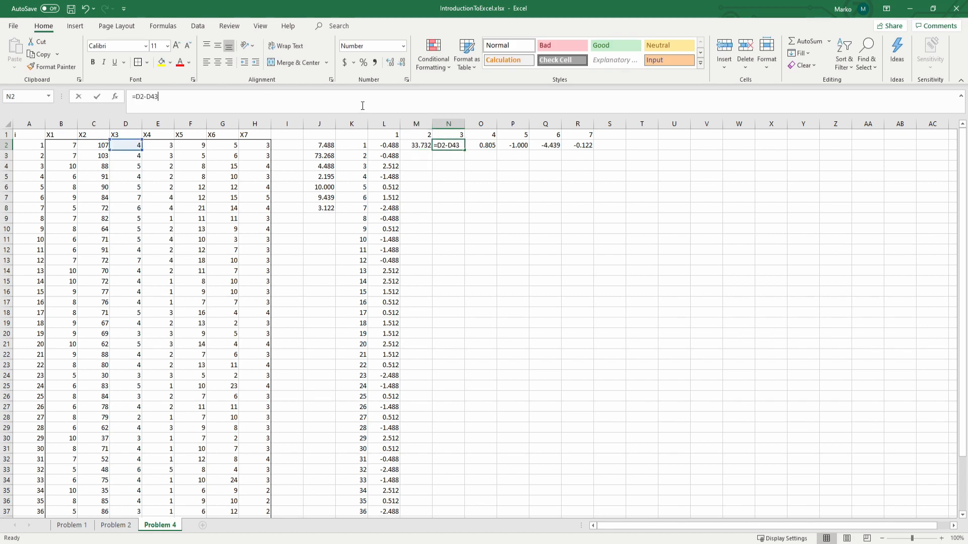
pyautogui.click(497, 145)
pyautogui.click(438, 108)
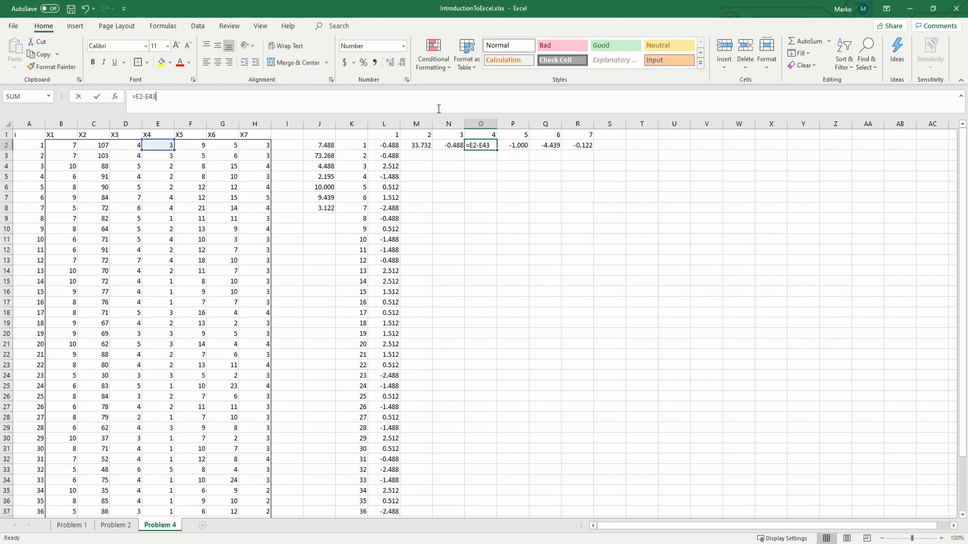
pyautogui.press('Return')
# Step: Make the mean references absolute in P2, Q2 and R2, using $F$43, $G$43 and $H$43
pyautogui.click(512, 145)
pyautogui.click(365, 100)
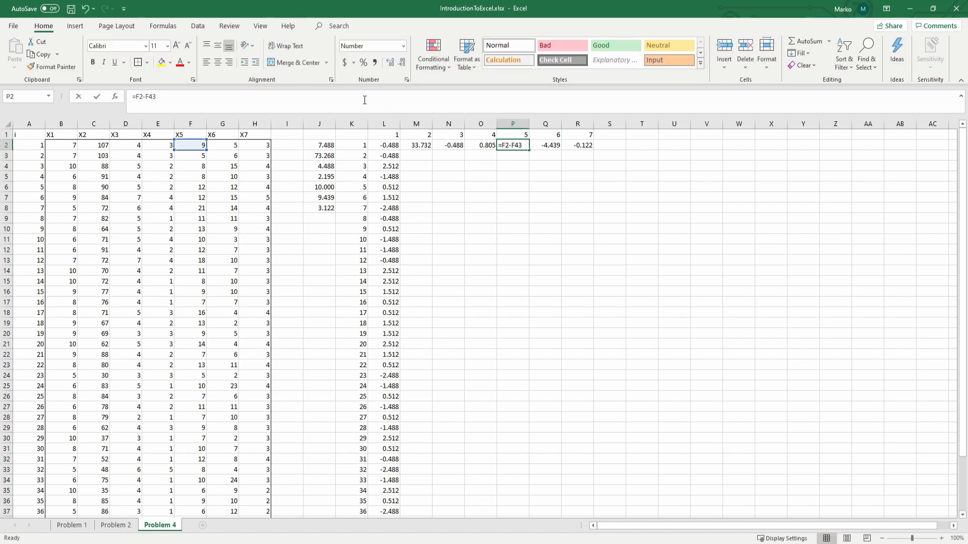
pyautogui.press('Return')
pyautogui.click(546, 145)
pyautogui.click(389, 98)
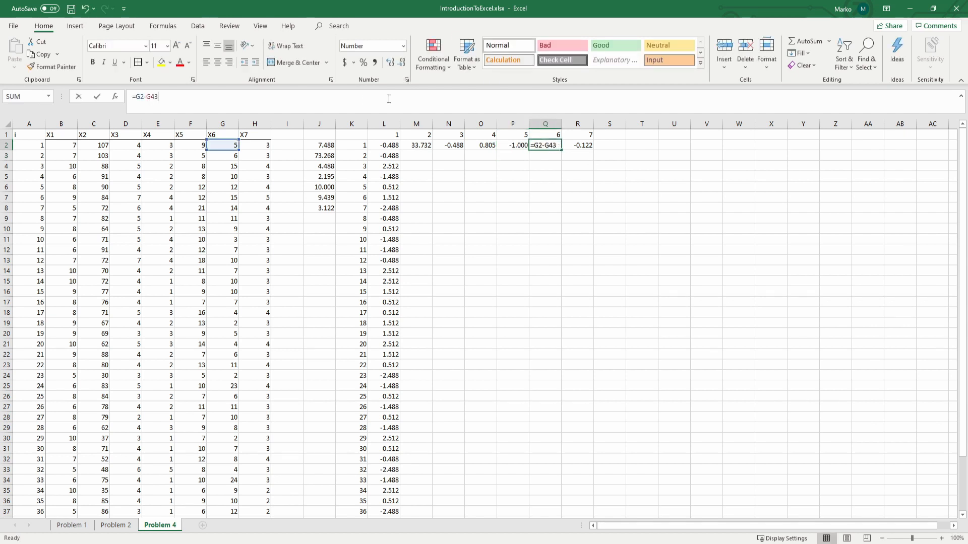
pyautogui.press('Return')
pyautogui.click(578, 146)
pyautogui.click(469, 96)
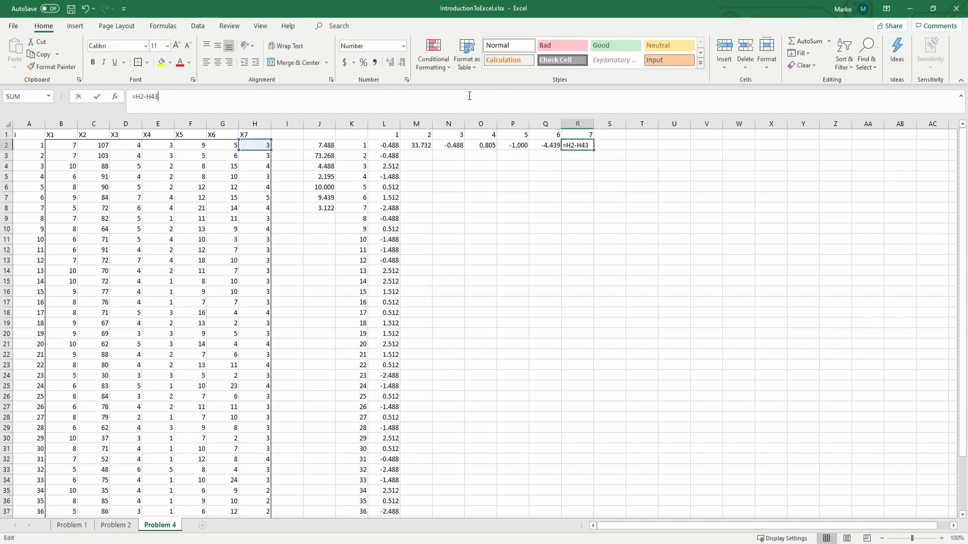
pyautogui.press('Return')
# Step: Fill the deviation formulas in M2:R2 down to row 42
pyautogui.click(412, 146)
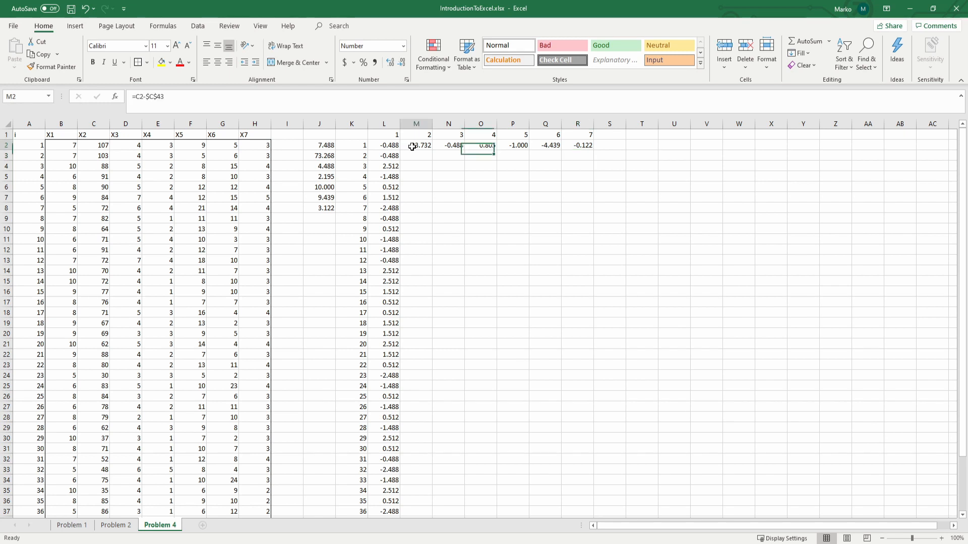
pyautogui.doubleClick(432, 149)
pyautogui.click(463, 146)
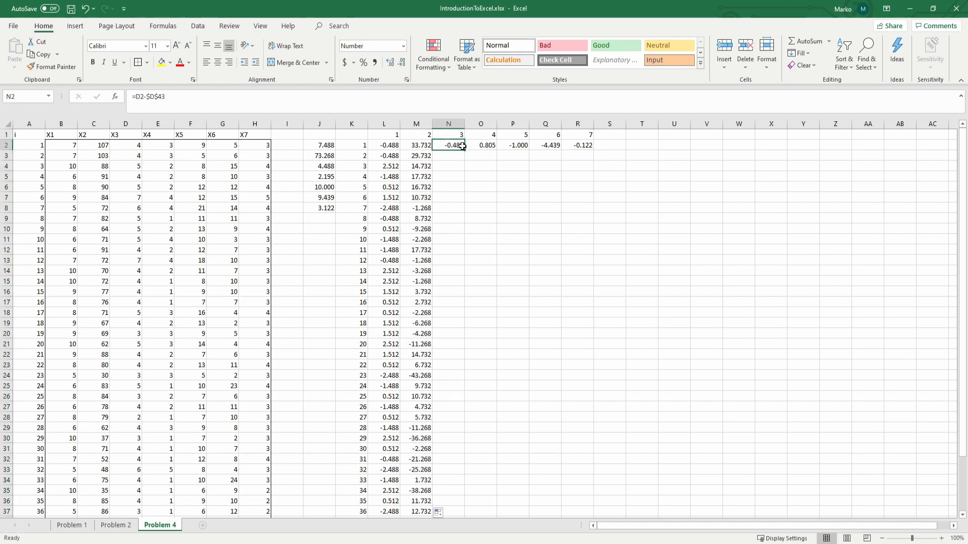
pyautogui.doubleClick(465, 150)
pyautogui.moveTo(485, 146); pyautogui.dragTo(580, 146)
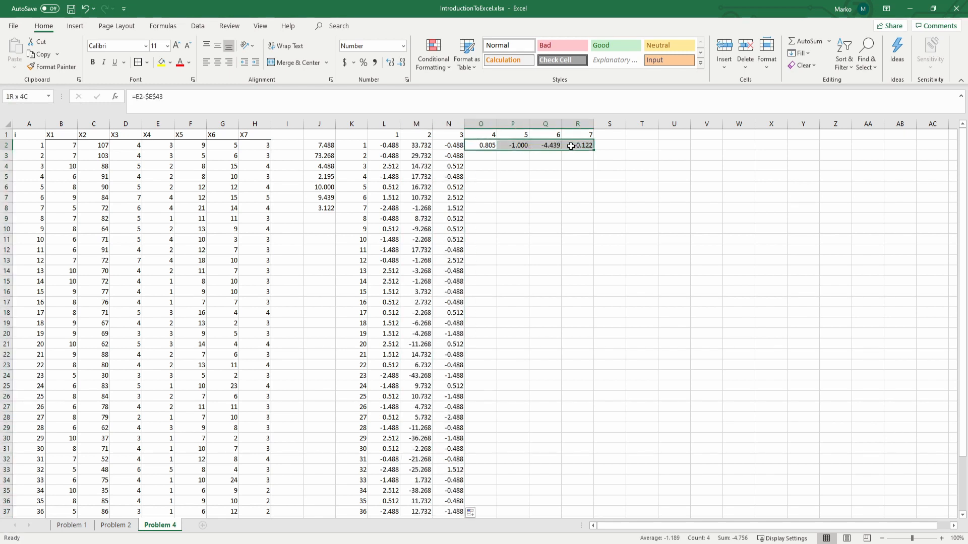
pyautogui.doubleClick(595, 150)
# Step: Check which observation and mean cells the filled deviation formula in P11 refers to
pyautogui.click(504, 240)
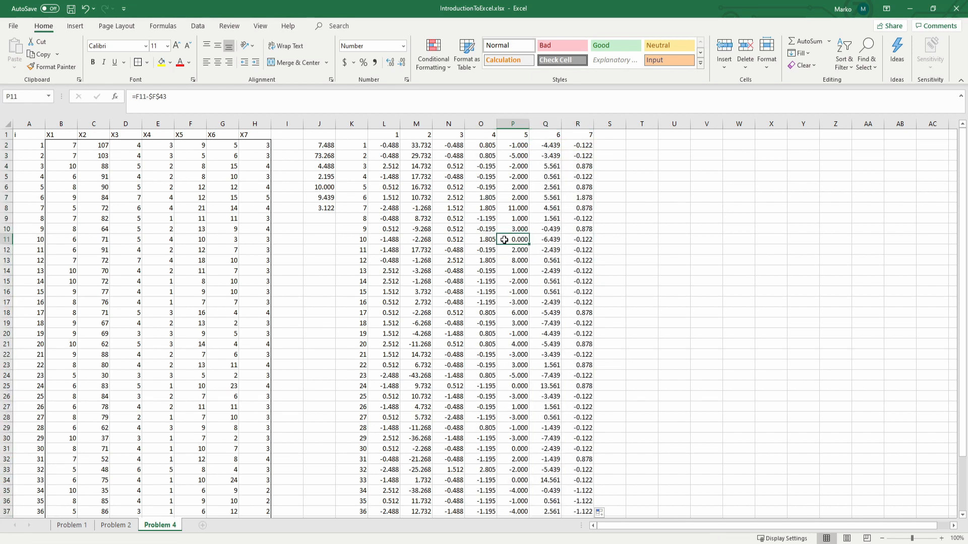
pyautogui.press('F2')
pyautogui.scroll(-4, 261, 254)
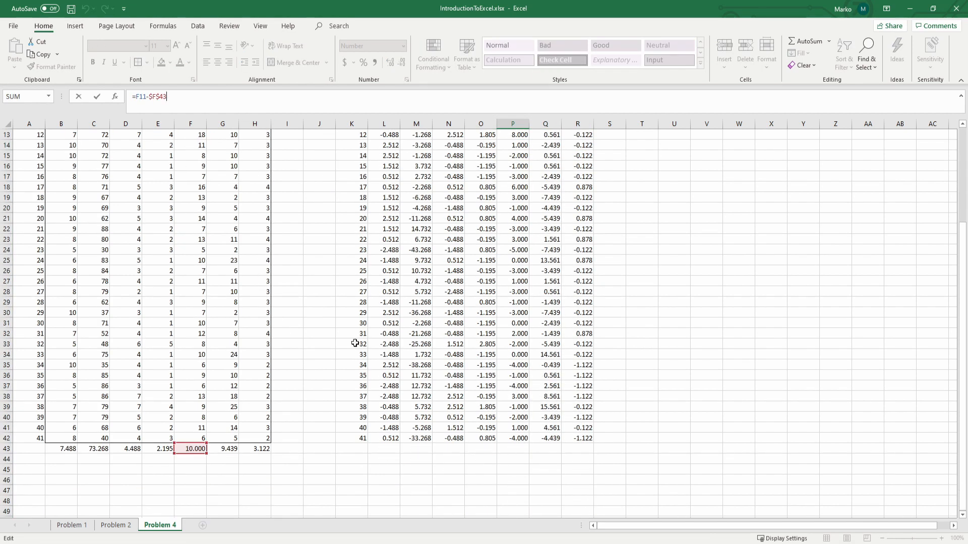
pyautogui.scroll(4, 341, 357)
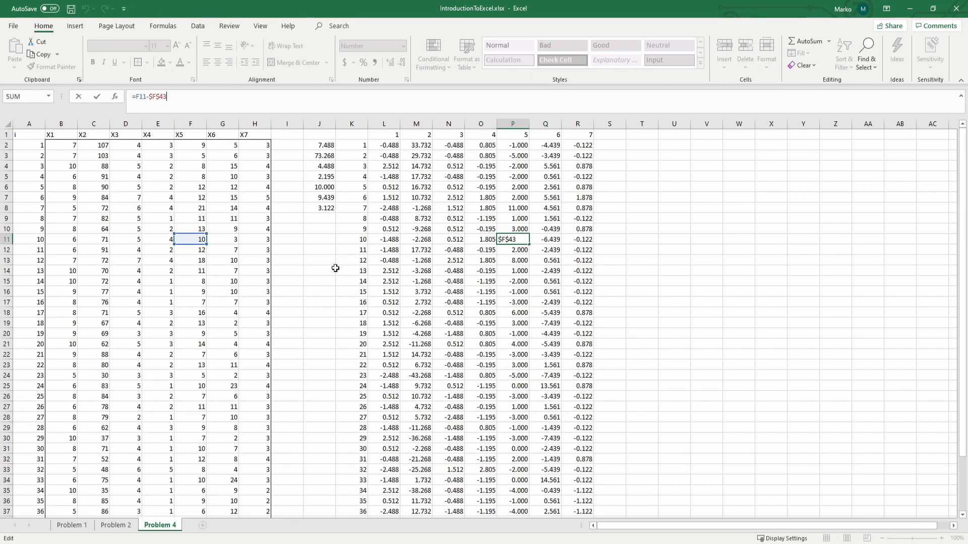
pyautogui.click(387, 147)
pyautogui.click(454, 280)
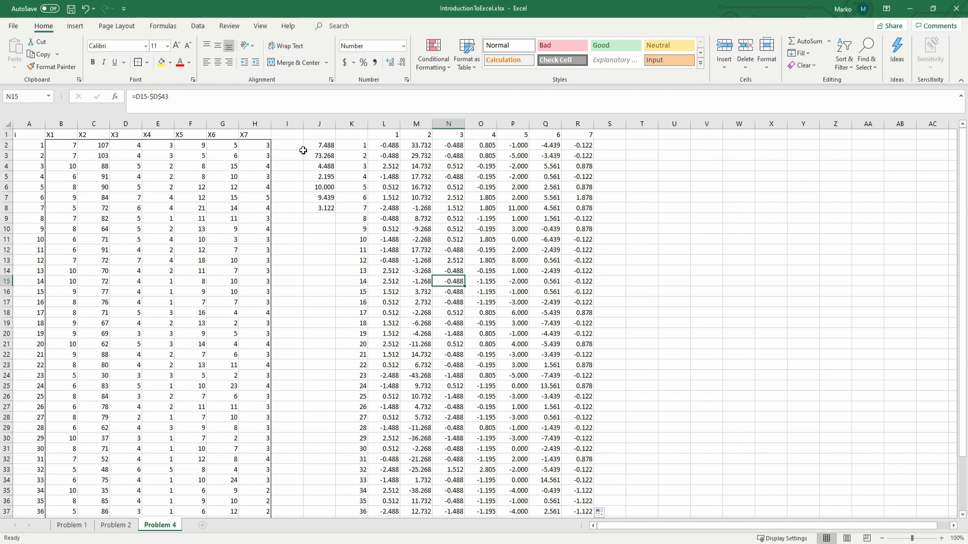
# Step: Examine the first observation in B2:H2, the means in B43:H43 and the matching deviations in L2:R2
pyautogui.moveTo(58, 146); pyautogui.dragTo(242, 146)
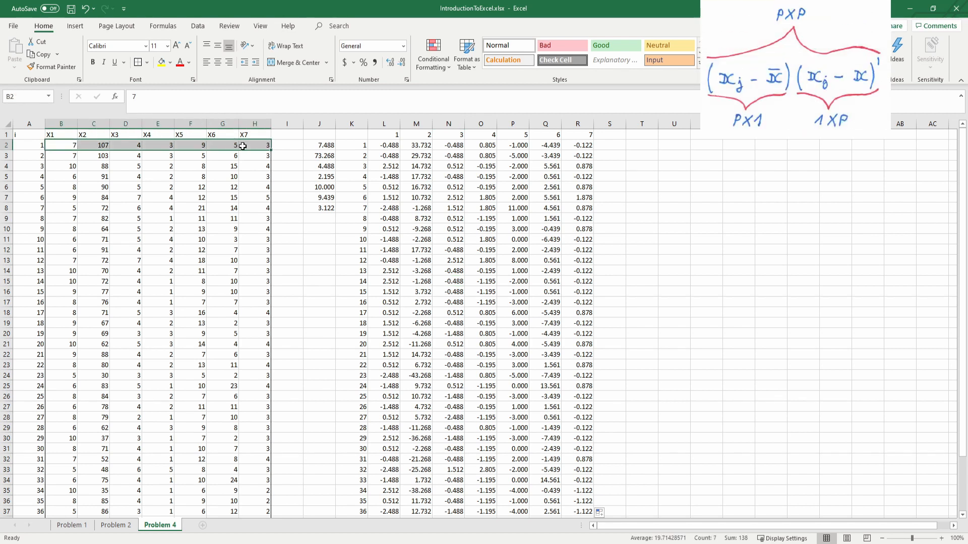
pyautogui.scroll(-6, 288, 218)
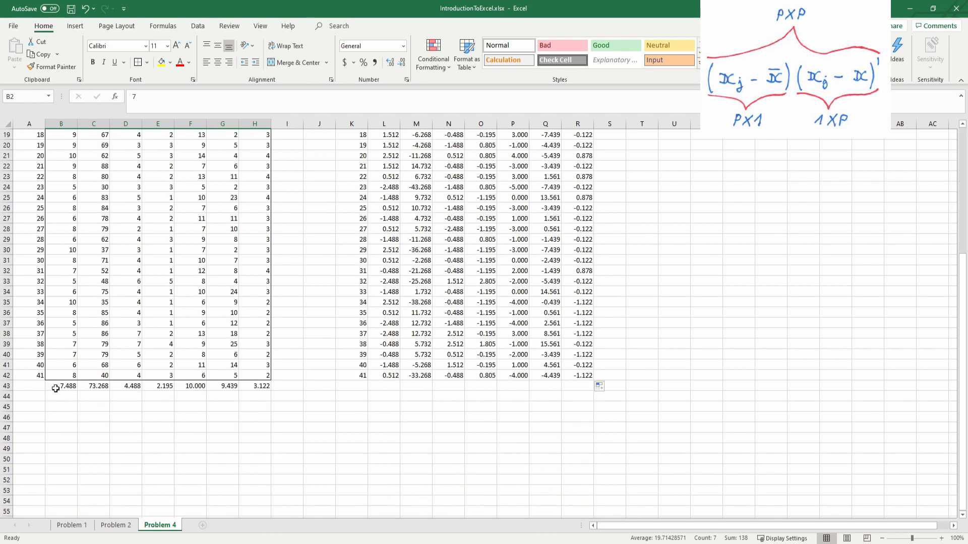
pyautogui.click(76, 389)
pyautogui.moveTo(76, 389); pyautogui.dragTo(251, 386)
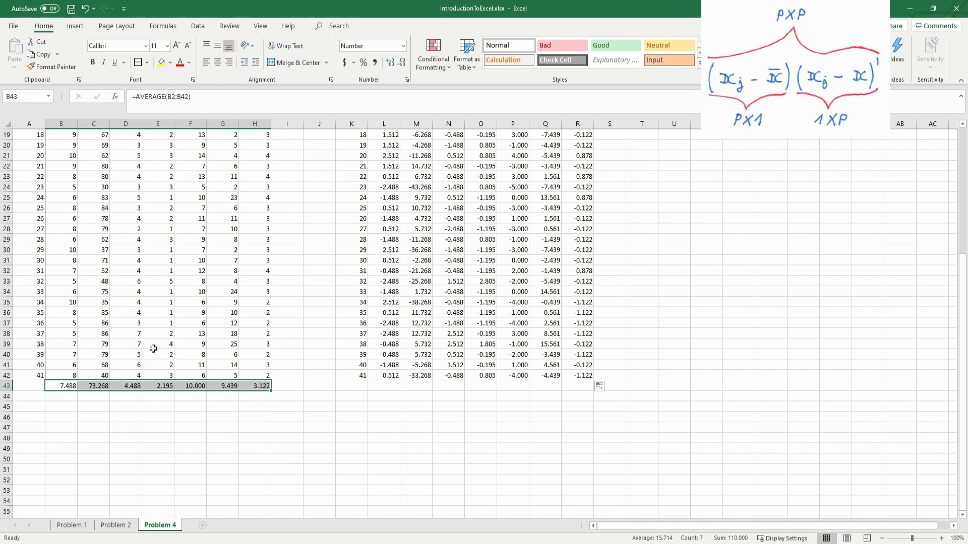
pyautogui.scroll(6, 153, 349)
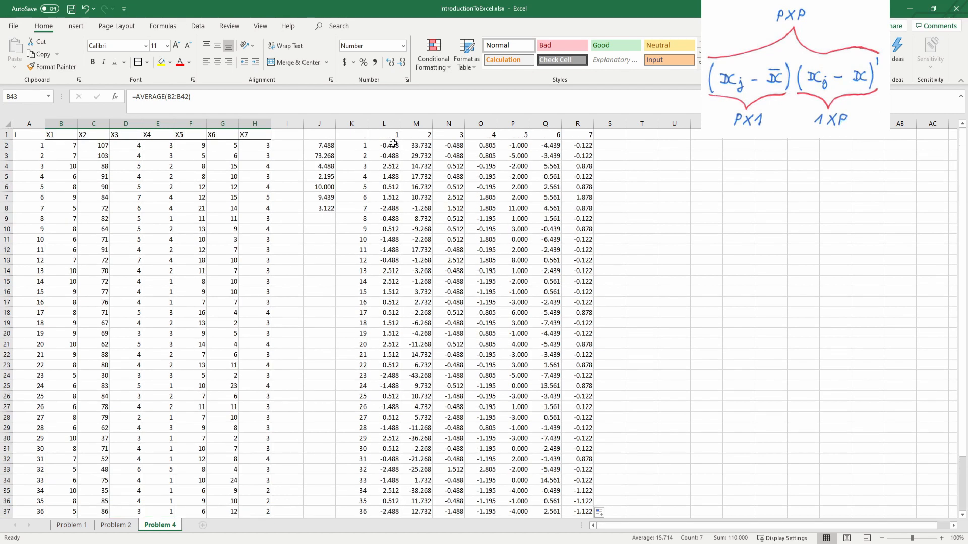
pyautogui.moveTo(394, 145); pyautogui.dragTo(575, 144)
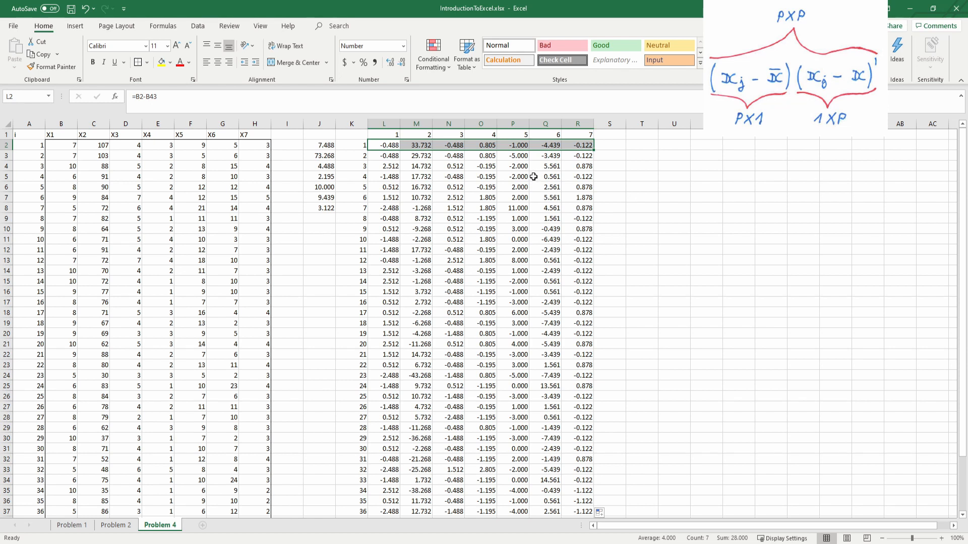
pyautogui.hotkey('ctrl', 'c')
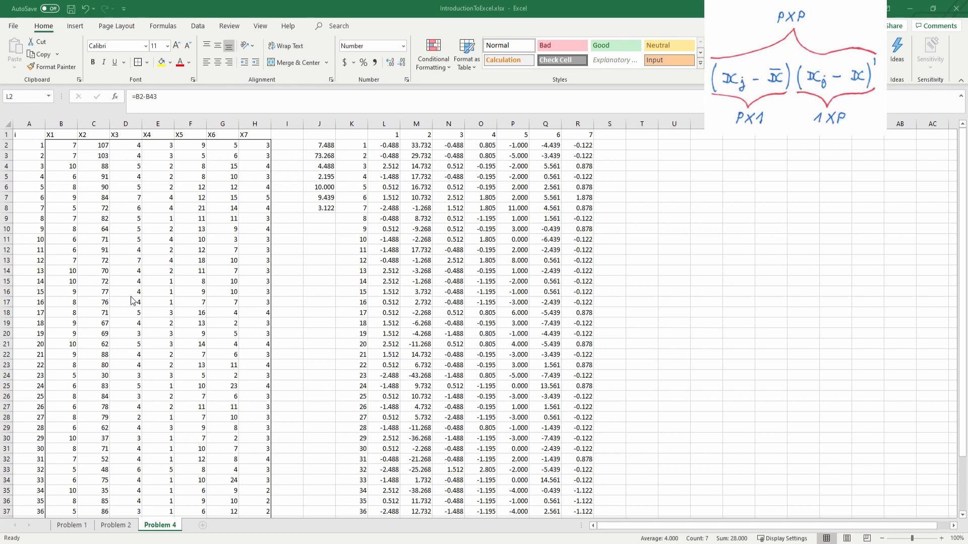
pyautogui.click(392, 148)
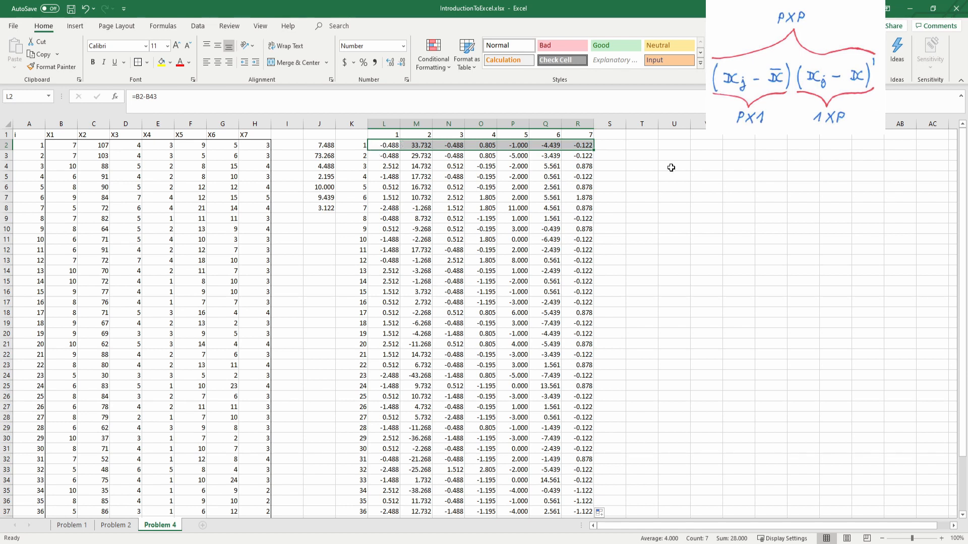
# Step: Note the matrix dimensions beside the deviations: px1 in T2, 1xp in U2 and pxp in T3
pyautogui.click(647, 145)
pyautogui.write('p')
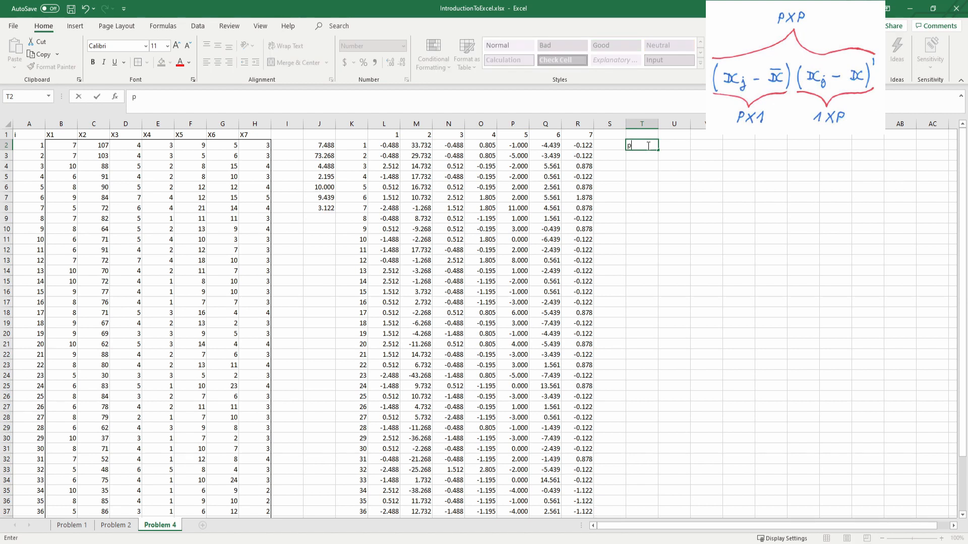
pyautogui.write('x1')
pyautogui.press('Tab')
pyautogui.write('1')
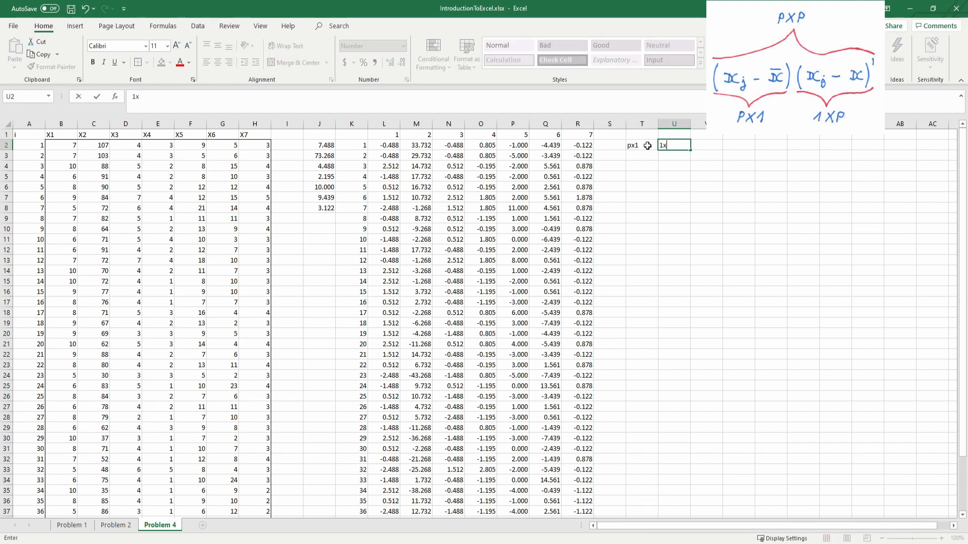
pyautogui.press('Return')
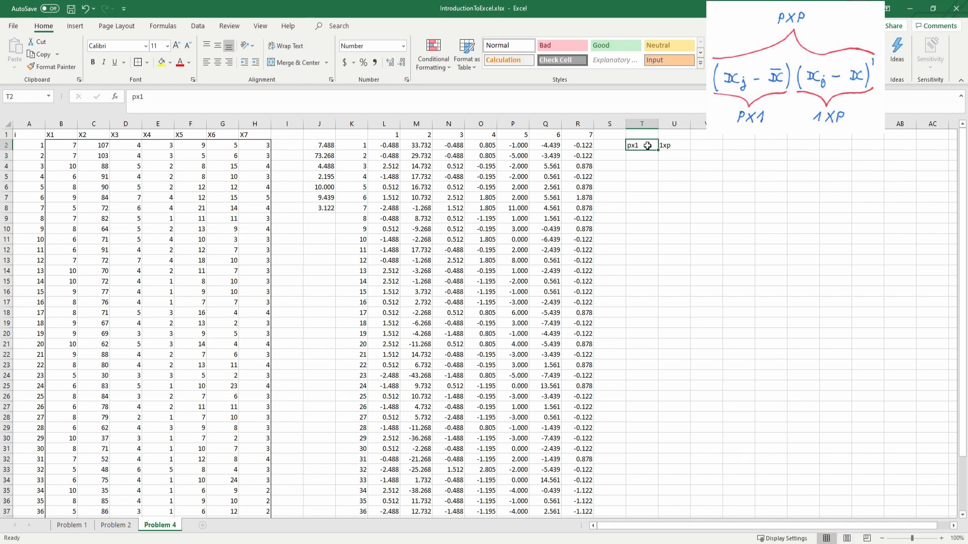
pyautogui.write('pxp')
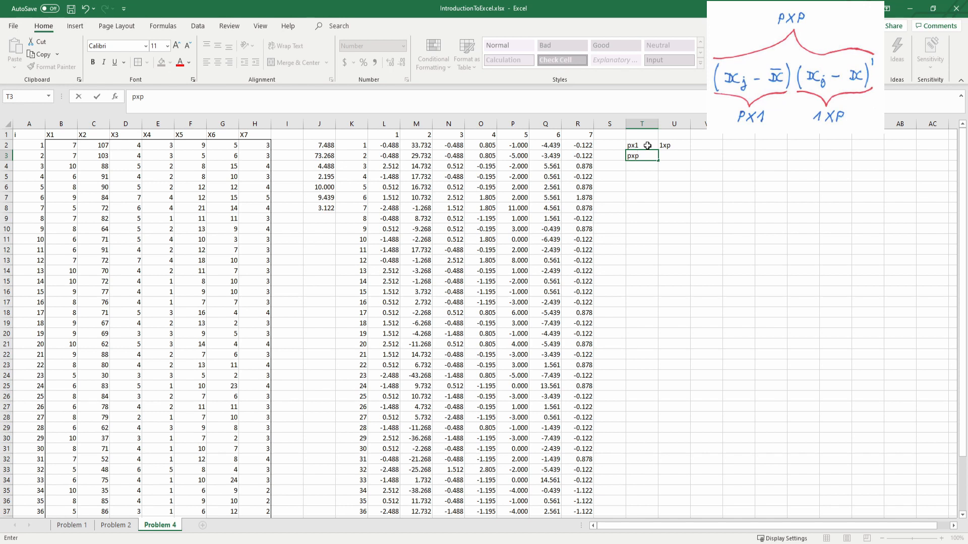
pyautogui.click(647, 145)
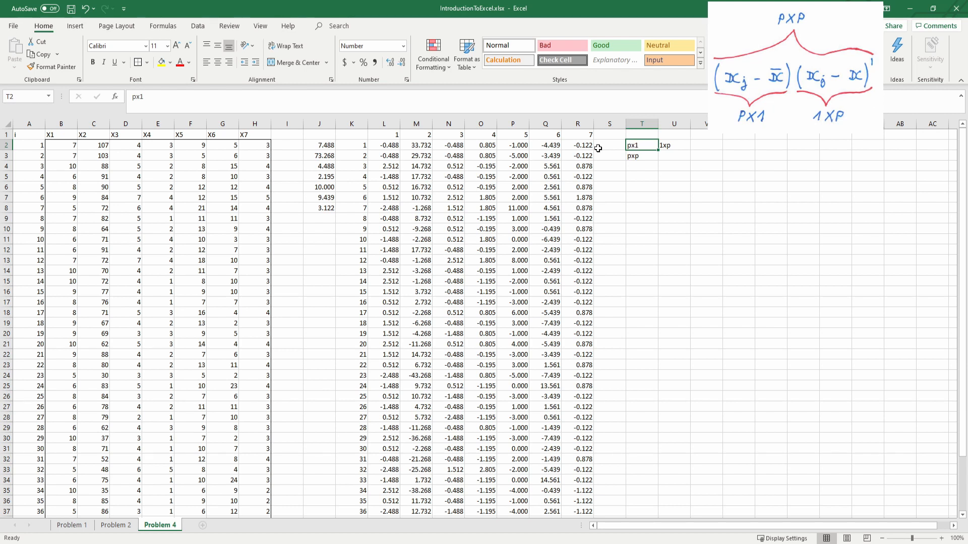
# Step: Number the rows of a 7×7 matrix frame by entering 1 to 7 in U7:U13
pyautogui.moveTo(587, 145); pyautogui.dragTo(394, 151)
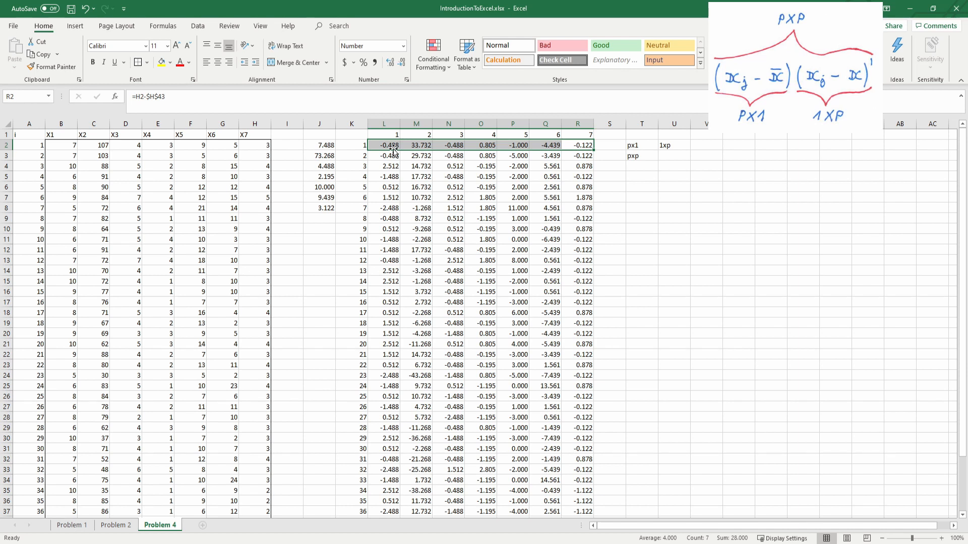
pyautogui.click(639, 179)
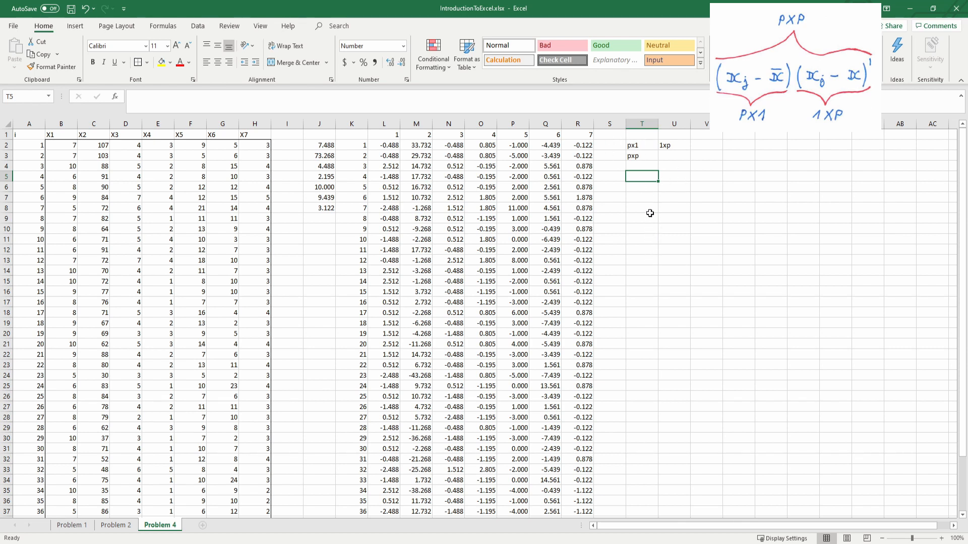
pyautogui.click(671, 197)
pyautogui.write('1')
pyautogui.press('Return')
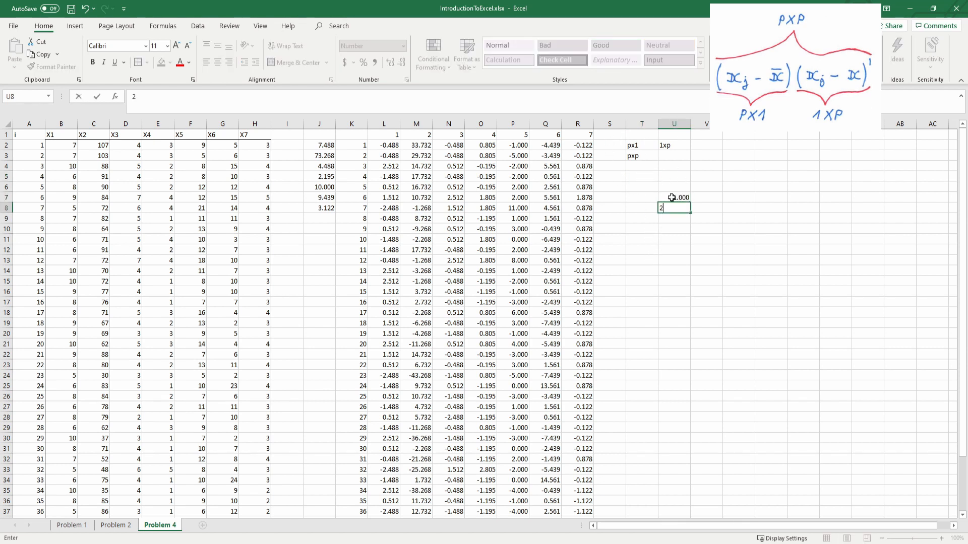
pyautogui.write('2')
pyautogui.press('Return')
pyautogui.write('3')
pyautogui.press('Return')
pyautogui.write('4')
pyautogui.press('Return')
pyautogui.write('5')
pyautogui.press('Return')
pyautogui.write('6')
pyautogui.press('Return')
pyautogui.write('7')
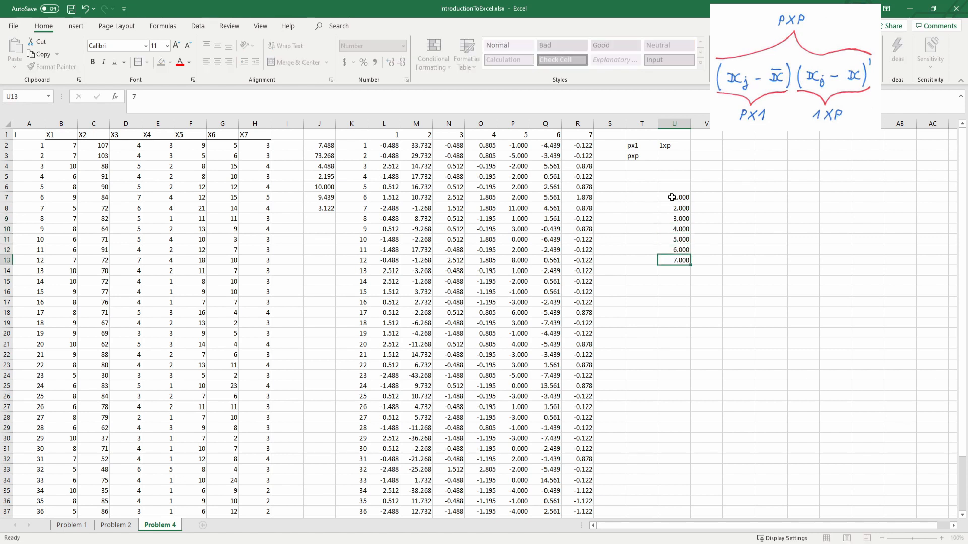
# Step: Number the columns of the matrix frame by filling the series 1 to 7 across V6:AB6
pyautogui.click(702, 191)
pyautogui.write('1')
pyautogui.press('Tab')
pyautogui.write('2')
pyautogui.click(719, 189)
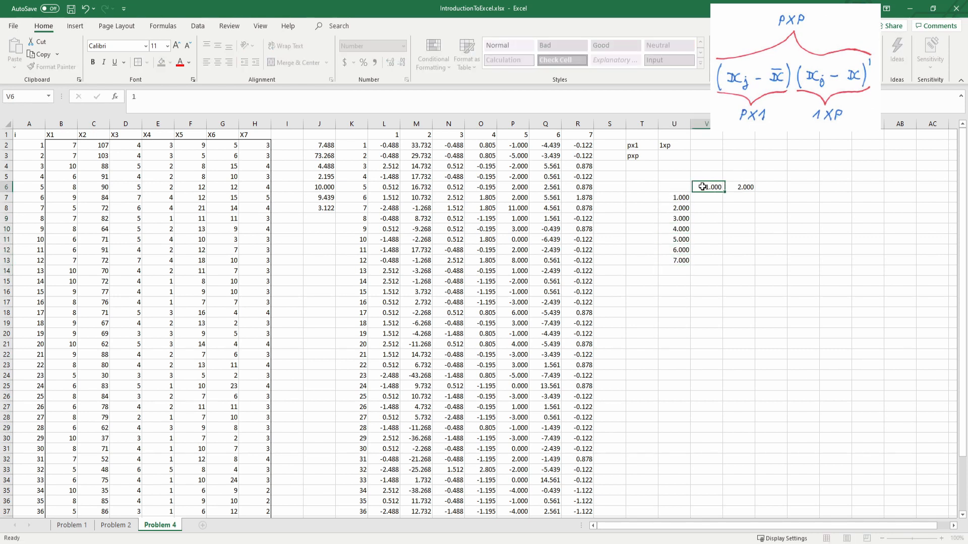
pyautogui.moveTo(719, 189); pyautogui.dragTo(914, 188)
pyautogui.hotkey('ctrl', 'z')
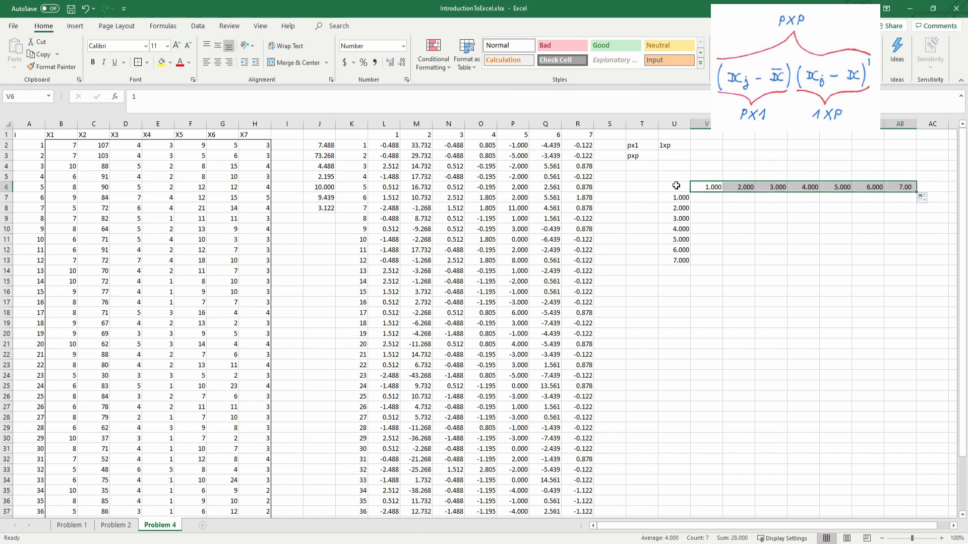
# Step: Copy the numbered matrix frame U6:AB13 and paste it at U16
pyautogui.moveTo(674, 186); pyautogui.dragTo(913, 262)
pyautogui.hotkey('ctrl', 'c')
pyautogui.click(672, 292)
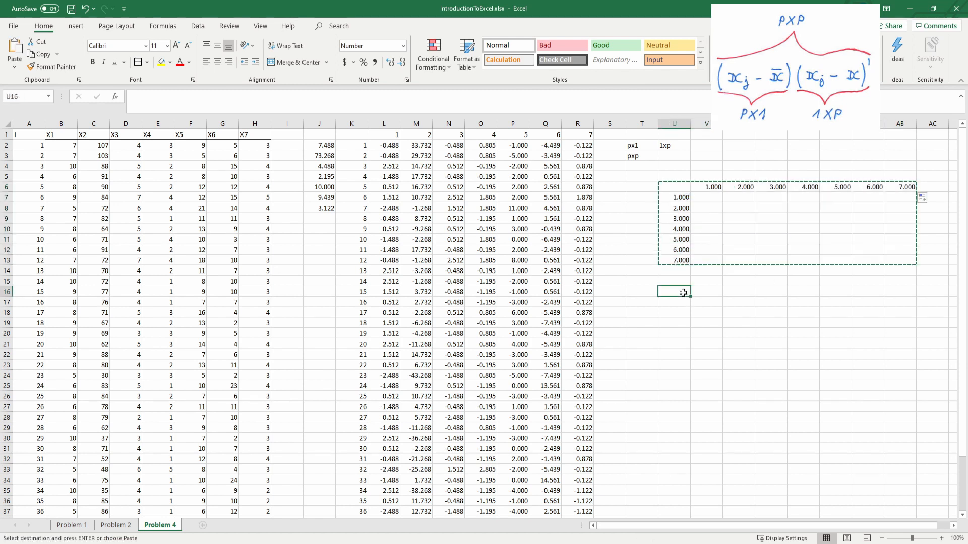
pyautogui.hotkey('ctrl', 'v')
pyautogui.click(657, 267)
pyautogui.click(710, 218)
pyautogui.click(709, 201)
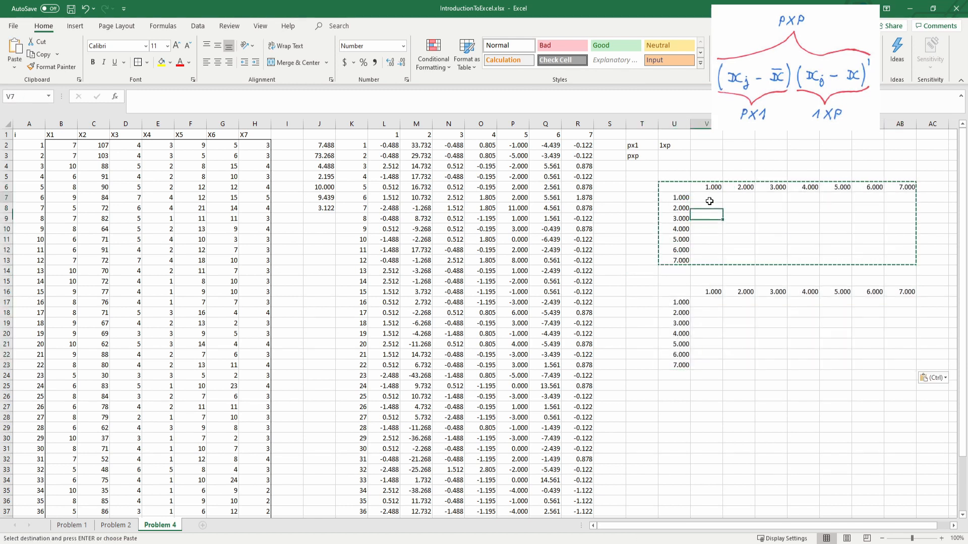
pyautogui.press('Escape')
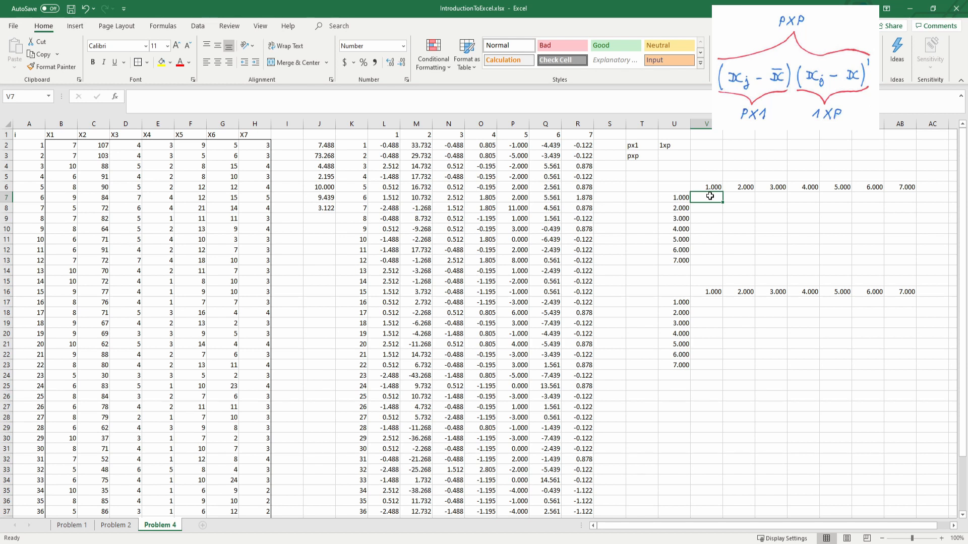
# Step: Enter the array formula =MMULT(TRANSPOSE(L2:R2),L2:R2) in V7:AB13
pyautogui.keyDown('shift'); pyautogui.click(900, 256); pyautogui.keyUp('shift')
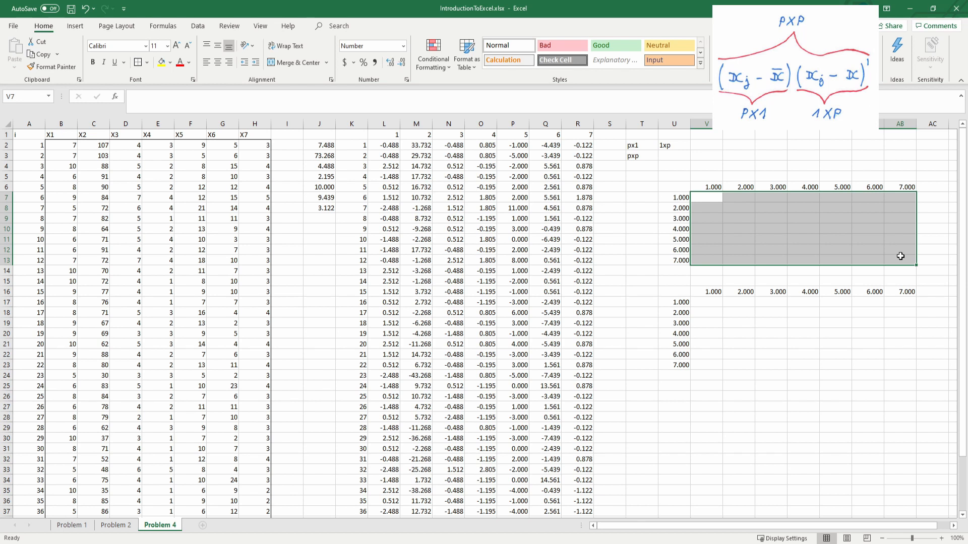
pyautogui.write('=')
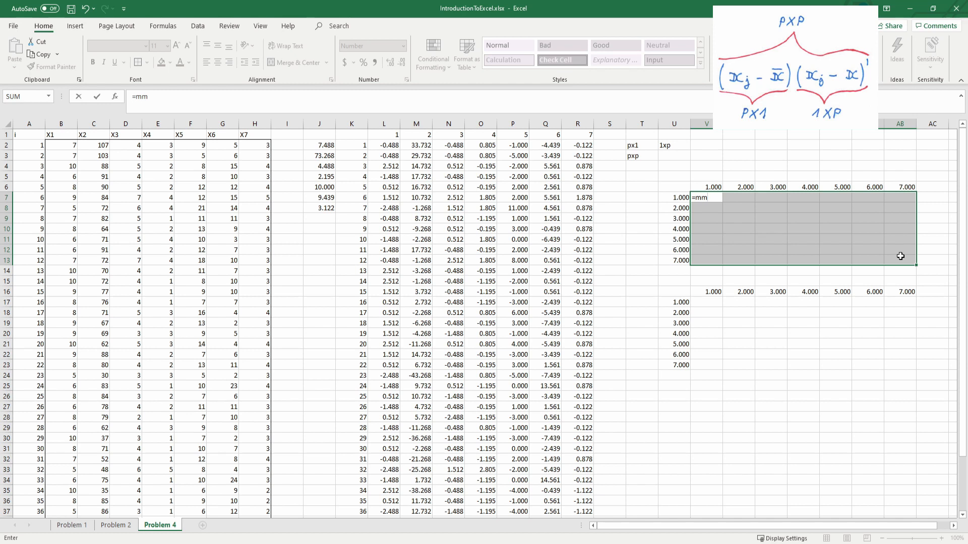
pyautogui.write('mm')
pyautogui.press('Tab')
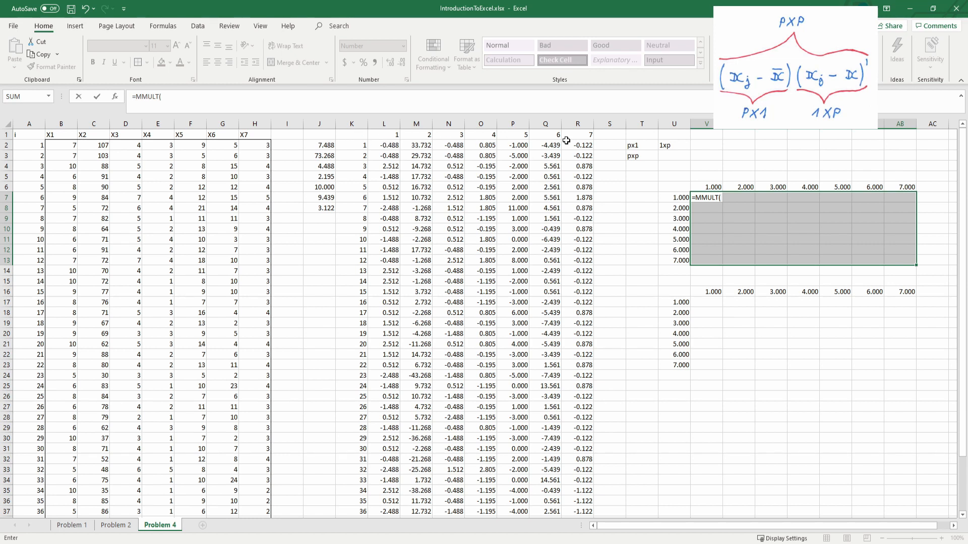
pyautogui.write('tra')
pyautogui.press('Tab')
pyautogui.click(381, 143)
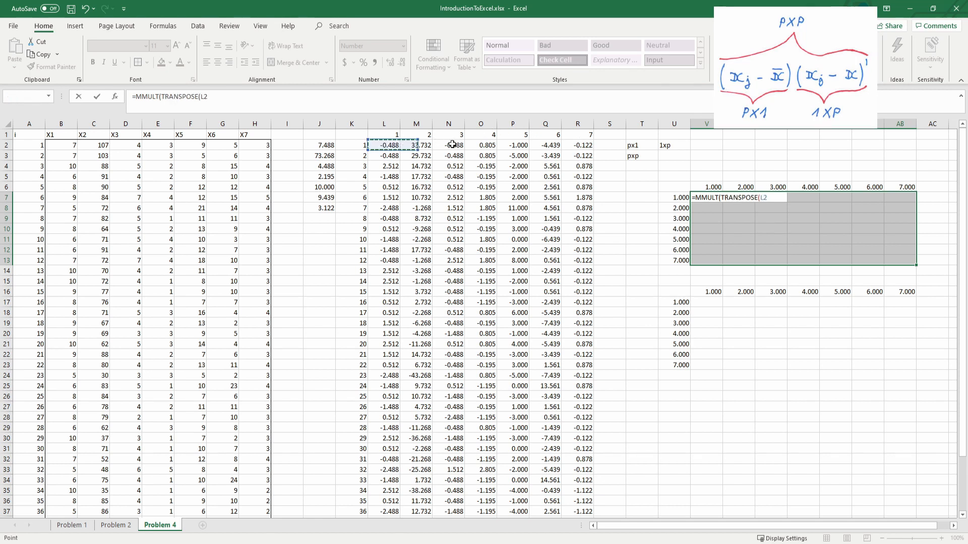
pyautogui.moveTo(452, 145); pyautogui.dragTo(573, 143)
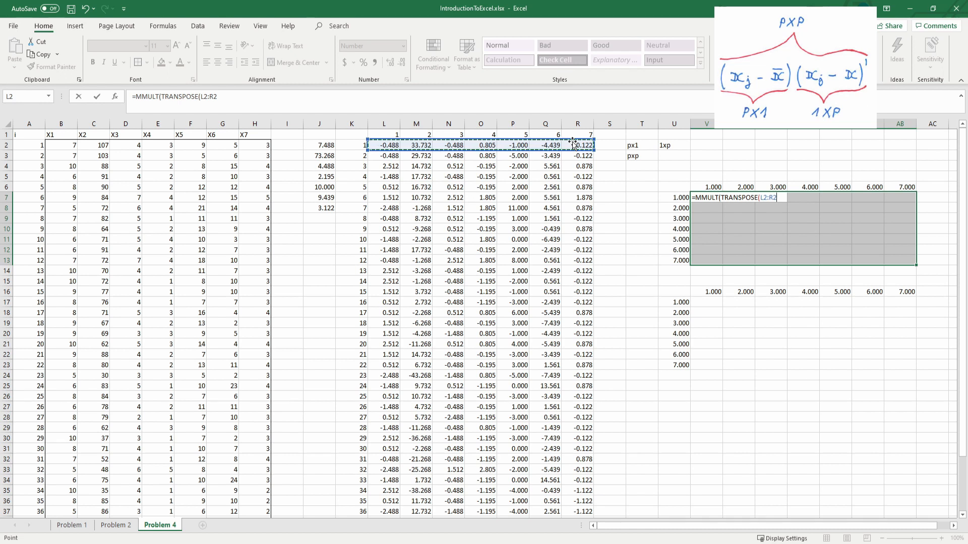
pyautogui.write('),')
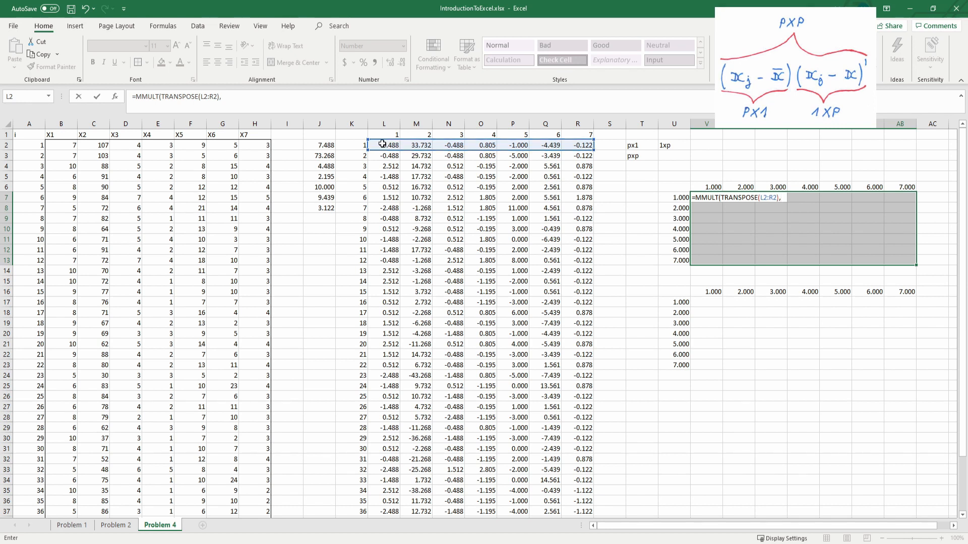
pyautogui.moveTo(382, 144); pyautogui.dragTo(551, 142)
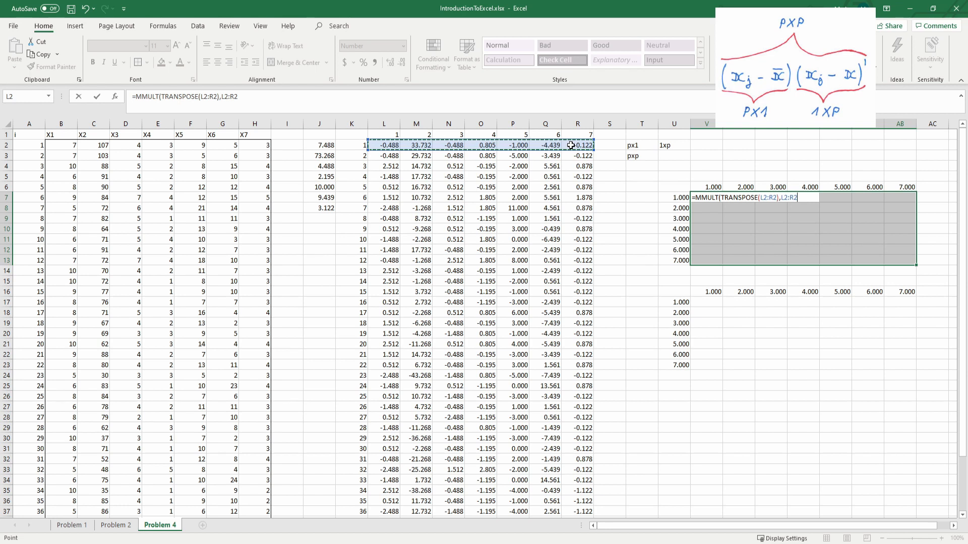
pyautogui.write(')')
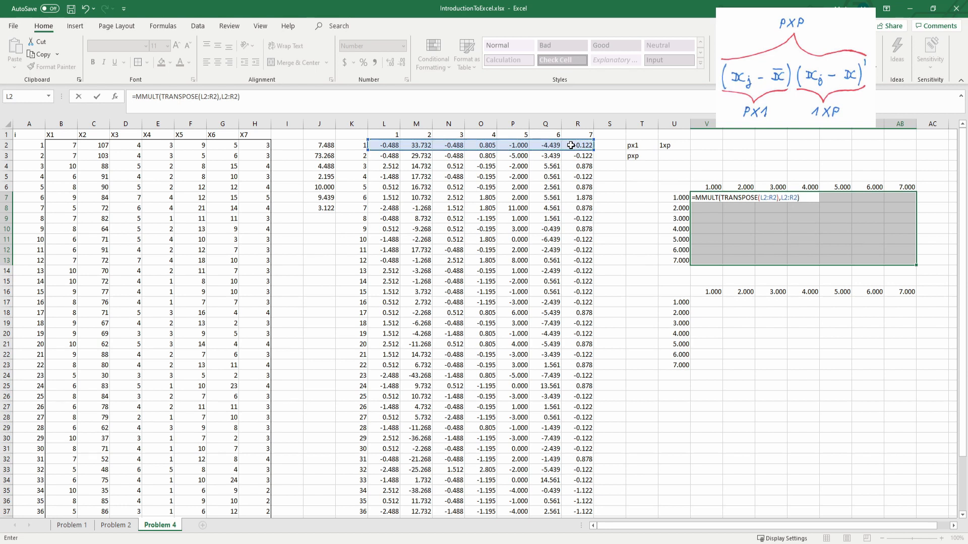
pyautogui.hotkey('ctrl', 'shift', 'Return')
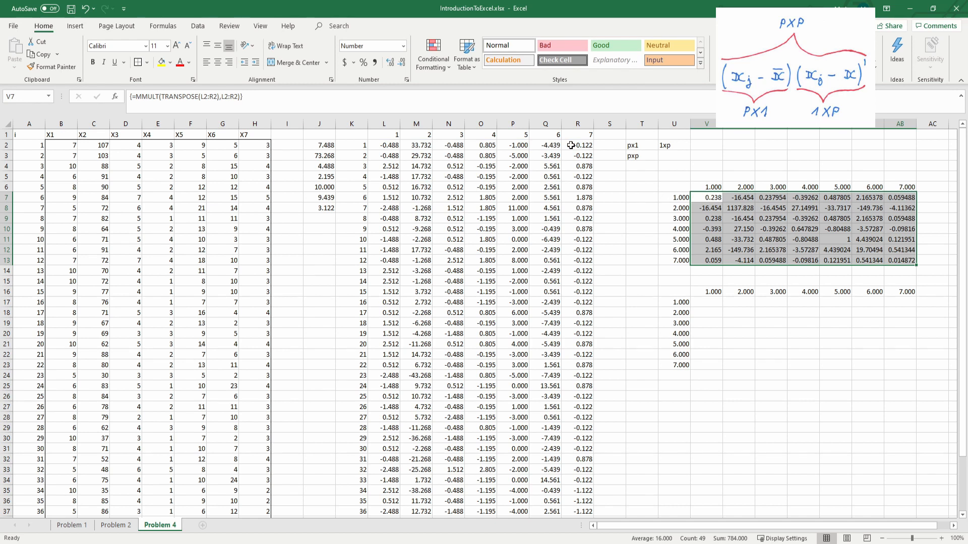
pyautogui.click(811, 228)
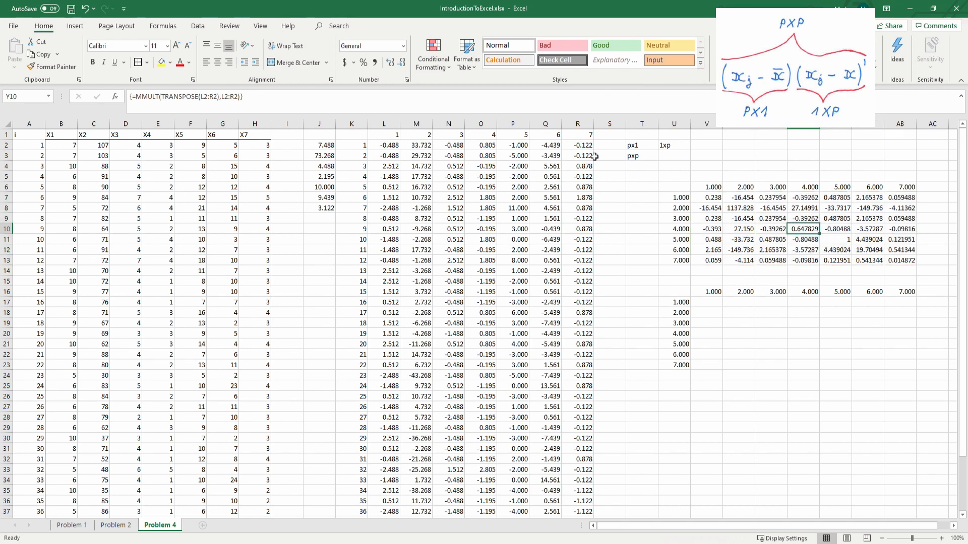
pyautogui.click(711, 200)
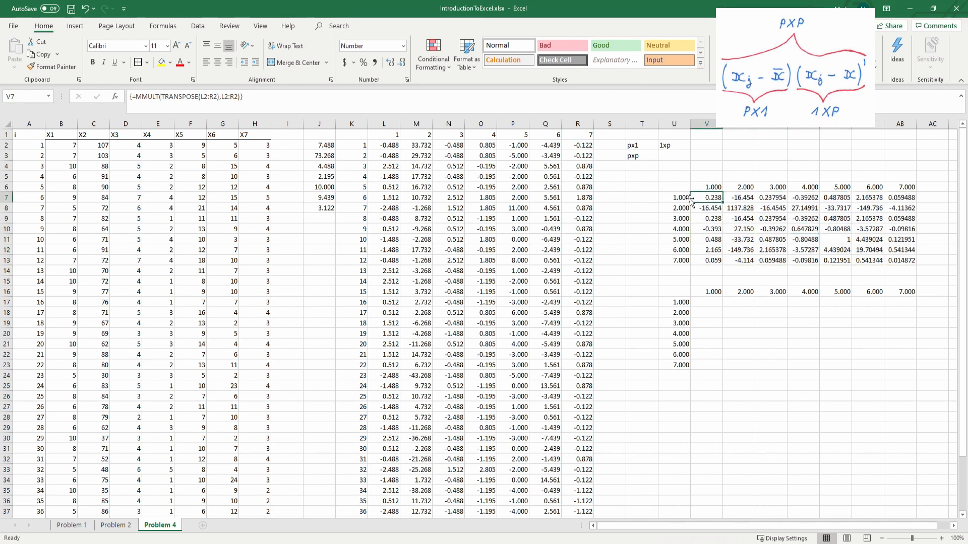
# Step: Remove the decimals from the row and column numbers of both matrix frames in U7:U23, V6:AB6 and V16:AB16
pyautogui.moveTo(686, 198); pyautogui.dragTo(675, 350)
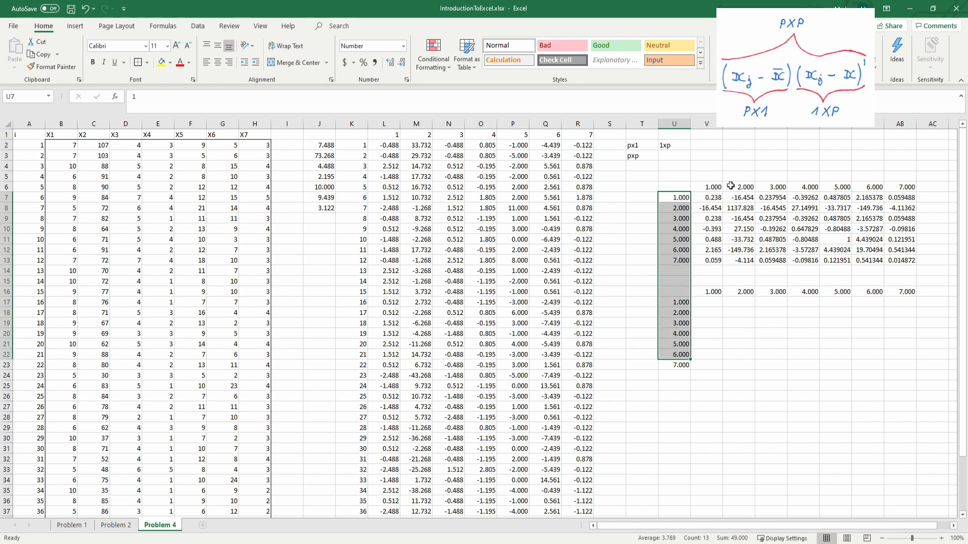
pyautogui.keyDown('ctrl'); pyautogui.moveTo(713, 187); pyautogui.dragTo(892, 189); pyautogui.keyUp('ctrl')
pyautogui.keyDown('ctrl'); pyautogui.moveTo(711, 291); pyautogui.dragTo(907, 291); pyautogui.keyUp('ctrl')
pyautogui.keyDown('ctrl'); pyautogui.click(680, 364); pyautogui.keyUp('ctrl')
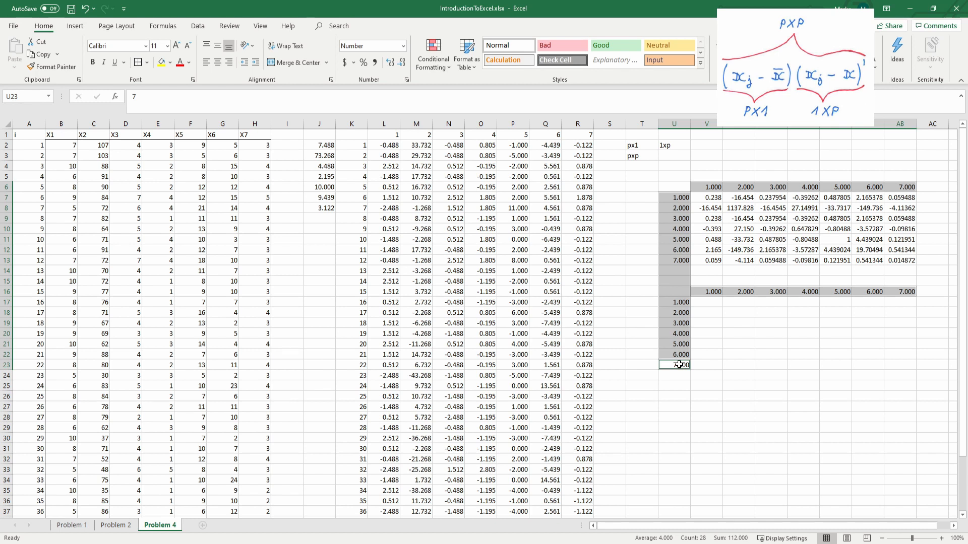
pyautogui.scroll(-4, 408, 314)
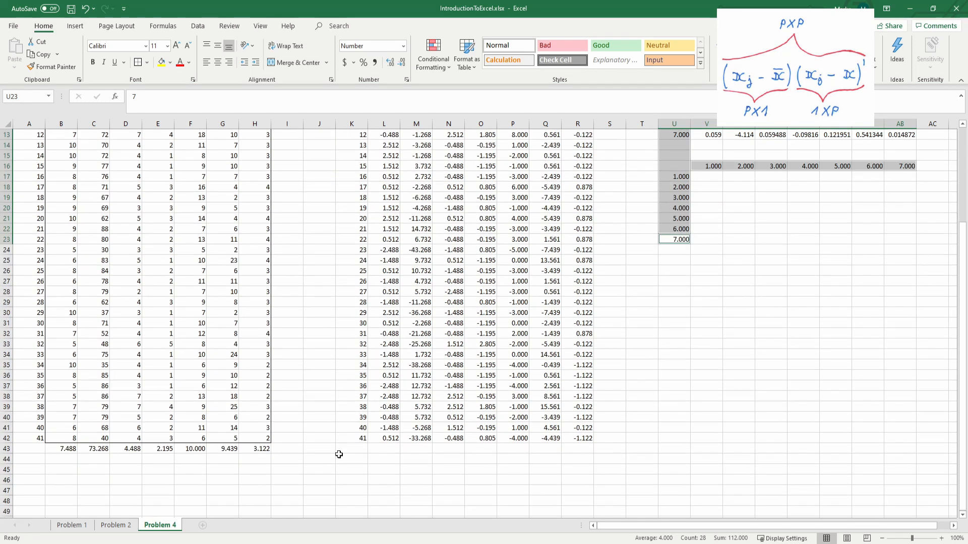
pyautogui.scroll(4, 425, 408)
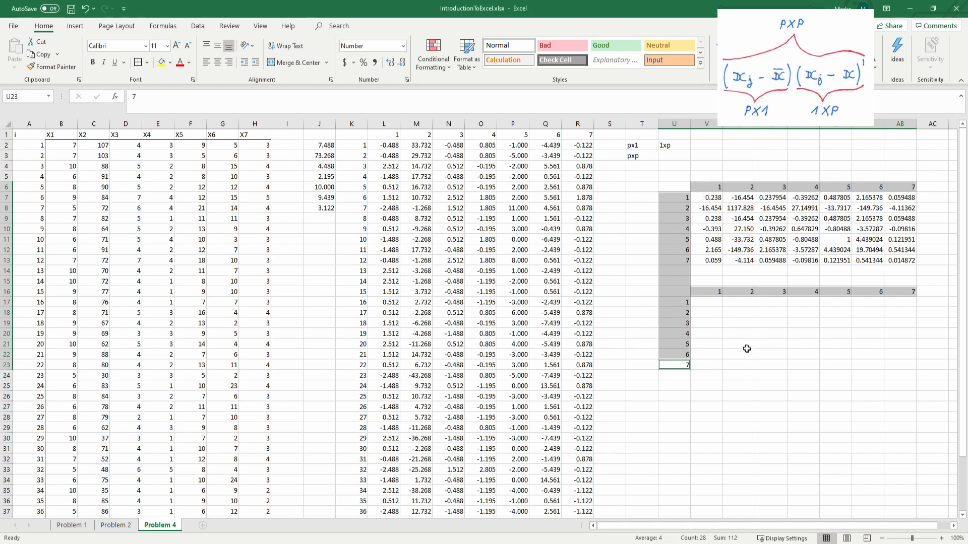
pyautogui.hotkey('ctrl', 'z')
# Step: Enter the array formula =MMULT(TRANSPOSE(L2:R2),L2:R2) in the second matrix frame, V17:AB23
pyautogui.click(712, 302)
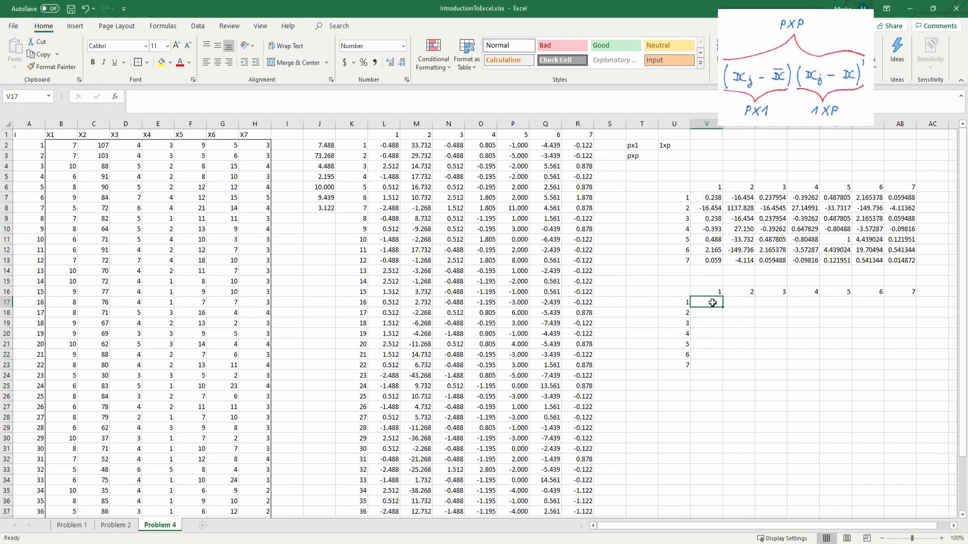
pyautogui.keyDown('shift'); pyautogui.click(901, 366); pyautogui.keyUp('shift')
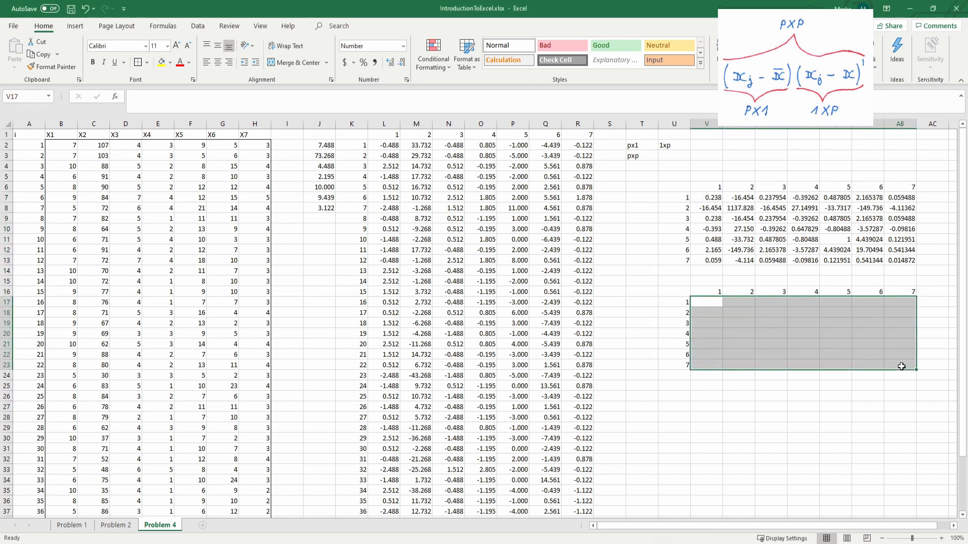
pyautogui.write('=mm')
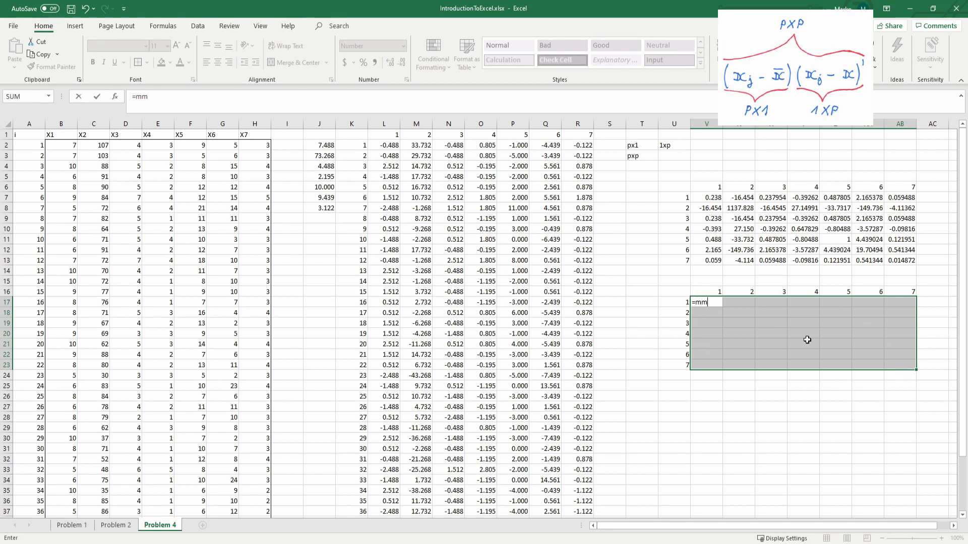
pyautogui.press('Tab')
pyautogui.write('tra')
pyautogui.press('Tab')
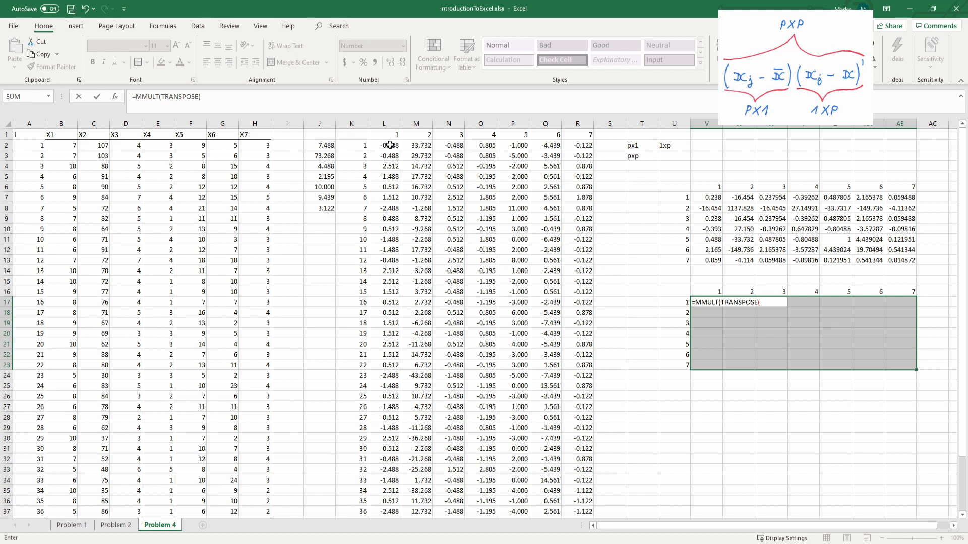
pyautogui.moveTo(388, 145); pyautogui.dragTo(571, 143)
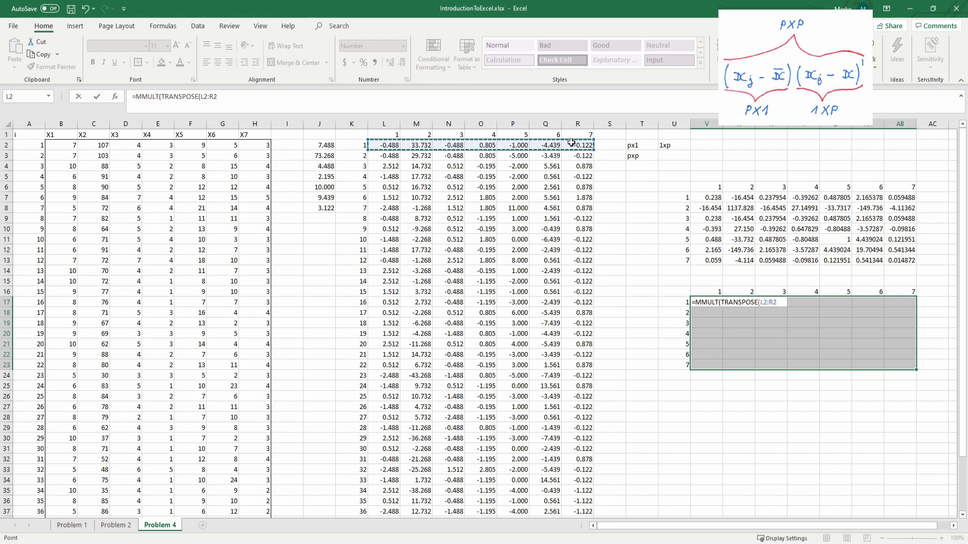
pyautogui.write('),')
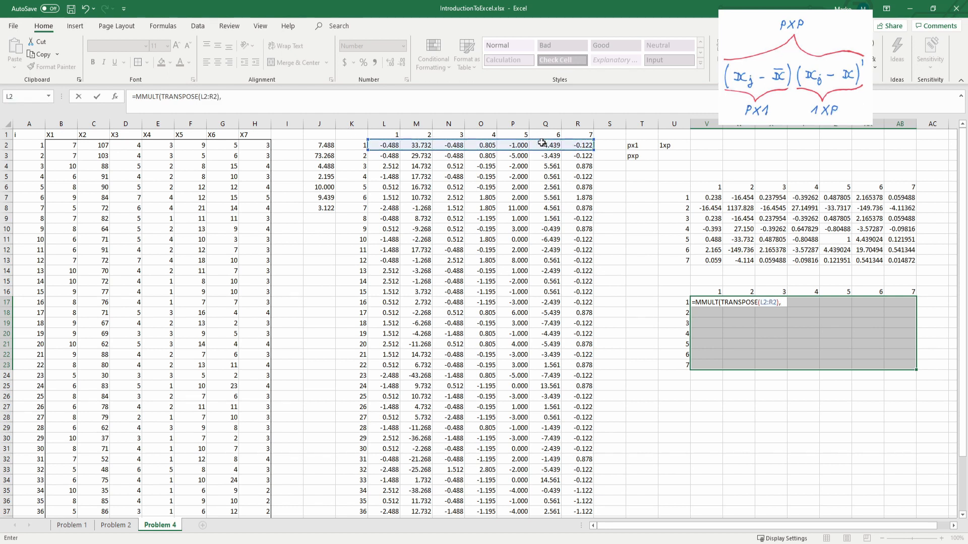
pyautogui.moveTo(388, 149); pyautogui.dragTo(574, 145)
pyautogui.write(')')
pyautogui.hotkey('ctrl', 'shift', 'Return')
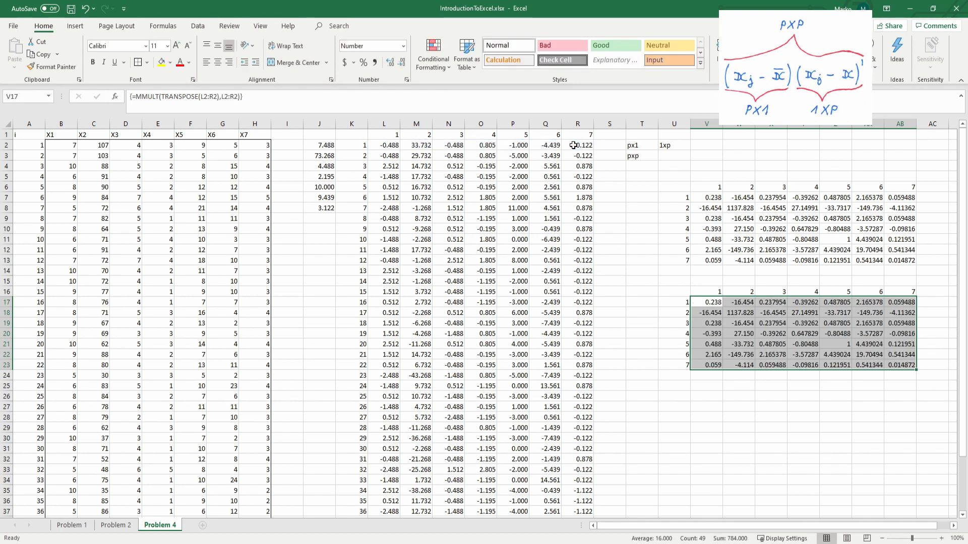
pyautogui.click(712, 199)
pyautogui.click(718, 301)
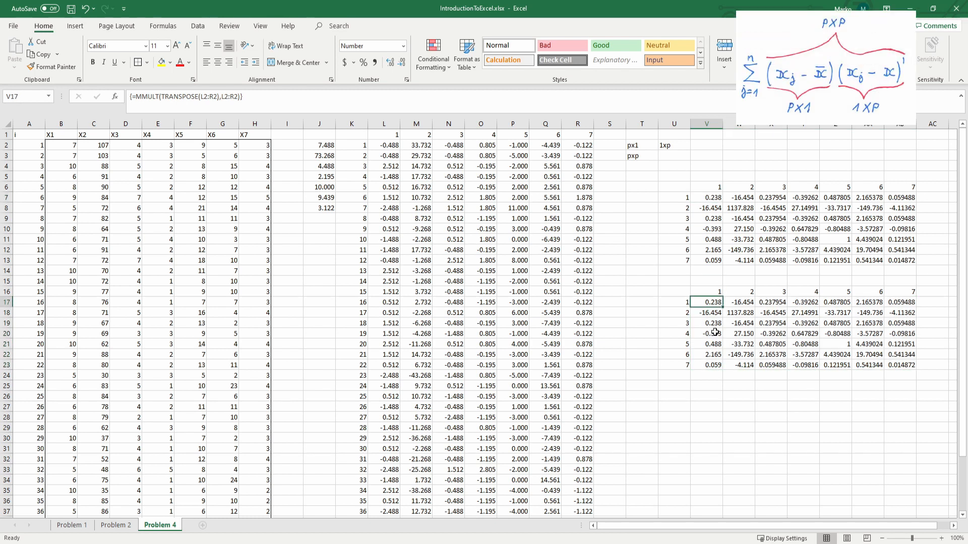
pyautogui.click(715, 333)
pyautogui.click(721, 302)
pyautogui.click(424, 91)
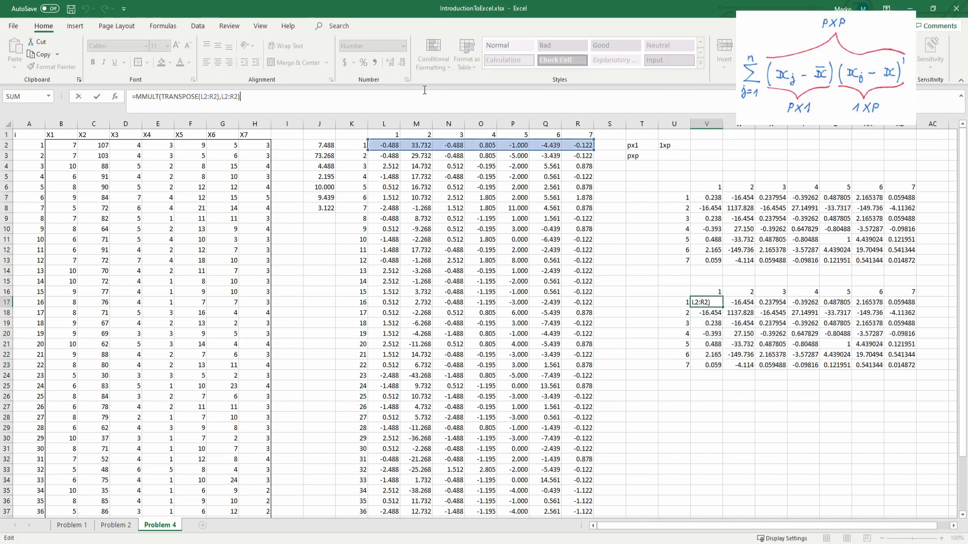
pyautogui.press('Escape')
# Step: Change the array formula of the second matrix, V17:AB23, to =MMULT(TRANSPOSE(L3:R3),L3:R3) so it uses the second observation
pyautogui.keyDown('shift'); pyautogui.click(911, 366); pyautogui.keyUp('shift')
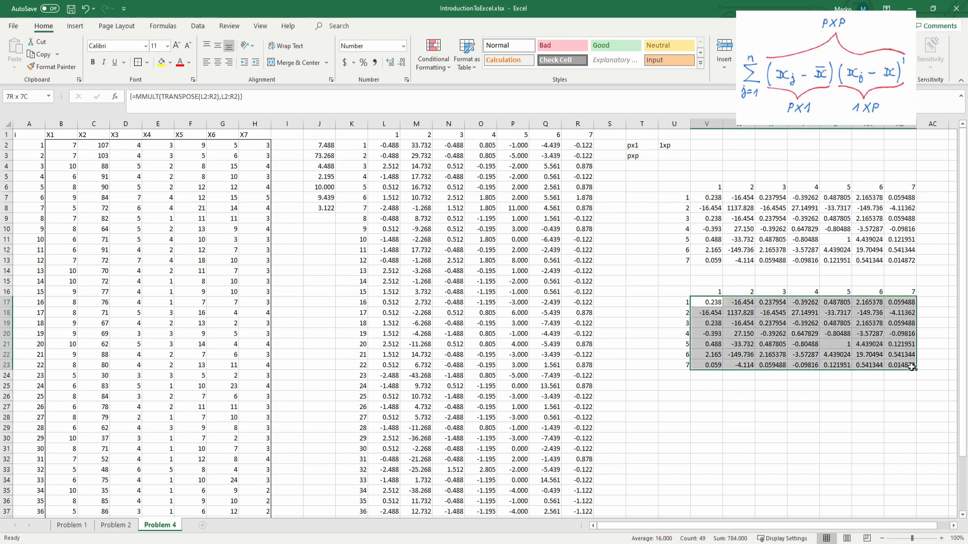
pyautogui.click(473, 95)
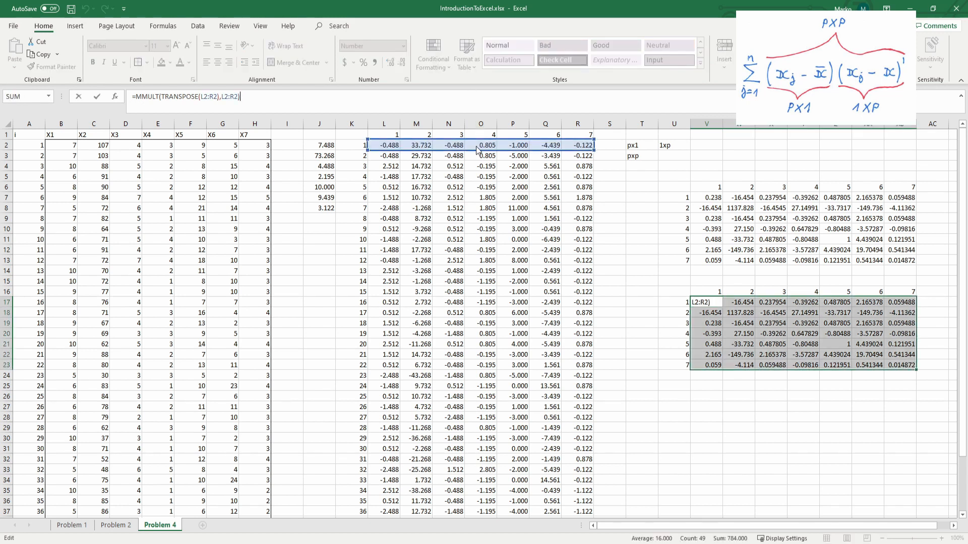
pyautogui.moveTo(479, 141); pyautogui.dragTo(426, 154)
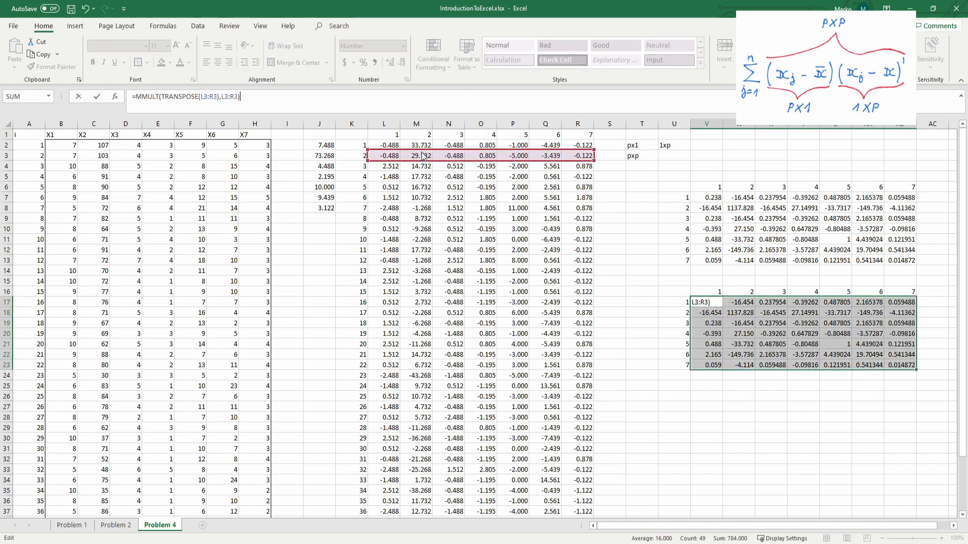
pyautogui.hotkey('ctrl', 'shift', 'Return')
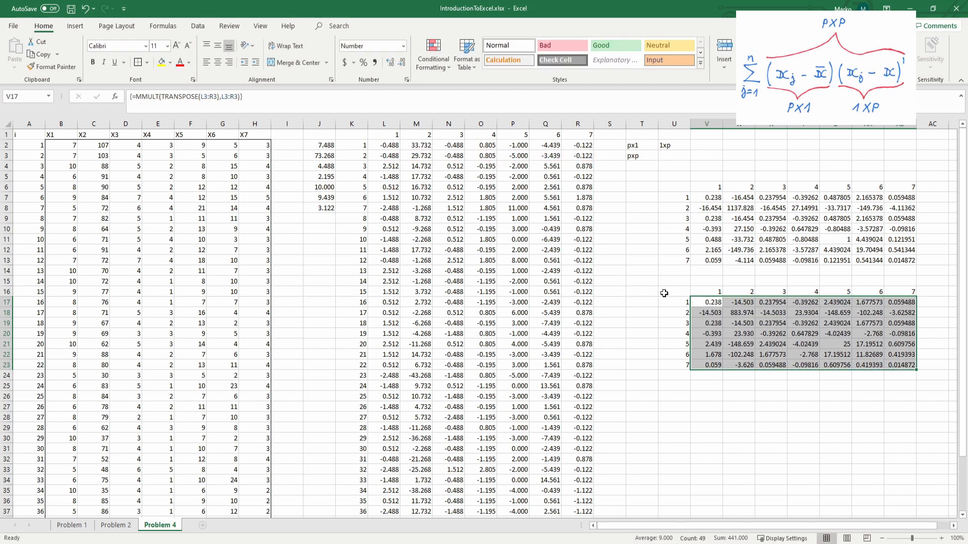
pyautogui.click(675, 323)
pyautogui.click(714, 302)
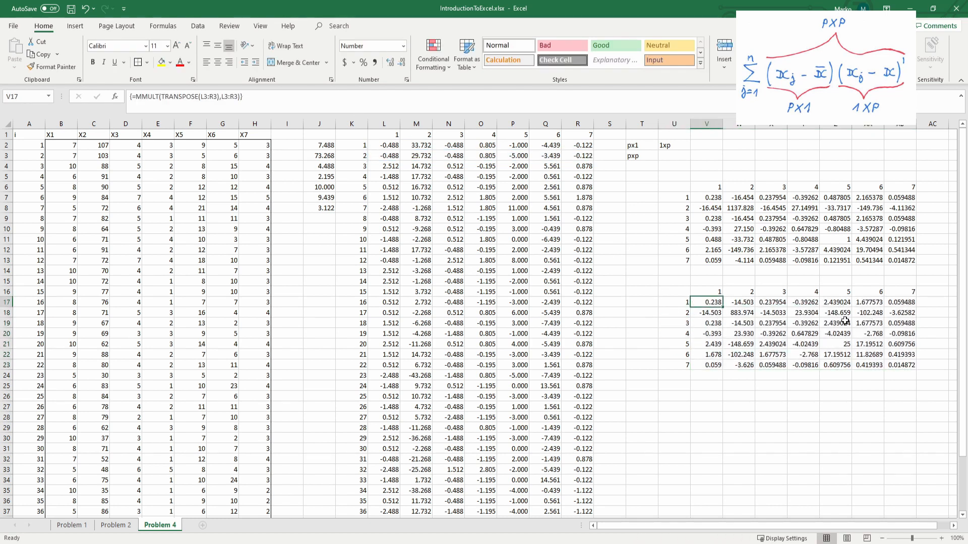
# Step: Review the deviation vectors of all 41 observations across the full range L2:R42
pyautogui.scroll(-5, 716, 288)
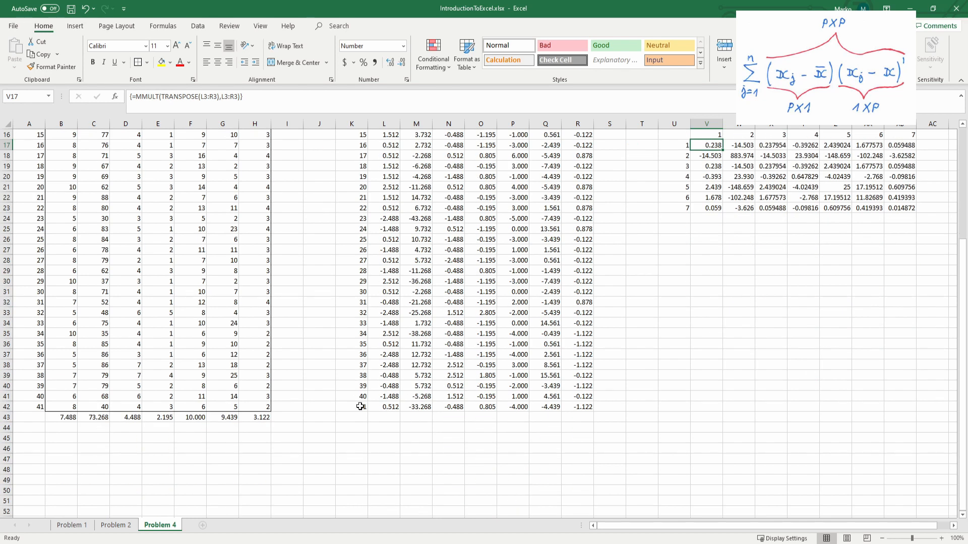
pyautogui.scroll(4, 715, 315)
pyautogui.scroll(1, 673, 315)
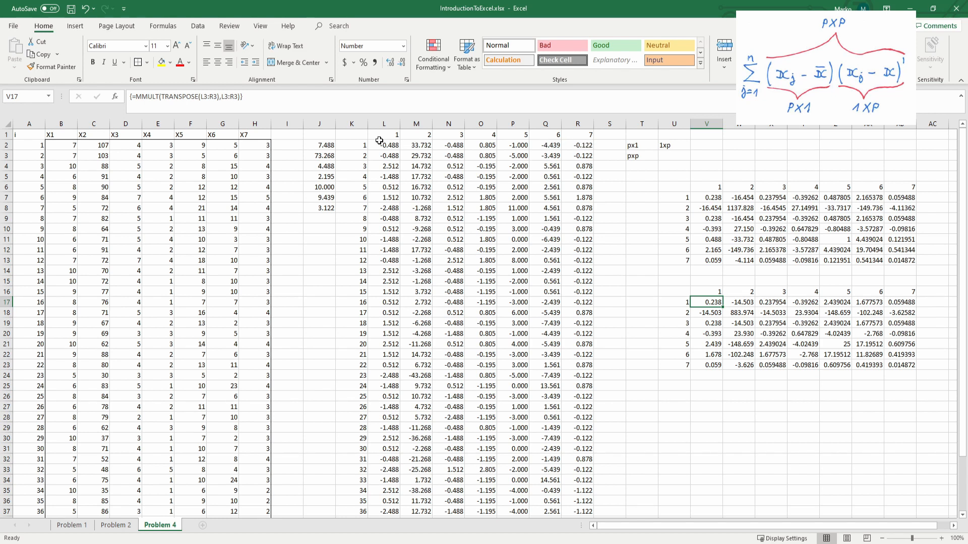
pyautogui.moveTo(383, 144); pyautogui.dragTo(584, 396)
pyautogui.scroll(-2, 584, 396)
pyautogui.scroll(-1, 584, 395)
pyautogui.keyDown('shift'); pyautogui.click(582, 468); pyautogui.keyUp('shift')
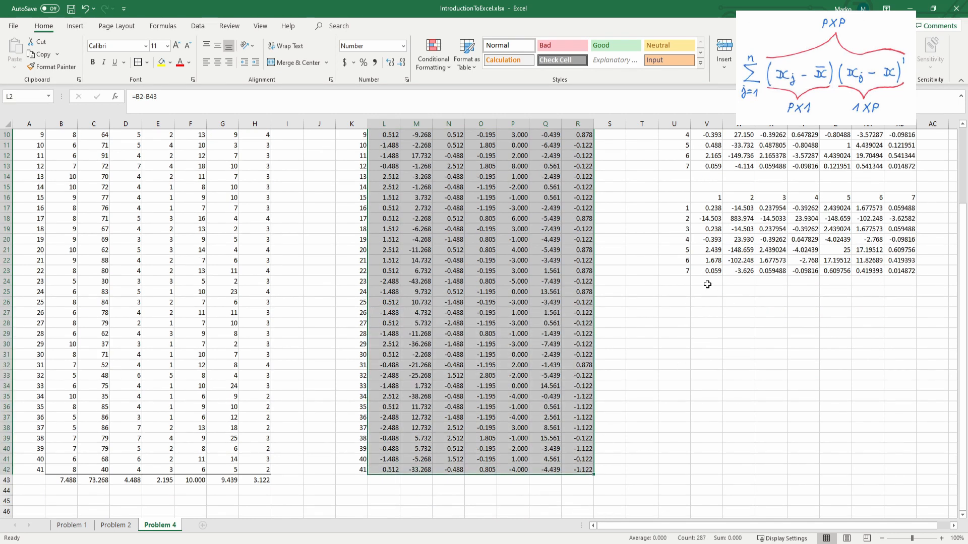
# Step: Copy the second matrix's row numbers U16:U23 to U25 and its column numbers V16:AB16 to V25 to build a third frame
pyautogui.click(707, 284)
pyautogui.click(671, 293)
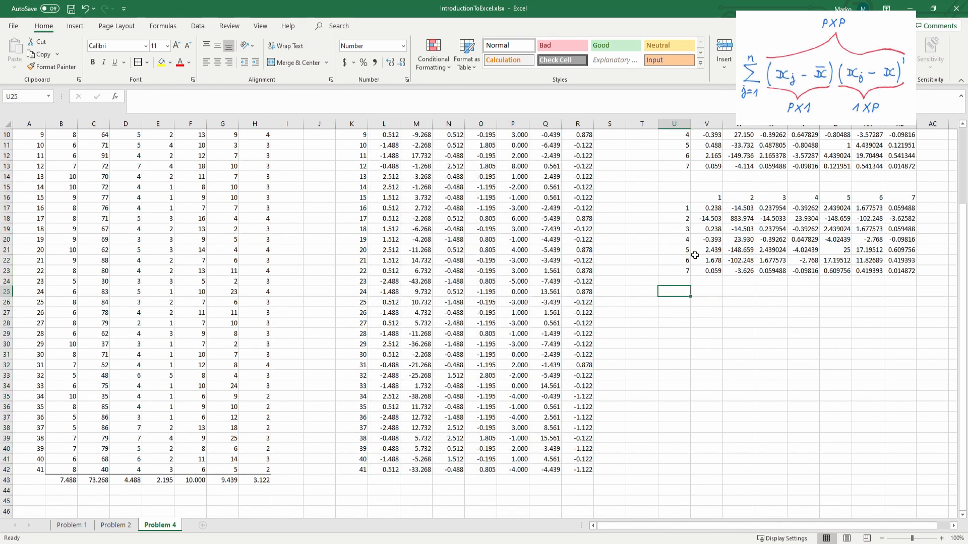
pyautogui.click(680, 198)
pyautogui.moveTo(680, 198); pyautogui.dragTo(676, 271)
pyautogui.hotkey('ctrl', 'c')
pyautogui.click(676, 291)
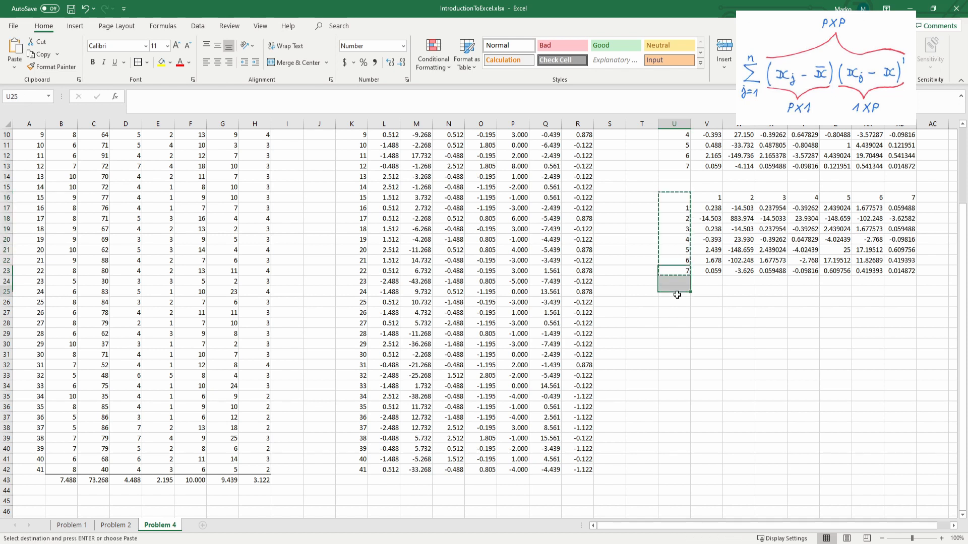
pyautogui.hotkey('ctrl', 'v')
pyautogui.moveTo(706, 198); pyautogui.dragTo(900, 198)
pyautogui.hotkey('ctrl', 'c')
pyautogui.click(705, 291)
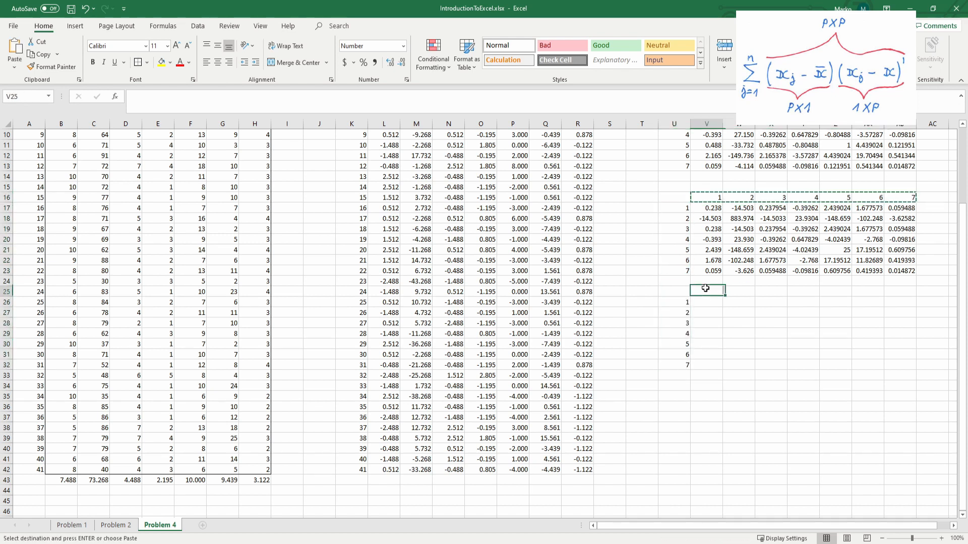
pyautogui.hotkey('ctrl', 'v')
# Step: Enter the array formula =MMULT(L2:R42,TRANSPOSE(L2:R42)) in the third matrix frame, V26:AB32
pyautogui.click(704, 303)
pyautogui.keyDown('shift'); pyautogui.click(900, 366); pyautogui.keyUp('shift')
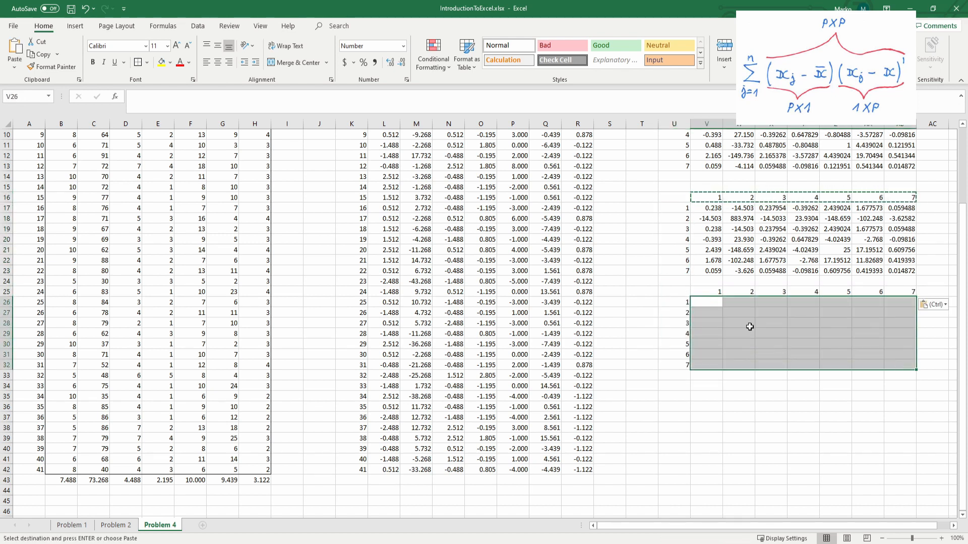
pyautogui.scroll(2, 746, 327)
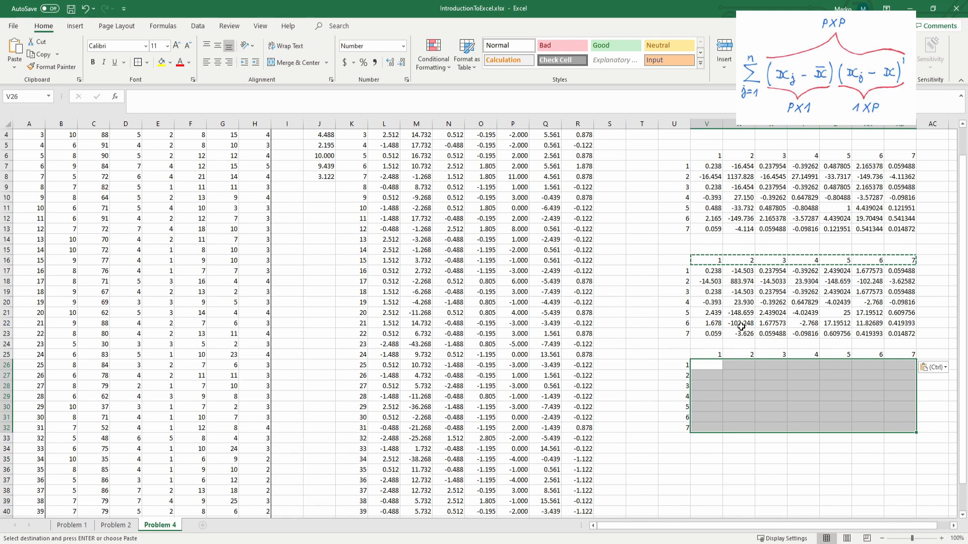
pyautogui.write('=')
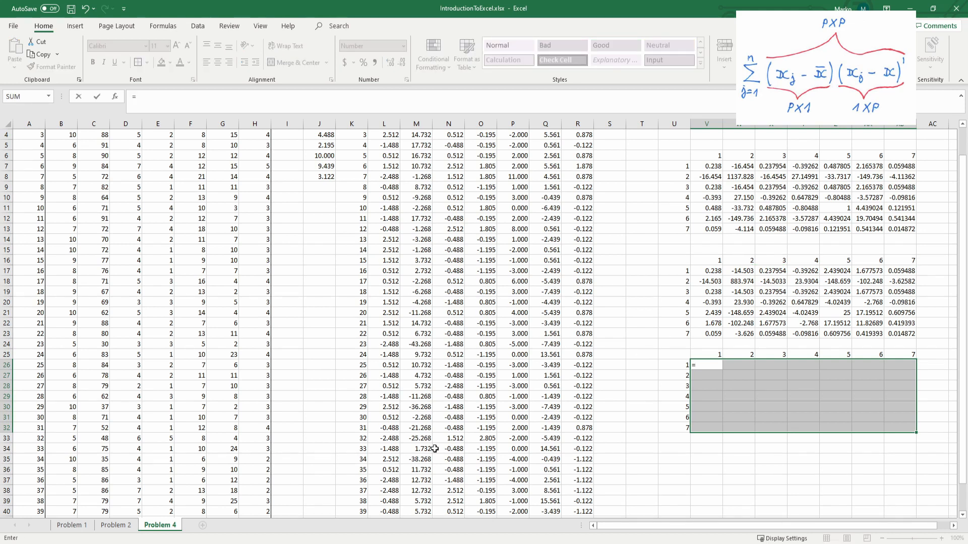
pyautogui.press('Escape')
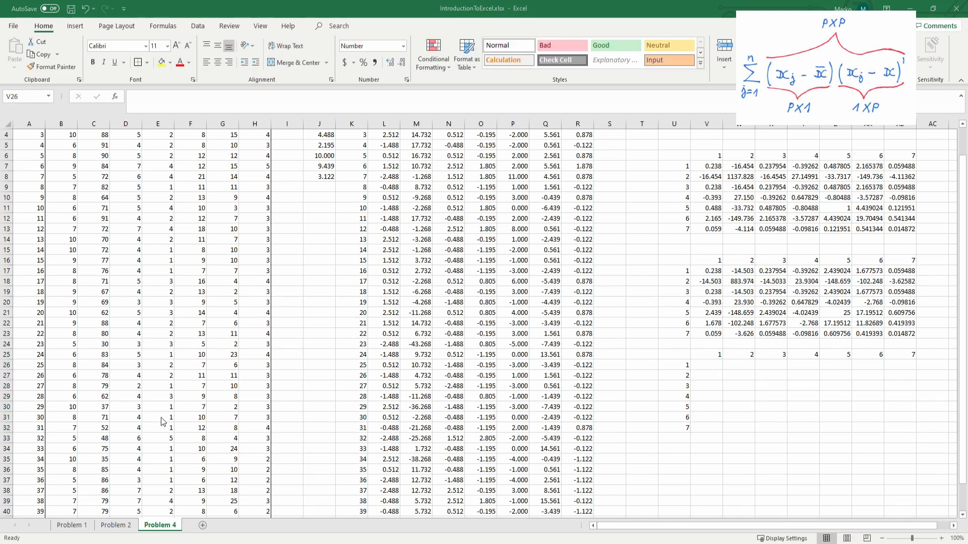
pyautogui.click(705, 367)
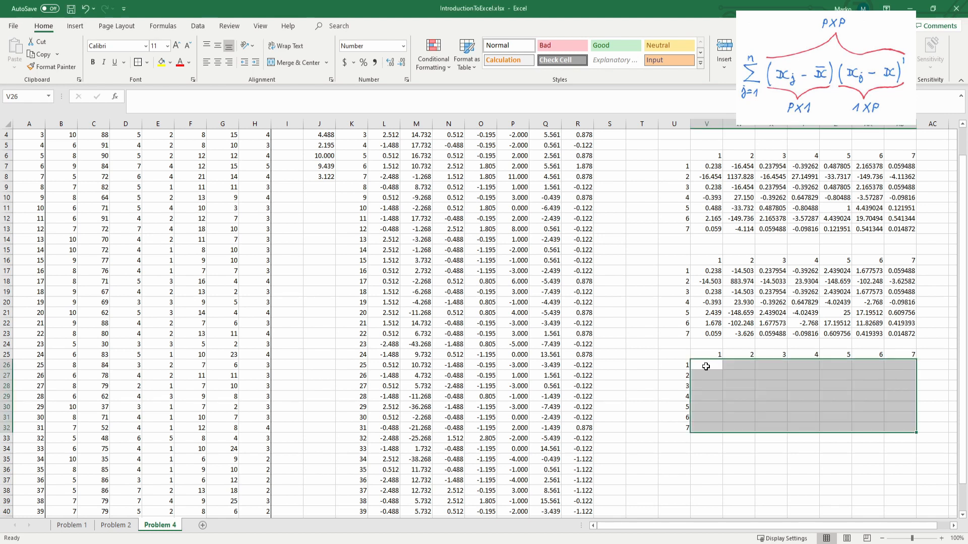
pyautogui.scroll(1, 468, 294)
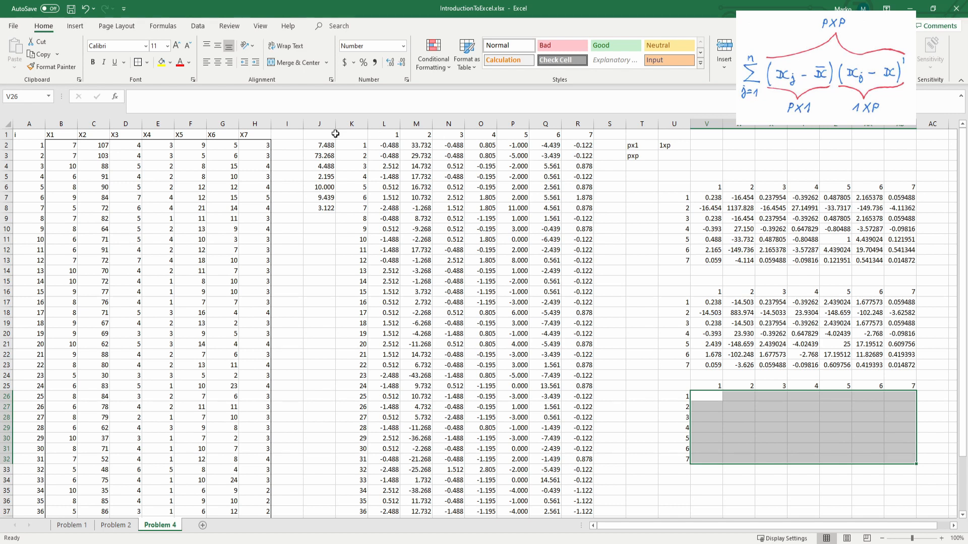
pyautogui.write('=')
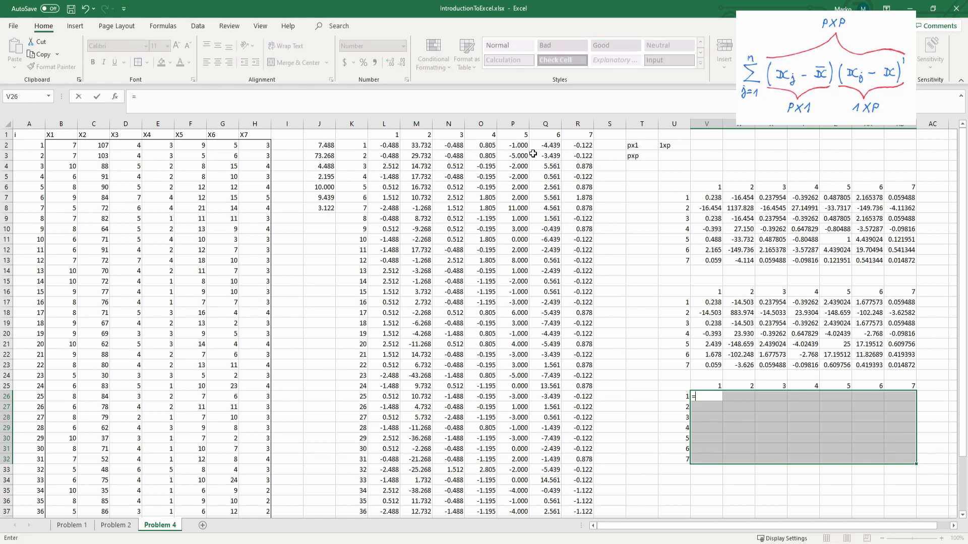
pyautogui.write('mm')
pyautogui.press('Tab')
pyautogui.moveTo(384, 149); pyautogui.dragTo(590, 501)
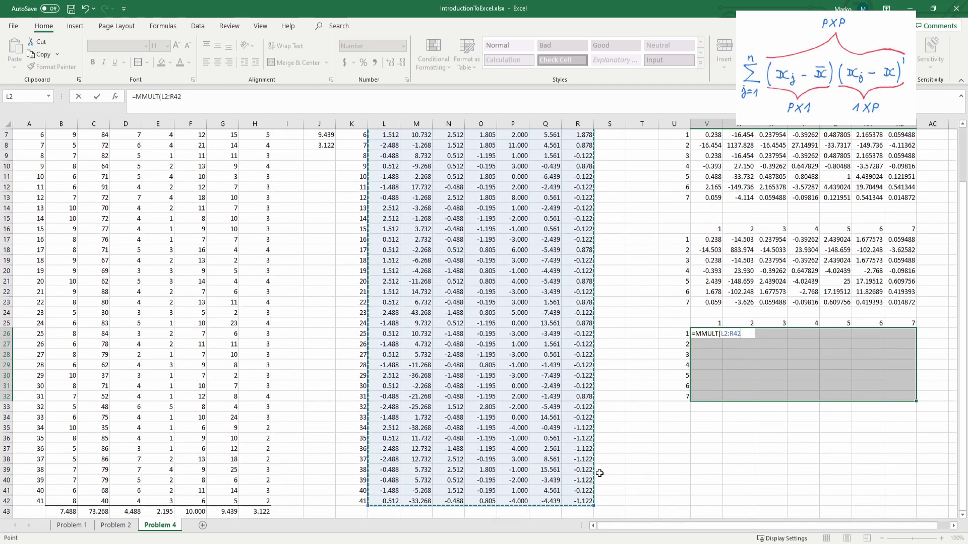
pyautogui.write(',tra')
pyautogui.press('Tab')
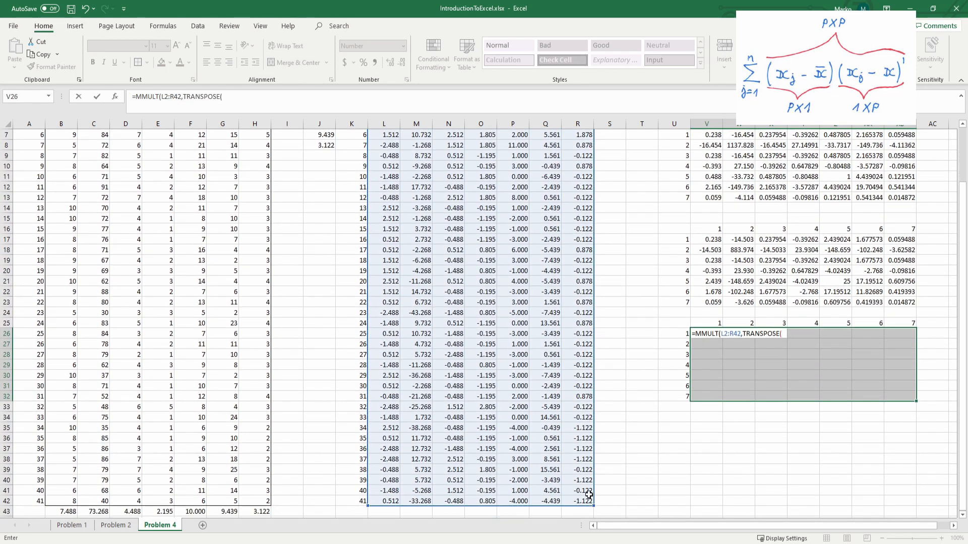
pyautogui.moveTo(586, 499); pyautogui.dragTo(388, 145)
pyautogui.click(308, 93)
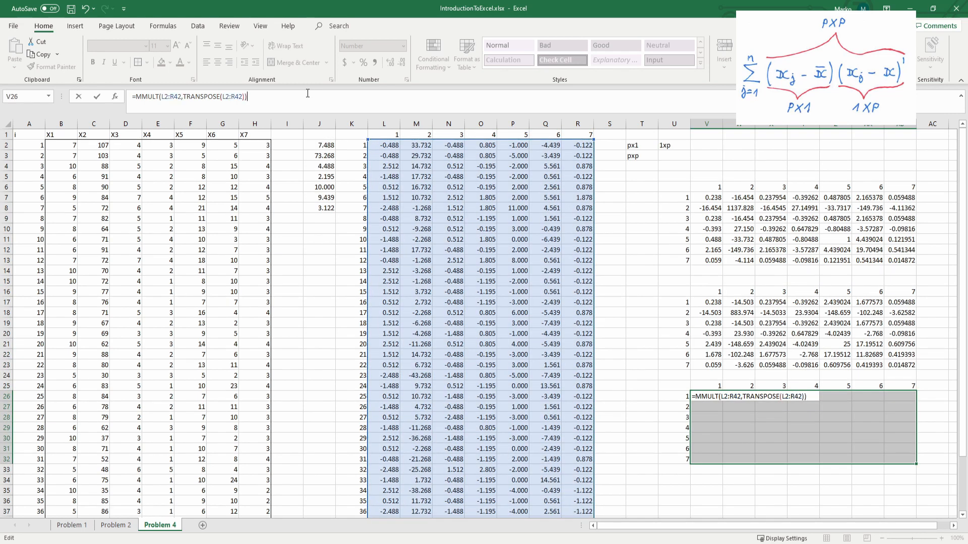
pyautogui.hotkey('ctrl', 'shift', 'Return')
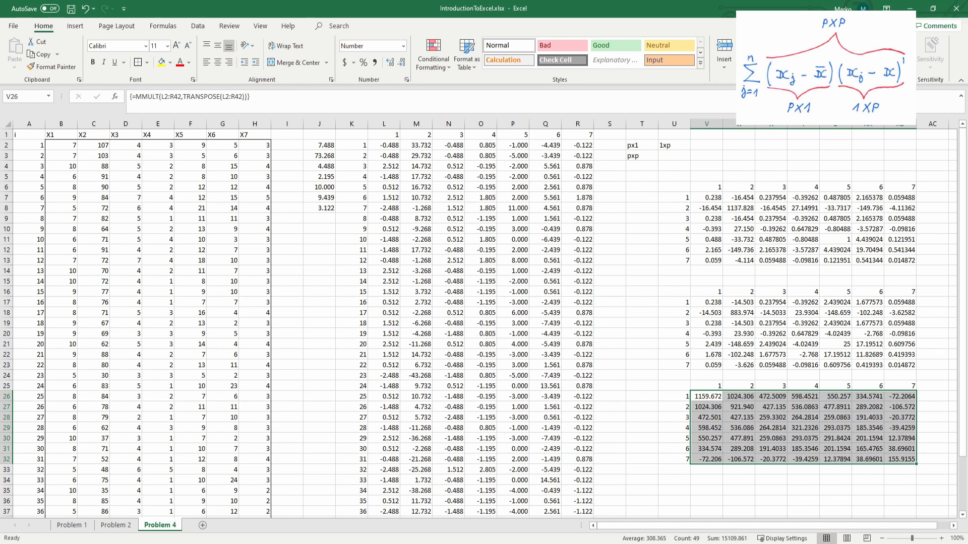
# Step: Correct the order of the factors in the array formula of V26:AB32 to =MMULT(TRANSPOSE(L2:R42),L2:R42)
pyautogui.hotkey('alt', 'Tab')
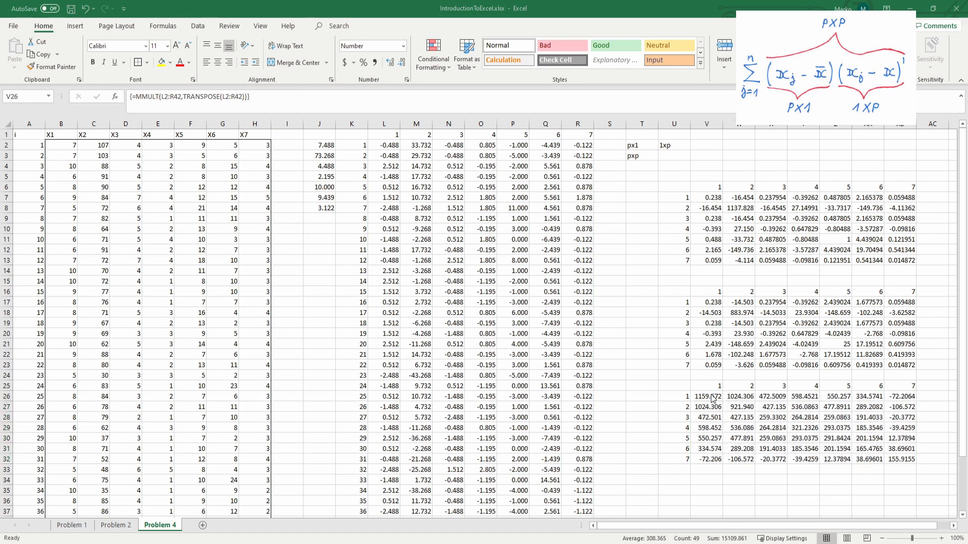
pyautogui.hotkey('alt', 'Tab')
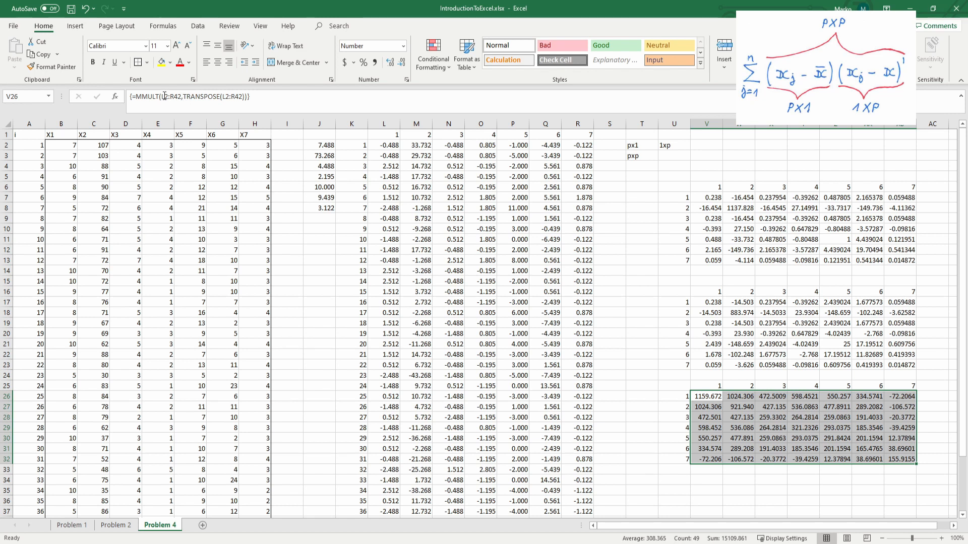
pyautogui.click(164, 96)
pyautogui.write('tran')
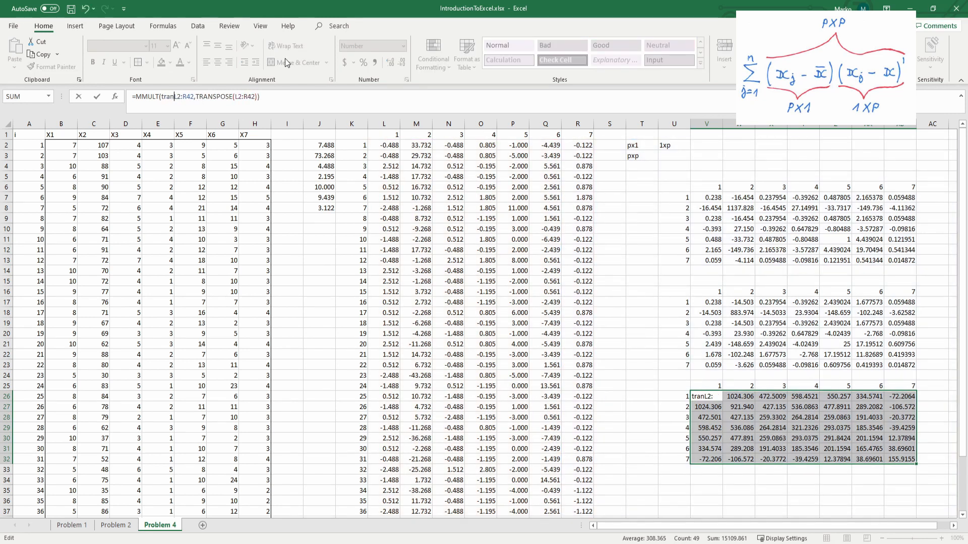
pyautogui.press('Tab')
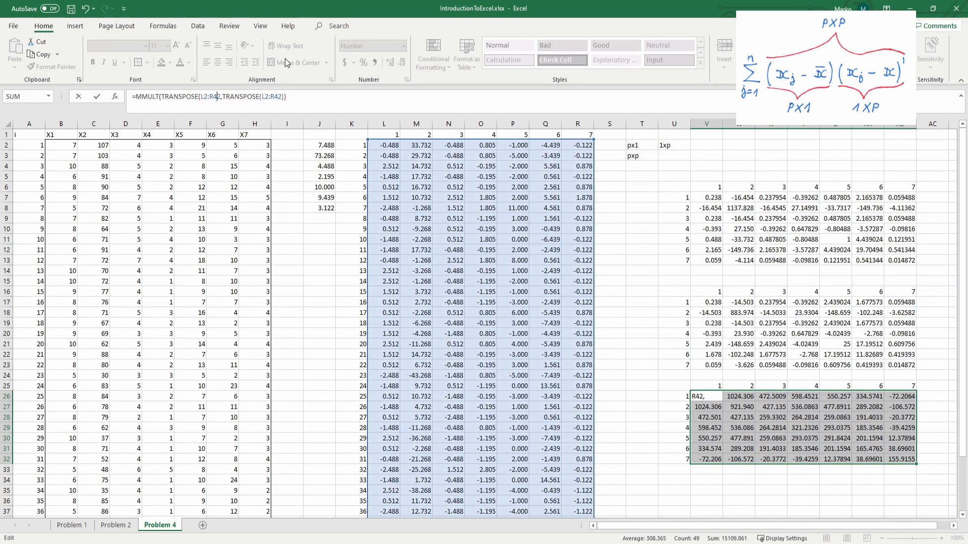
pyautogui.write(')')
pyautogui.press('Right')
pyautogui.hotkey('shift', 'Right')
pyautogui.hotkey('shift', 'Right')
pyautogui.hotkey('shift', 'Right')
pyautogui.hotkey('shift', 'Right')
pyautogui.hotkey('shift', 'Right')
pyautogui.hotkey('shift', 'Right')
pyautogui.hotkey('shift', 'Right')
pyautogui.hotkey('shift', 'Right')
pyautogui.hotkey('shift', 'Right')
pyautogui.hotkey('shift', 'Right')
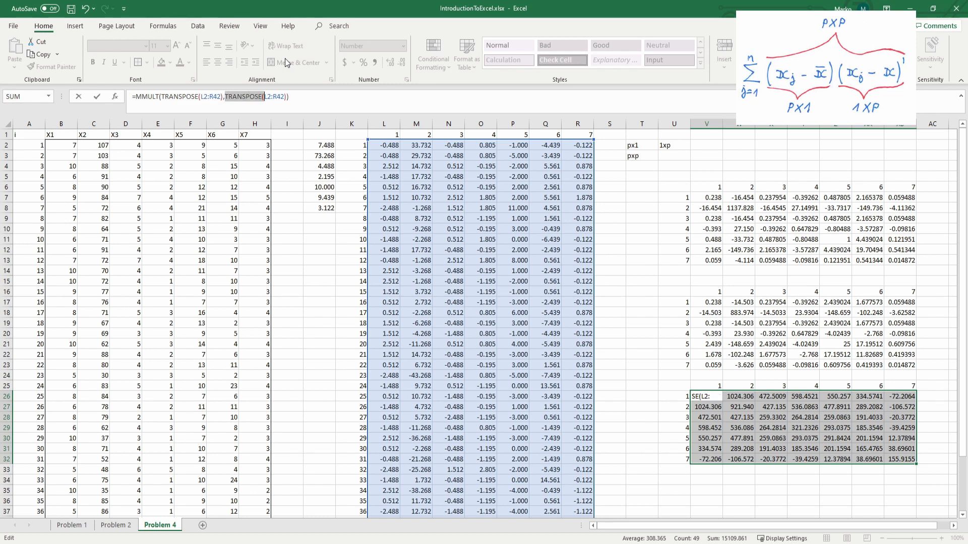
pyautogui.press('Delete')
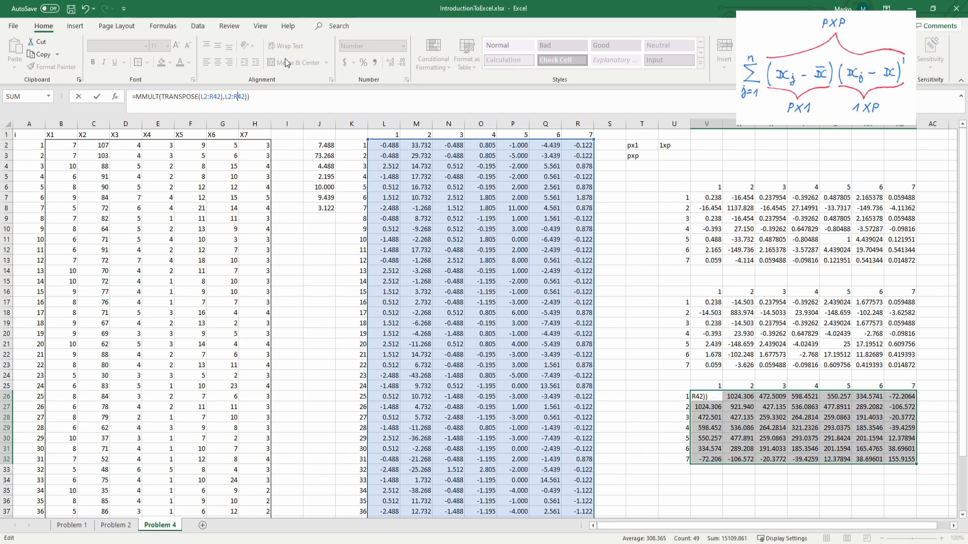
pyautogui.press('BackSpace')
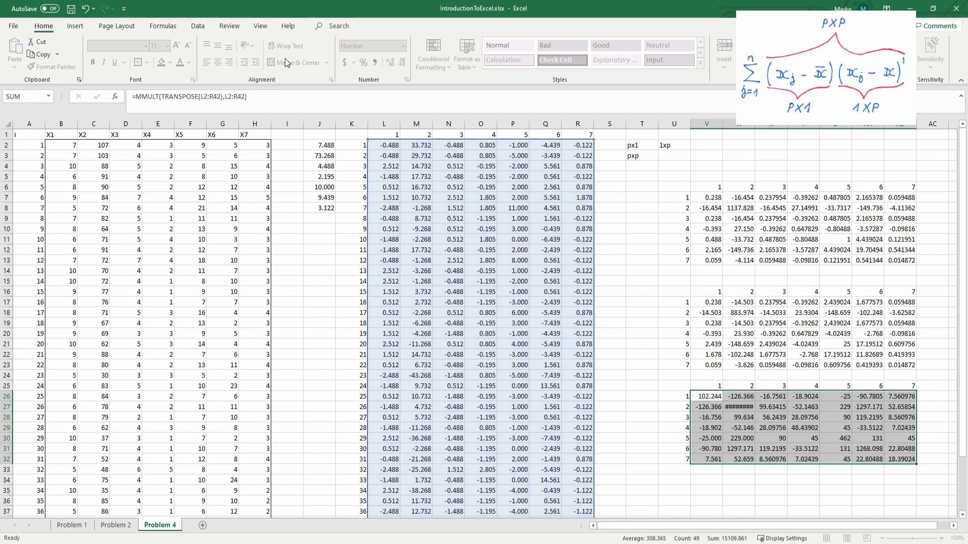
pyautogui.hotkey('ctrl', 'shift', 'Return')
# Step: Compare the array formulas of the second and third matrices, and review deviation row L2:R2 and the summed matrix V26:AB32
pyautogui.click(721, 310)
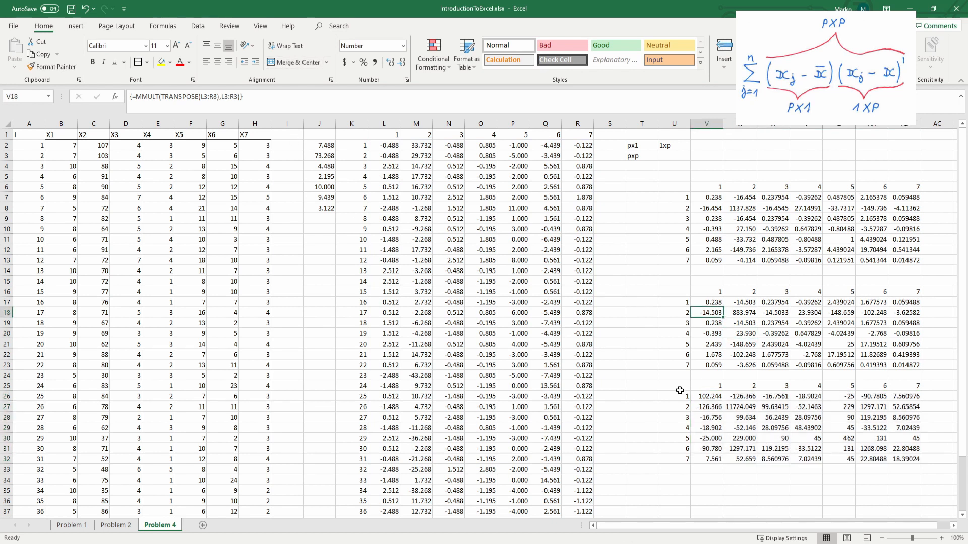
pyautogui.click(714, 397)
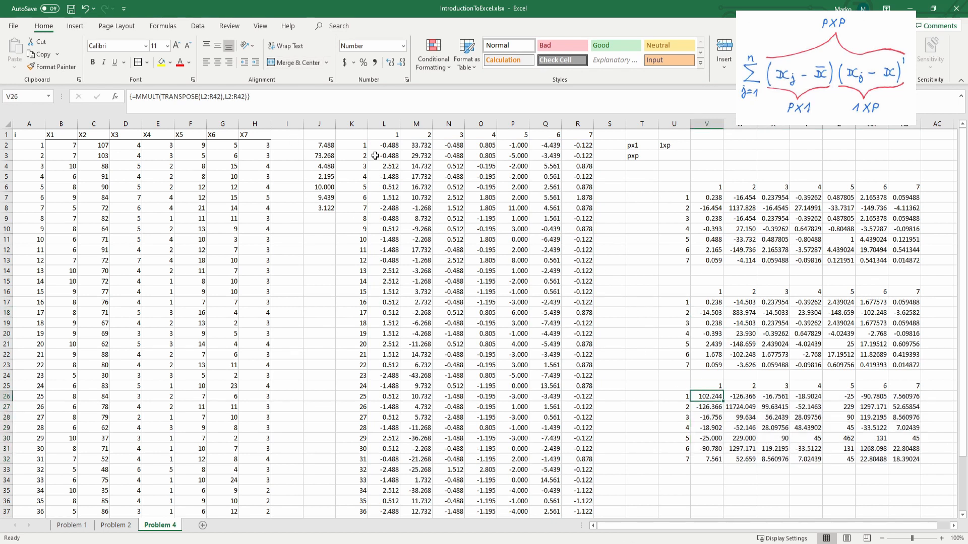
pyautogui.moveTo(378, 147); pyautogui.dragTo(578, 147)
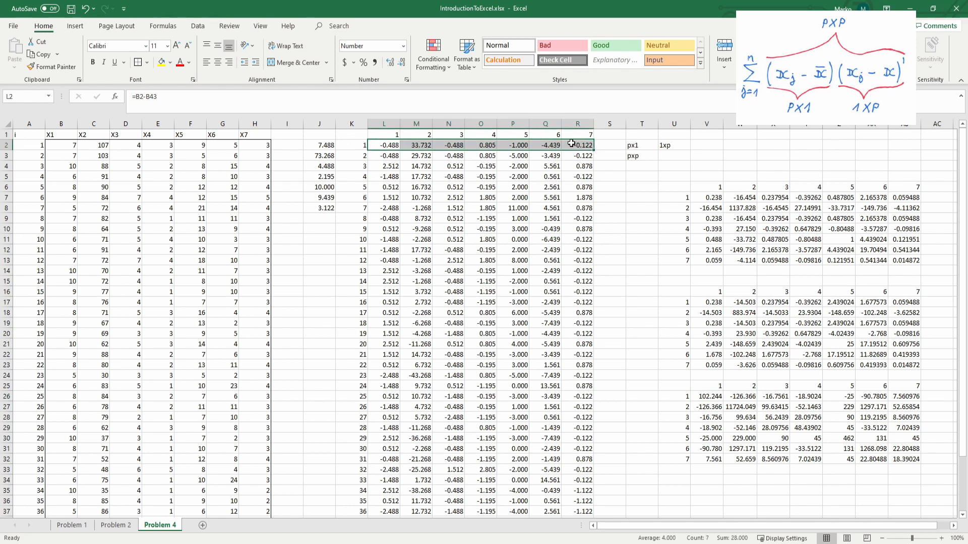
pyautogui.scroll(-1, 562, 257)
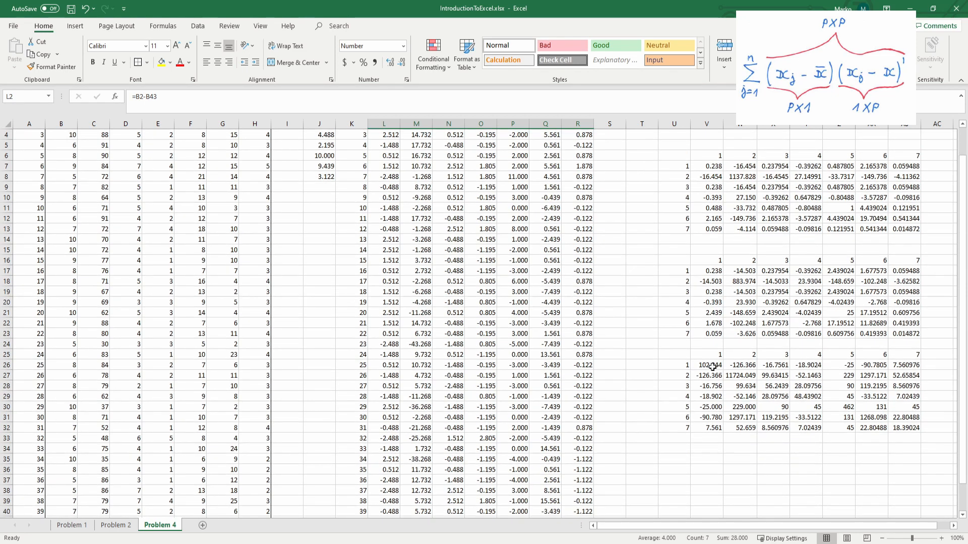
pyautogui.click(715, 366)
pyautogui.moveTo(715, 367); pyautogui.dragTo(903, 429)
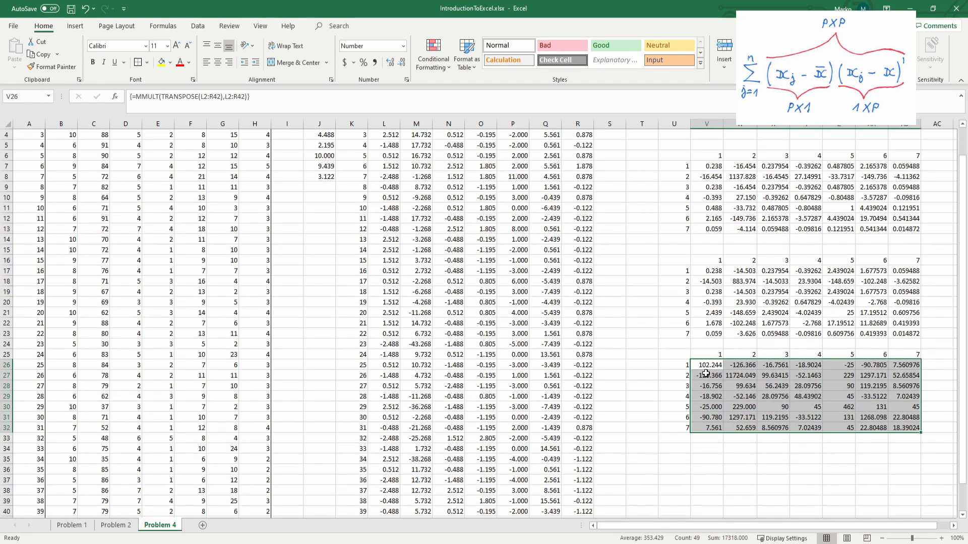
pyautogui.scroll(-1, 709, 376)
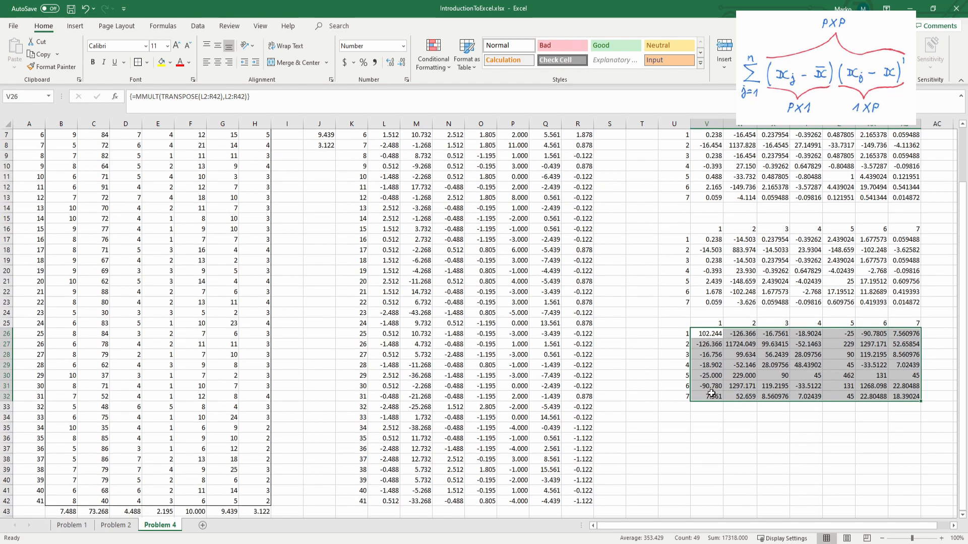
pyautogui.click(706, 334)
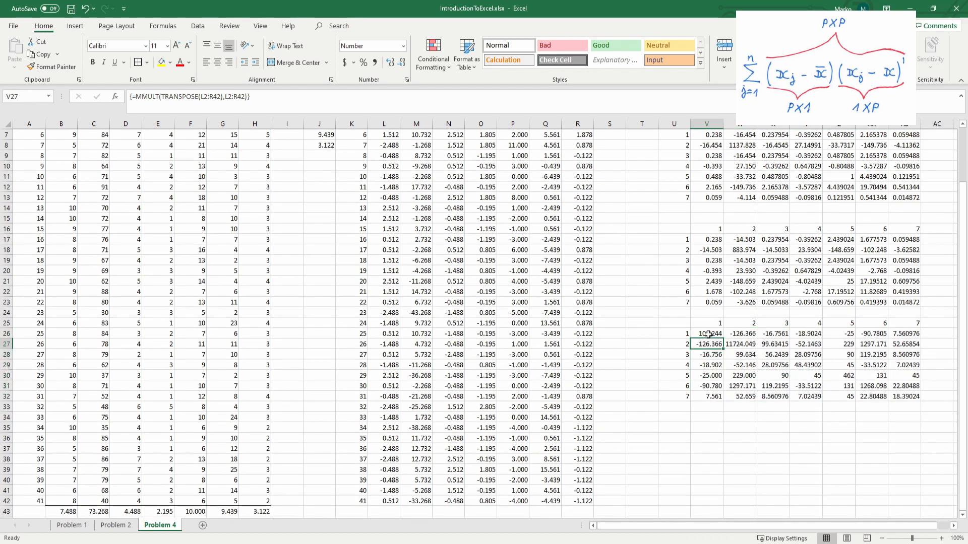
pyautogui.keyDown('shift'); pyautogui.click(903, 398); pyautogui.keyUp('shift')
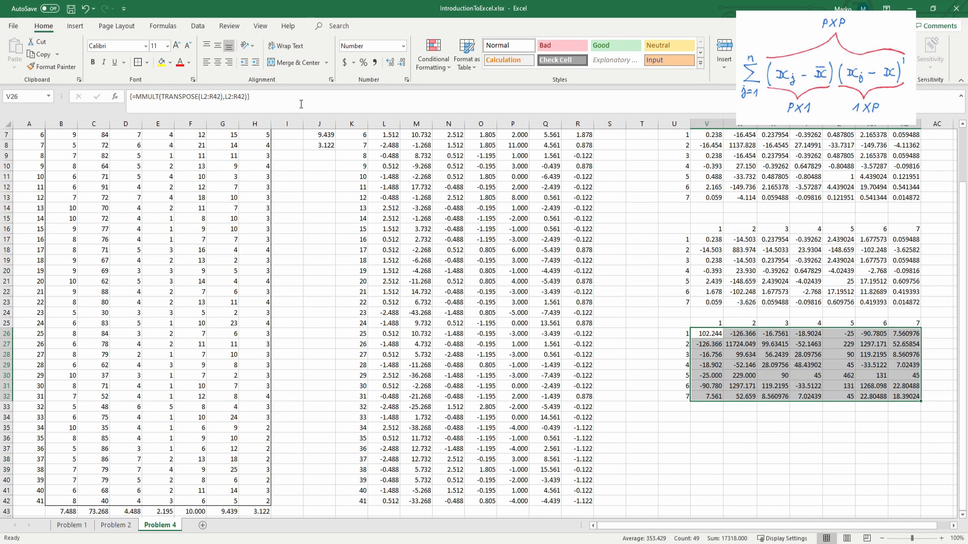
pyautogui.click(301, 104)
pyautogui.write('/(')
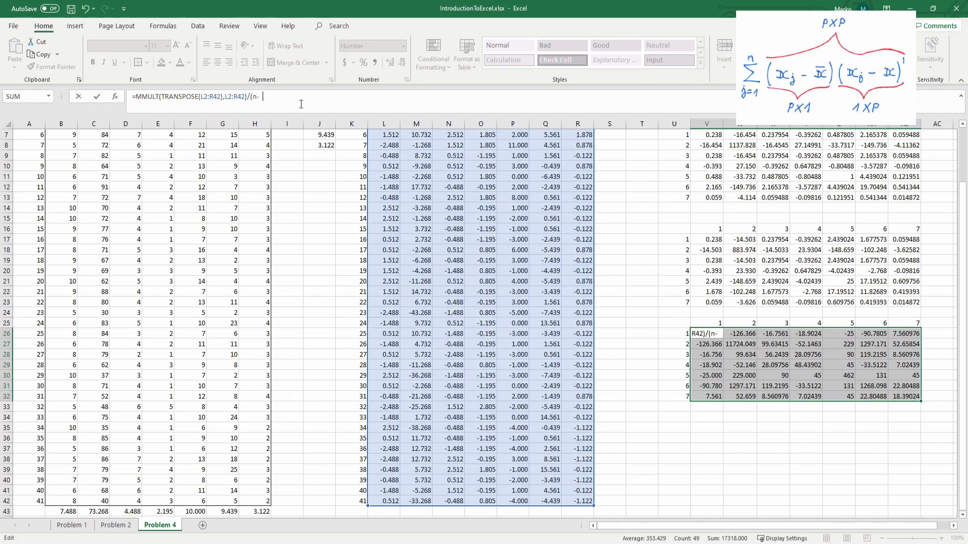
pyautogui.scroll(-3, 141, 302)
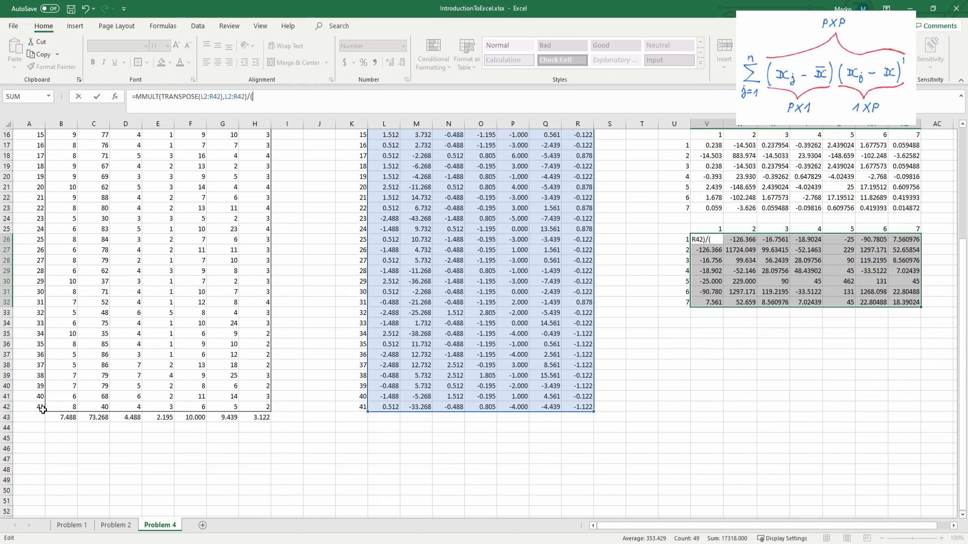
pyautogui.scroll(5, 321, 301)
pyautogui.press('BackSpace')
pyautogui.write('41')
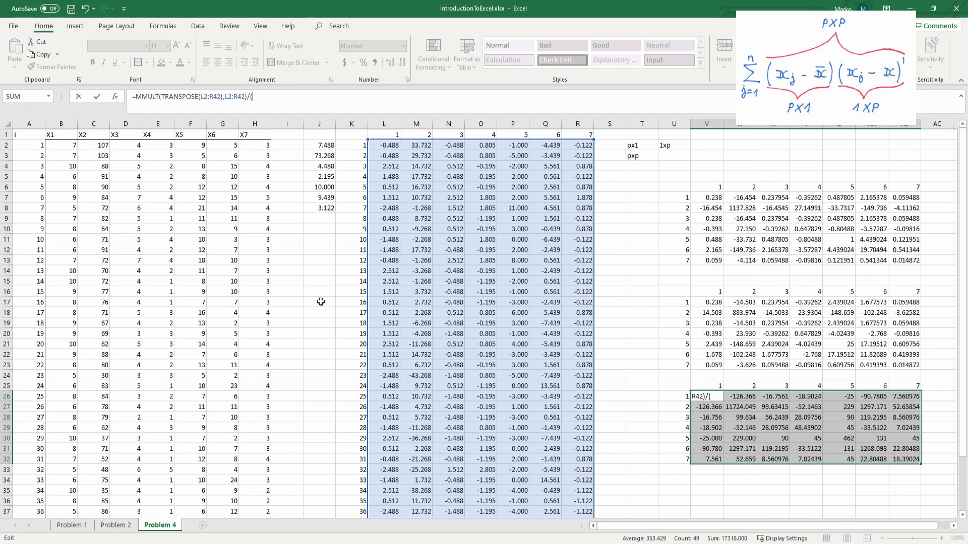
pyautogui.write('1-1)')
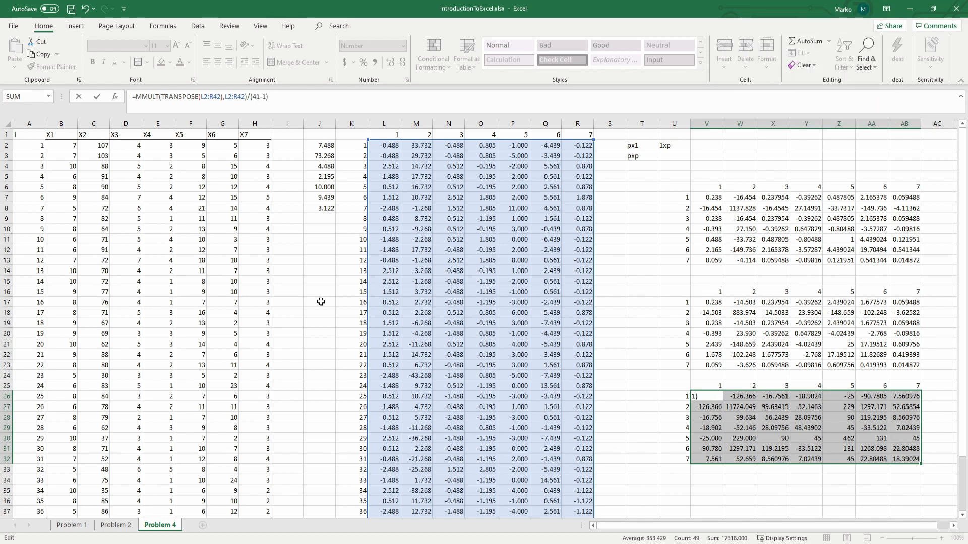
pyautogui.hotkey('ctrl', 'shift', 'Return')
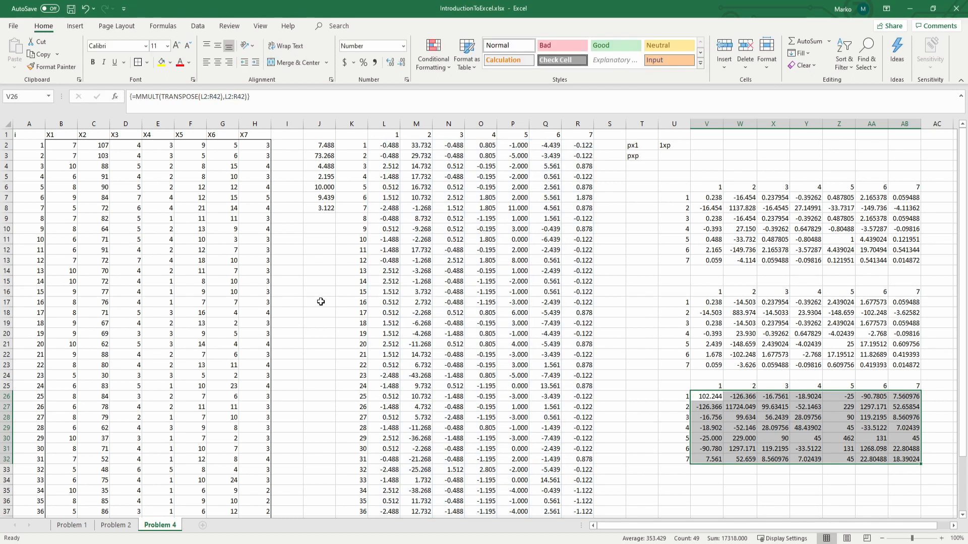
pyautogui.scroll(-2, 722, 406)
pyautogui.click(722, 407)
pyautogui.click(711, 418)
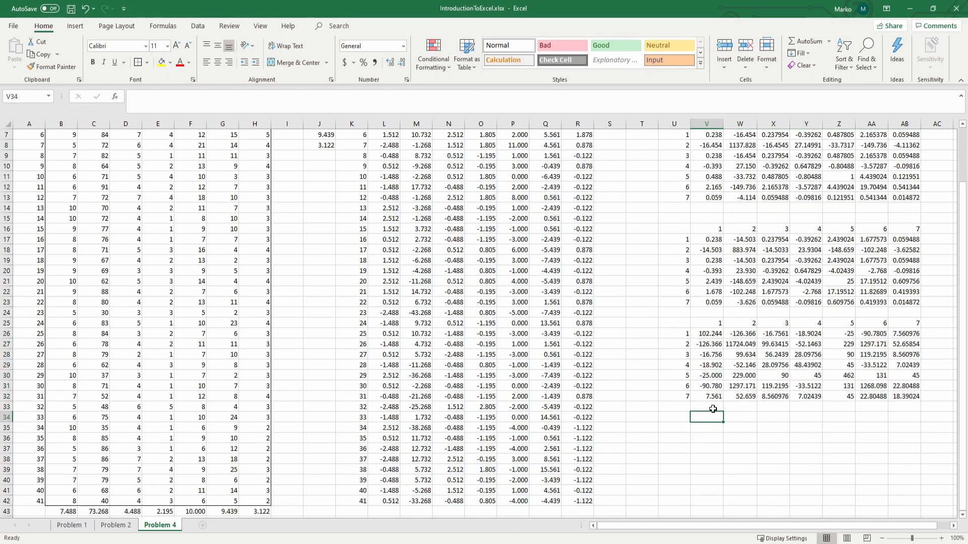
pyautogui.write('=')
pyautogui.press('Escape')
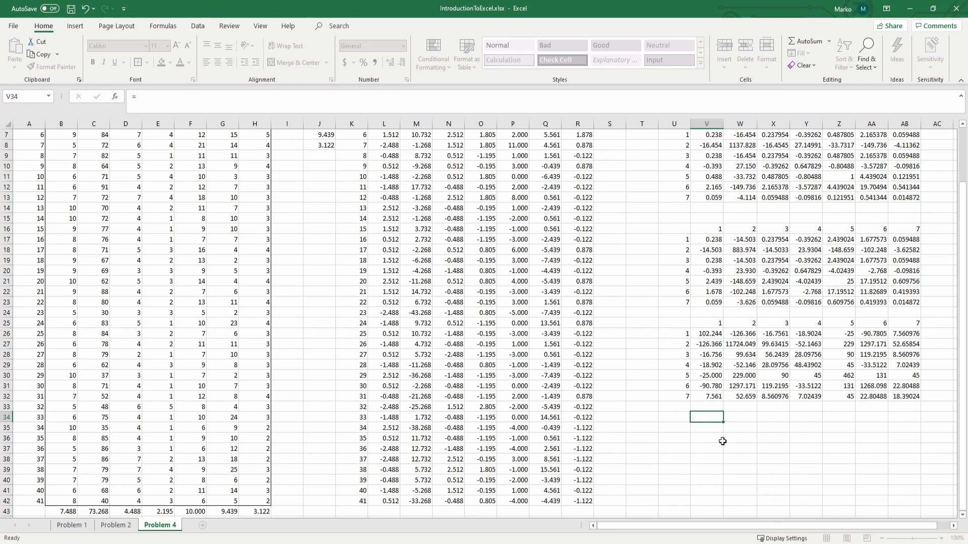
# Step: Copy the third matrix's row numbers U25:U32 to U34 and its column numbers V25:AB25 to V34 to build a fourth frame
pyautogui.click(677, 335)
pyautogui.moveTo(679, 339); pyautogui.dragTo(678, 410)
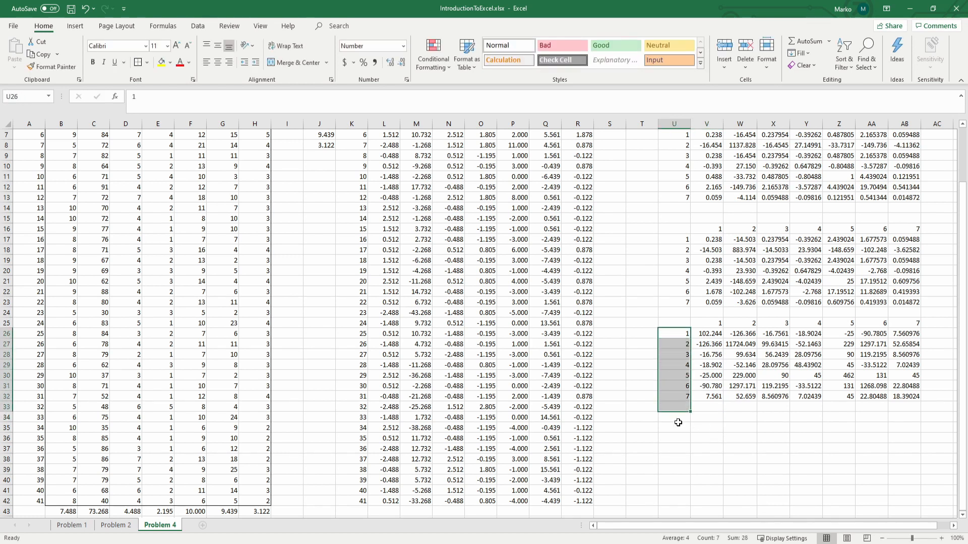
pyautogui.moveTo(678, 323); pyautogui.dragTo(677, 396)
pyautogui.hotkey('ctrl', 'c')
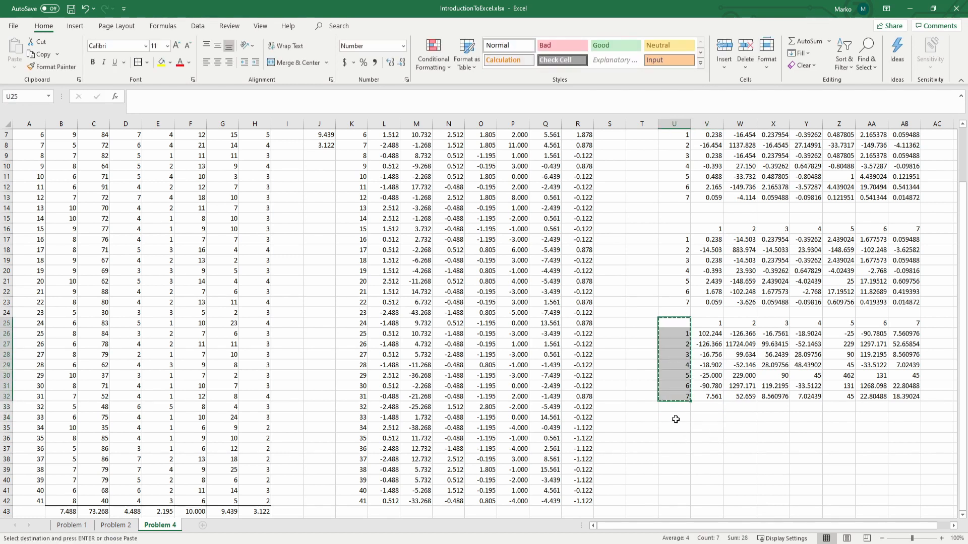
pyautogui.click(676, 418)
pyautogui.hotkey('ctrl', 'v')
pyautogui.moveTo(706, 323); pyautogui.dragTo(907, 323)
pyautogui.hotkey('ctrl', 'c')
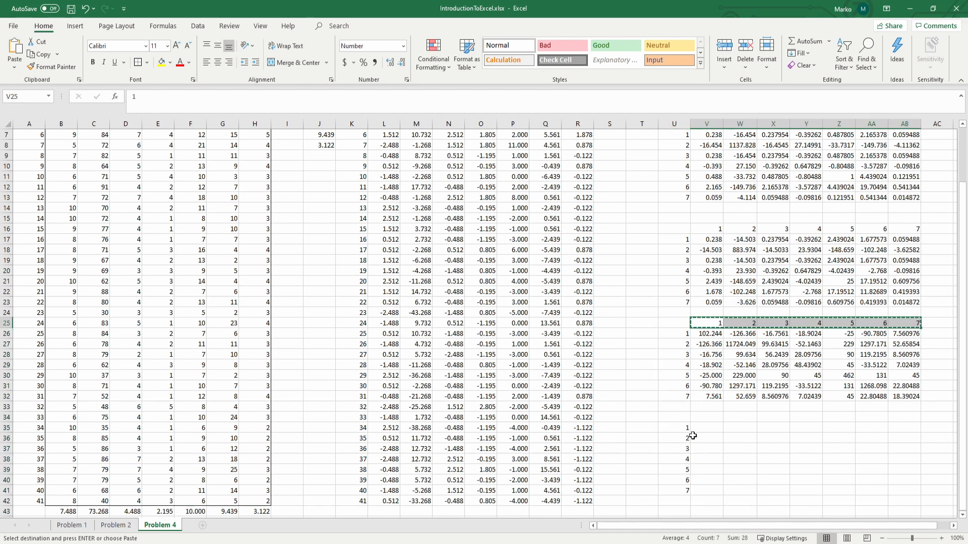
pyautogui.click(702, 417)
pyautogui.hotkey('ctrl', 'v')
pyautogui.click(717, 430)
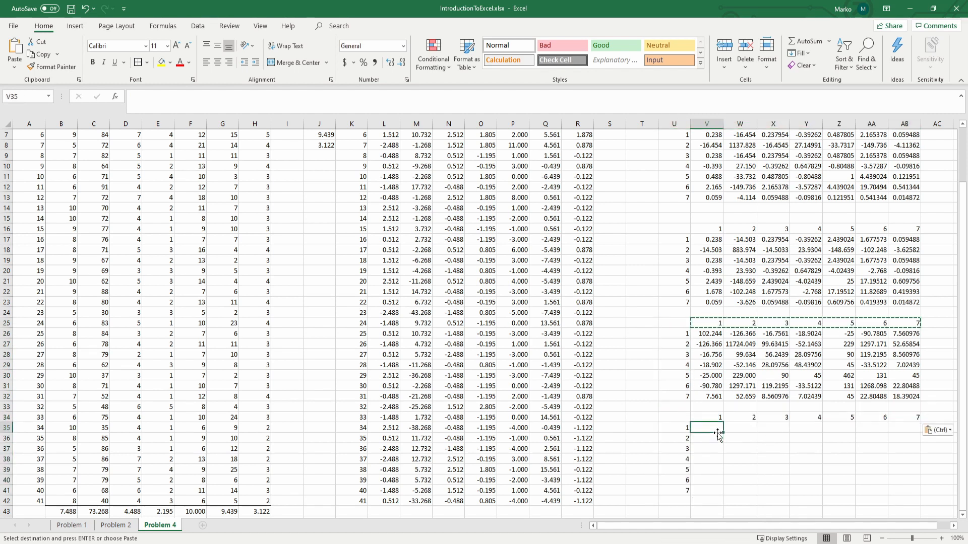
pyautogui.write('=')
pyautogui.press('Escape')
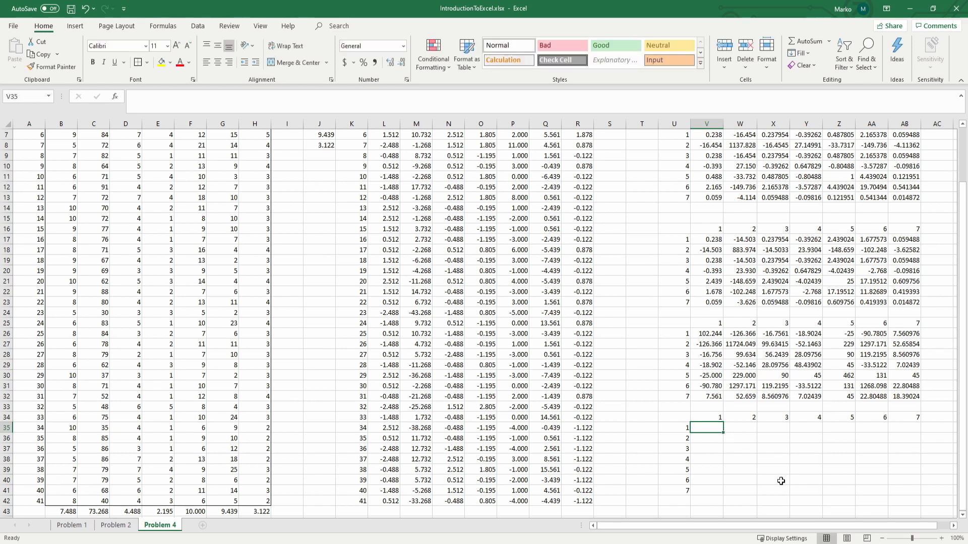
pyautogui.keyDown('shift'); pyautogui.click(896, 488); pyautogui.keyUp('shift')
pyautogui.write('=')
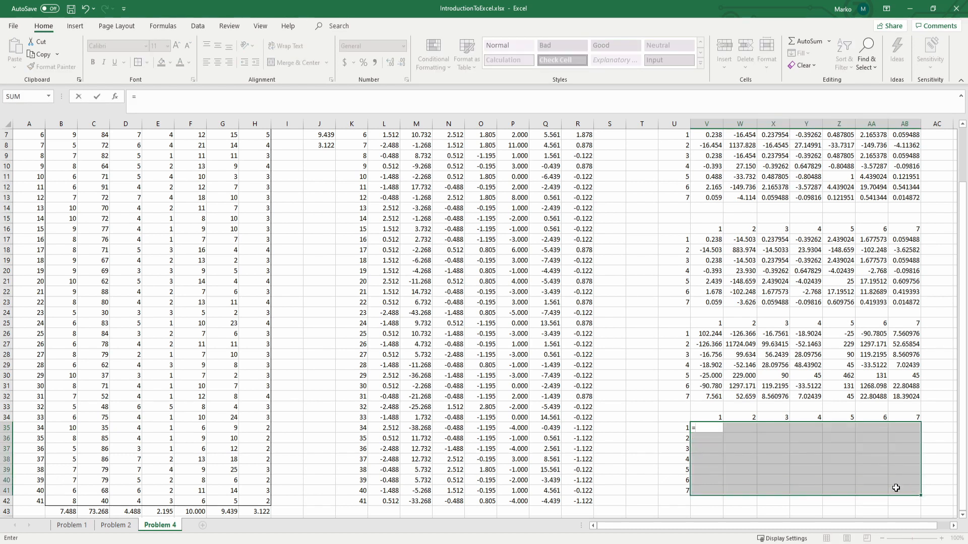
pyautogui.press('Escape')
pyautogui.press('Left')
pyautogui.press('Up')
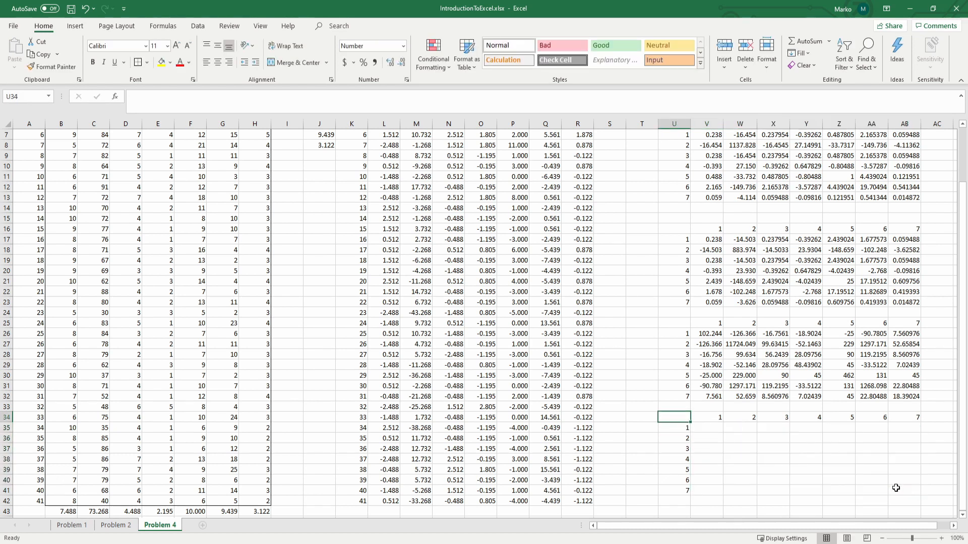
# Step: Enter =V26/40 in V35 and fill it across the fourth matrix frame V35:AB41
pyautogui.press('Right')
pyautogui.press('Right')
pyautogui.press('Down')
pyautogui.press('Left')
pyautogui.write('=')
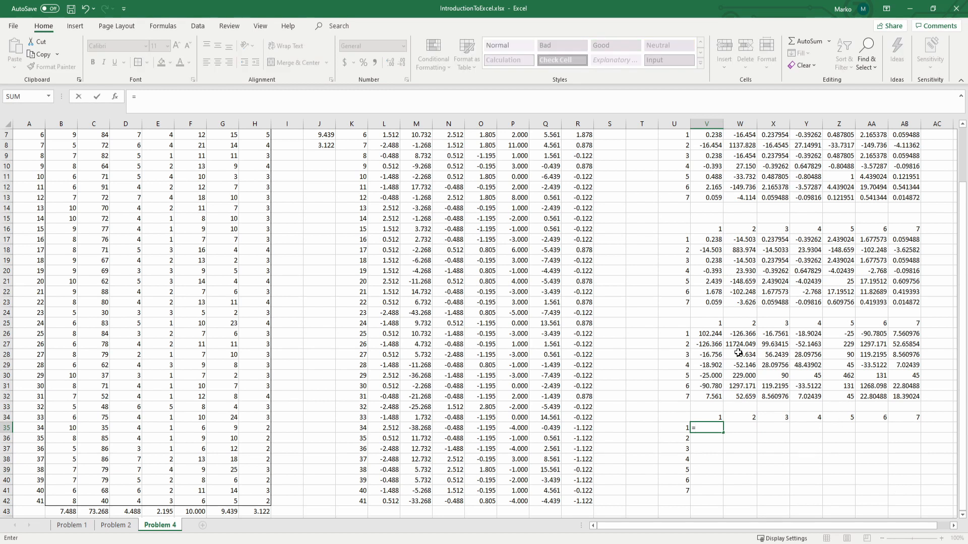
pyautogui.click(707, 336)
pyautogui.write('/40')
pyautogui.press('Return')
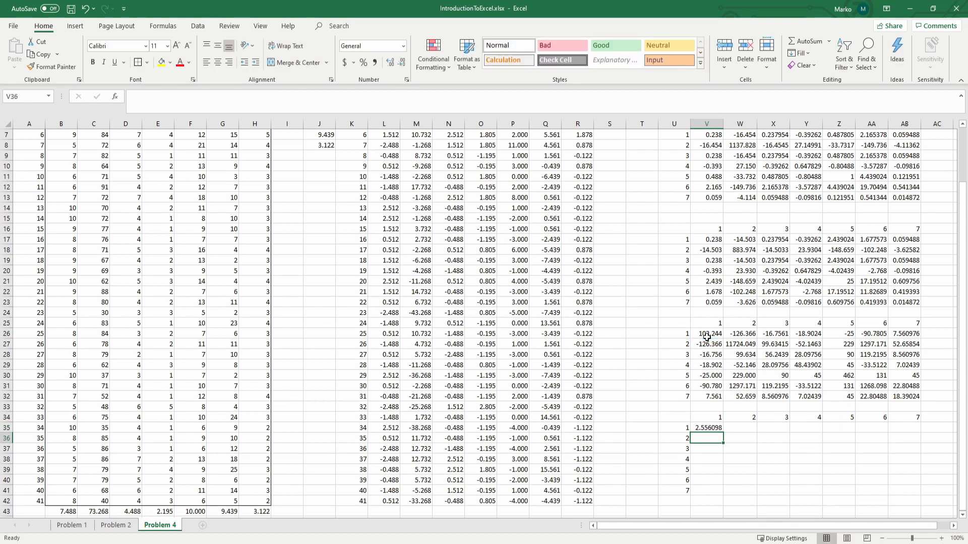
pyautogui.click(722, 428)
pyautogui.moveTo(724, 428); pyautogui.dragTo(921, 495)
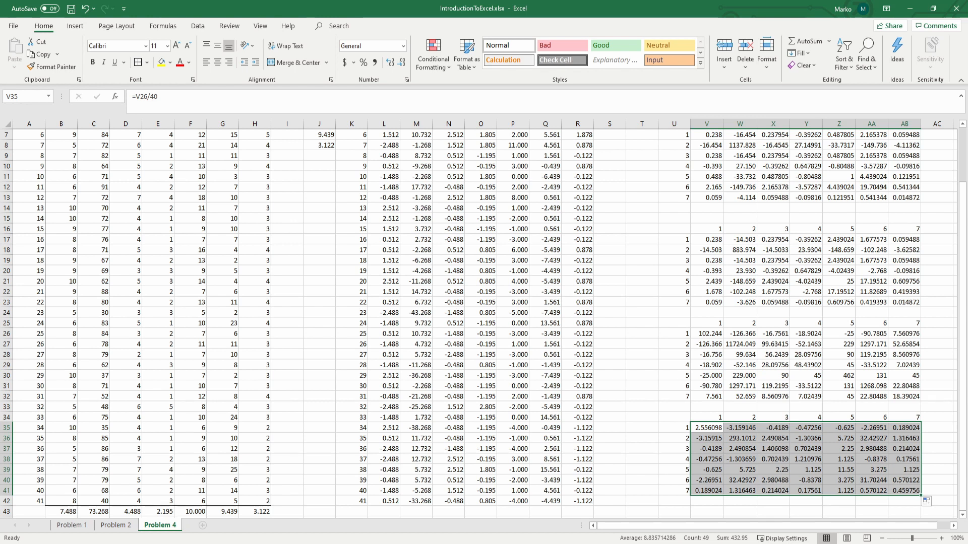
# Step: Review the first two product matrices in U6:AB24 and the divided matrix below them
pyautogui.hotkey('alt', 'Tab')
pyautogui.scroll(2, 539, 453)
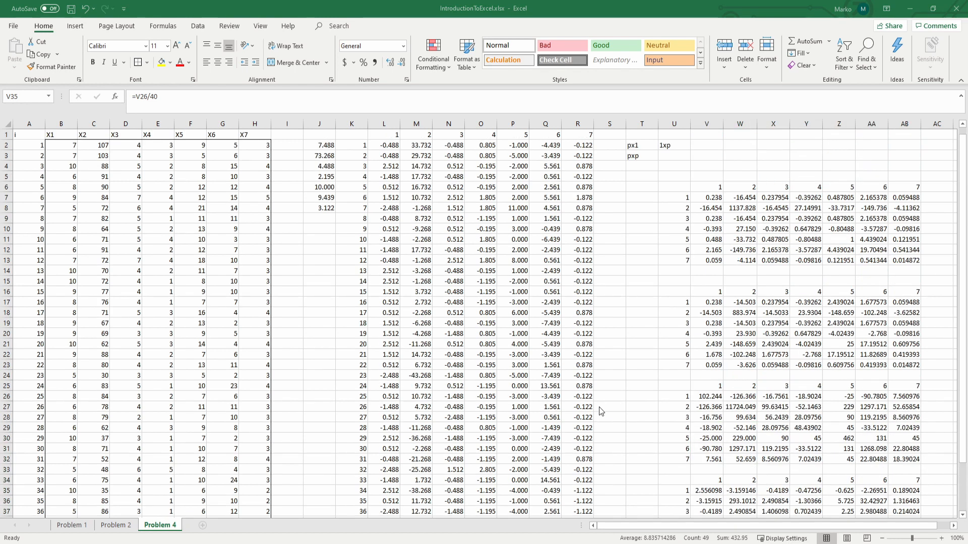
pyautogui.hotkey('alt', 'Tab')
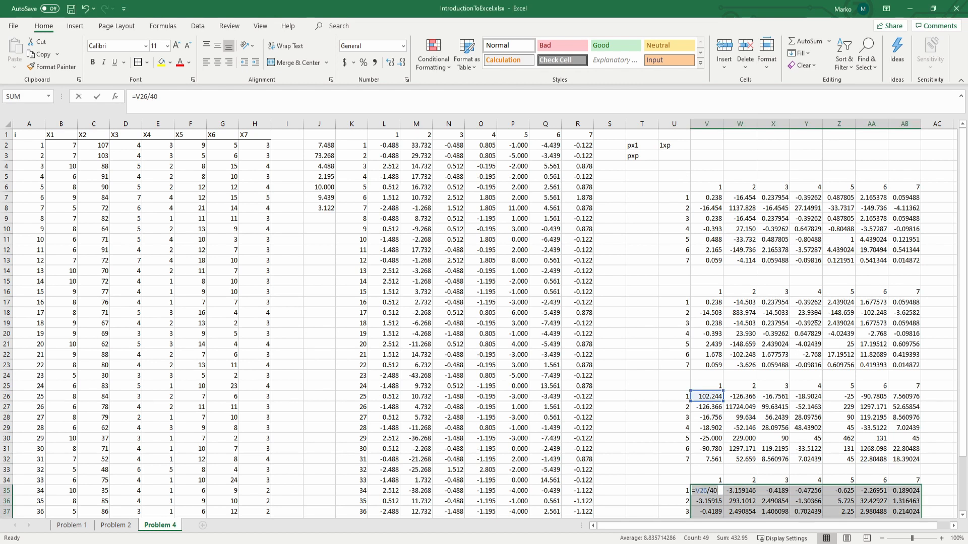
pyautogui.moveTo(684, 190); pyautogui.dragTo(905, 377)
pyautogui.scroll(-4, 753, 366)
pyautogui.scroll(-3, 753, 366)
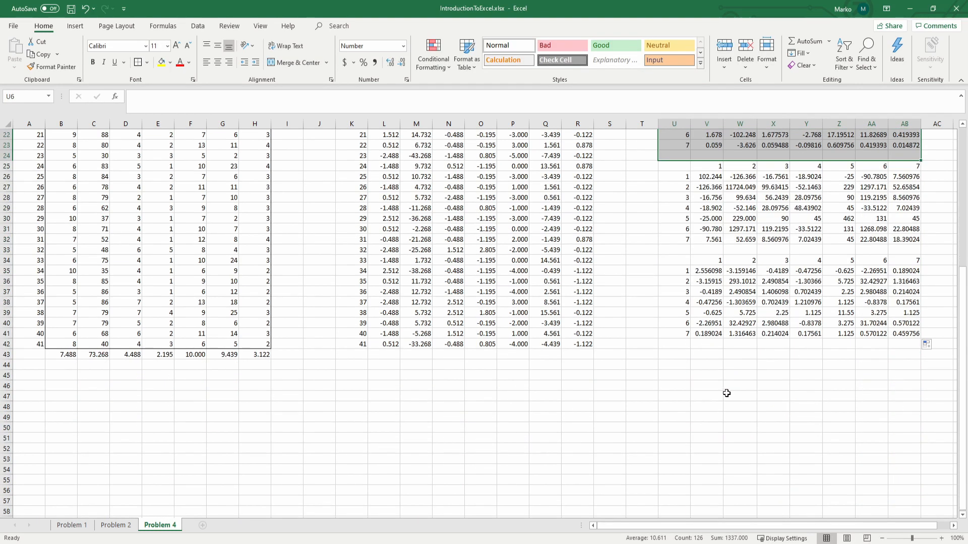
# Step: Enter the array formula =COVARIANCE.S(B2:B42,C2:C42) in V43 as a check on the X1–X2 covariance
pyautogui.click(704, 355)
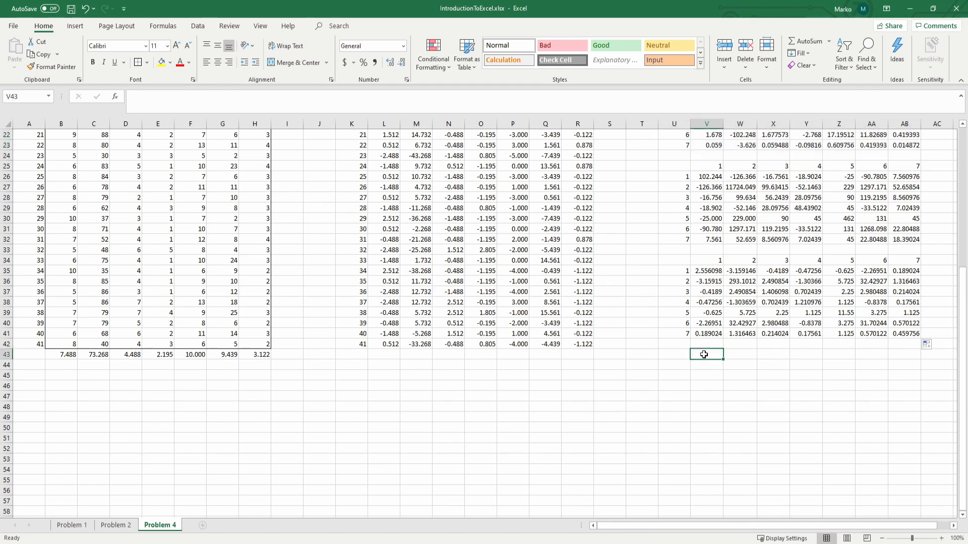
pyautogui.write('=COVARIANCE.P(')
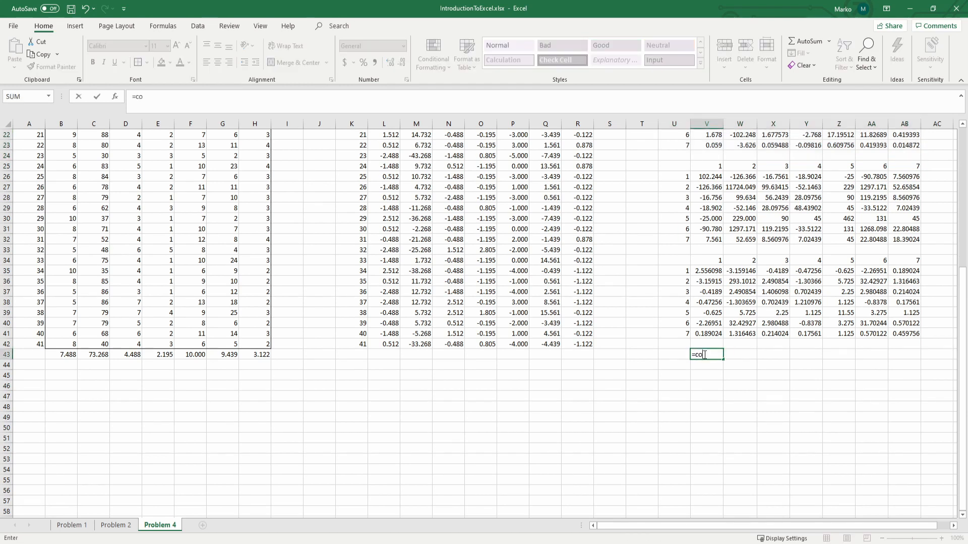
pyautogui.press('BackSpace')
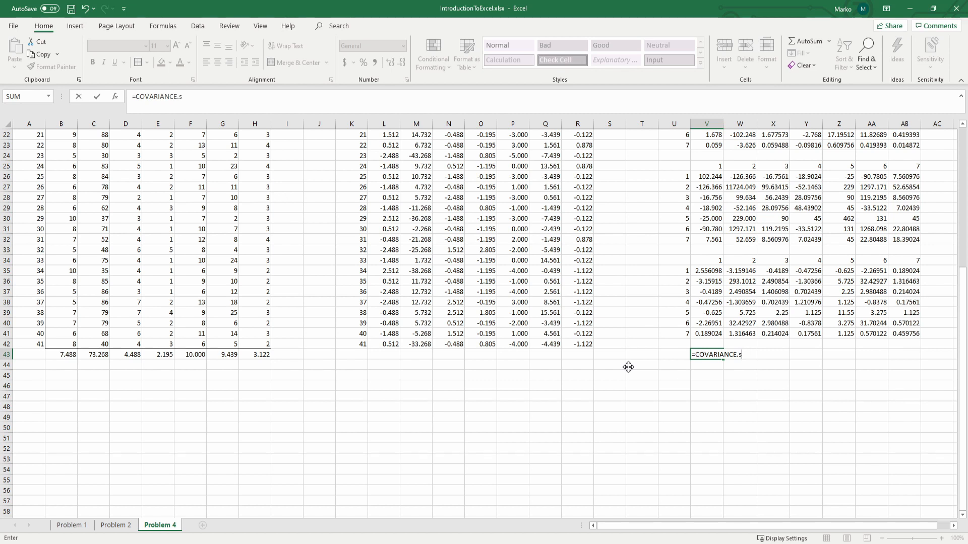
pyautogui.write('s')
pyautogui.press('Tab')
pyautogui.moveTo(69, 343); pyautogui.dragTo(61, 147)
pyautogui.scroll(-1, 382, 321)
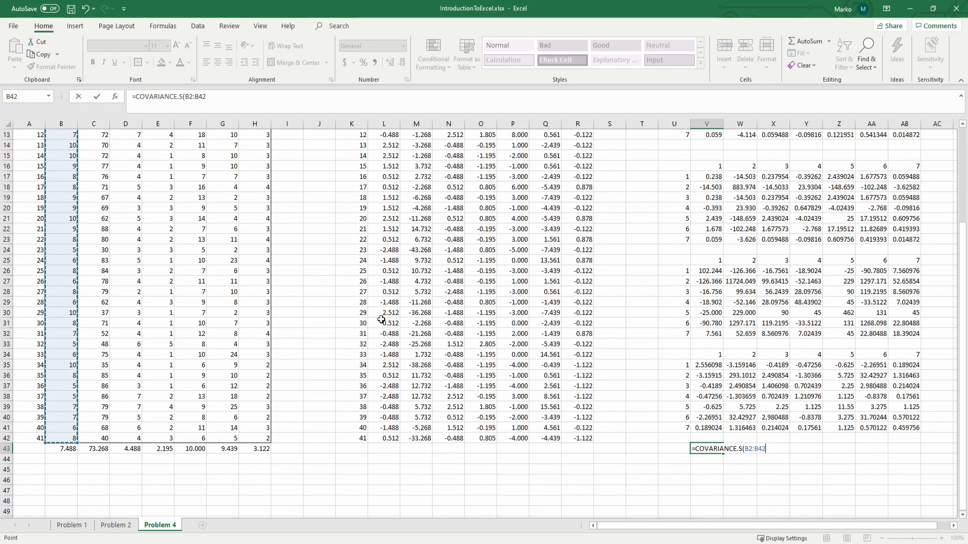
pyautogui.write(',')
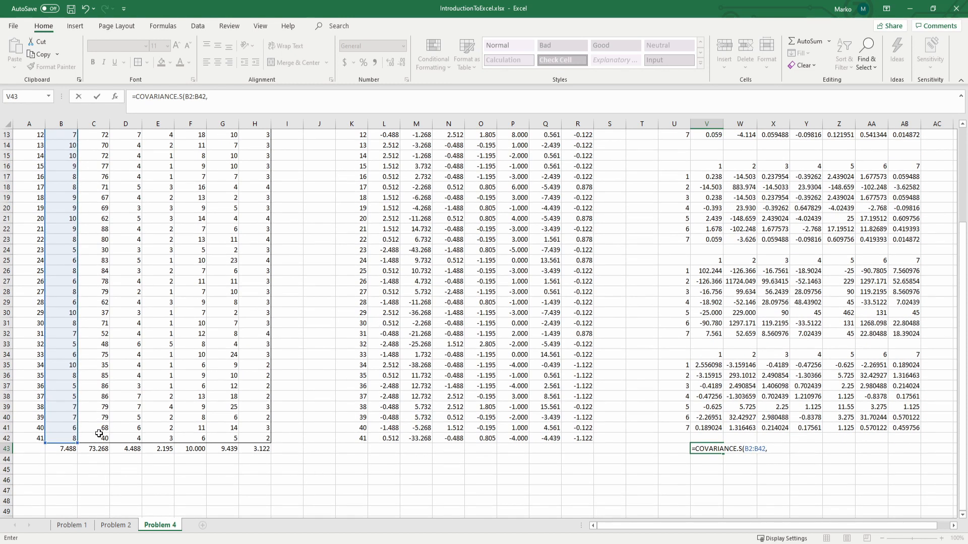
pyautogui.moveTo(101, 437); pyautogui.dragTo(96, 145)
pyautogui.click(266, 108)
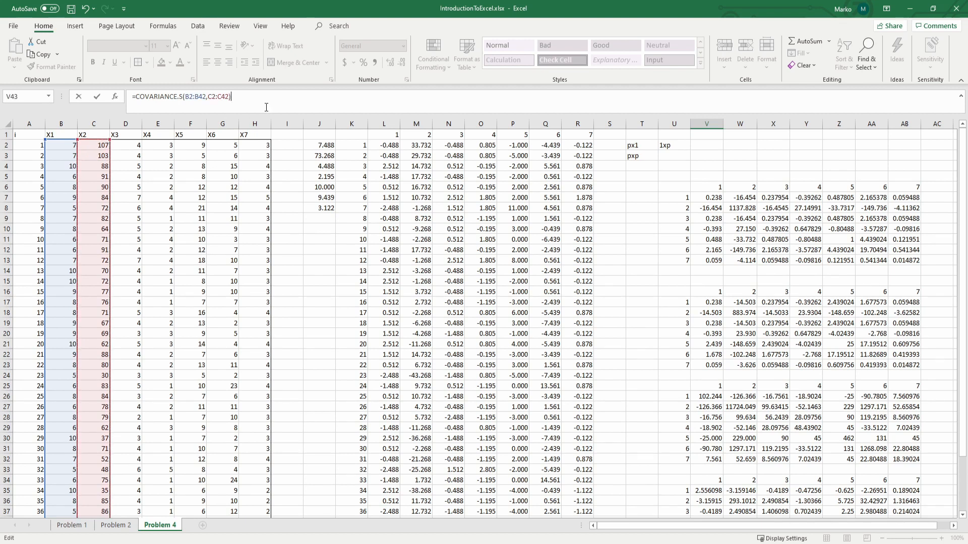
pyautogui.hotkey('ctrl', 'shift', 'Return')
pyautogui.press('Return')
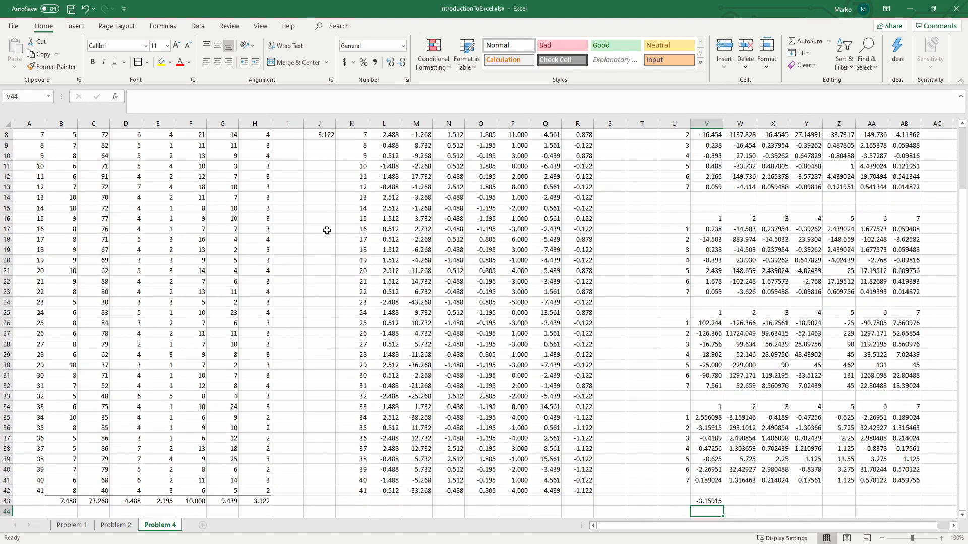
# Step: Move the covariance check formula from V43 to W43 and compare it with the entry in row 1, column 2 of the fourth matrix
pyautogui.scroll(-1, 327, 237)
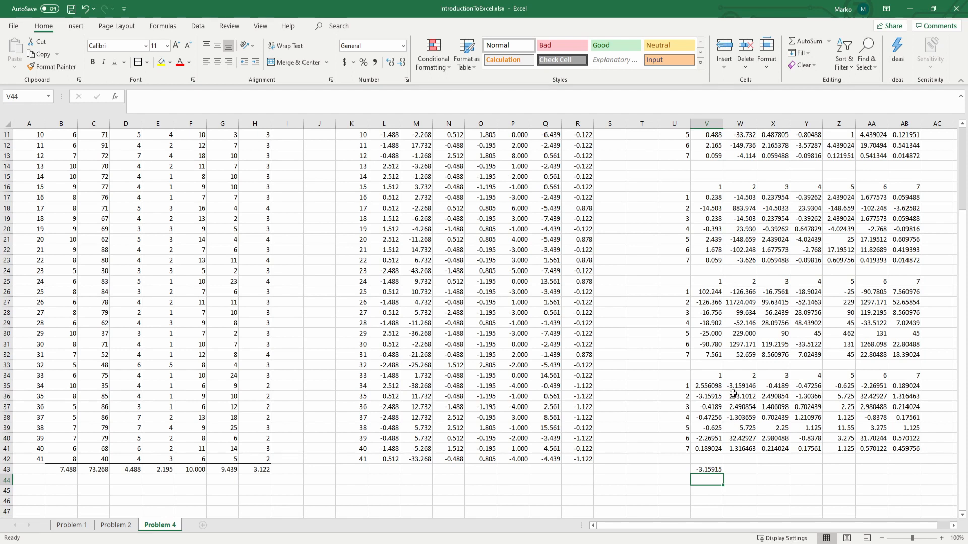
pyautogui.click(713, 466)
pyautogui.moveTo(724, 467); pyautogui.dragTo(738, 468)
pyautogui.click(741, 488)
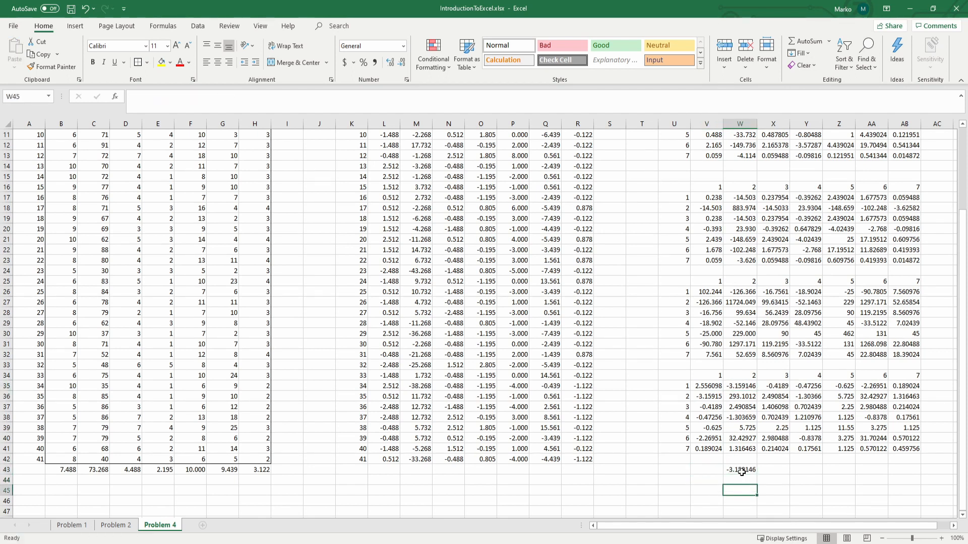
pyautogui.click(740, 470)
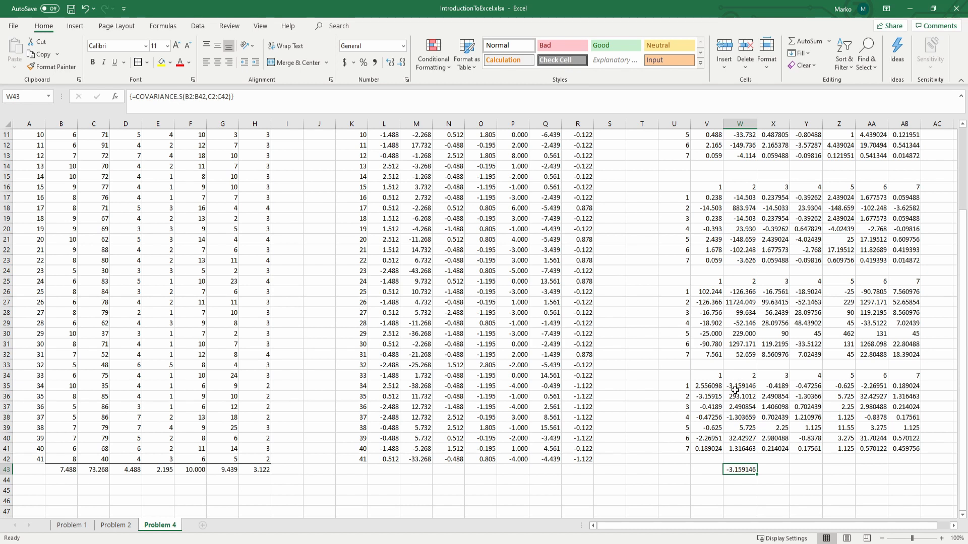
pyautogui.scroll(-1, 744, 393)
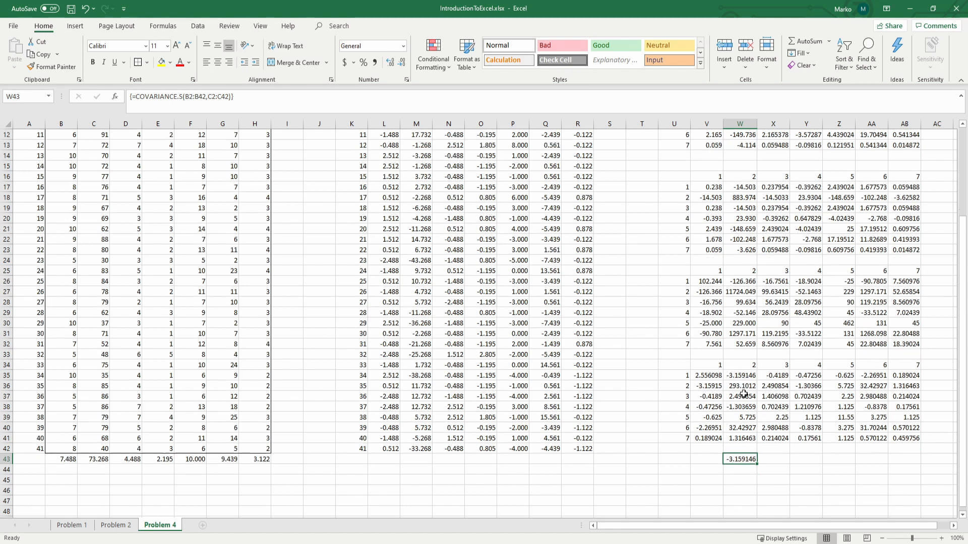
pyautogui.scroll(-2, 744, 393)
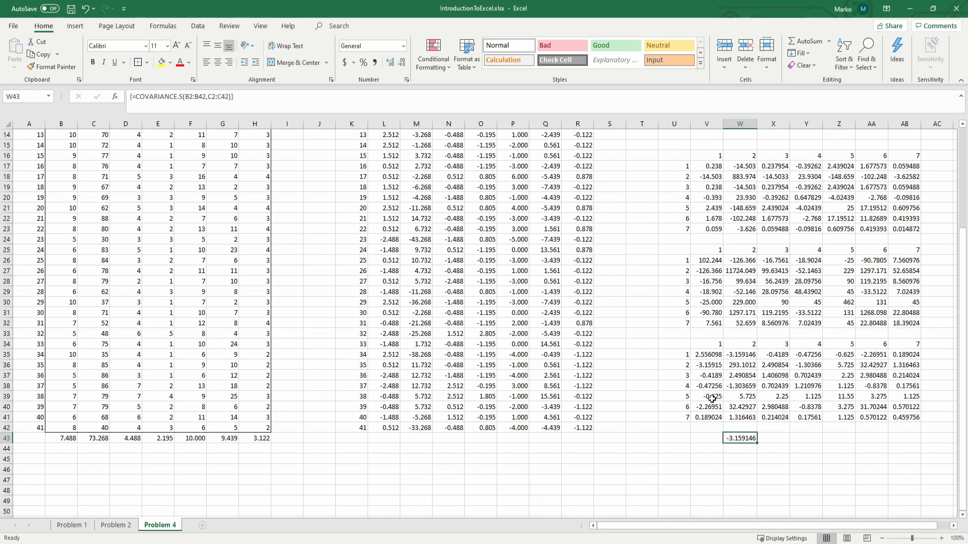
pyautogui.scroll(5, 422, 301)
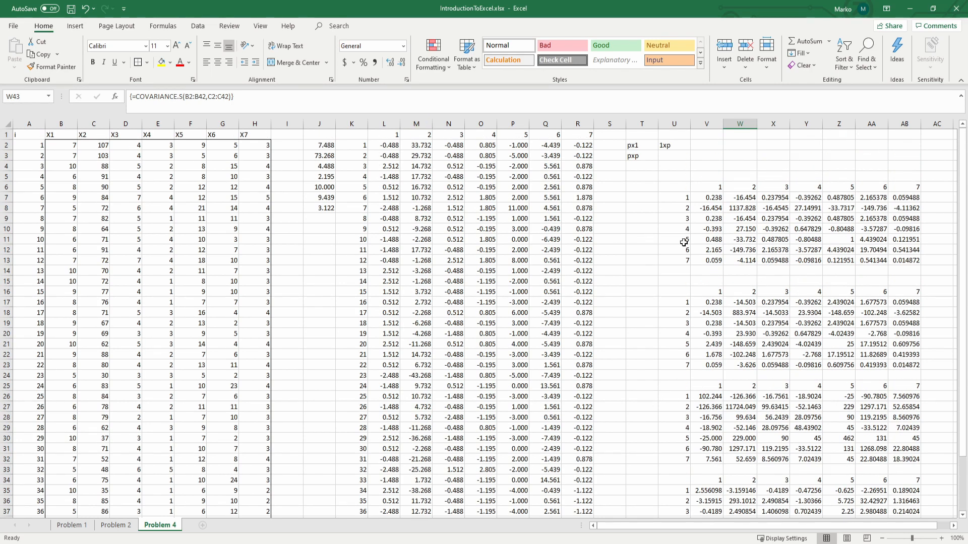
# Step: Add a new worksheet after Problem 4 and name it "Problem 4 - 2"
pyautogui.scroll(-3, 794, 310)
pyautogui.scroll(4, 794, 323)
pyautogui.click(202, 526)
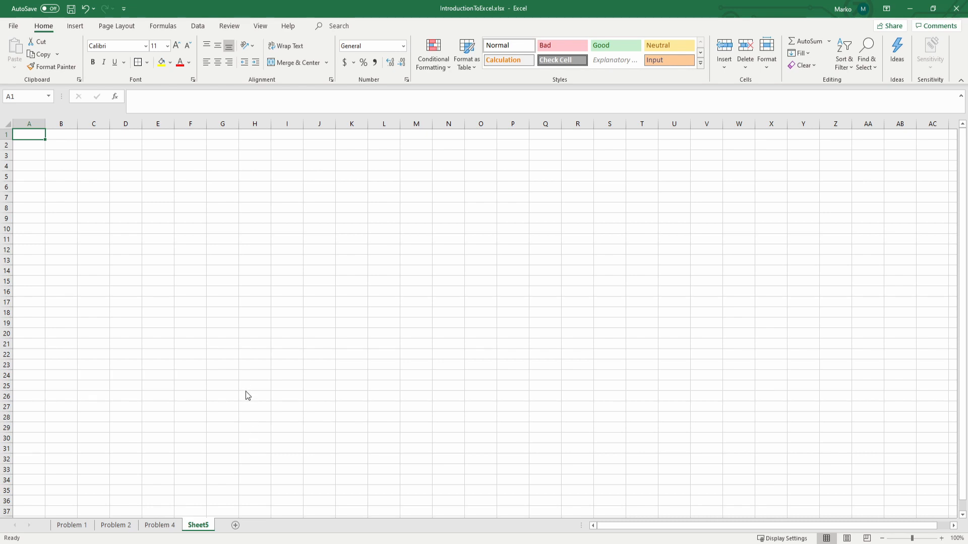
pyautogui.hotkey('alt', 'h')
pyautogui.write('or')
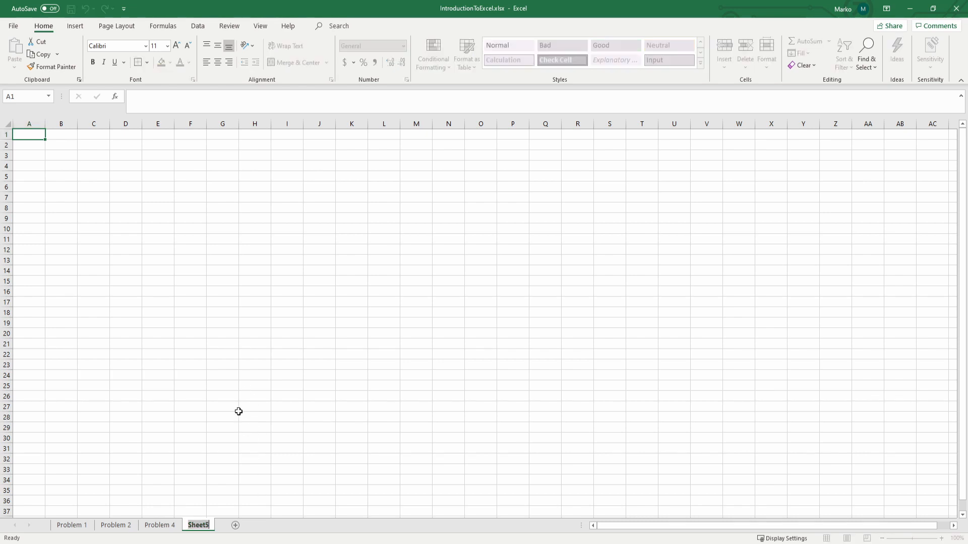
pyautogui.write('Problem 4')
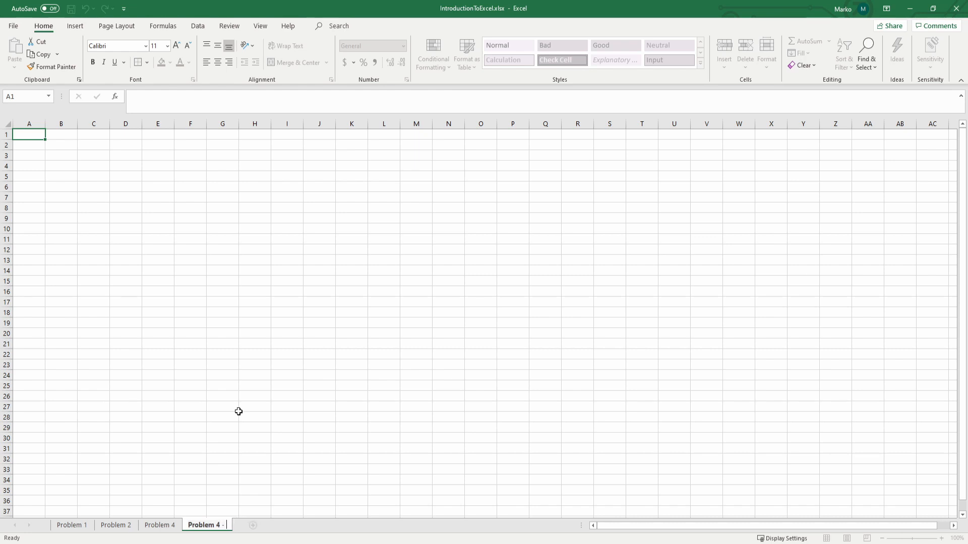
pyautogui.write('- 2')
pyautogui.press('Return')
pyautogui.click(135, 273)
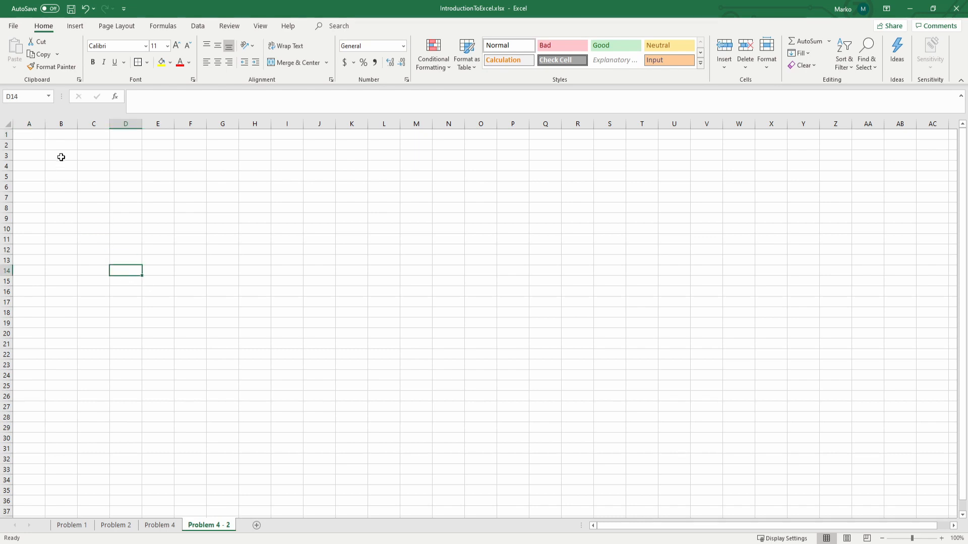
# Step: Copy columns A:H with the X1–X7 data from the Problem 4 sheet to A1 of Problem 4 - 2
pyautogui.click(159, 525)
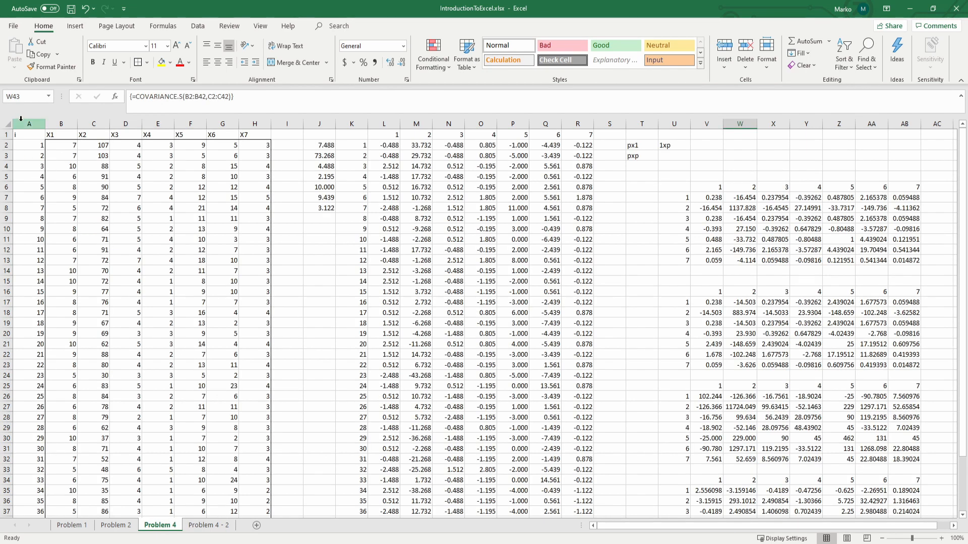
pyautogui.moveTo(29, 124)
pyautogui.mouseDown()
pyautogui.moveTo(240, 134)
pyautogui.moveTo(236, 125)
pyautogui.moveTo(29, 121)
pyautogui.mouseUp()
pyautogui.hotkey('ctrl', 'c')
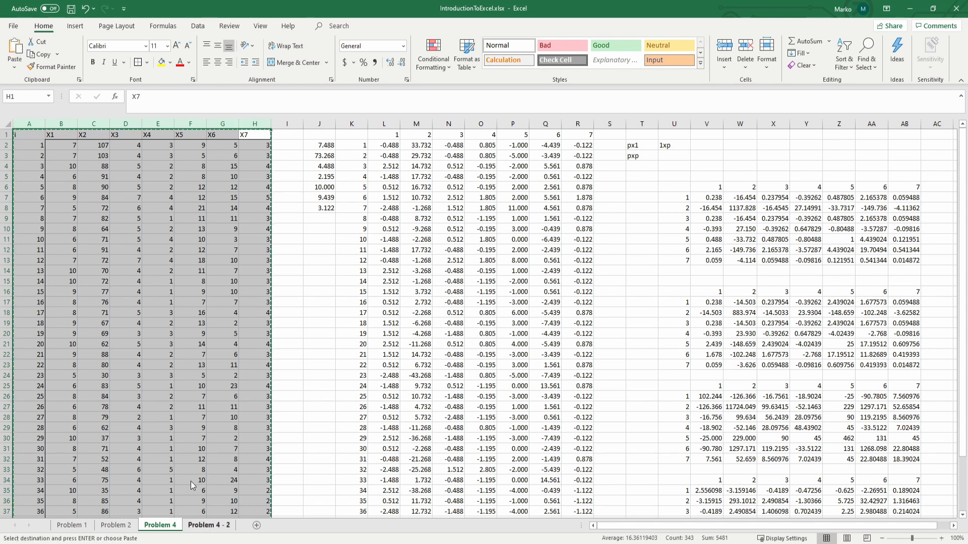
pyautogui.click(208, 526)
pyautogui.click(28, 135)
pyautogui.hotkey('ctrl', 'v')
pyautogui.click(411, 268)
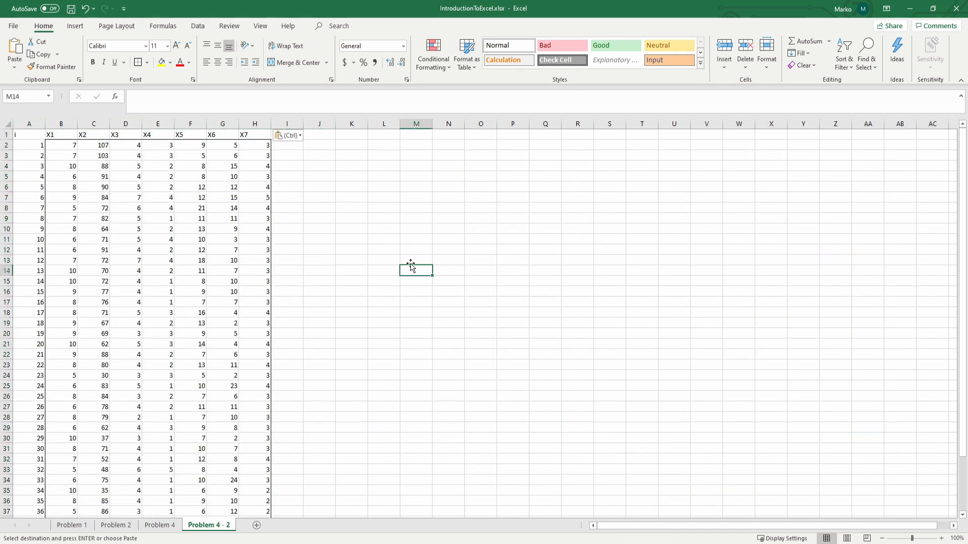
# Step: Check the pasted data on Problem 4 - 2 down to the column means in row 43
pyautogui.click(348, 134)
pyautogui.click(347, 165)
pyautogui.scroll(-4, 327, 206)
pyautogui.click(298, 344)
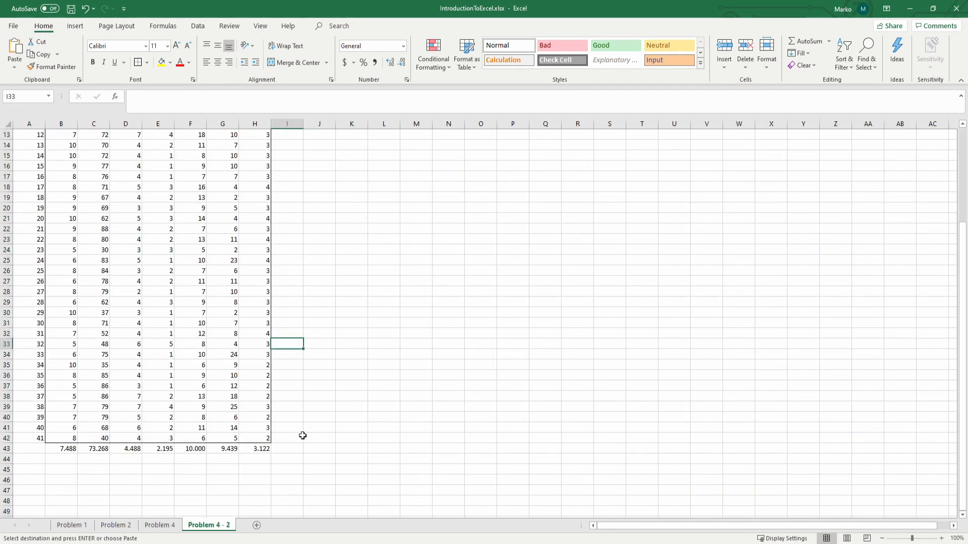
pyautogui.click(255, 456)
pyautogui.scroll(4, 260, 441)
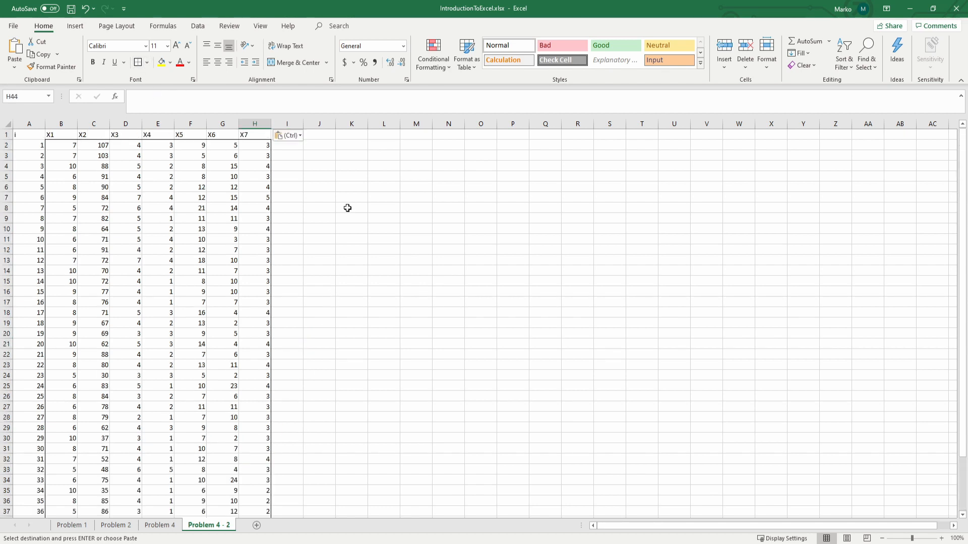
pyautogui.click(347, 136)
pyautogui.click(351, 145)
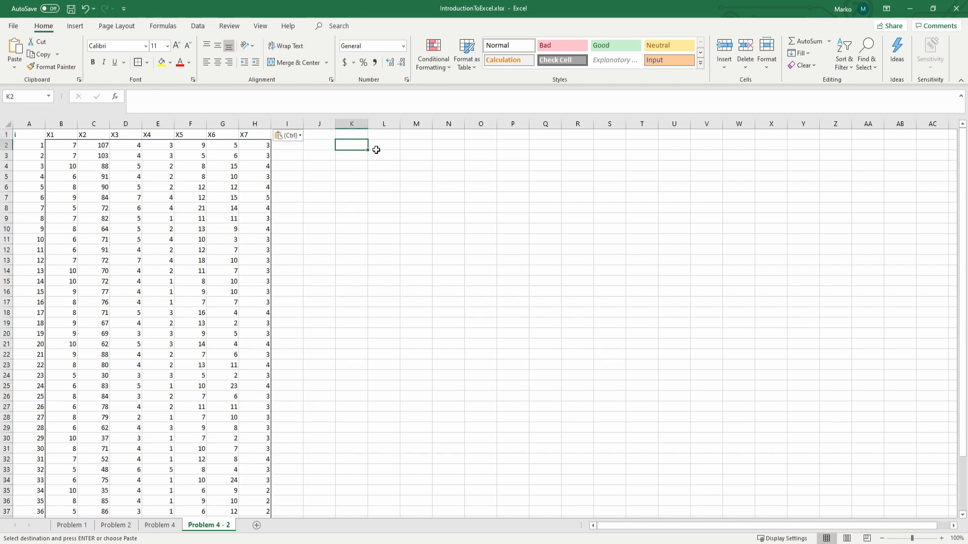
# Step: Label the deviation matrix on the Problem 4 sheet by entering A'= in J12
pyautogui.click(157, 526)
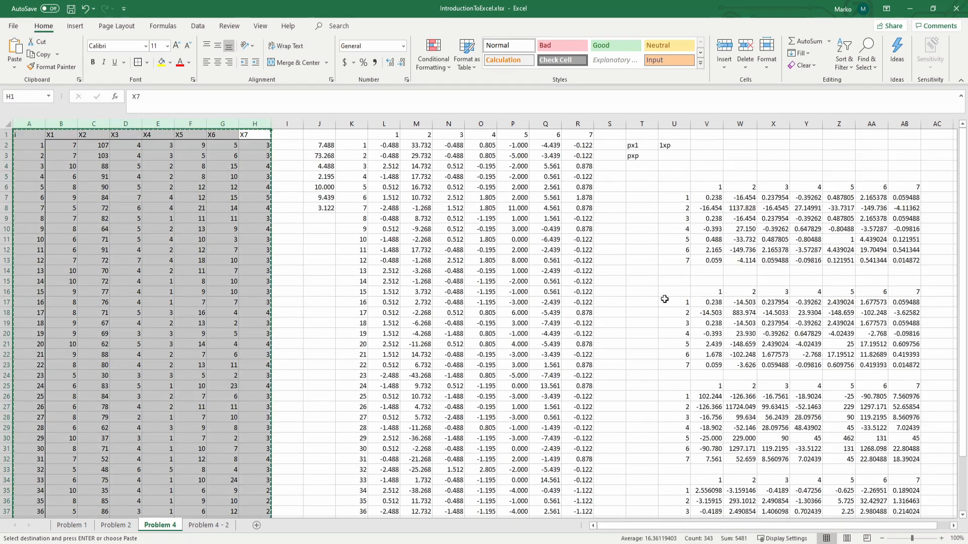
pyautogui.click(323, 247)
pyautogui.write("A'=")
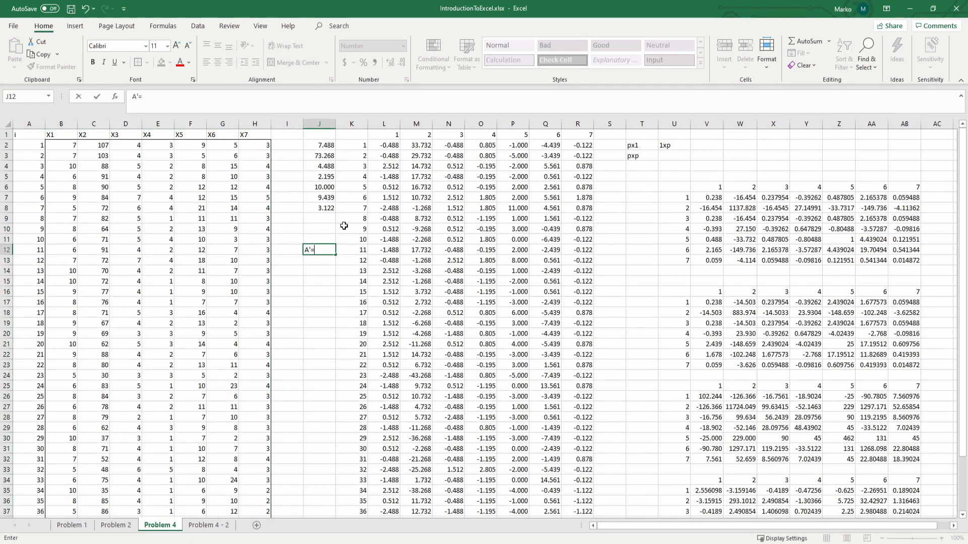
pyautogui.press('Return')
pyautogui.press('Up')
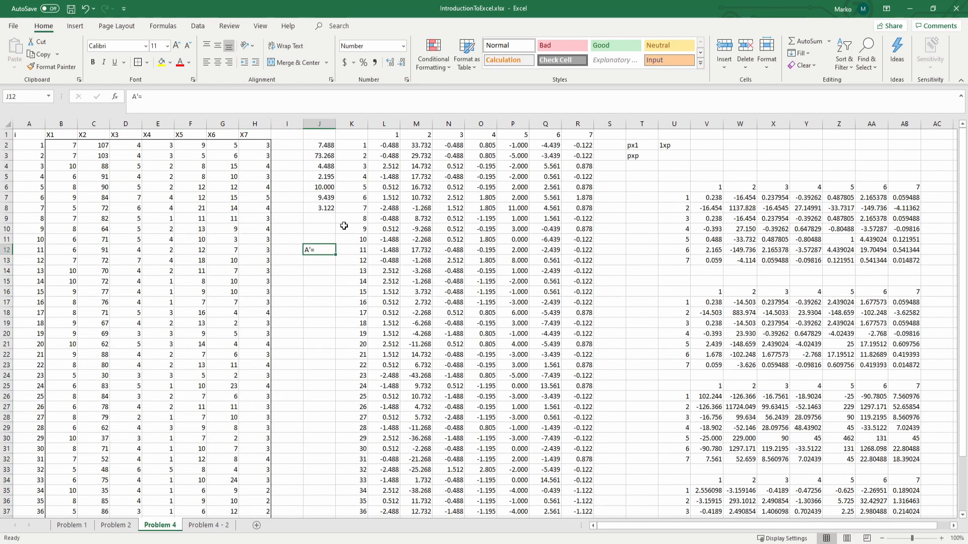
pyautogui.moveTo(376, 141); pyautogui.dragTo(577, 439)
pyautogui.scroll(-2, 571, 462)
pyautogui.scroll(-2, 574, 462)
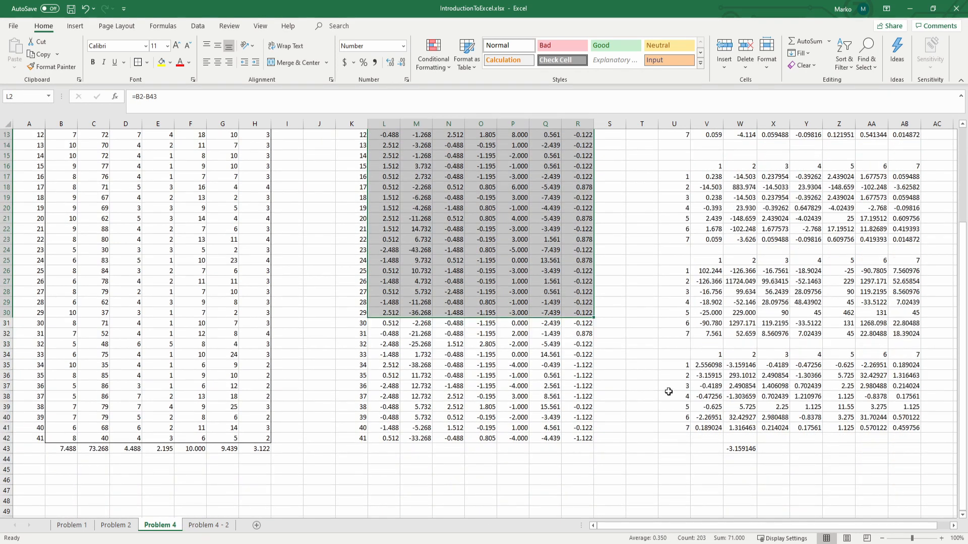
pyautogui.scroll(5, 675, 388)
pyautogui.click(635, 317)
pyautogui.click(383, 260)
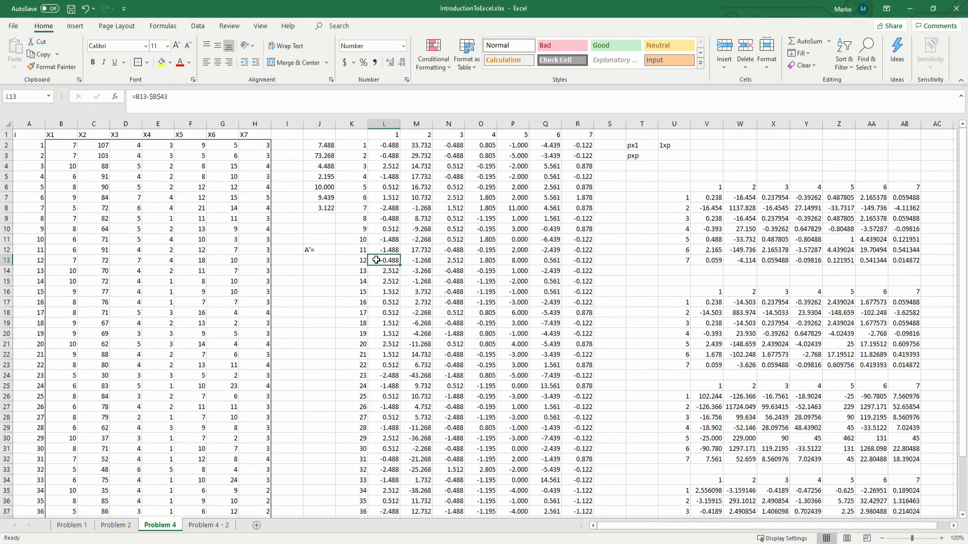
# Step: On Problem 4 - 2, enter the column headers 1 through 7 in K1:Q1
pyautogui.click(210, 525)
pyautogui.click(358, 136)
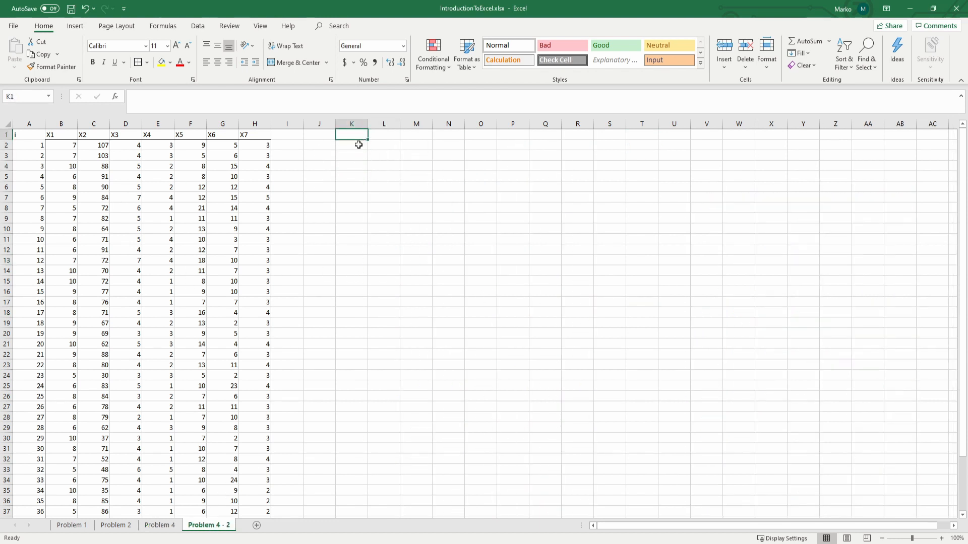
pyautogui.write('1')
pyautogui.press('Tab')
pyautogui.write('2')
pyautogui.press('Tab')
pyautogui.write('3')
pyautogui.press('Tab')
pyautogui.write('4')
pyautogui.press('Tab')
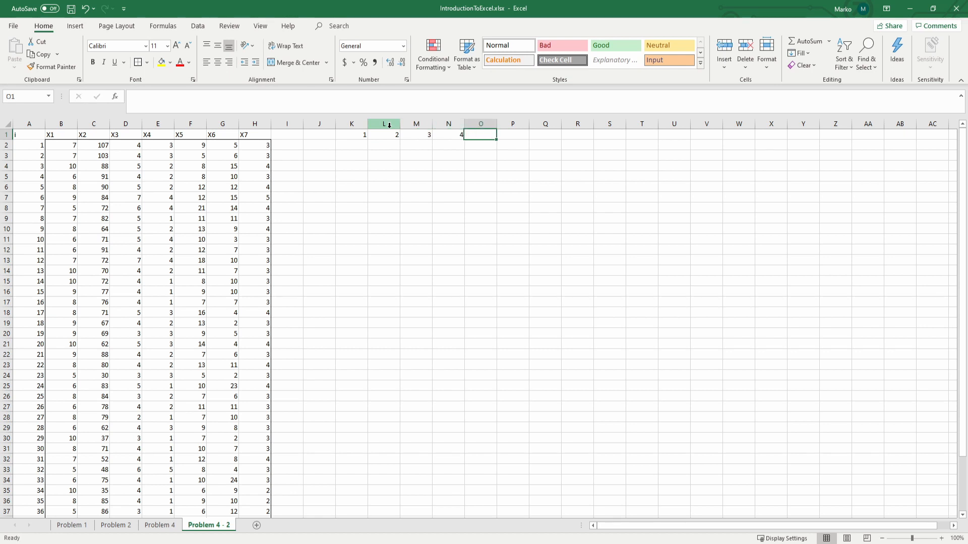
pyautogui.write('5')
pyautogui.press('Tab')
pyautogui.write('6')
pyautogui.press('Tab')
pyautogui.write('7')
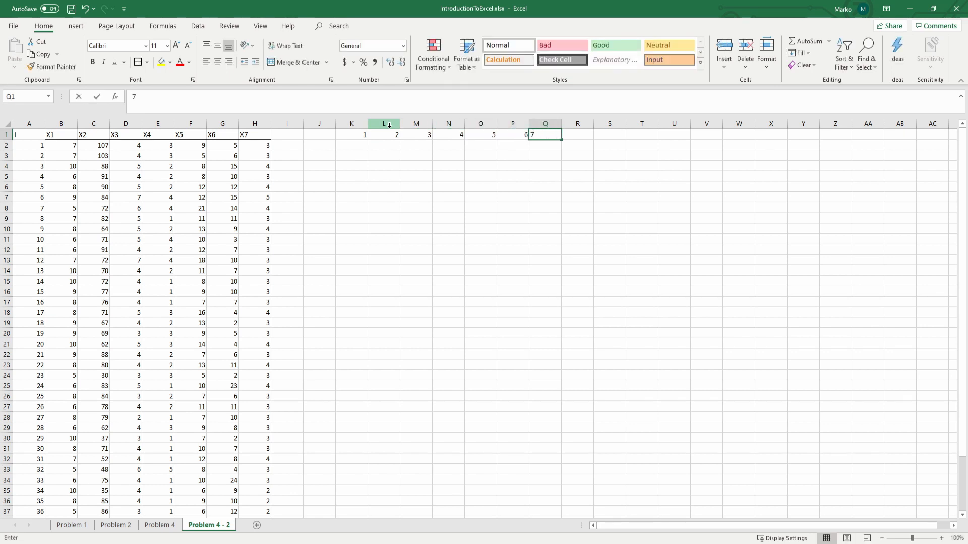
pyautogui.press('Return')
# Step: Enter 1 and 2 in J2:J3 and fill the row numbers down column J
pyautogui.click(317, 148)
pyautogui.write('1')
pyautogui.press('Return')
pyautogui.write('2')
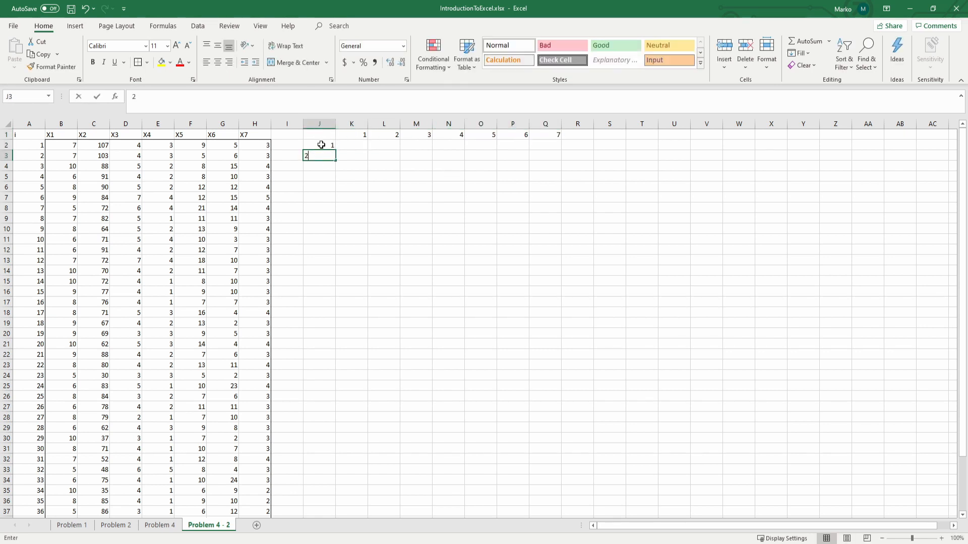
pyautogui.click(321, 145)
pyautogui.moveTo(328, 145); pyautogui.dragTo(326, 493)
pyautogui.click(404, 367)
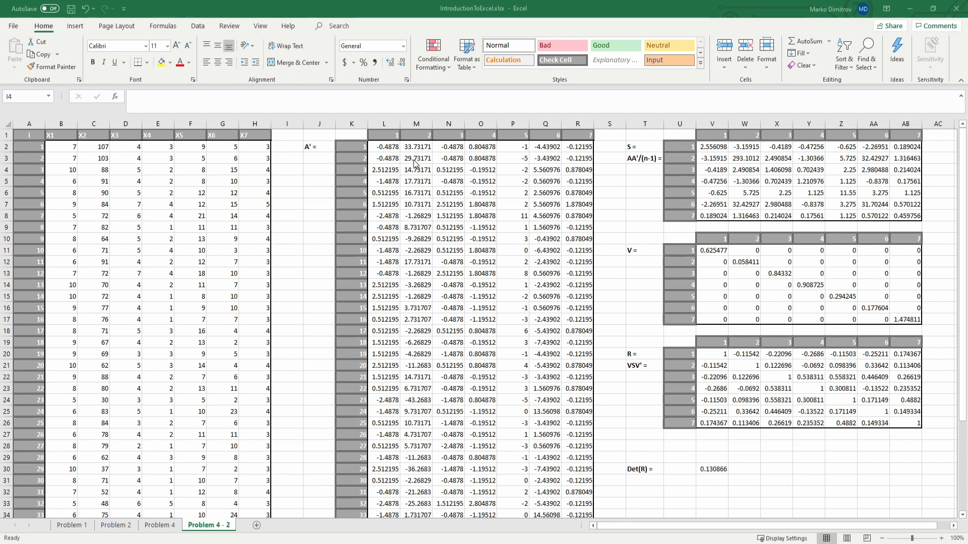
# Step: Examine the A' deviation matrix and the array formula in L2 beside the X1–X7 data
pyautogui.click(318, 157)
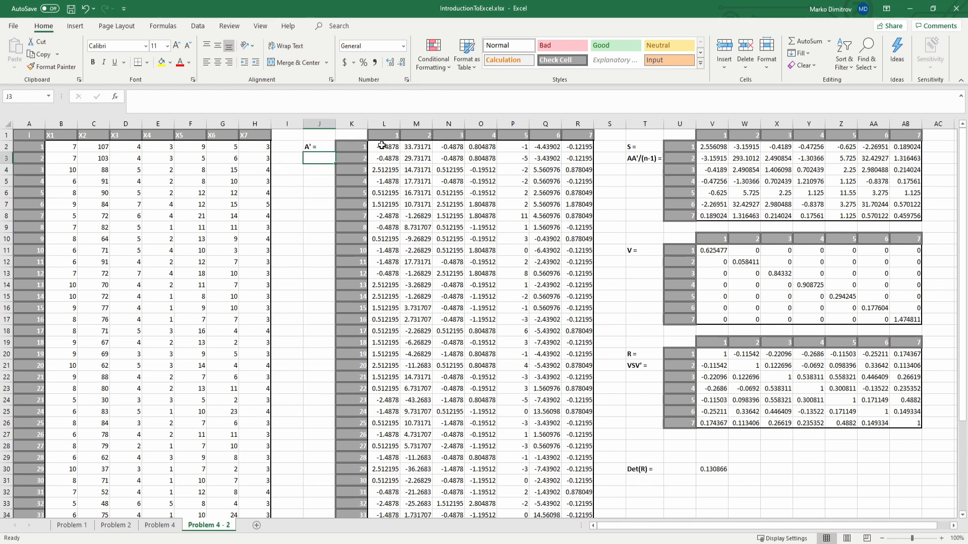
pyautogui.click(381, 145)
pyautogui.click(570, 147)
pyautogui.click(313, 158)
pyautogui.click(389, 149)
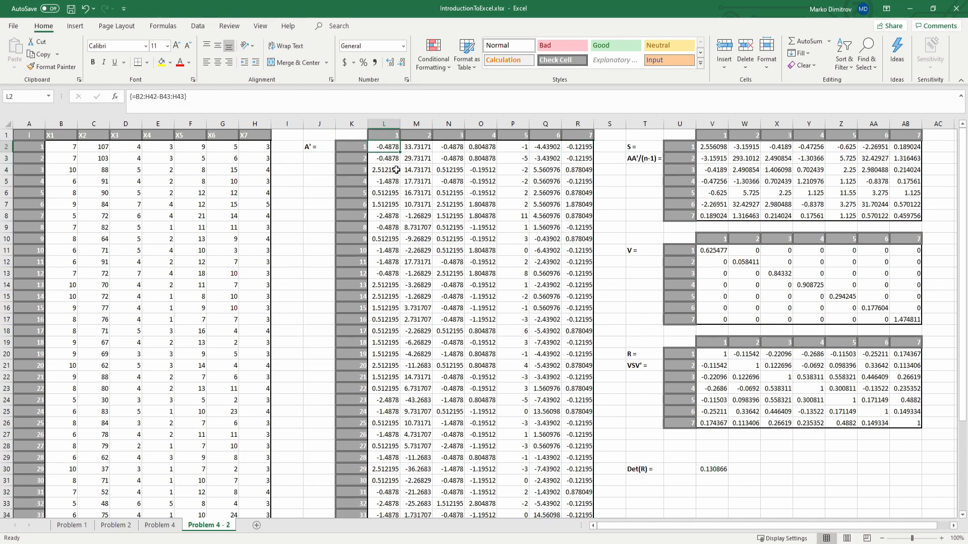
pyautogui.scroll(-1, 313, 184)
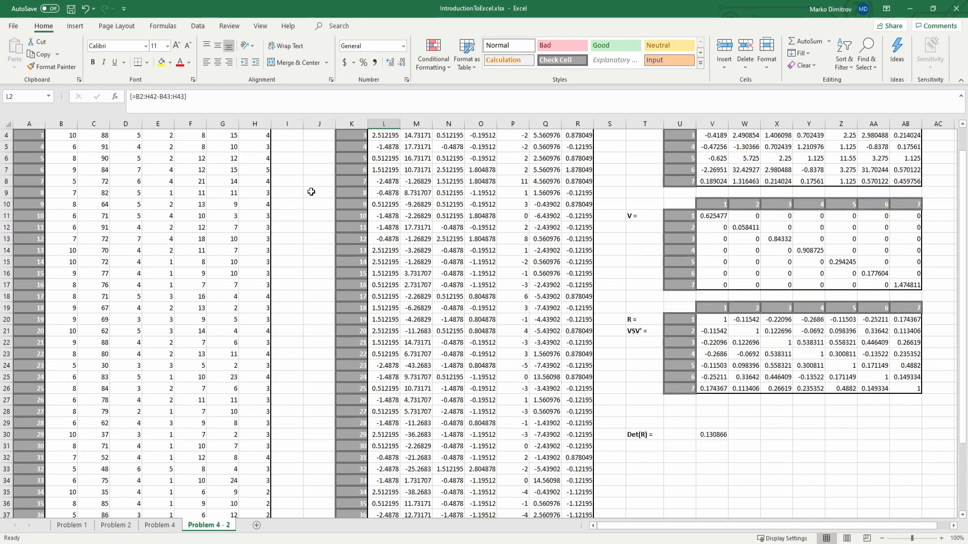
pyautogui.scroll(1, 313, 190)
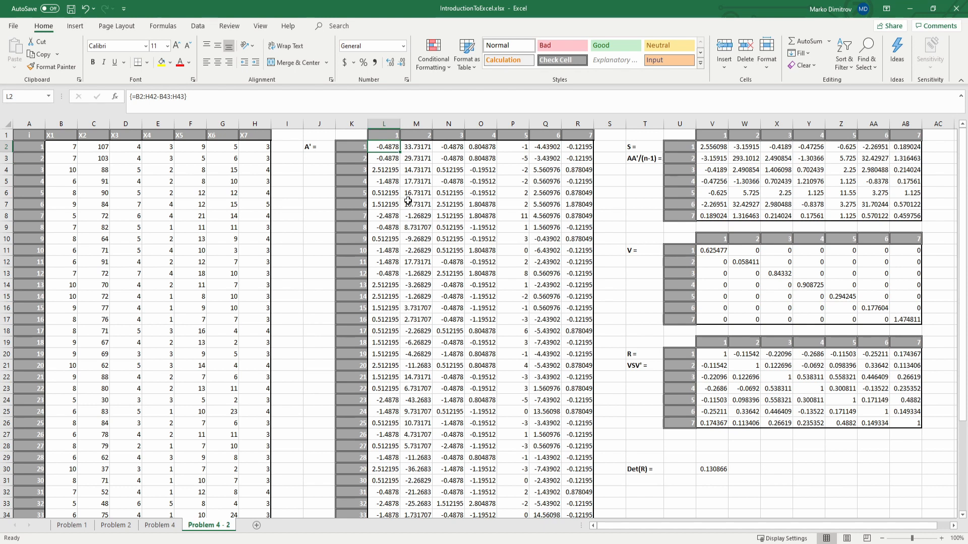
# Step: Rebuild the formula for the A' range L2:R42 as =B2:H42-B43:H43, subtracting the mean row from the data
pyautogui.scroll(-7, 408, 202)
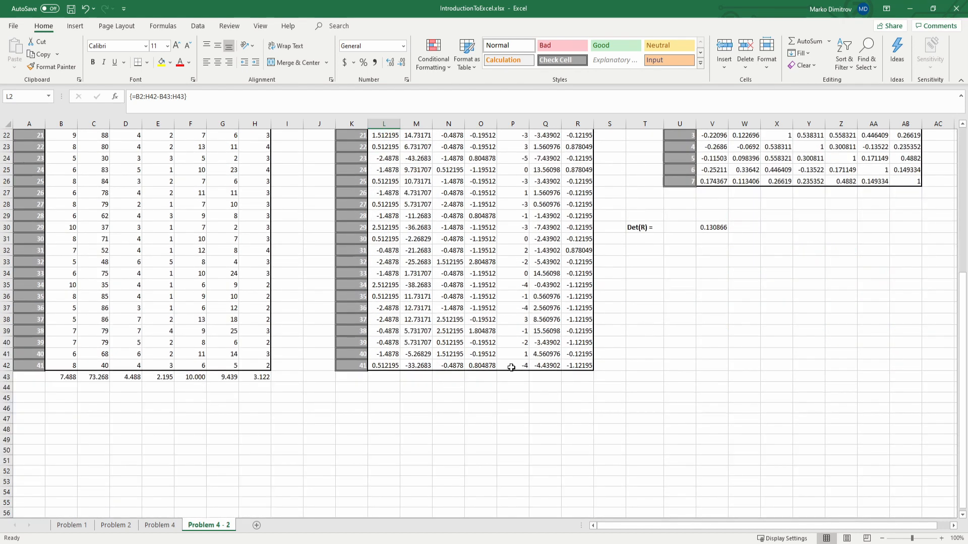
pyautogui.keyDown('shift'); pyautogui.click(580, 369); pyautogui.keyUp('shift')
pyautogui.scroll(7, 503, 346)
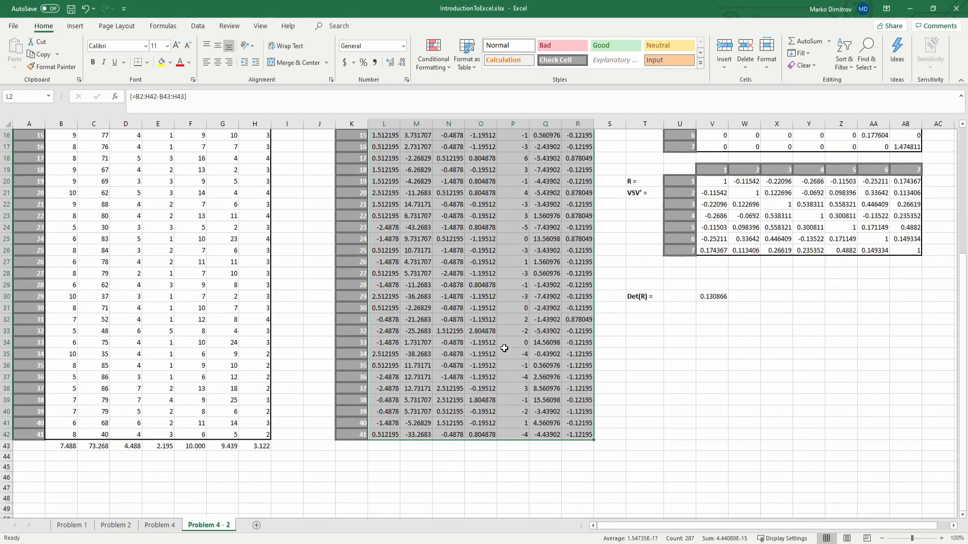
pyautogui.moveTo(237, 98); pyautogui.dragTo(46, 98)
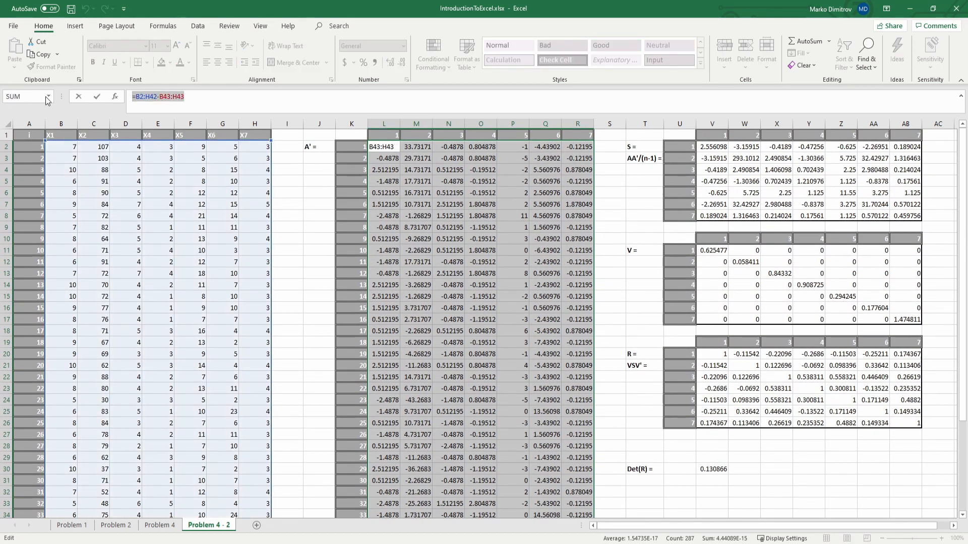
pyautogui.write('=')
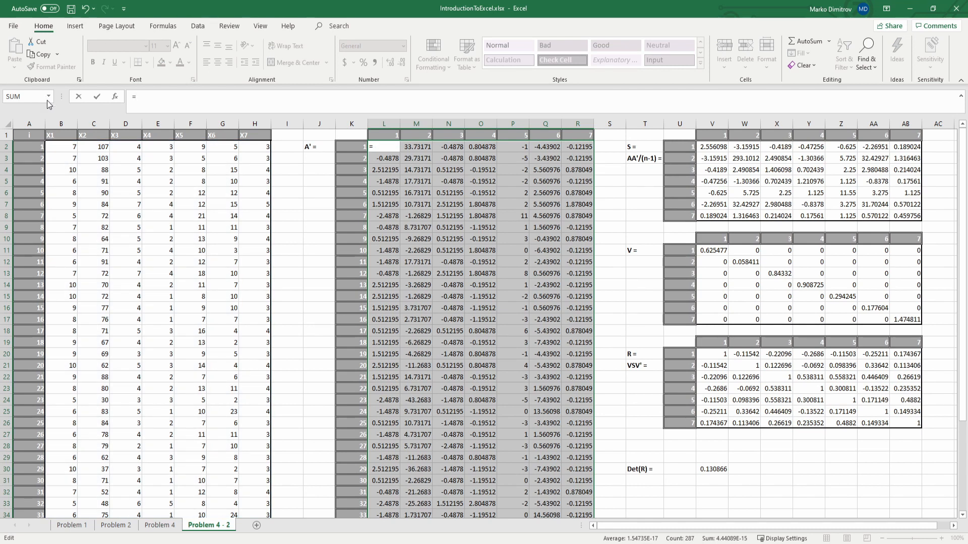
pyautogui.click(67, 149)
pyautogui.moveTo(72, 157); pyautogui.dragTo(247, 446)
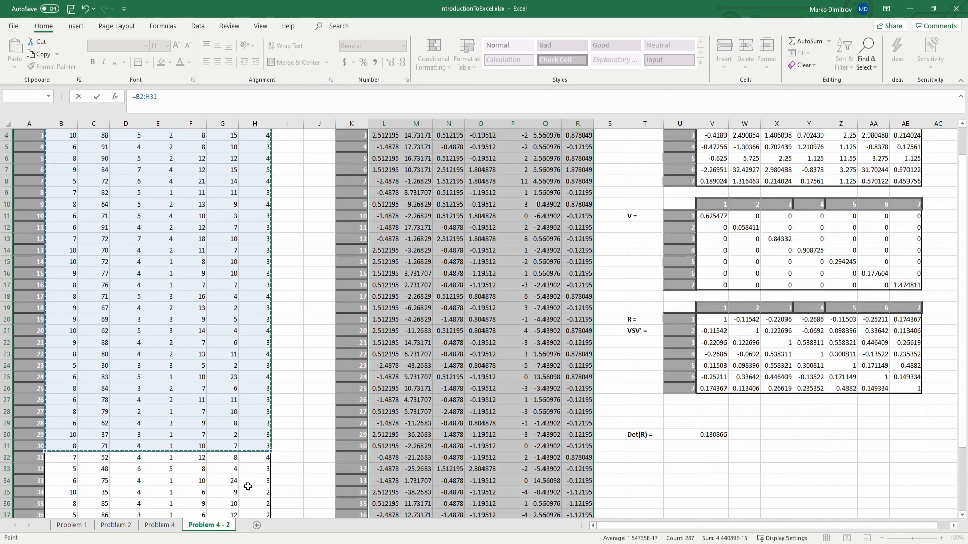
pyautogui.moveTo(247, 486); pyautogui.dragTo(262, 434)
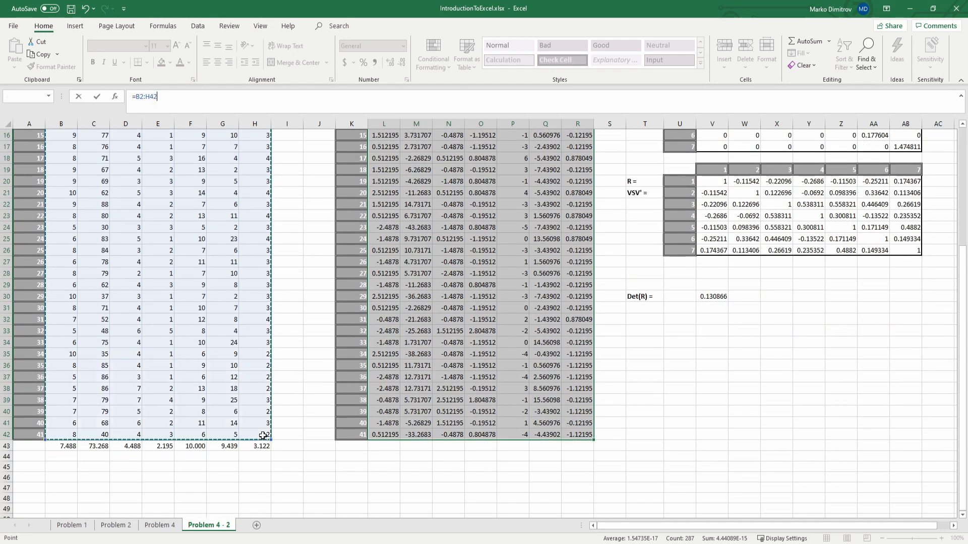
pyautogui.click(164, 95)
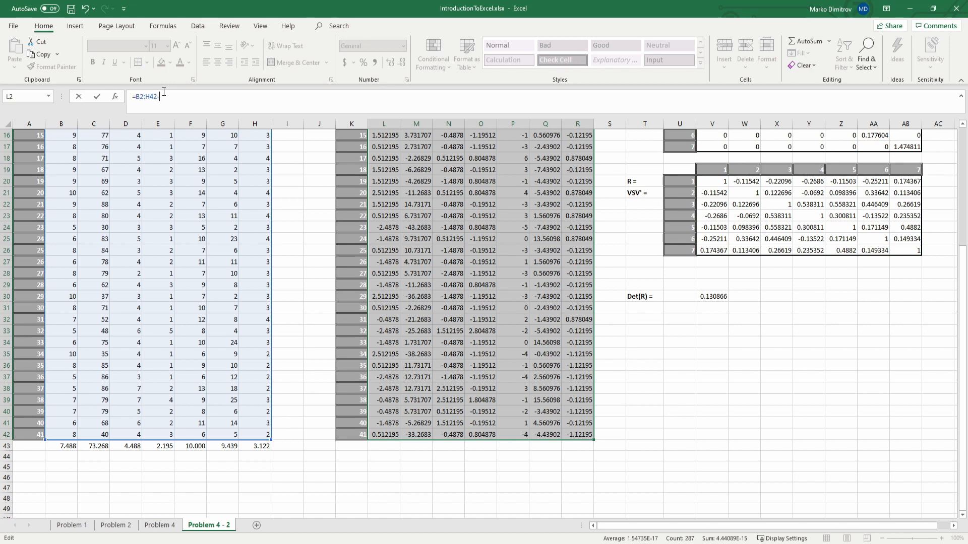
pyautogui.moveTo(58, 446); pyautogui.dragTo(245, 449)
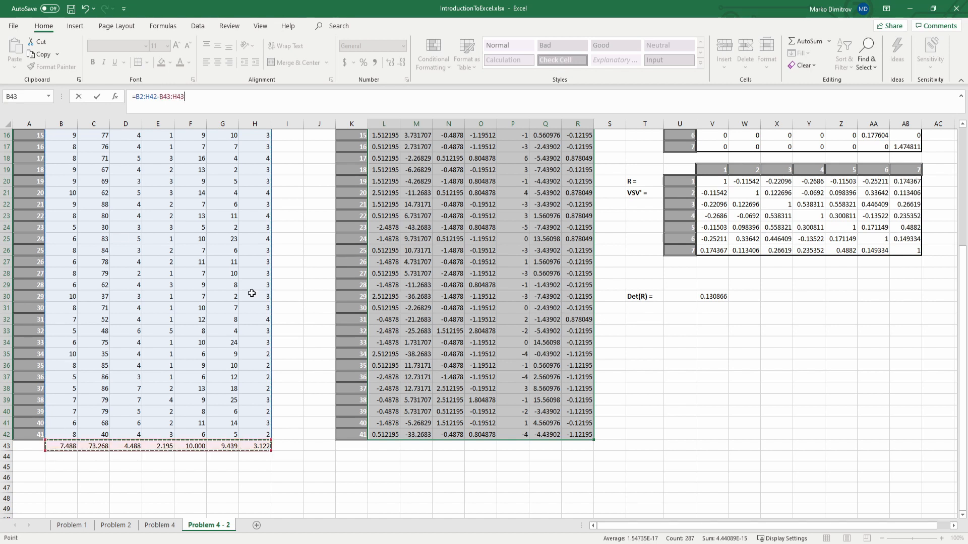
pyautogui.click(210, 94)
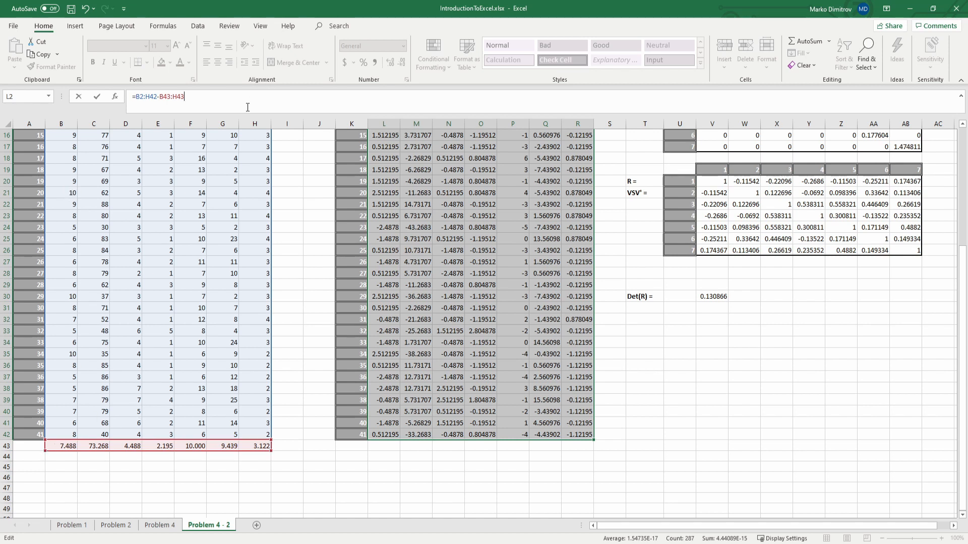
# Step: Commit the A' formula in L2:R42 as an array formula and check it in cell M4
pyautogui.hotkey('ctrl', 'shift', 'Return')
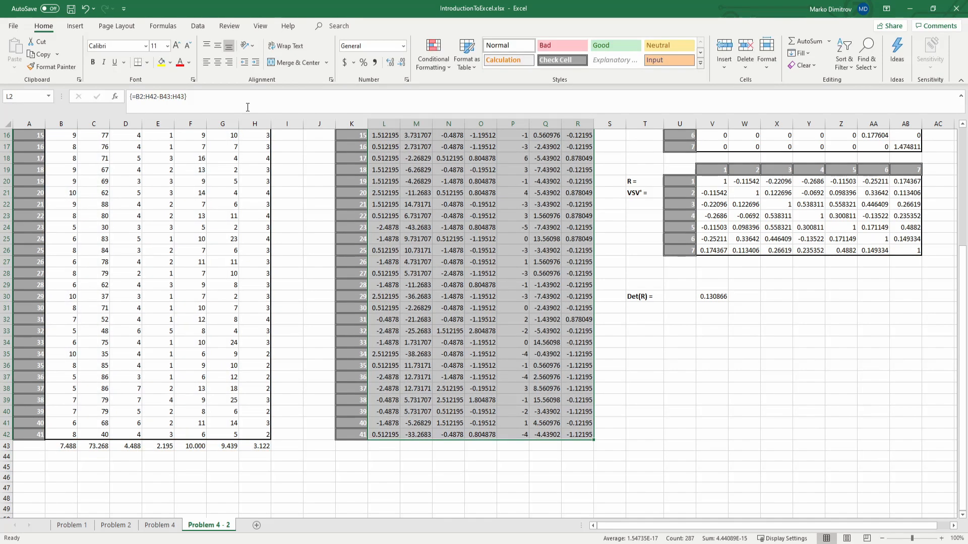
pyautogui.scroll(5, 502, 260)
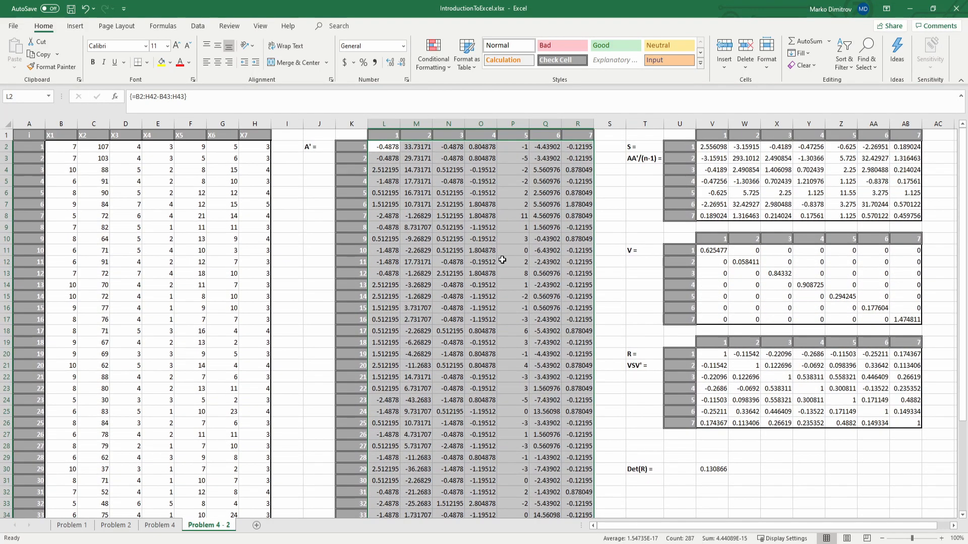
pyautogui.click(313, 155)
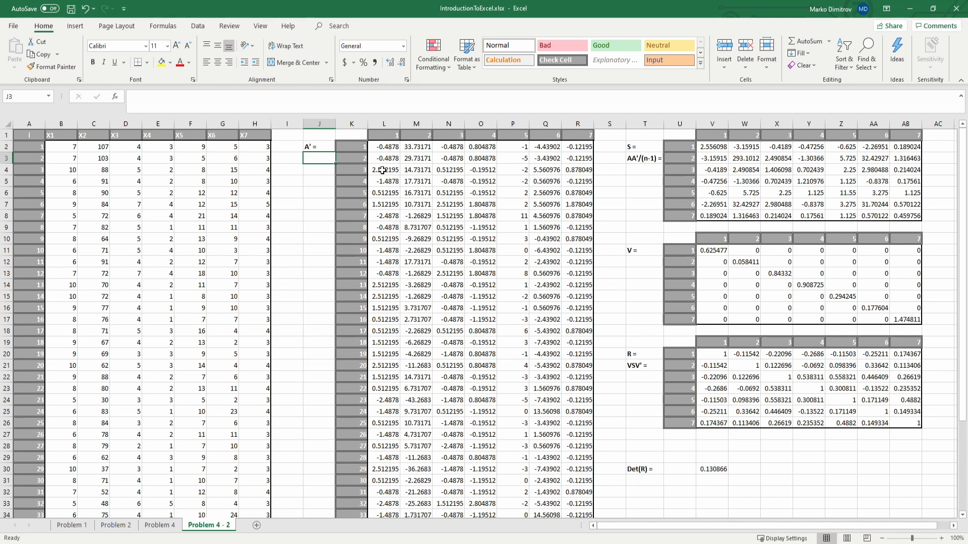
pyautogui.click(419, 170)
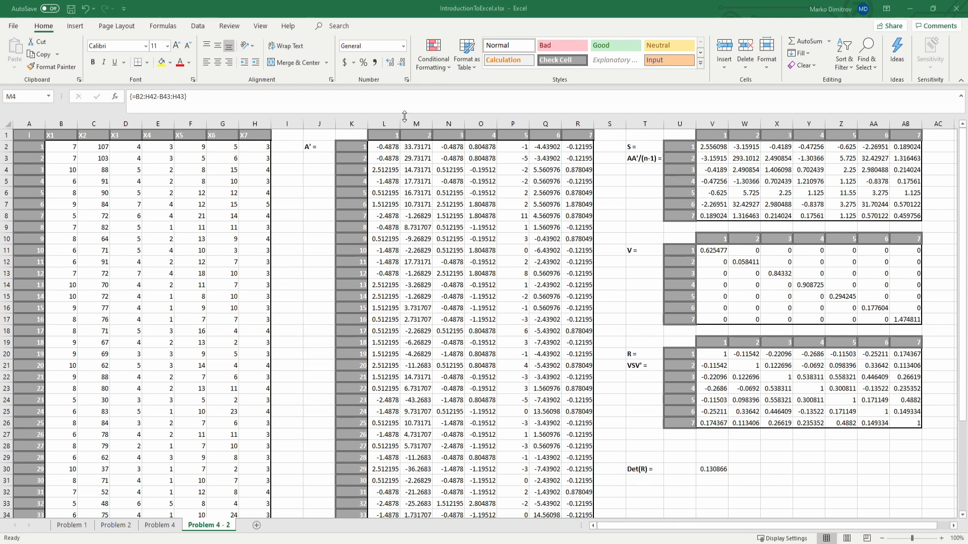
pyautogui.click(657, 167)
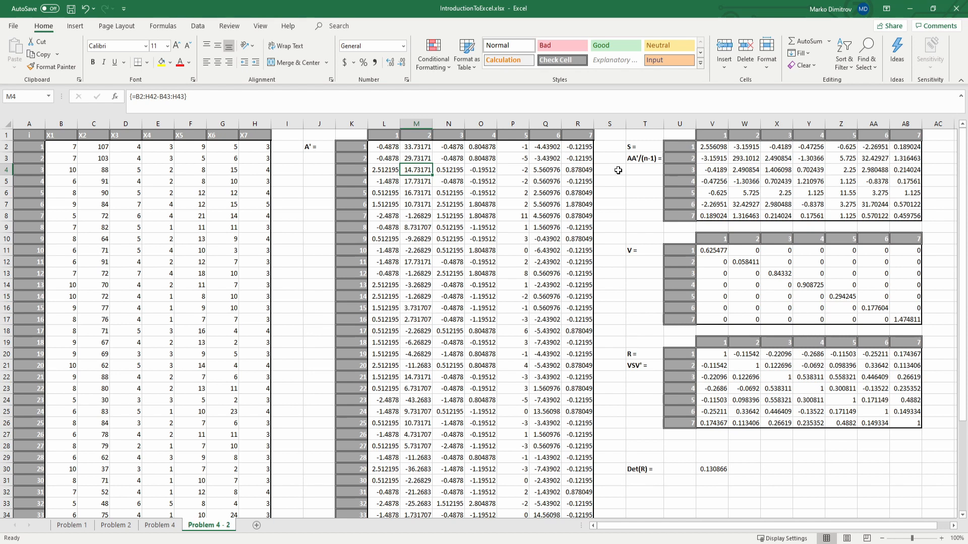
# Step: Replace the formula of the S matrix range V2:AB8 with =MMULT(TRANSPOSE(L2:R42), as its opening part
pyautogui.click(646, 148)
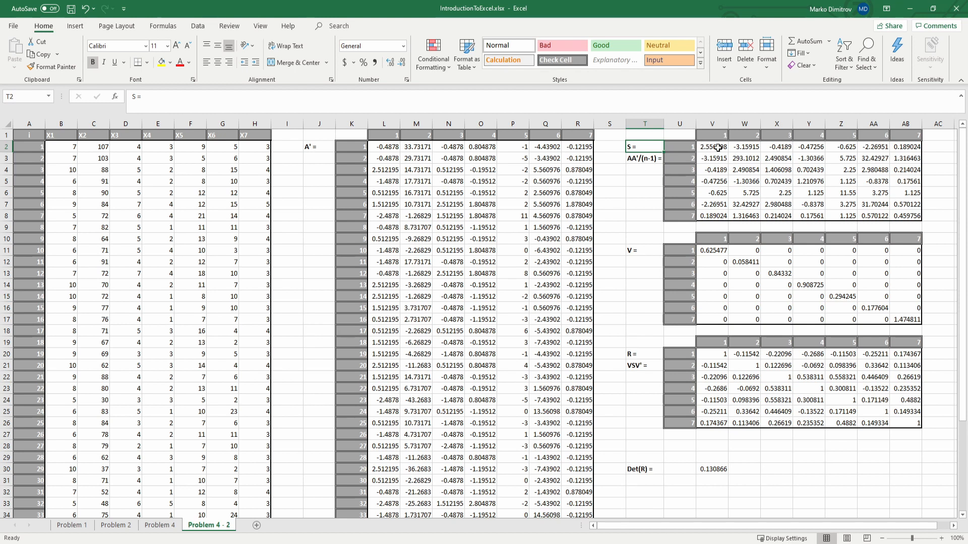
pyautogui.moveTo(719, 147); pyautogui.dragTo(894, 216)
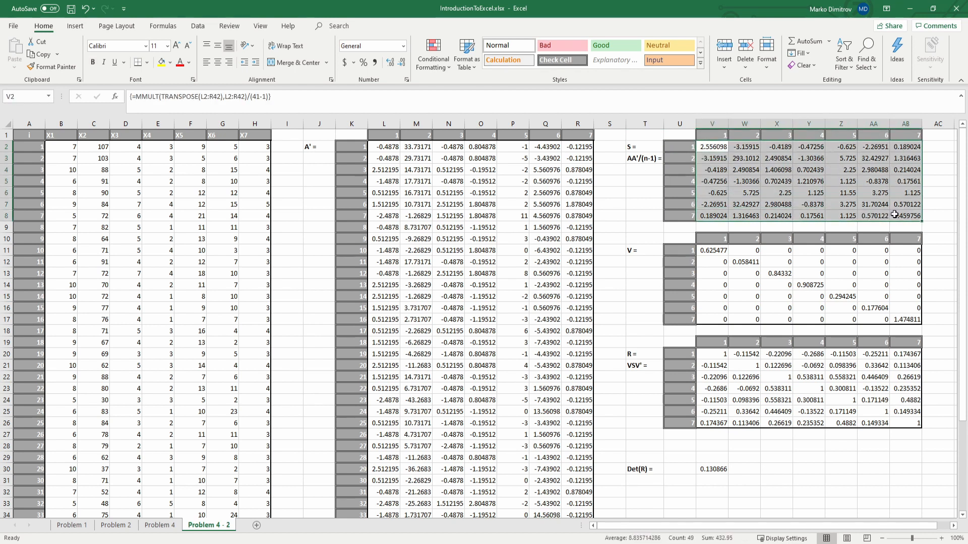
pyautogui.click(280, 111)
pyautogui.moveTo(281, 112); pyautogui.dragTo(116, 104)
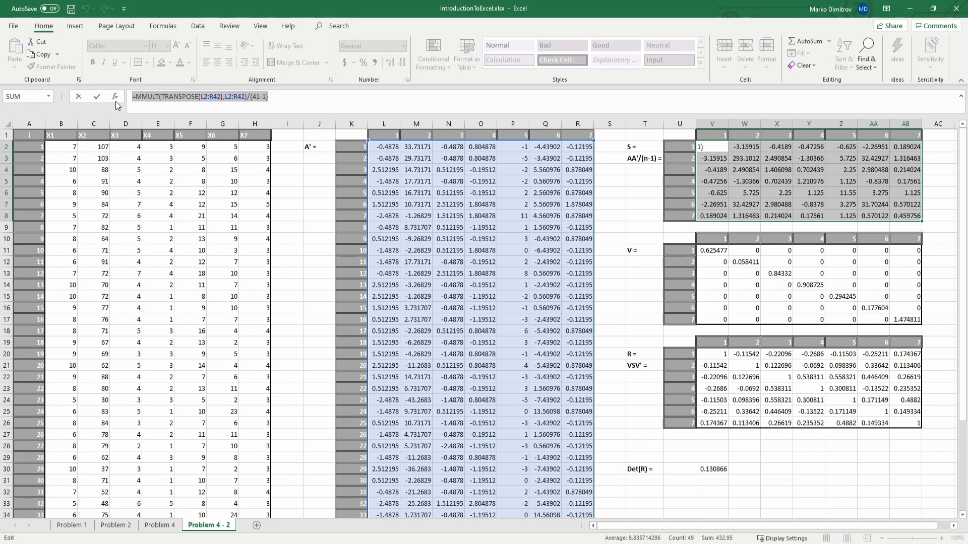
pyautogui.write('=')
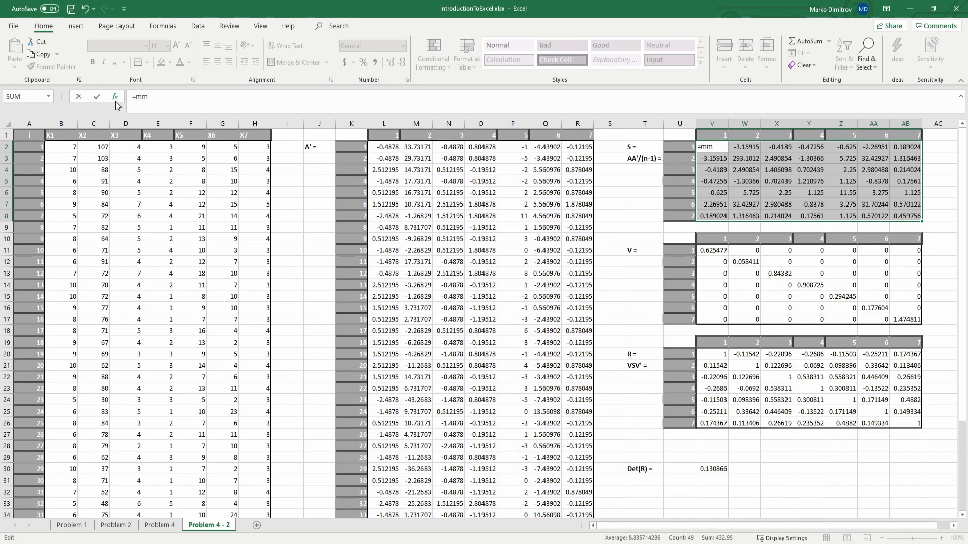
pyautogui.write('mm')
pyautogui.press('Tab')
pyautogui.write('t')
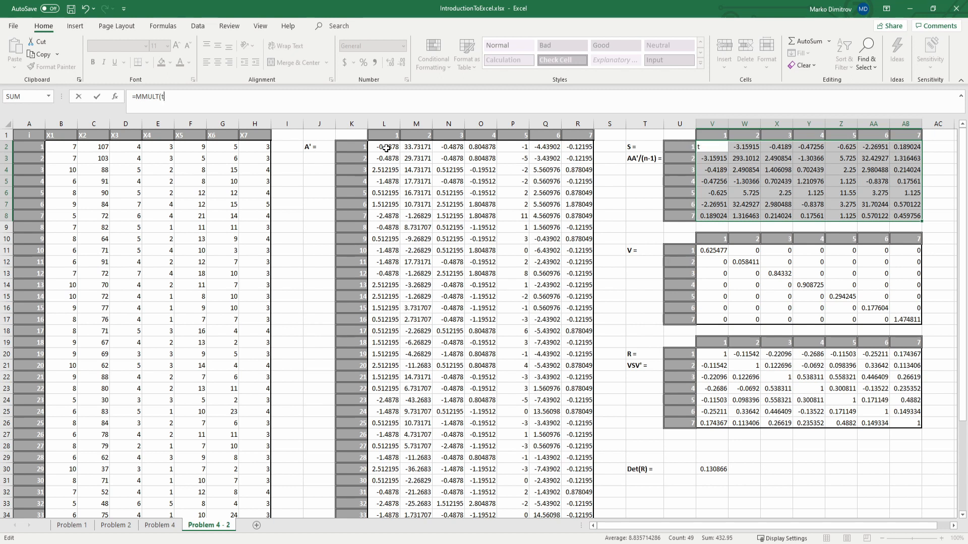
pyautogui.write('ra')
pyautogui.press('Tab')
pyautogui.moveTo(387, 148); pyautogui.dragTo(557, 482)
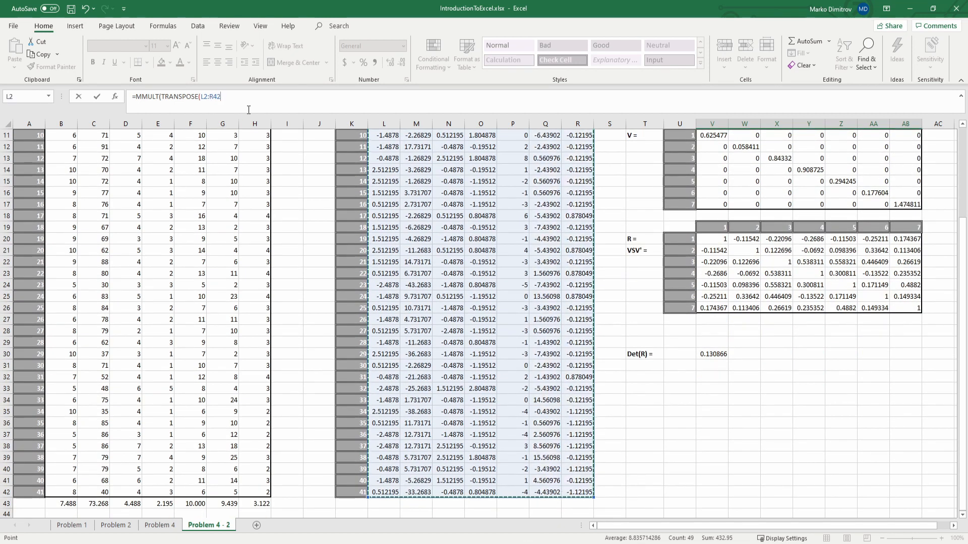
pyautogui.write('),')
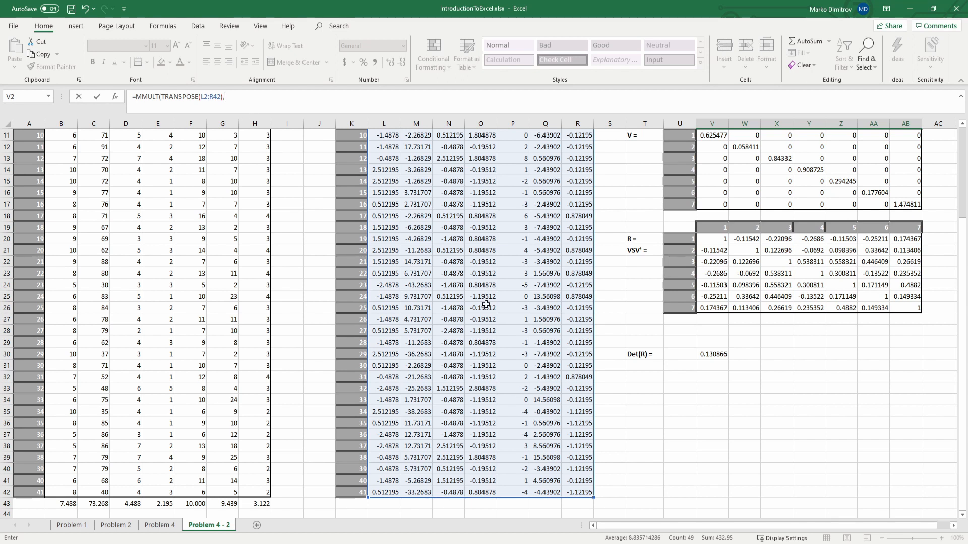
# Step: Add L2:R42 as the second MMULT argument and enter the S matrix formula as an array formula
pyautogui.scroll(4, 485, 303)
pyautogui.click(385, 146)
pyautogui.moveTo(472, 246); pyautogui.dragTo(552, 419)
pyautogui.moveTo(544, 507); pyautogui.dragTo(567, 496)
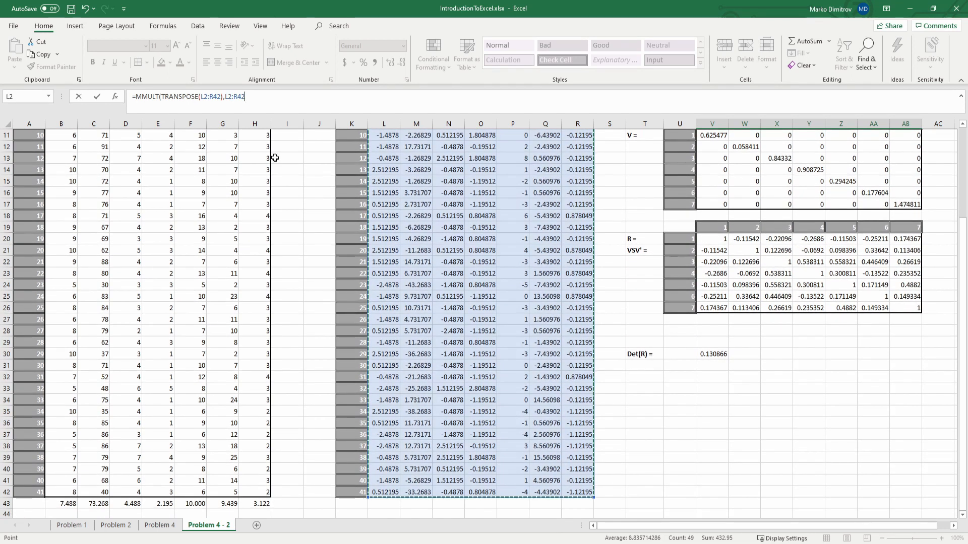
pyautogui.click(280, 103)
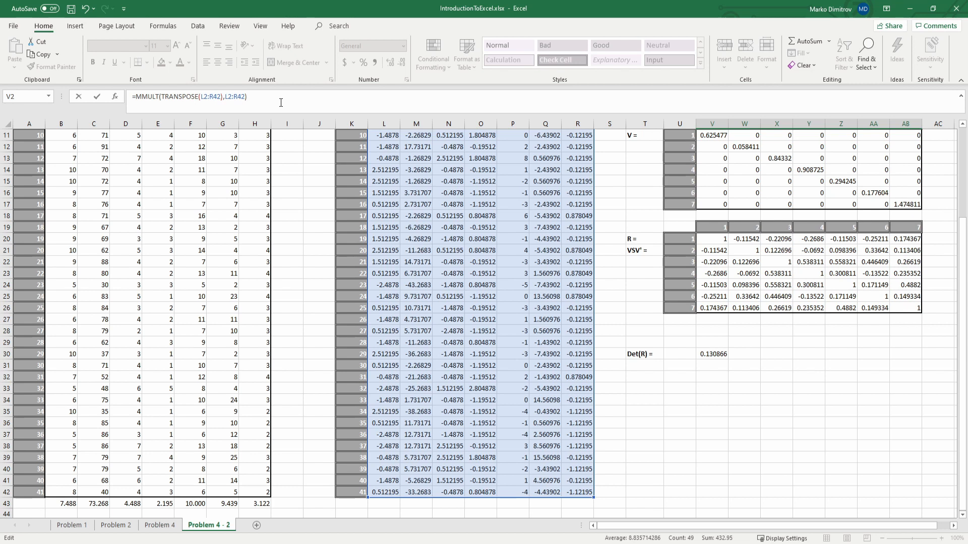
pyautogui.hotkey('ctrl', 'shift', 'Return')
pyautogui.scroll(4, 674, 255)
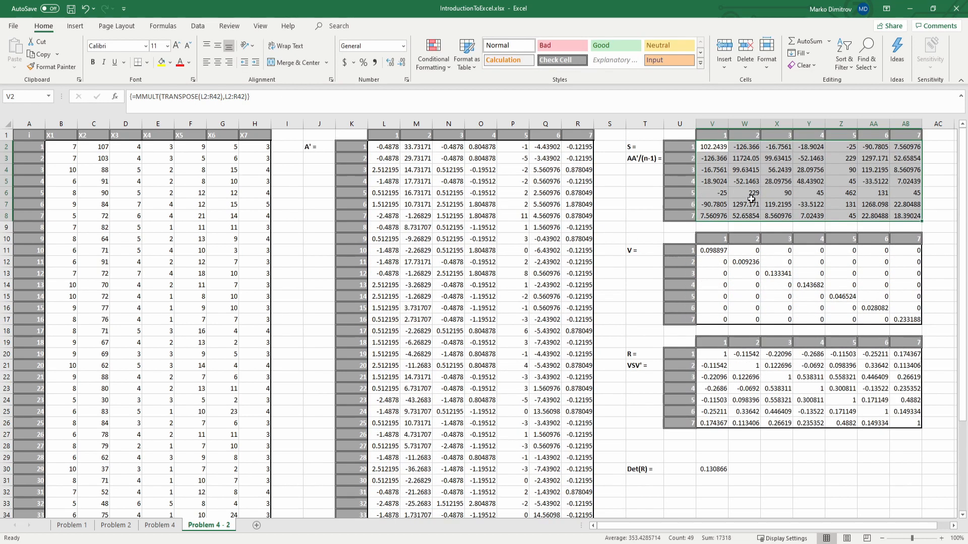
# Step: Divide the MMULT array formula in V2:AB8 by (41-1) and commit it as an array formula
pyautogui.moveTo(726, 146); pyautogui.dragTo(897, 216)
pyautogui.click(313, 96)
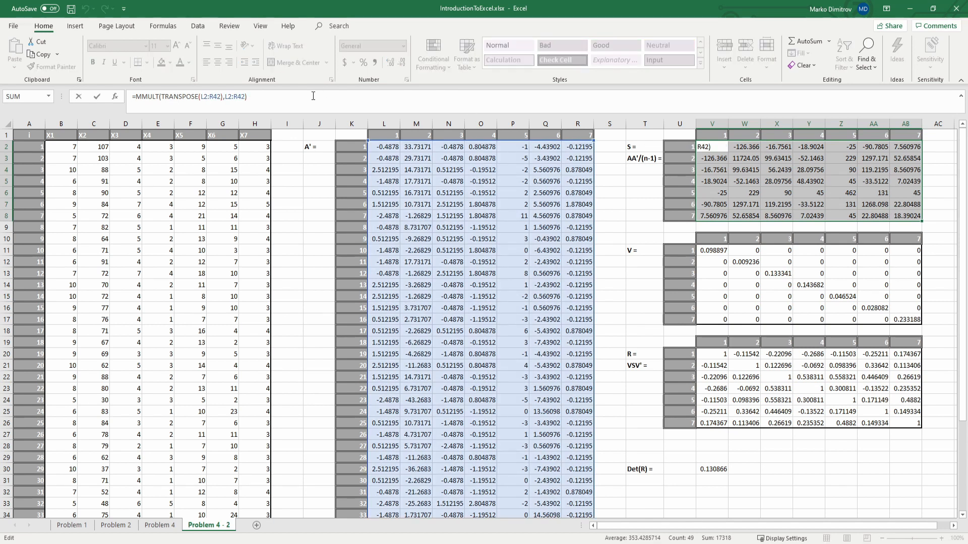
pyautogui.write('/(n')
pyautogui.press('BackSpace')
pyautogui.write('31')
pyautogui.press('BackSpace')
pyautogui.write('1-1)')
pyautogui.hotkey('ctrl', 'shift', 'Return')
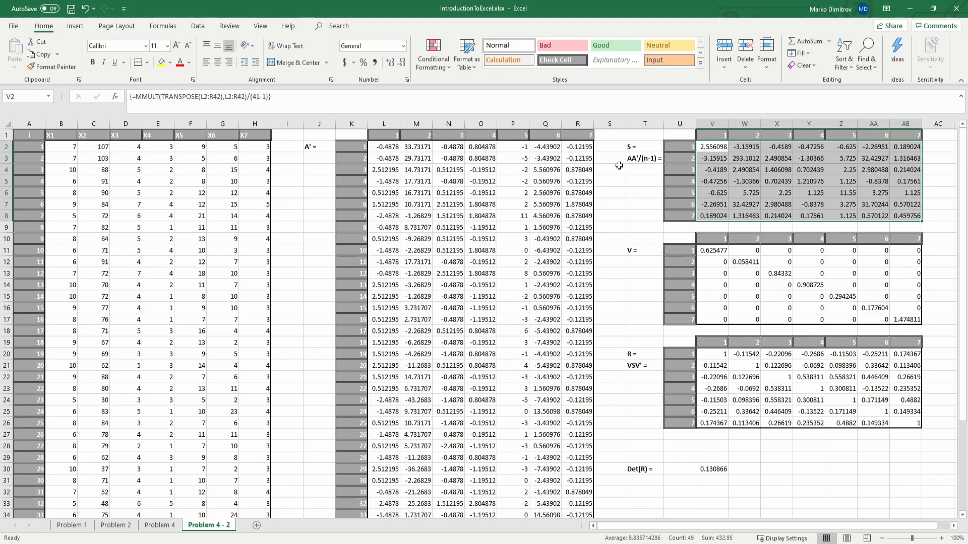
pyautogui.click(636, 202)
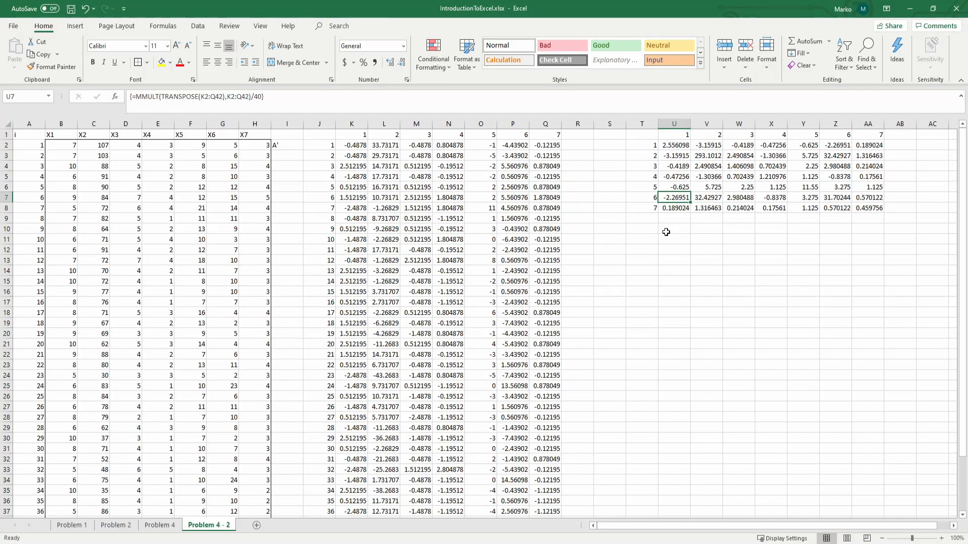
# Step: Copy the covariance matrix's column numbers 1 to 7 into row 10 from T10 and its row numbers into T11:T17
pyautogui.click(665, 231)
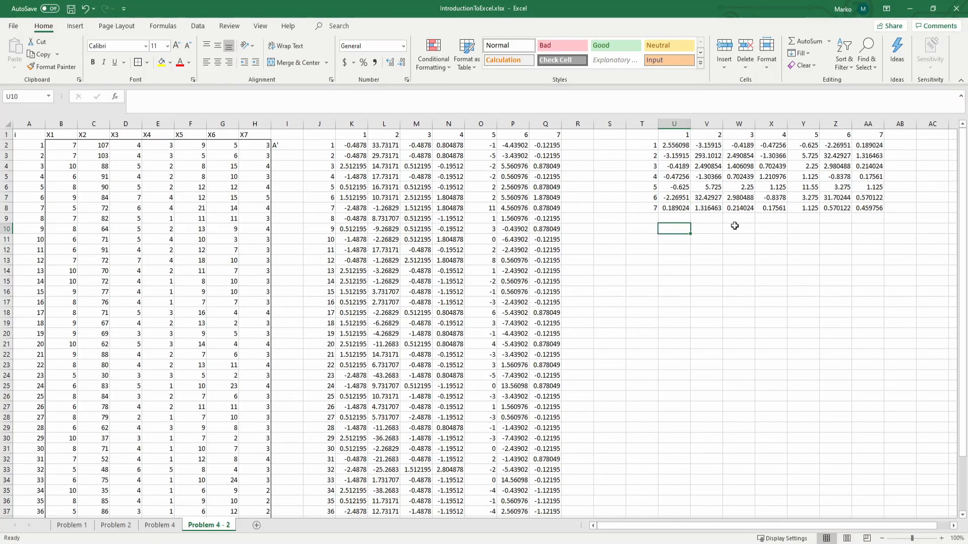
pyautogui.moveTo(666, 134); pyautogui.dragTo(874, 133)
pyautogui.hotkey('ctrl', 'c')
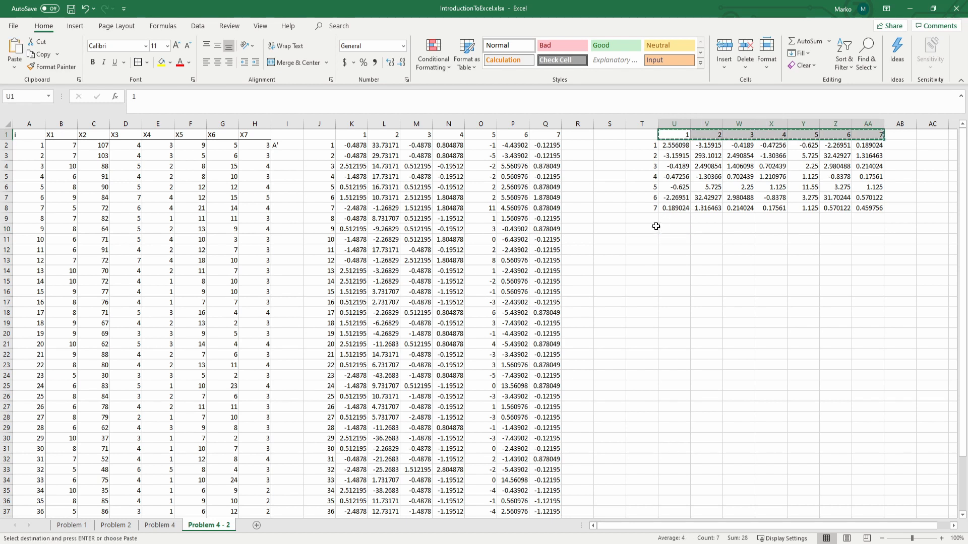
pyautogui.click(656, 226)
pyautogui.hotkey('ctrl', 'v')
pyautogui.click(648, 148)
pyautogui.hotkey('ctrl', 'c')
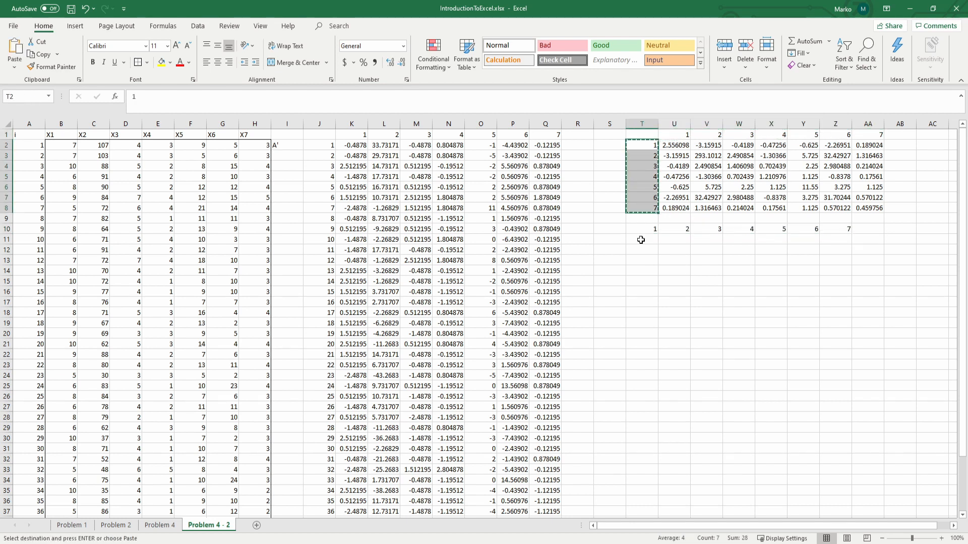
pyautogui.click(640, 239)
pyautogui.hotkey('ctrl', 'v')
# Step: Move the copied column numbers from T10:Z10 to U10:AA10
pyautogui.moveTo(647, 228); pyautogui.dragTo(833, 228)
pyautogui.hotkey('ctrl', 'x')
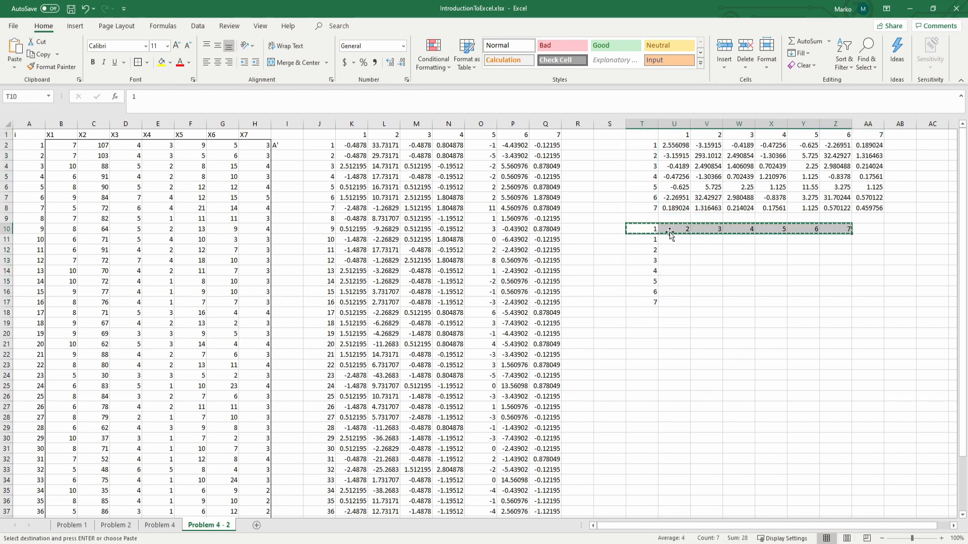
pyautogui.click(670, 228)
pyautogui.hotkey('ctrl', 'v')
# Step: Enter =1/SQRT(U2) in U11 as the first diagonal element of the V matrix
pyautogui.click(669, 238)
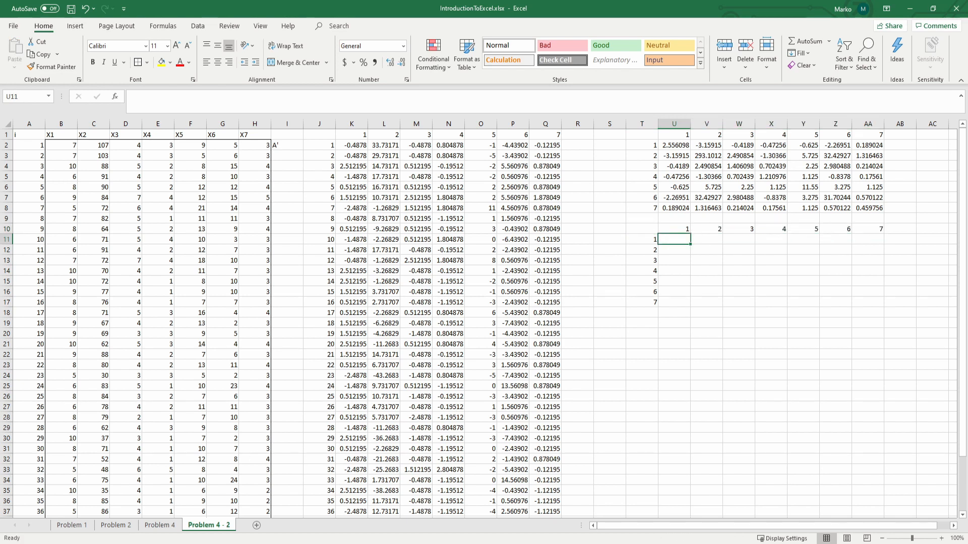
pyautogui.click(676, 241)
pyautogui.write('=')
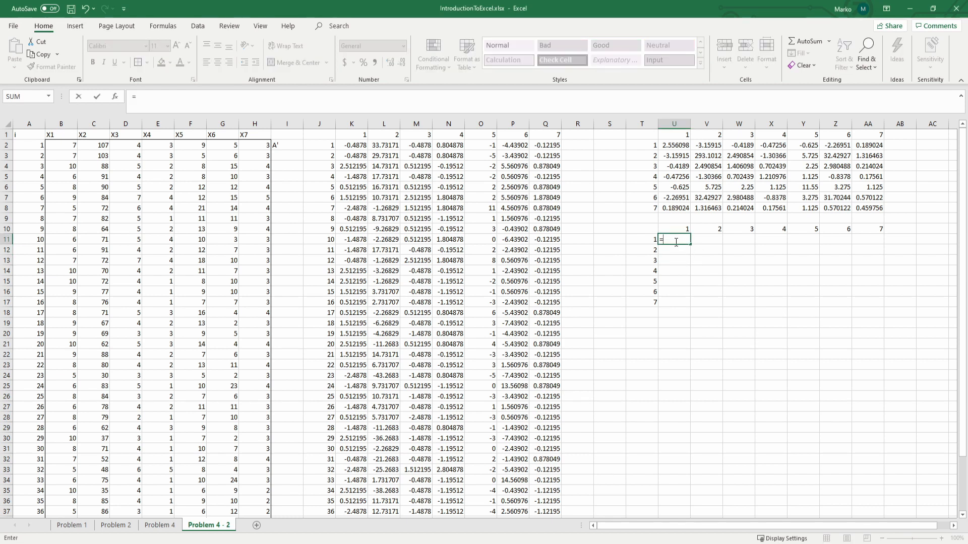
pyautogui.click(676, 145)
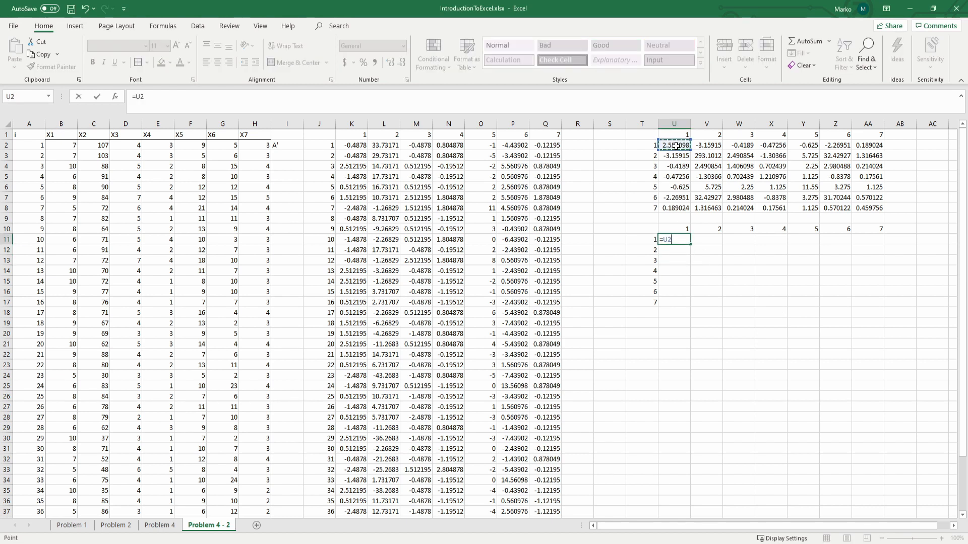
pyautogui.press('BackSpace')
pyautogui.write('sq')
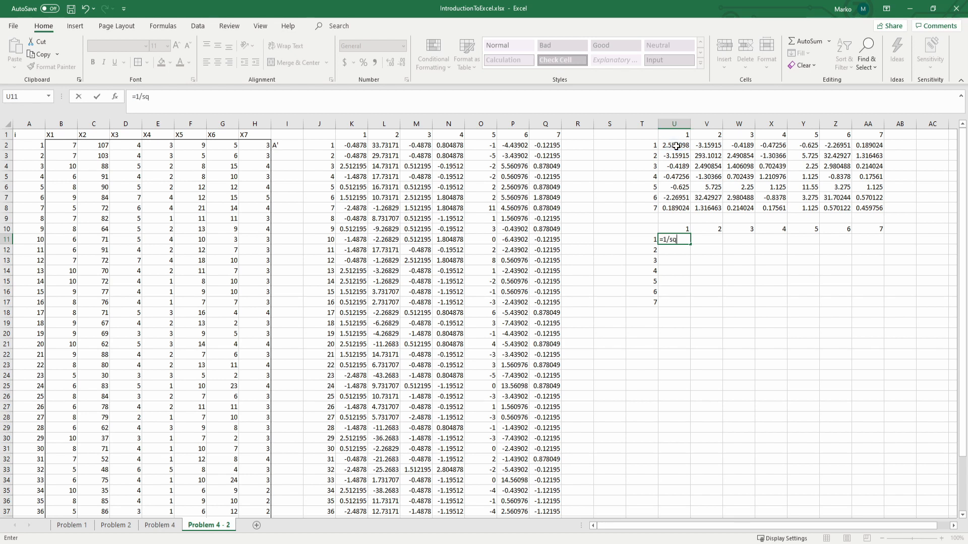
pyautogui.write('r')
pyautogui.press('Tab')
pyautogui.click(674, 146)
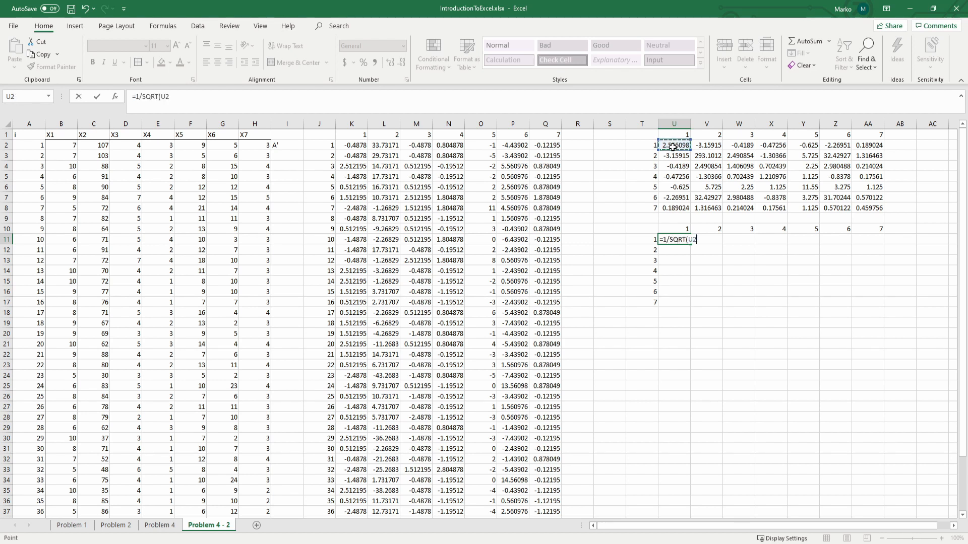
pyautogui.press('Return')
pyautogui.click(674, 241)
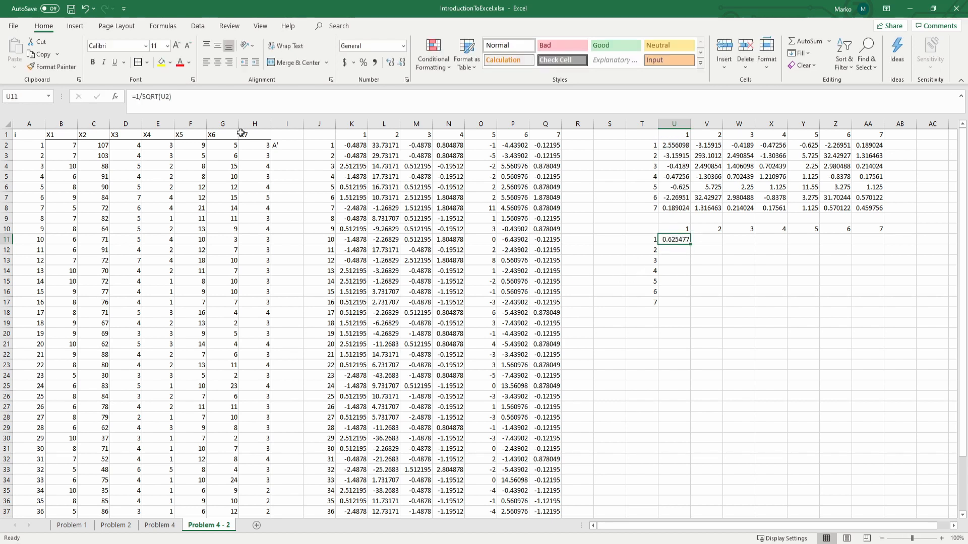
pyautogui.click(243, 109)
# Step: Try to fill the U11 formula across the whole grid to AA17, and undo the fill
pyautogui.click(681, 239)
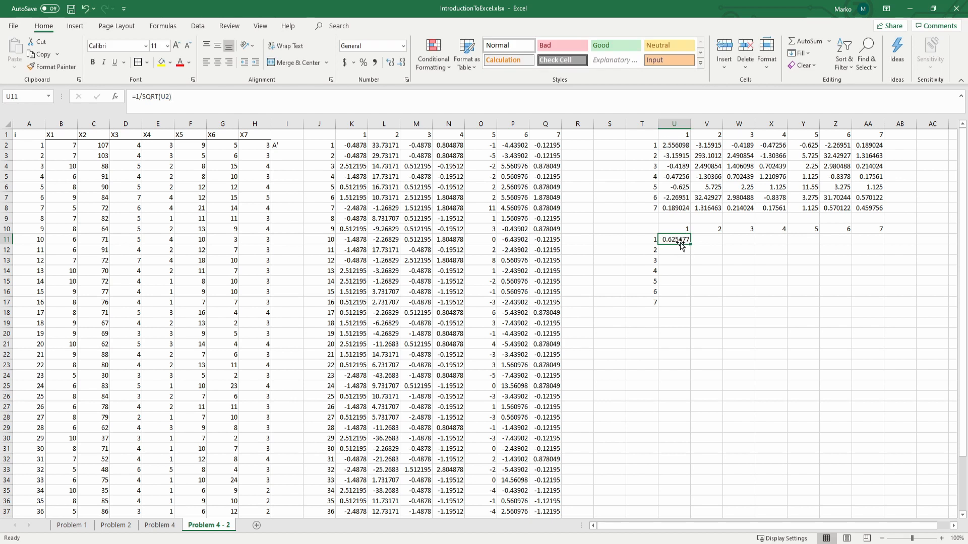
pyautogui.moveTo(691, 244); pyautogui.dragTo(884, 308)
pyautogui.click(705, 242)
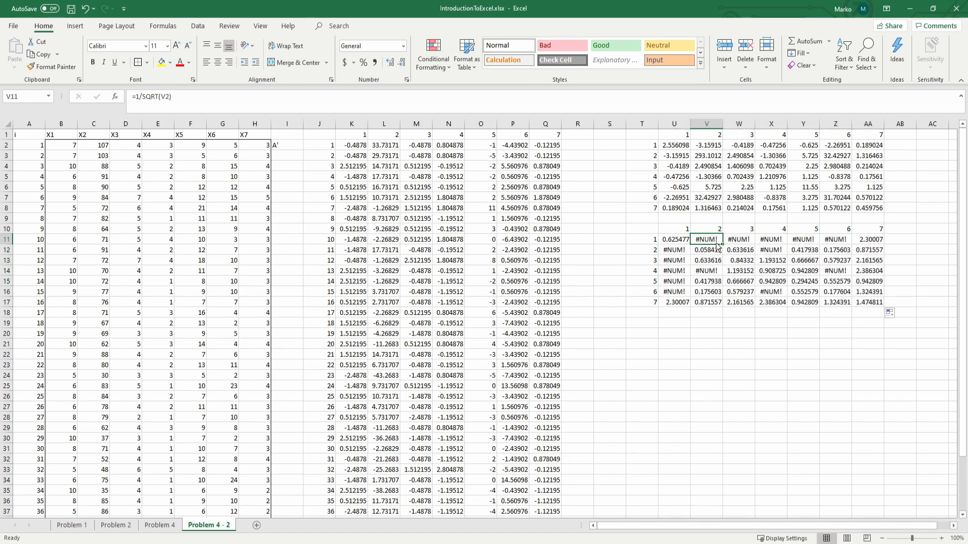
pyautogui.hotkey('ctrl', 'z')
pyautogui.hotkey('ctrl', 'z')
pyautogui.click(706, 242)
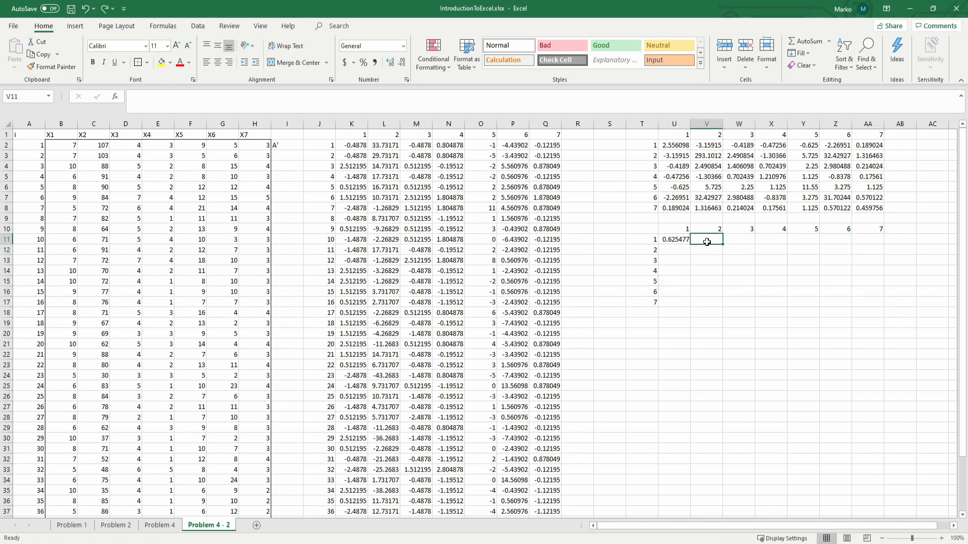
pyautogui.press('Return')
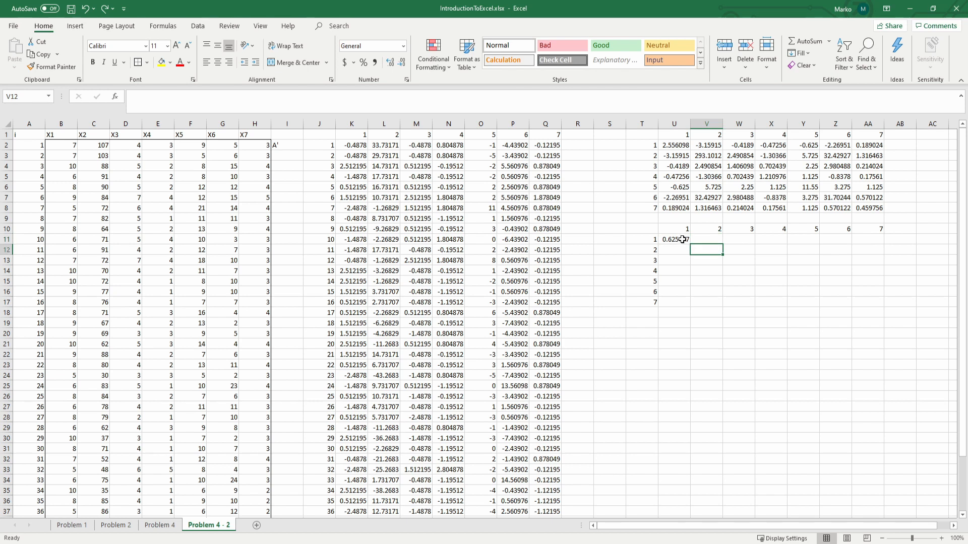
# Step: Enter 0 in each of the cells V11 through AA11, beside the first diagonal element
pyautogui.click(700, 239)
pyautogui.write('0')
pyautogui.click(738, 237)
pyautogui.write('0')
pyautogui.click(774, 237)
pyautogui.write('0')
pyautogui.click(807, 236)
pyautogui.write('0')
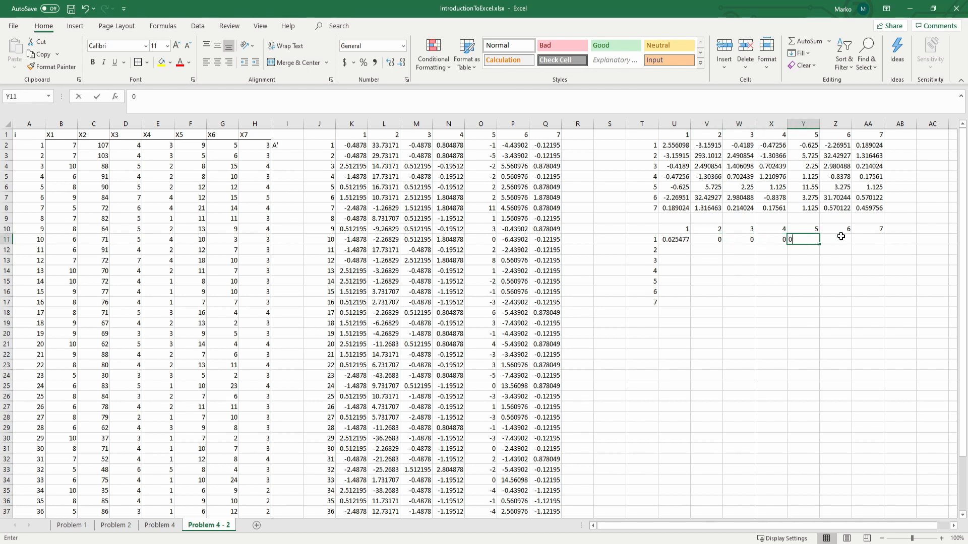
pyautogui.click(840, 237)
pyautogui.write('0')
pyautogui.click(864, 238)
# Step: Enter 0 in U12, fill the zeros of V11:AA11 down to row 17, and fill U12 down to U17
pyautogui.write('0')
pyautogui.click(687, 250)
pyautogui.write('0')
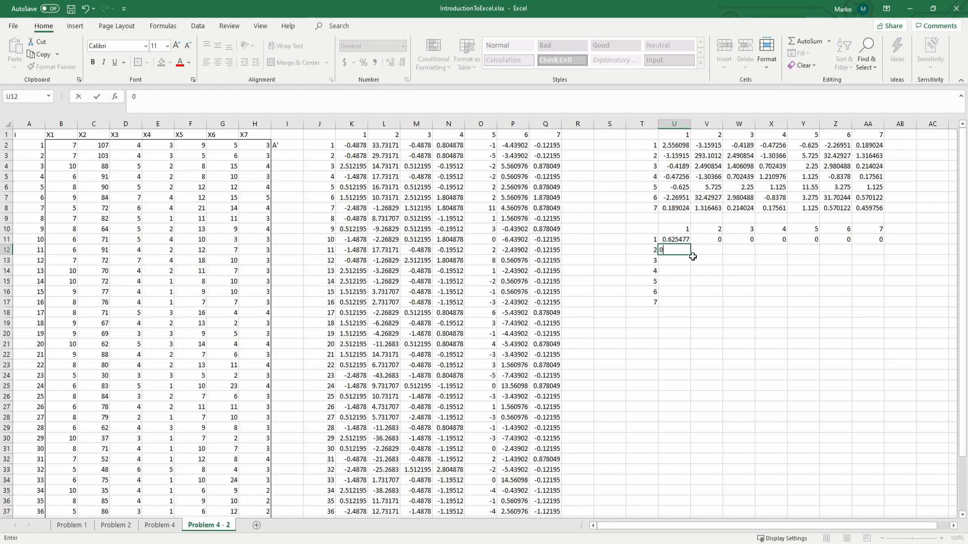
pyautogui.moveTo(708, 240); pyautogui.dragTo(883, 305)
pyautogui.click(685, 250)
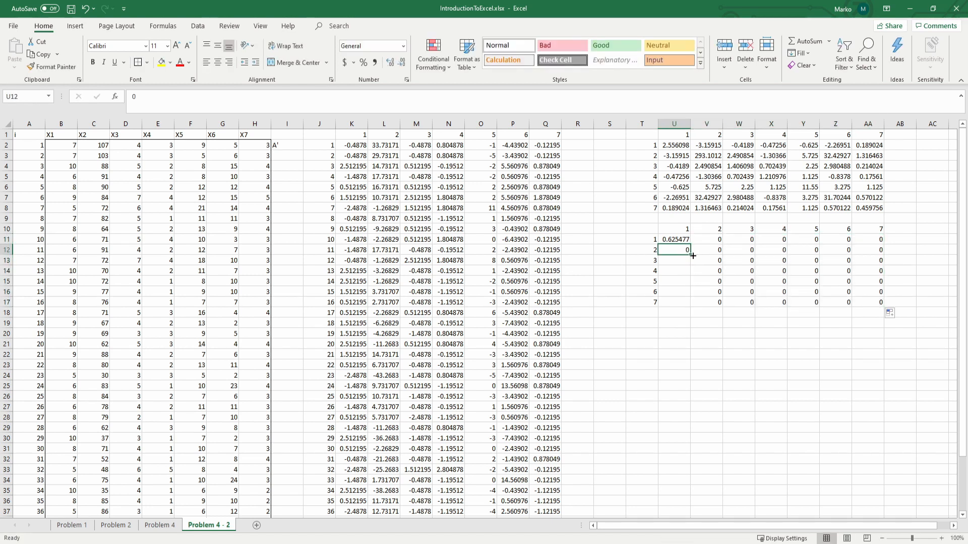
pyautogui.moveTo(690, 256); pyautogui.dragTo(686, 304)
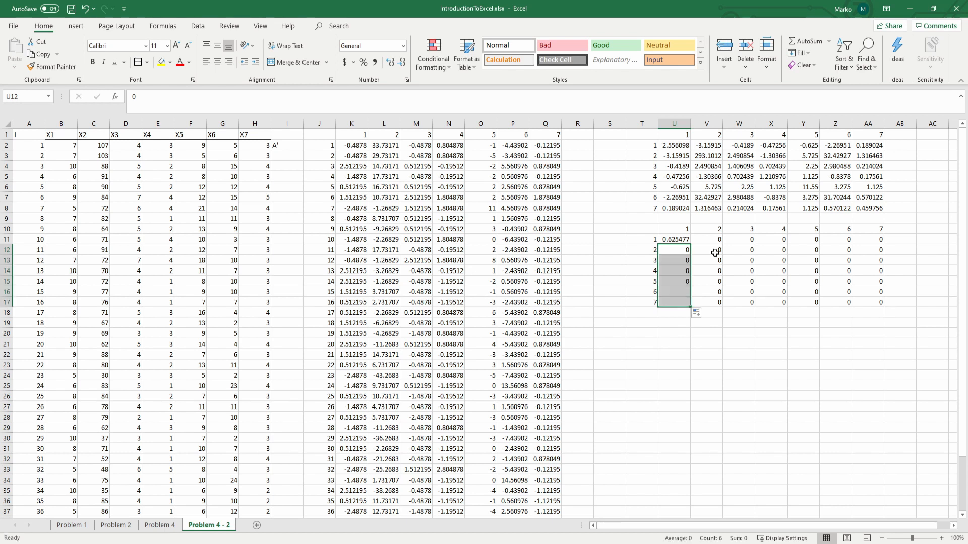
# Step: Enter =1/SQRT(V3) in V12 as the second diagonal element of the V matrix
pyautogui.click(715, 249)
pyautogui.write('1/')
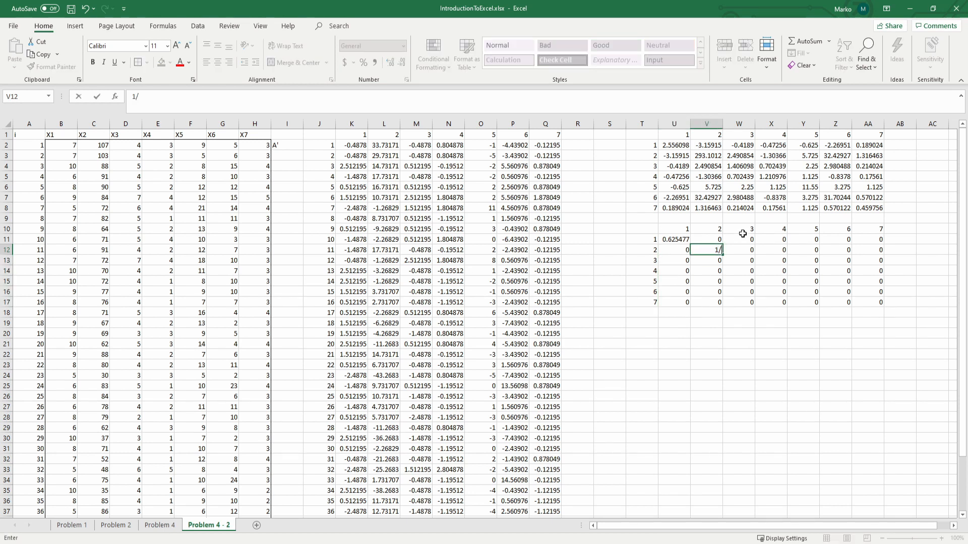
pyautogui.write('sqr')
pyautogui.press('Tab')
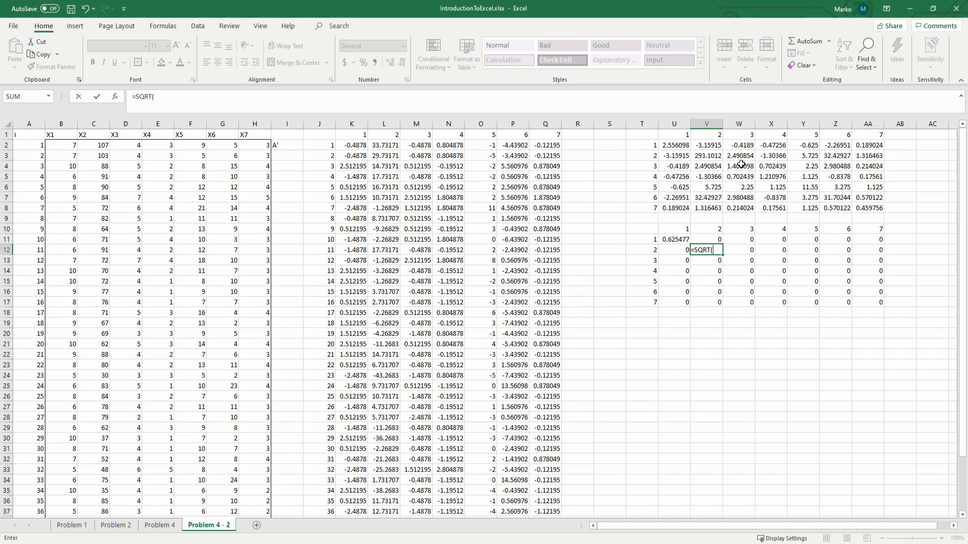
pyautogui.click(701, 154)
pyautogui.write(')')
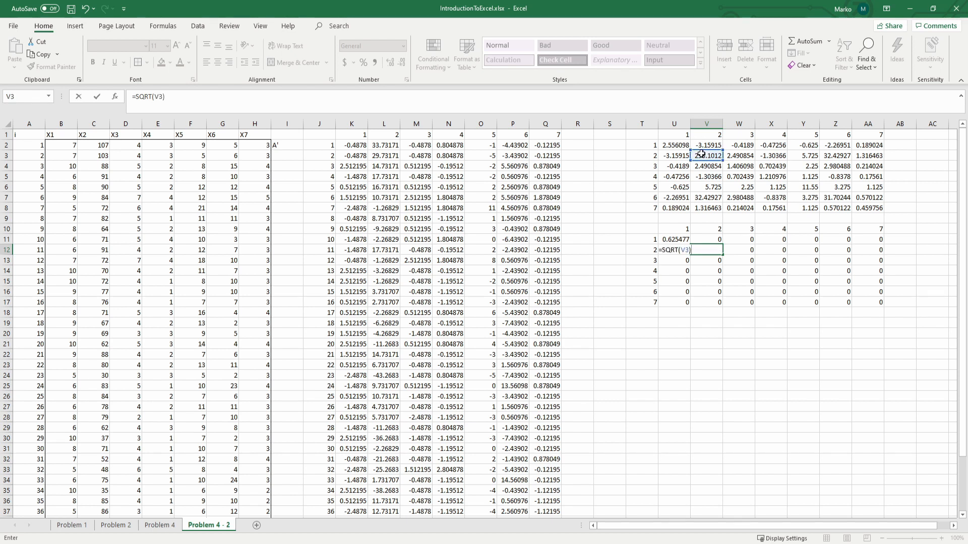
pyautogui.hotkey('ctrl', 'Return')
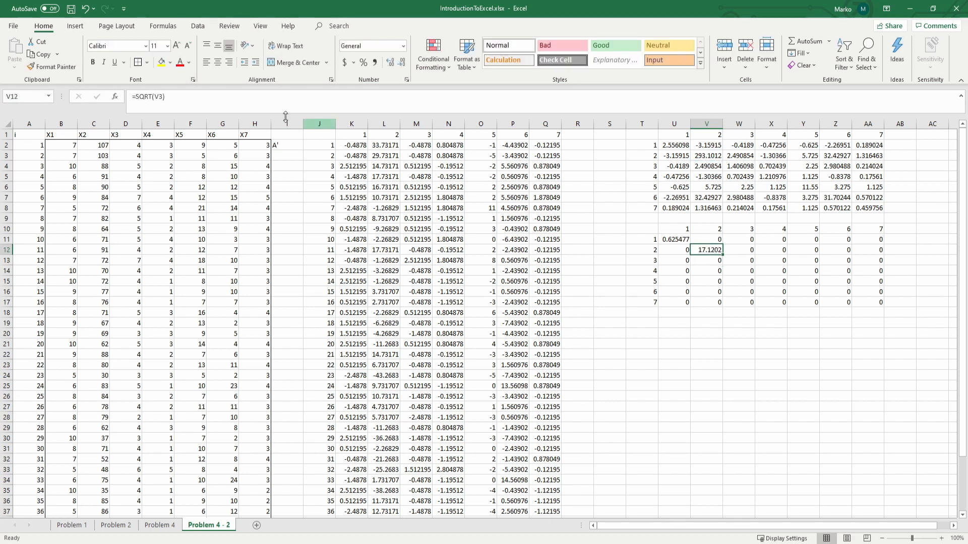
pyautogui.click(135, 96)
pyautogui.write('1/')
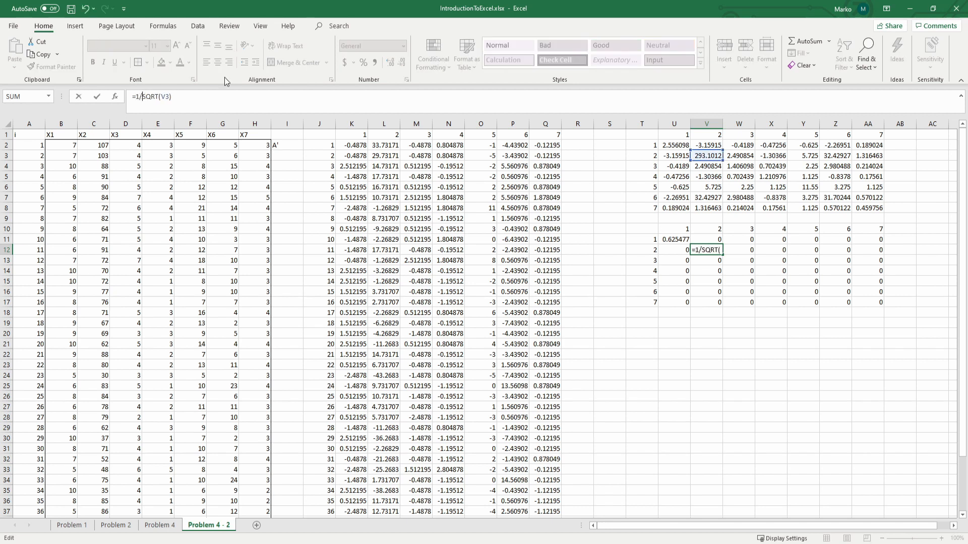
pyautogui.press('Return')
pyautogui.press('Up')
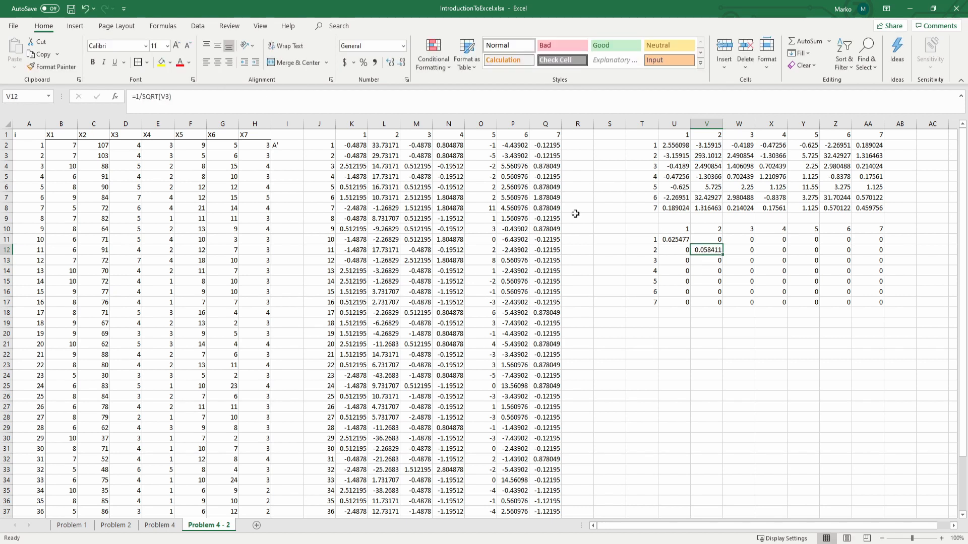
# Step: Copy the V12 formula to the remaining diagonal cells W13, X14, Y15, Z16 and AA17
pyautogui.hotkey('ctrl', 'c')
pyautogui.click(753, 262)
pyautogui.hotkey('ctrl', 'v')
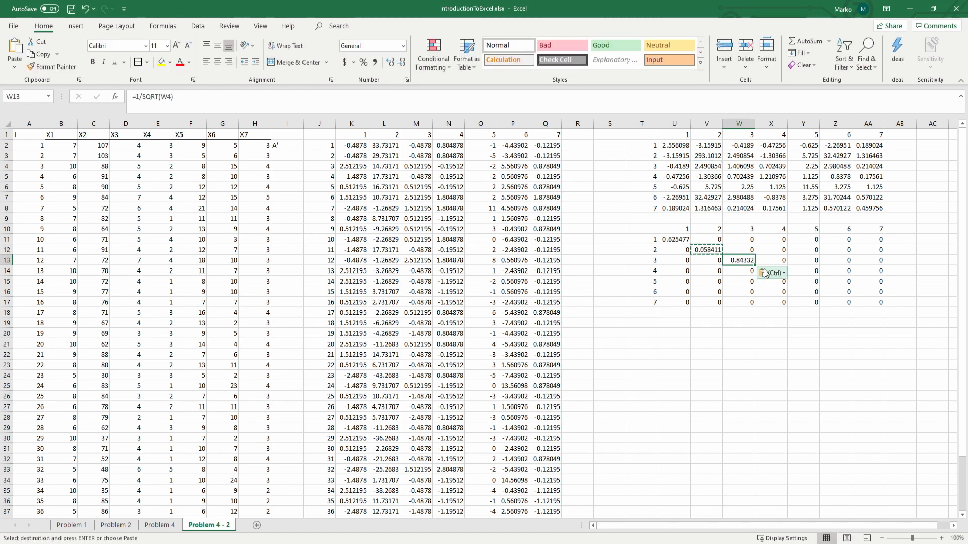
pyautogui.click(822, 261)
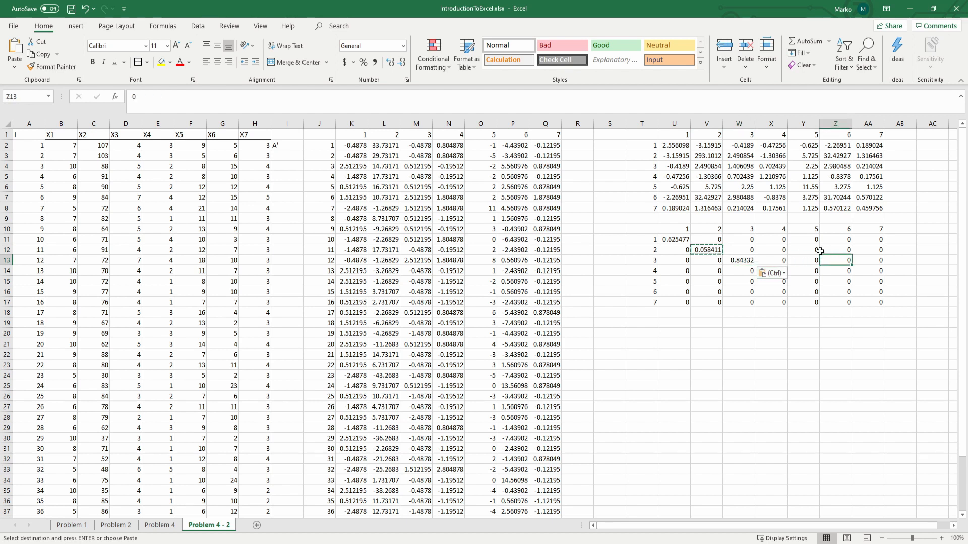
pyautogui.press('Down')
pyautogui.press('Left')
pyautogui.press('Left')
pyautogui.hotkey('ctrl', 'v')
pyautogui.press('Down')
pyautogui.press('Right')
pyautogui.hotkey('ctrl', 'v')
pyautogui.press('Down')
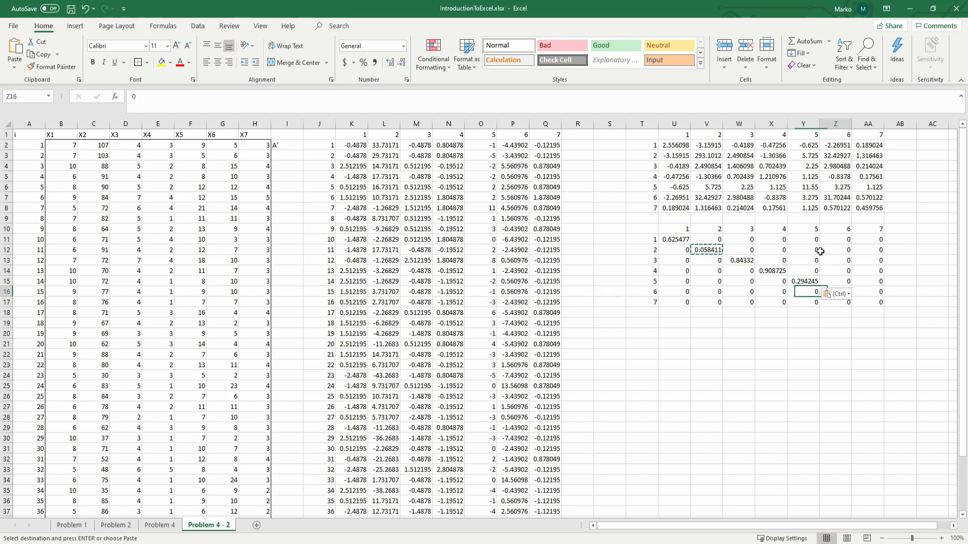
pyautogui.press('Right')
pyautogui.hotkey('ctrl', 'v')
pyautogui.press('Down')
pyautogui.press('Right')
pyautogui.hotkey('ctrl', 'v')
# Step: Check the formulas in the V matrix's diagonal cells X14, Y15, U11 and V12 against the covariance matrix
pyautogui.click(773, 271)
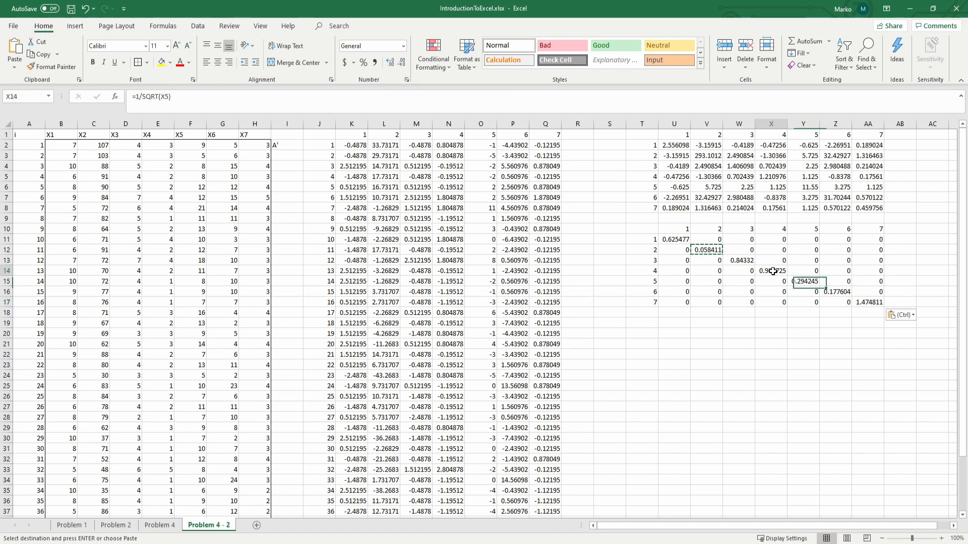
pyautogui.click(222, 97)
pyautogui.press('Return')
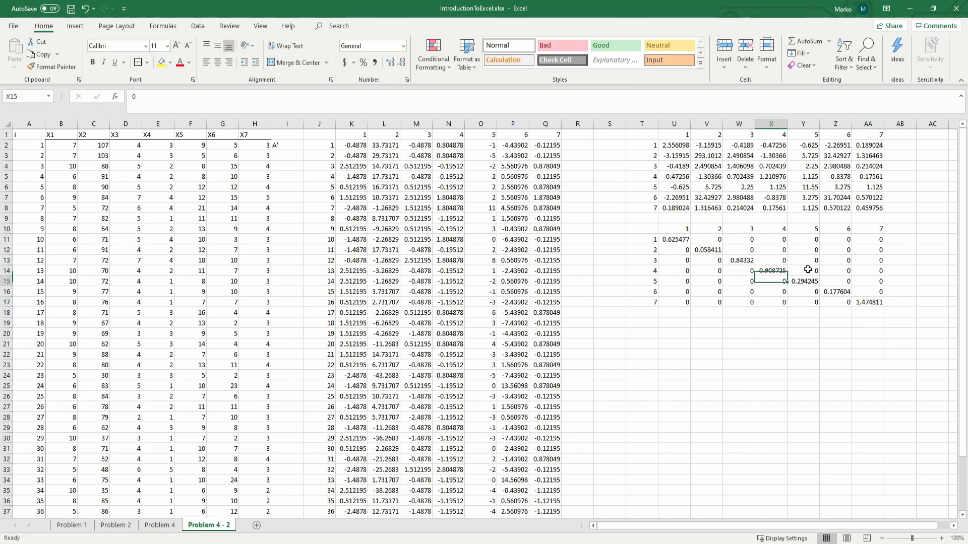
pyautogui.press('Right')
pyautogui.press('F2')
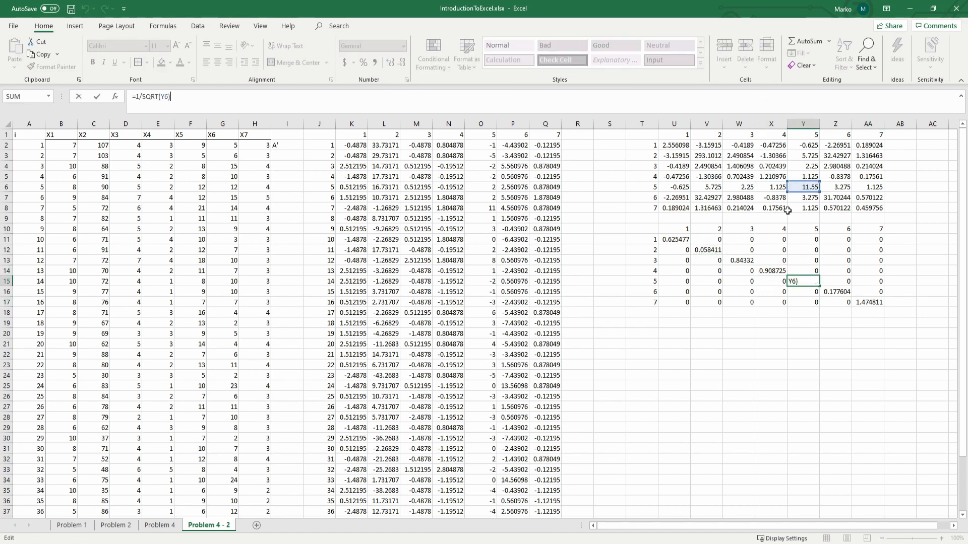
pyautogui.hotkey('ctrl', 'Return')
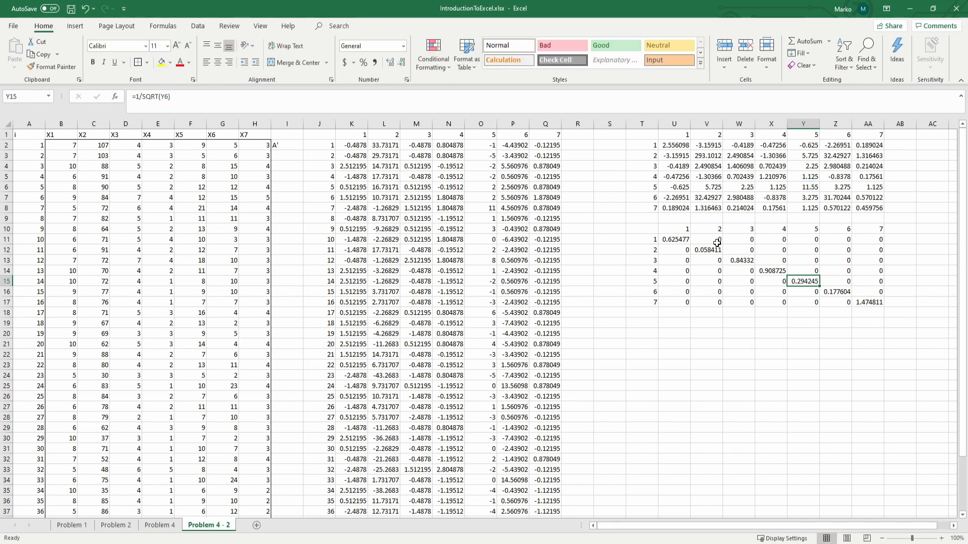
pyautogui.click(710, 146)
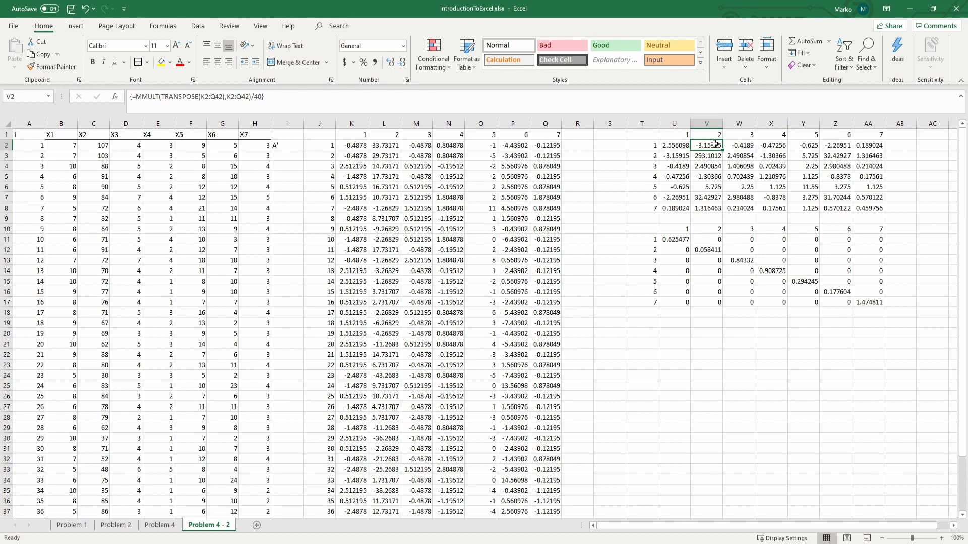
pyautogui.click(675, 241)
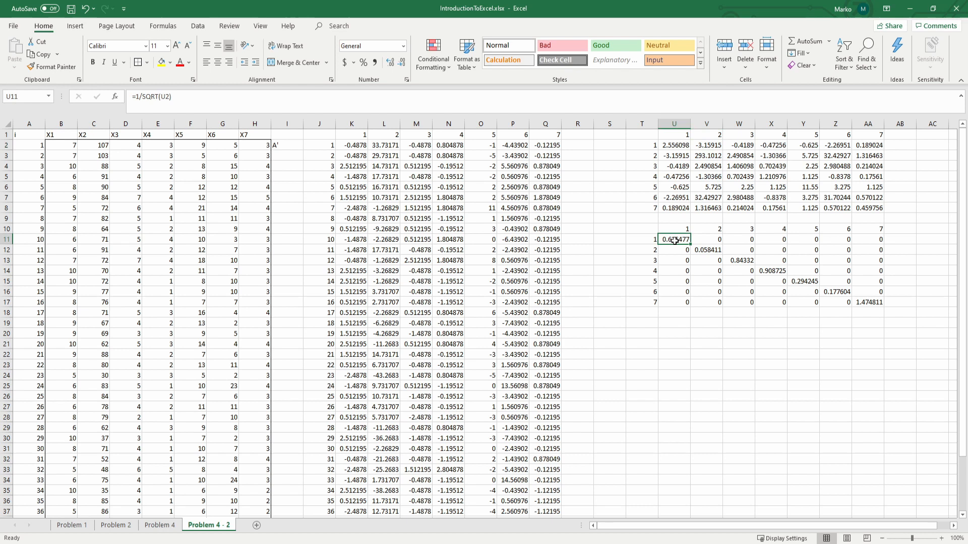
pyautogui.click(711, 251)
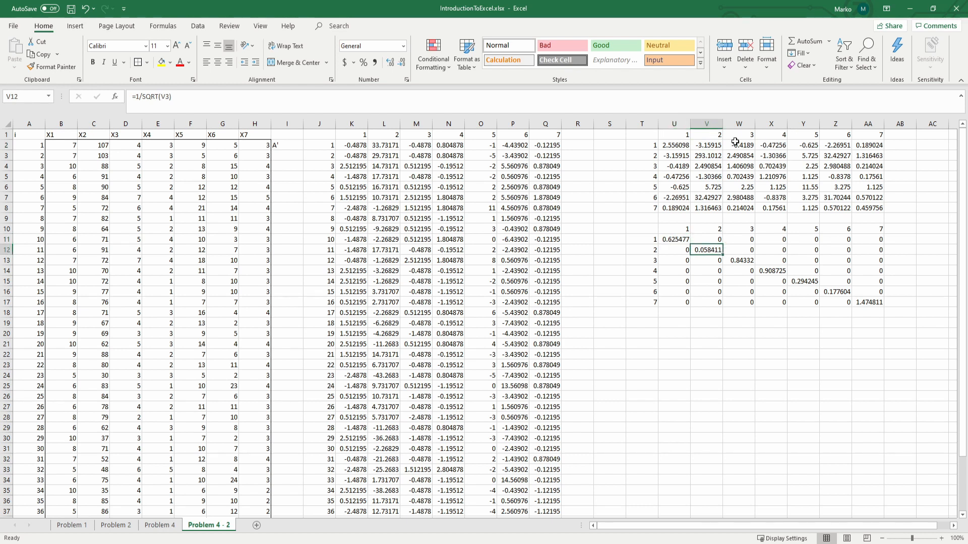
pyautogui.click(708, 144)
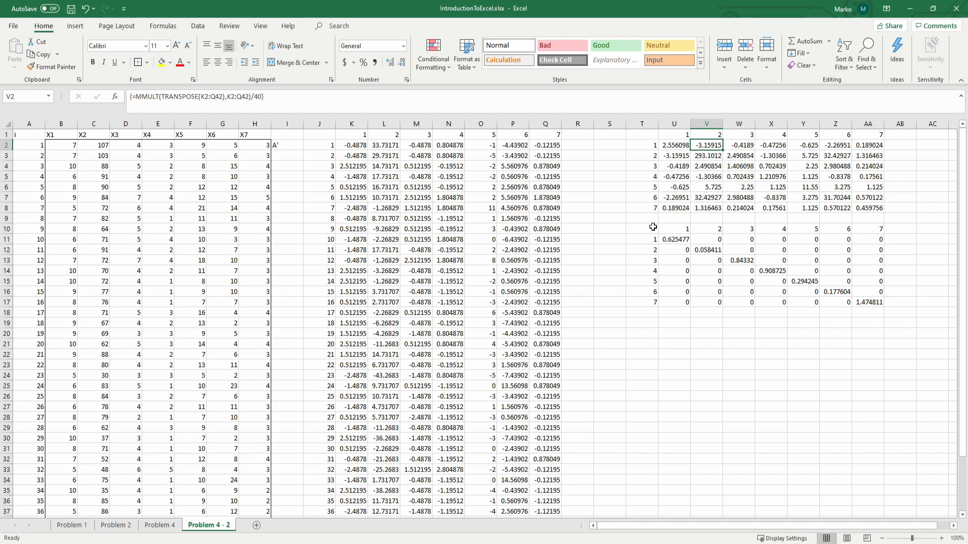
# Step: Copy the row labels T10:T17 to T19 and the column labels U10:AA10 to U19 for a third matrix
pyautogui.moveTo(654, 225); pyautogui.dragTo(654, 304)
pyautogui.hotkey('ctrl', 'c')
pyautogui.click(641, 323)
pyautogui.hotkey('ctrl', 'v')
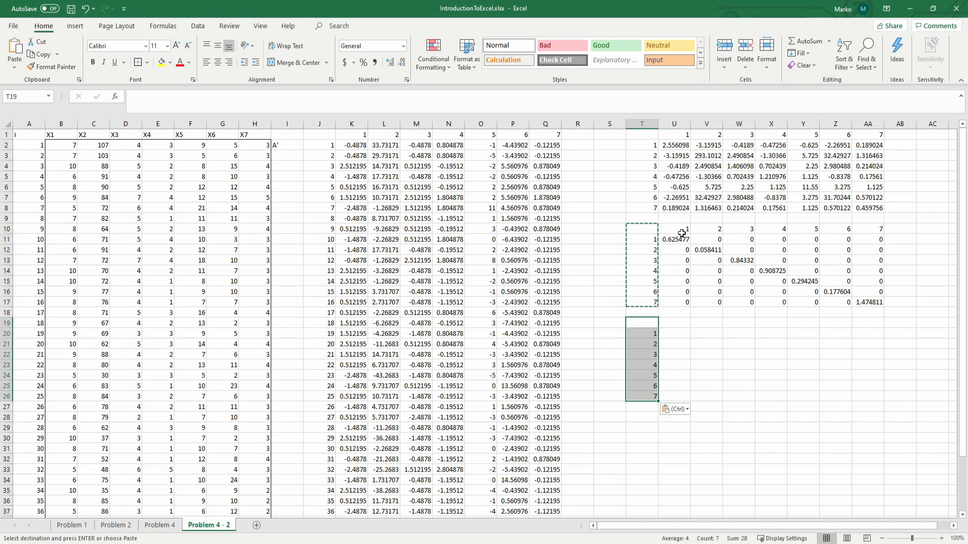
pyautogui.moveTo(675, 229); pyautogui.dragTo(882, 228)
pyautogui.hotkey('ctrl', 'c')
pyautogui.click(674, 323)
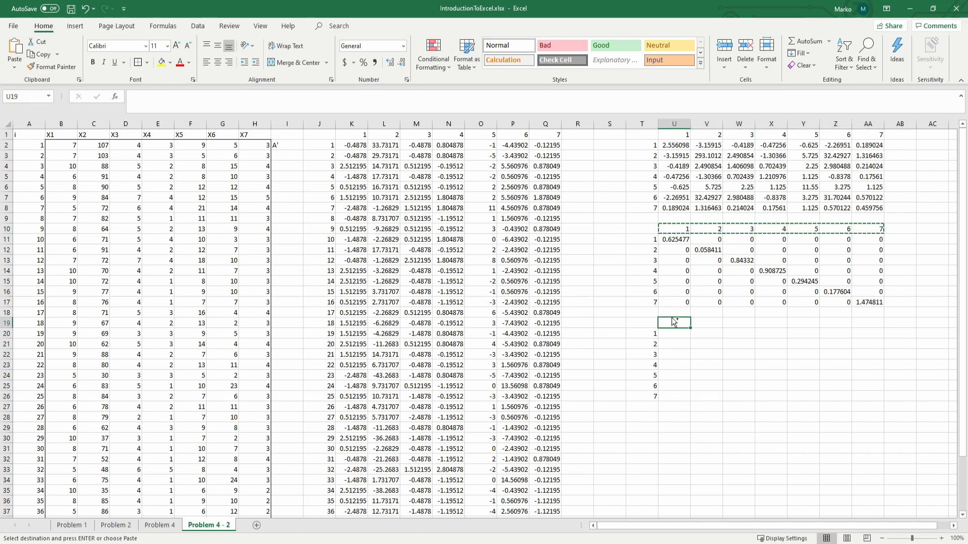
pyautogui.hotkey('ctrl', 'v')
# Step: Enter the array formula =MMULT(U11:AA17,MMULT(U2:AA8,U11:AA17)) across U20:AA26 to compute the correlation matrix
pyautogui.click(676, 334)
pyautogui.moveTo(676, 334); pyautogui.dragTo(860, 396)
pyautogui.write('=mm')
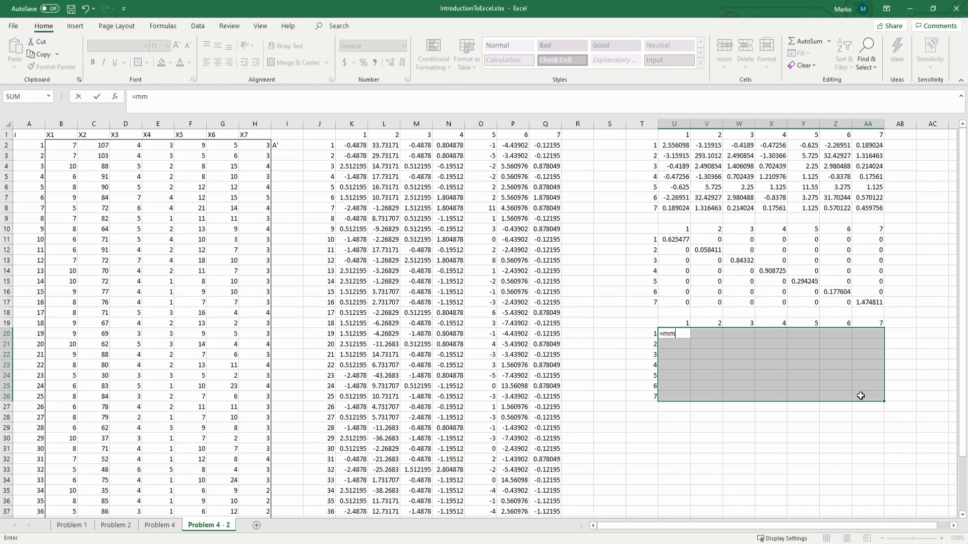
pyautogui.press('Tab')
pyautogui.click(661, 240)
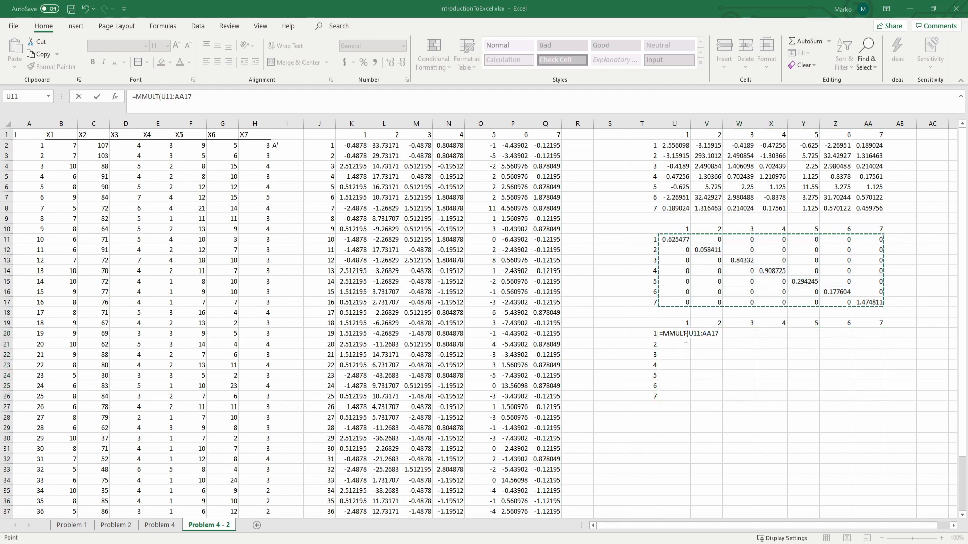
pyautogui.click(221, 100)
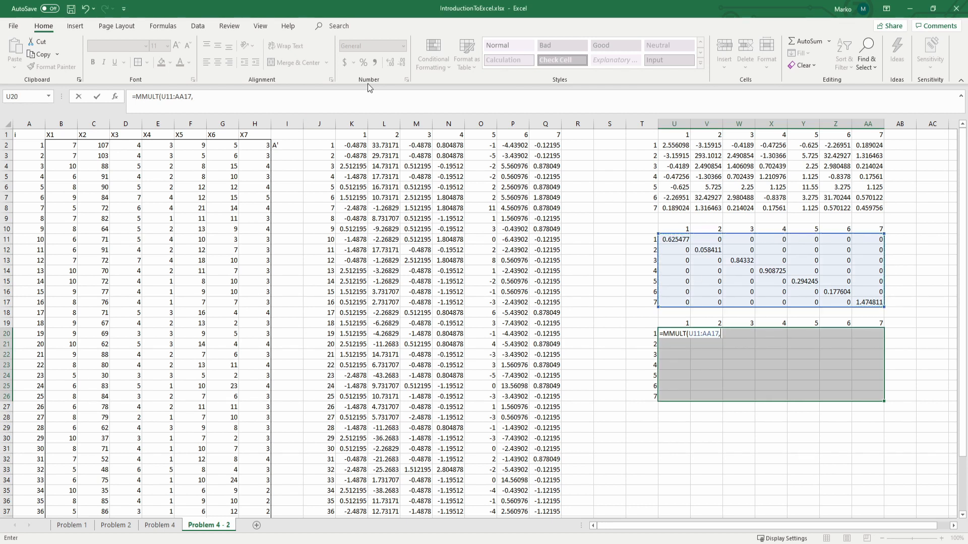
pyautogui.write('mm')
pyautogui.press('Tab')
pyautogui.moveTo(675, 149); pyautogui.dragTo(862, 204)
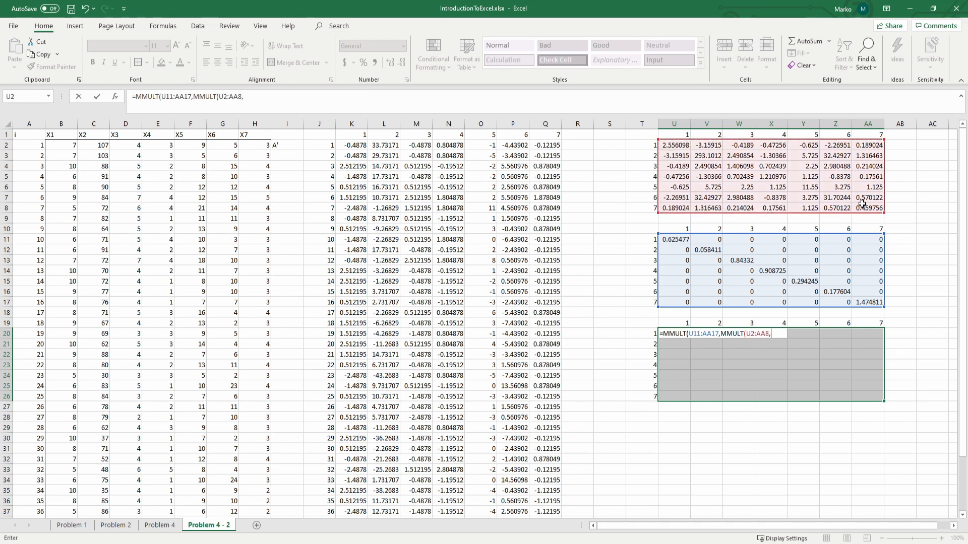
pyautogui.write(',')
pyautogui.moveTo(673, 239); pyautogui.dragTo(881, 303)
pyautogui.write(')')
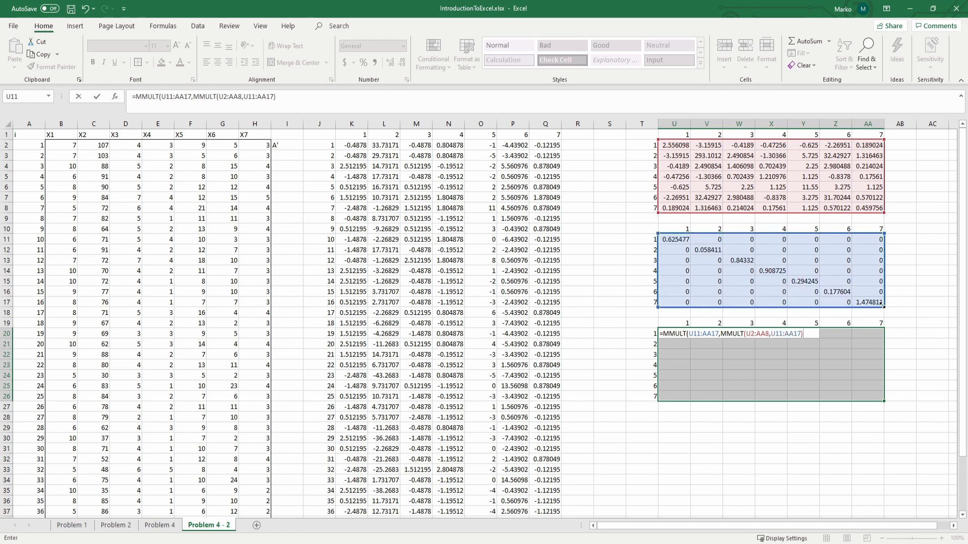
pyautogui.hotkey('ctrl', 'shift', 'Return')
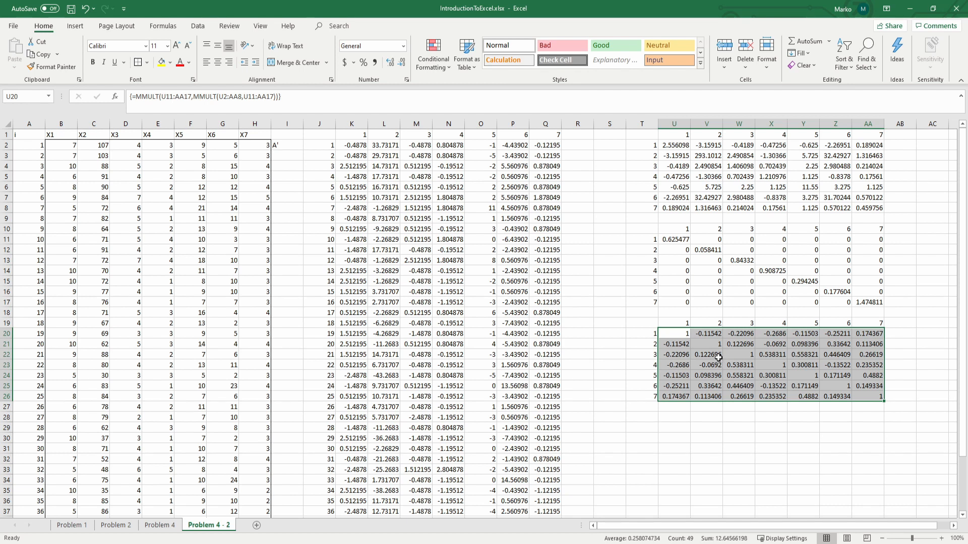
# Step: Review the correlation matrix in U20:AA26
pyautogui.click(678, 419)
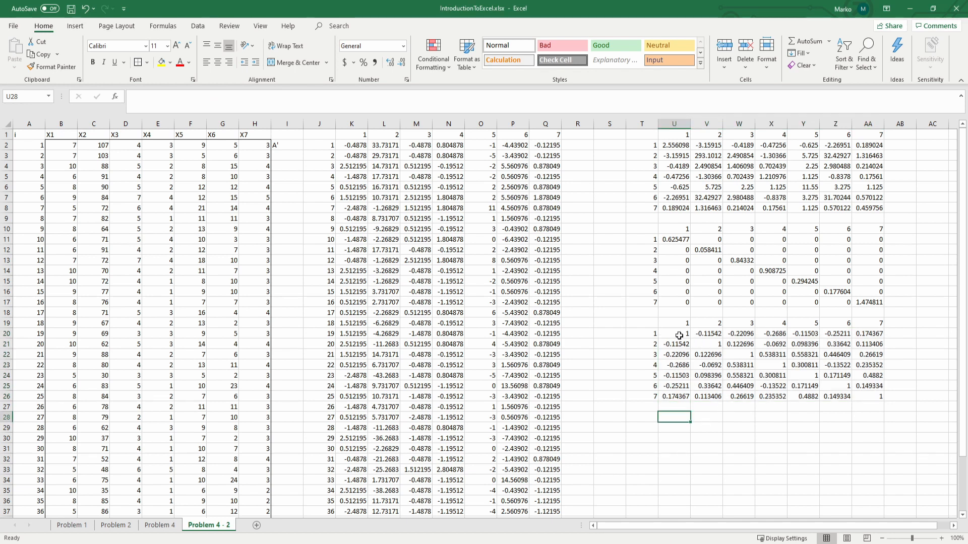
pyautogui.moveTo(679, 336); pyautogui.dragTo(867, 398)
pyautogui.click(778, 426)
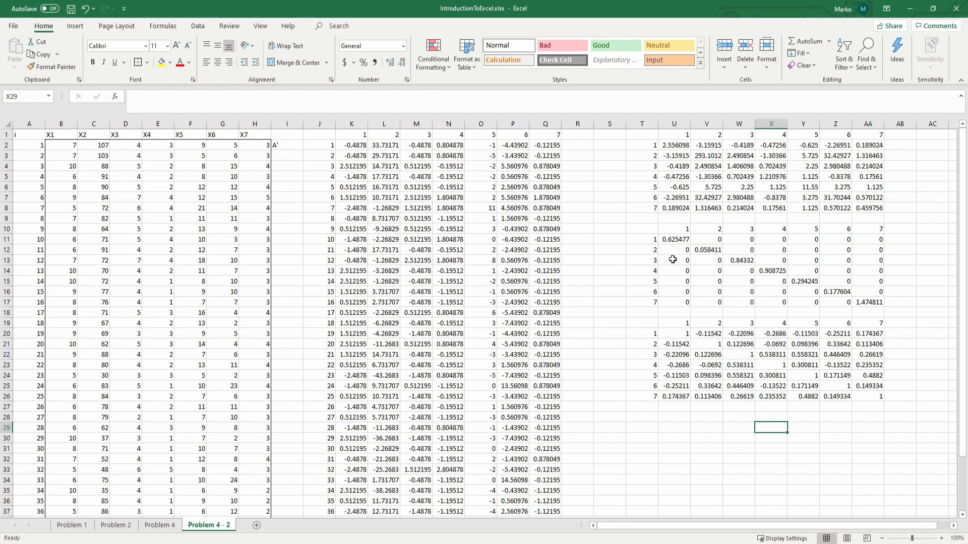
pyautogui.scroll(-1, 610, 253)
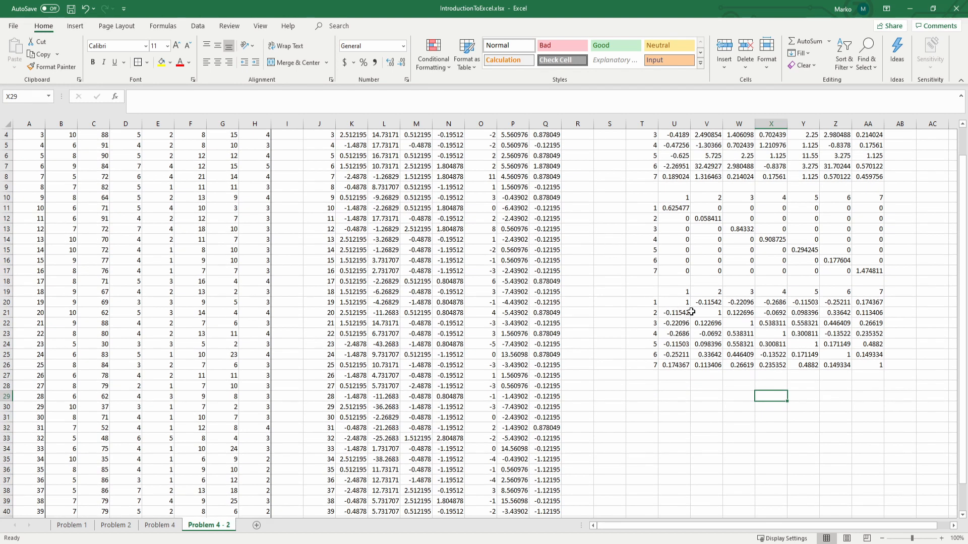
pyautogui.moveTo(675, 300); pyautogui.dragTo(879, 364)
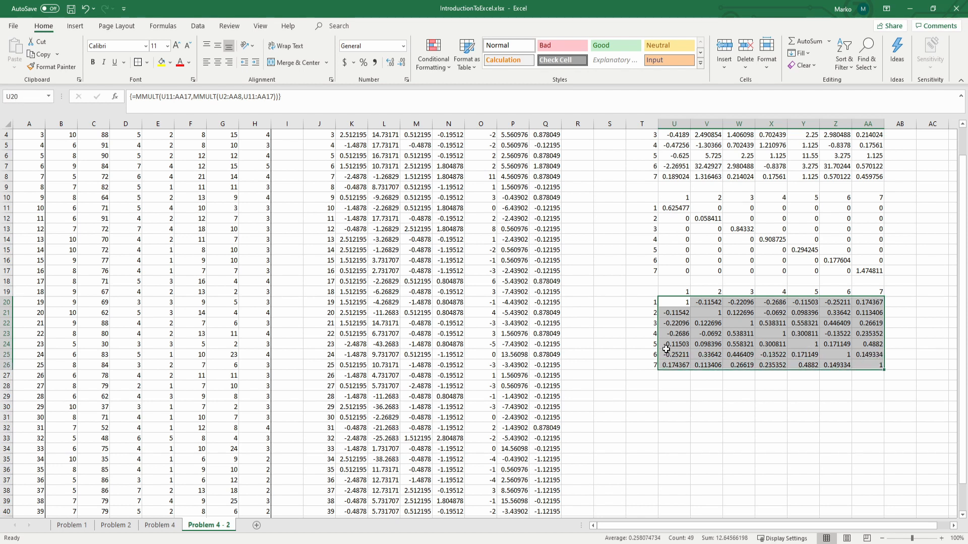
pyautogui.scroll(1, 607, 367)
# Step: Label the correlation matrix R in S23 and the covariance matrix S in S5
pyautogui.click(608, 367)
pyautogui.write('R')
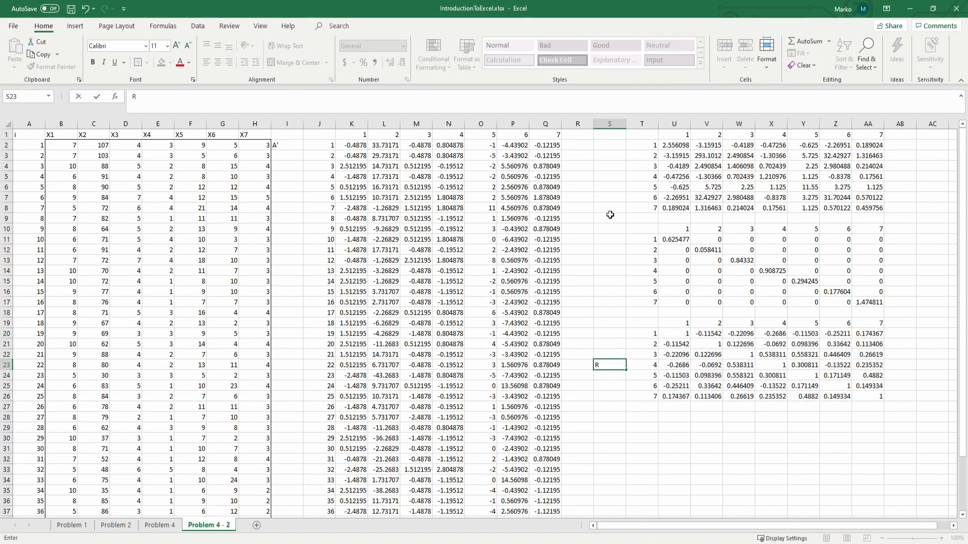
pyautogui.click(619, 174)
pyautogui.write('Sn')
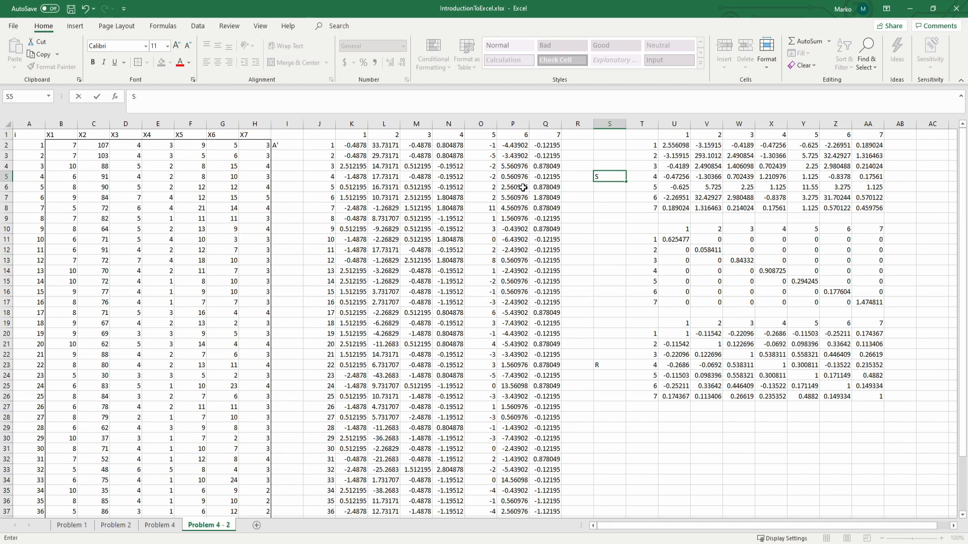
pyautogui.press('Return')
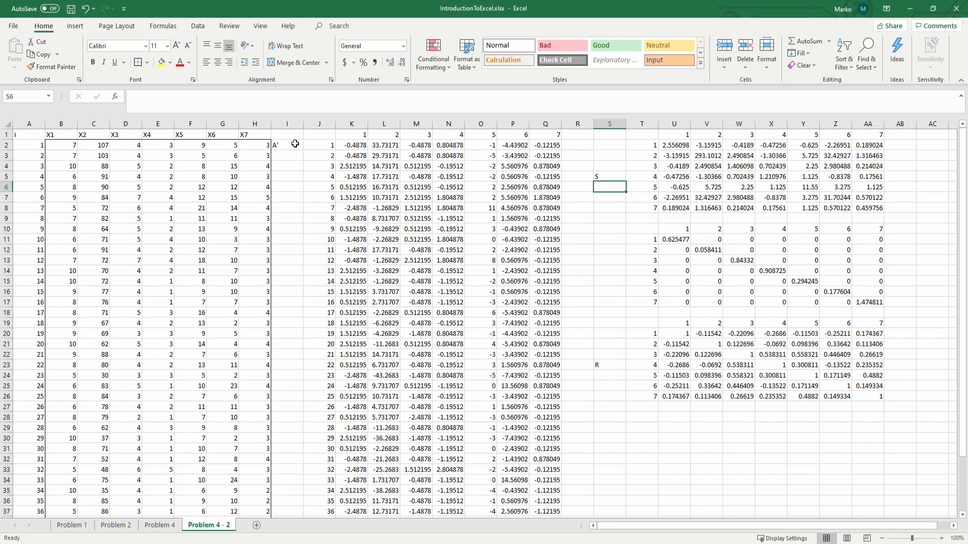
# Step: Look over the finished matrices and check the deviation matrix's array formula in K2
pyautogui.scroll(-4, 295, 287)
pyautogui.scroll(4, 295, 287)
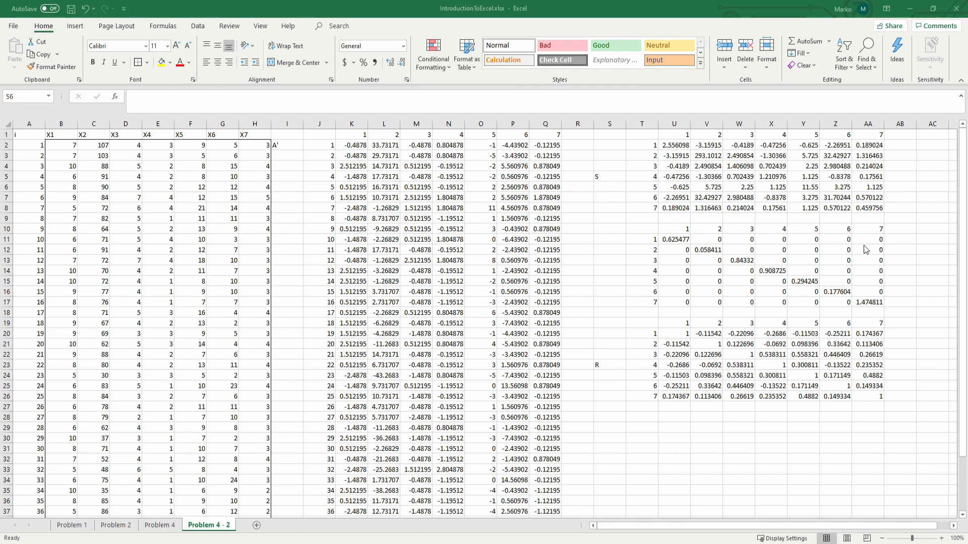
pyautogui.scroll(-1, 704, 241)
pyautogui.scroll(1, 704, 241)
pyautogui.click(353, 146)
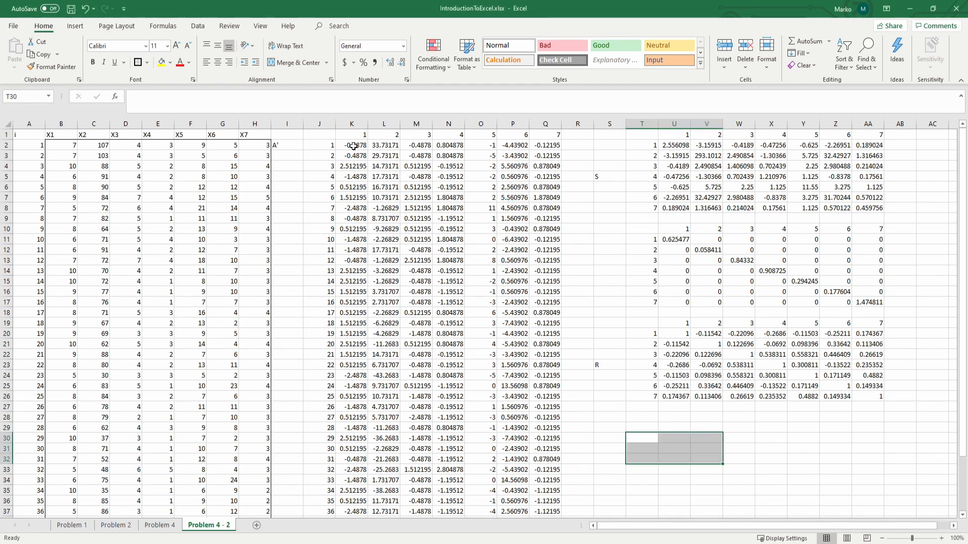
pyautogui.scroll(-3, 378, 168)
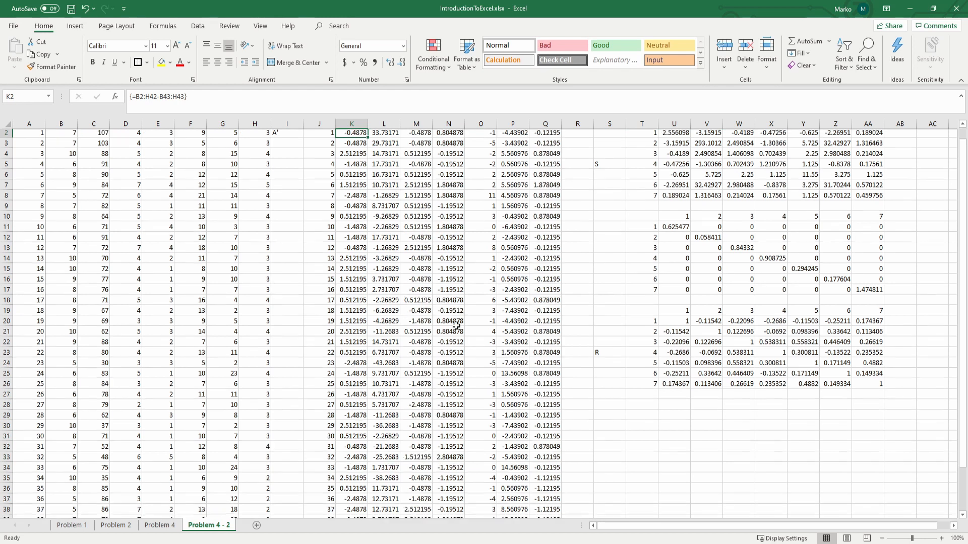
# Step: Add an outside border around the deviation matrix values in K2:Q42
pyautogui.keyDown('shift'); pyautogui.click(544, 468); pyautogui.keyUp('shift')
pyautogui.scroll(3, 535, 422)
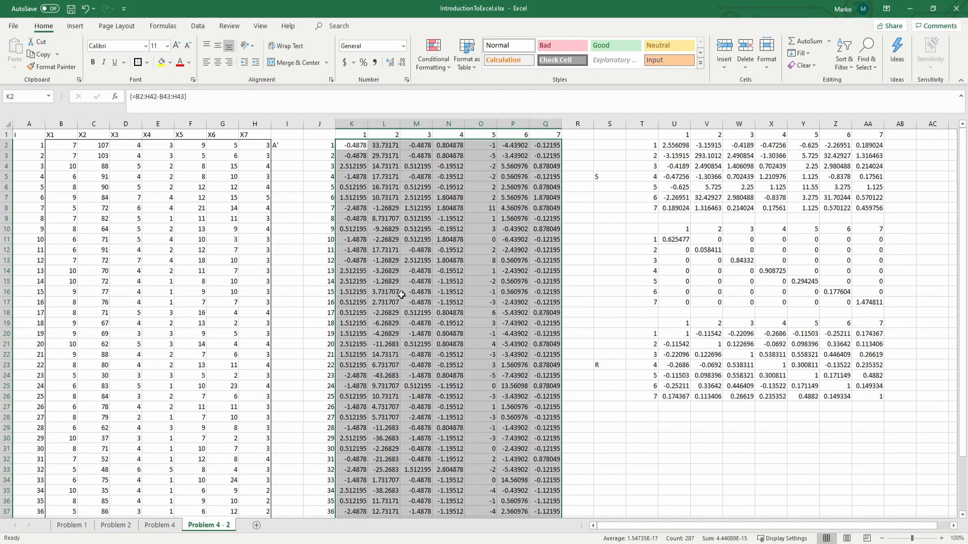
pyautogui.click(137, 63)
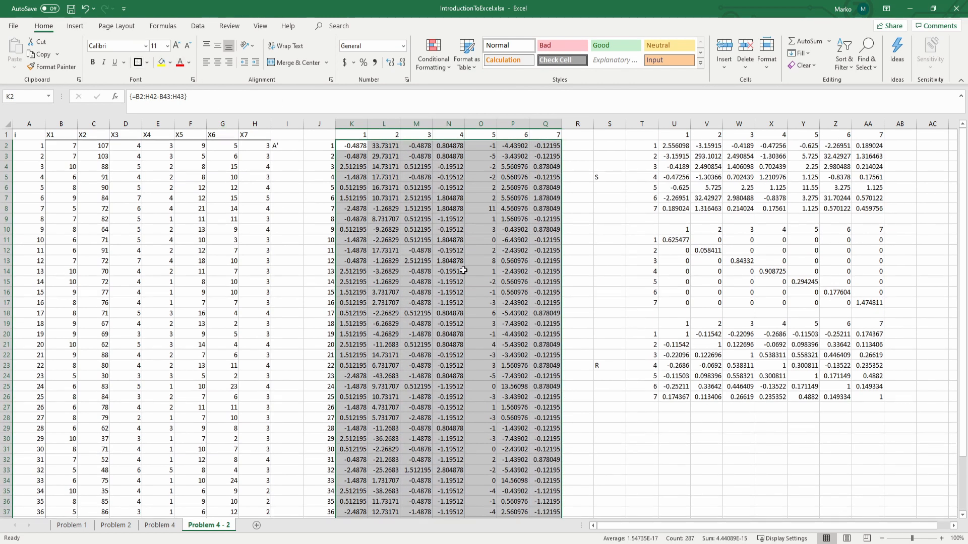
pyautogui.click(463, 271)
# Step: Apply the Check Cell style to the deviation matrix's column numbers K1:Q1 and row numbers J2:J42
pyautogui.moveTo(351, 134); pyautogui.dragTo(545, 134)
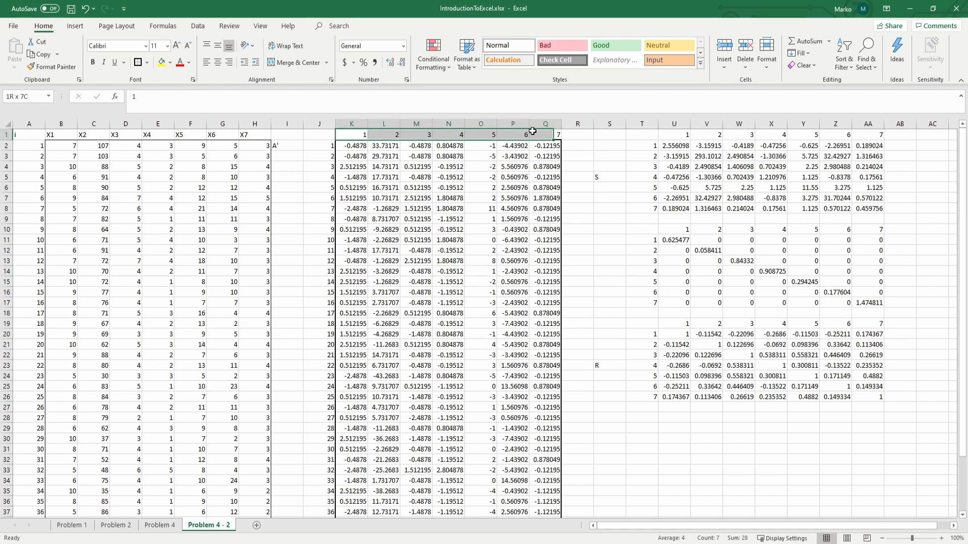
pyautogui.click(562, 60)
pyautogui.click(384, 158)
pyautogui.moveTo(328, 148); pyautogui.dragTo(325, 438)
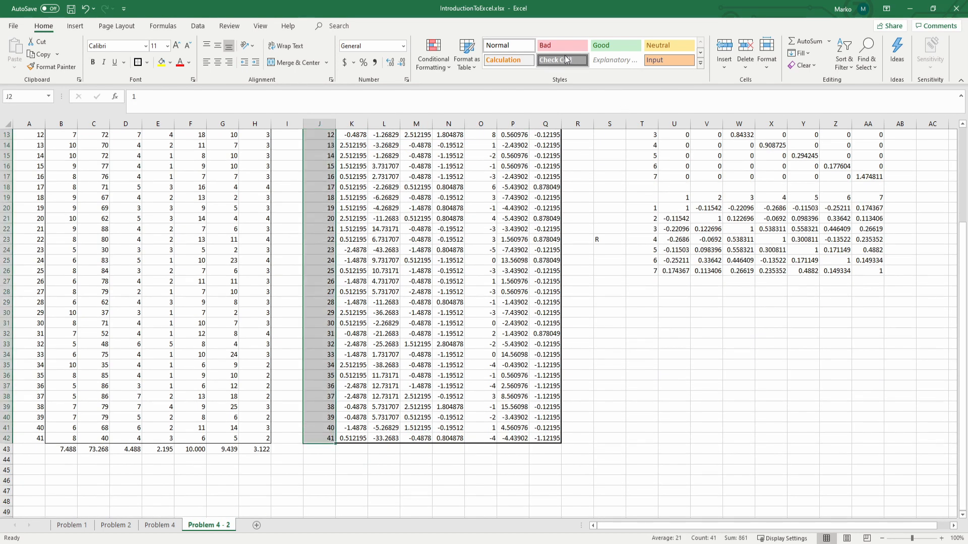
pyautogui.click(562, 60)
pyautogui.scroll(4, 607, 293)
pyautogui.click(591, 368)
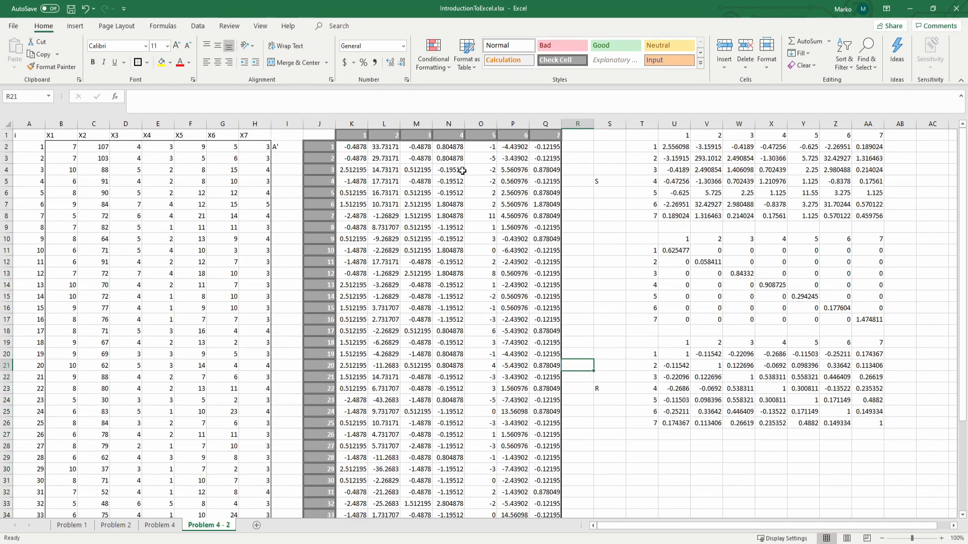
pyautogui.scroll(-1, 484, 236)
pyautogui.scroll(1, 307, 152)
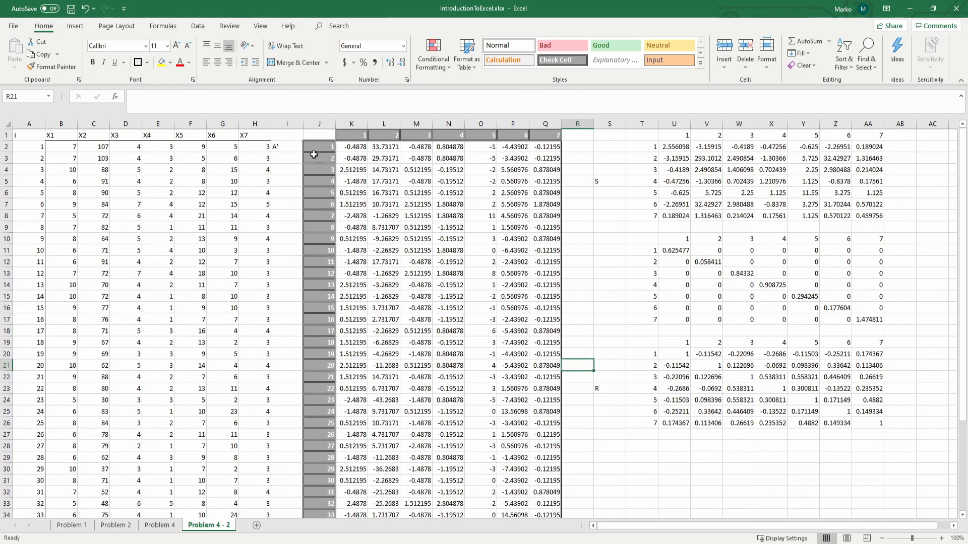
# Step: Format the A' label in I2 with a red, bold font
pyautogui.click(283, 146)
pyautogui.click(180, 63)
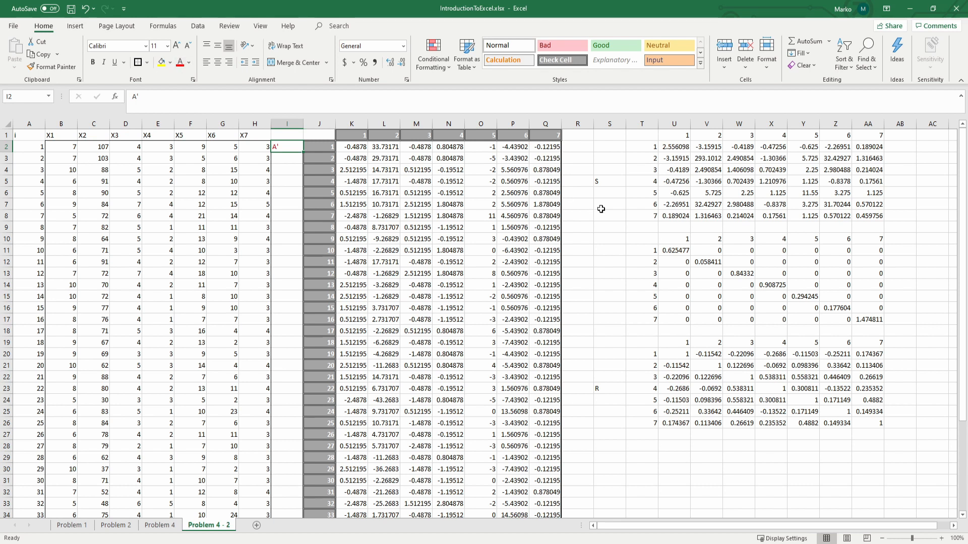
pyautogui.click(603, 181)
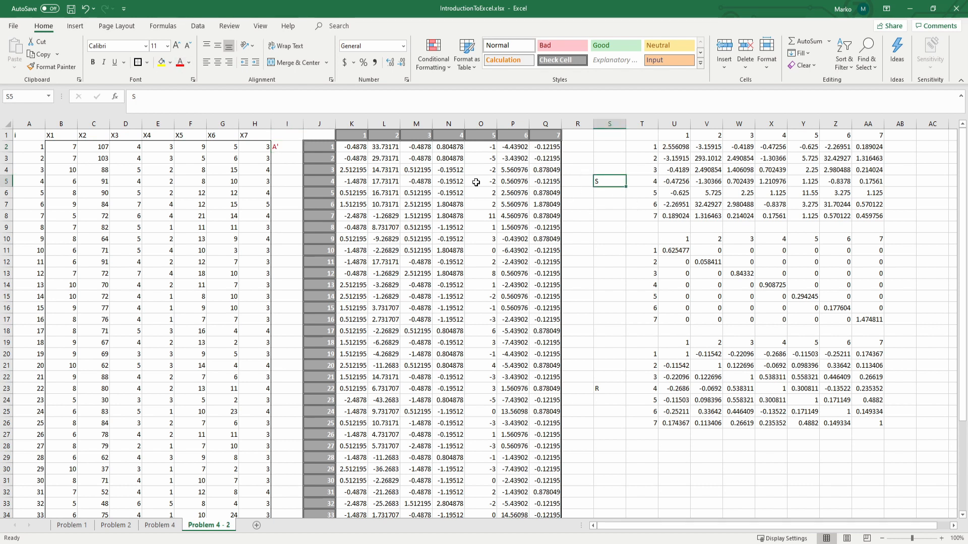
pyautogui.click(284, 147)
pyautogui.hotkey('ctrl', 'b')
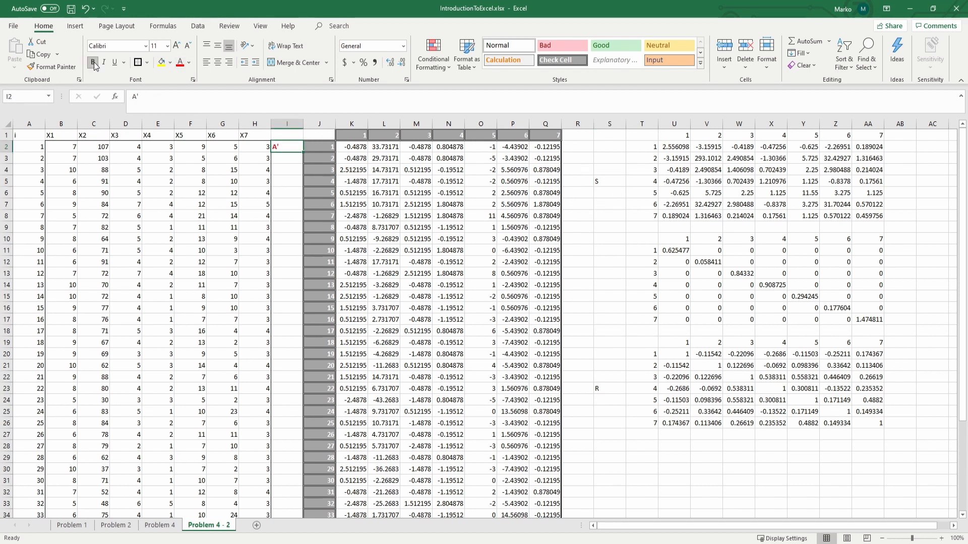
# Step: Make the matrix labels S in S5 and R in S23 bold
pyautogui.click(610, 184)
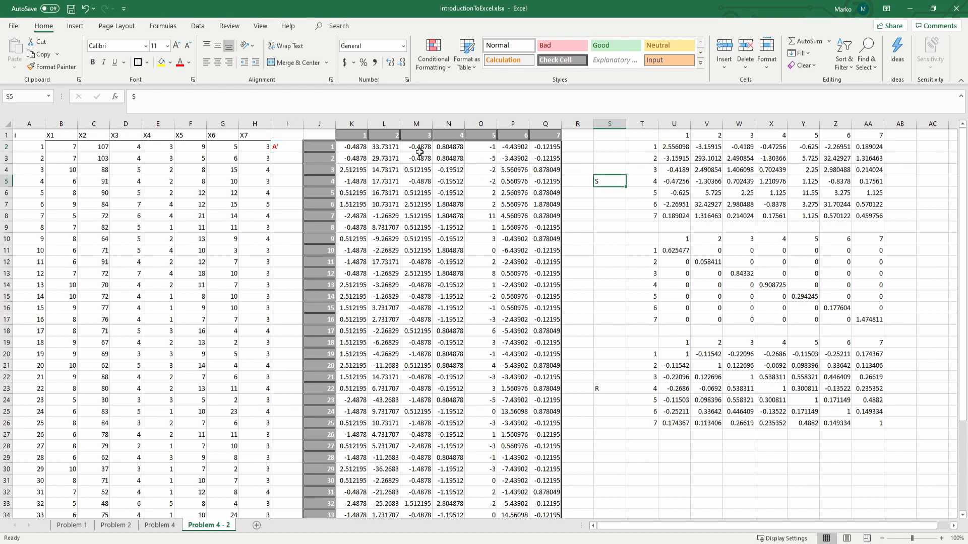
pyautogui.click(92, 61)
pyautogui.click(579, 250)
pyautogui.click(610, 388)
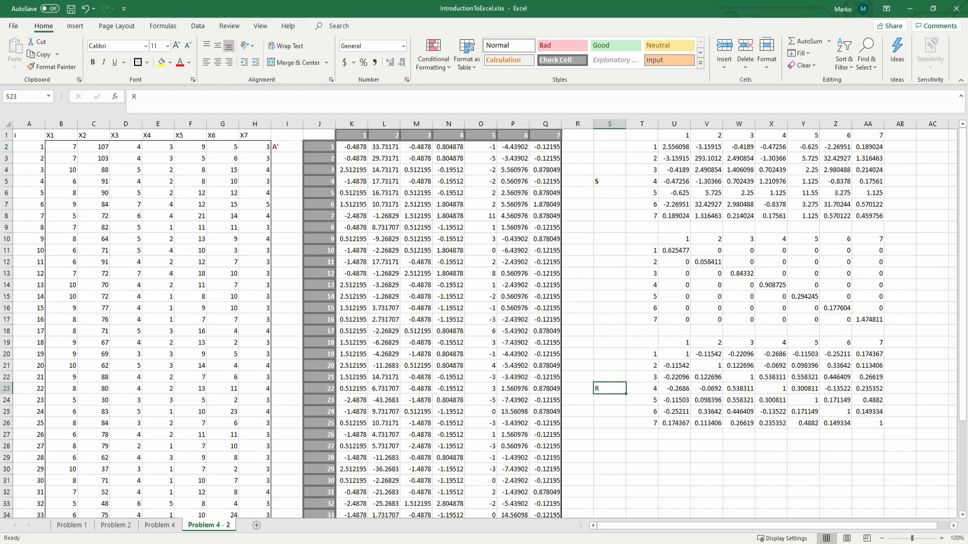
pyautogui.click(92, 63)
pyautogui.click(609, 250)
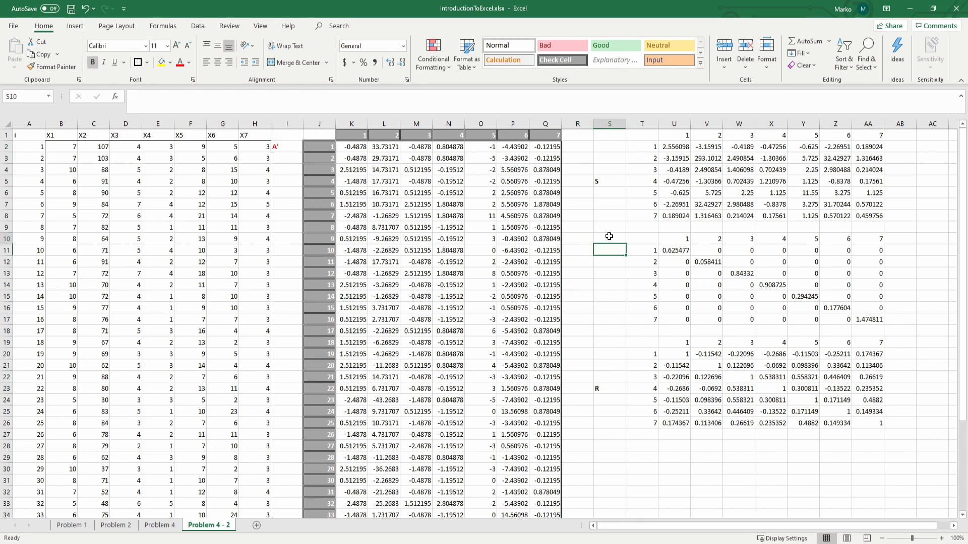
# Step: Compute the determinant of the correlation matrix in U30 with =MDETERM(U20:AA26)
pyautogui.scroll(-3, 607, 248)
pyautogui.click(682, 352)
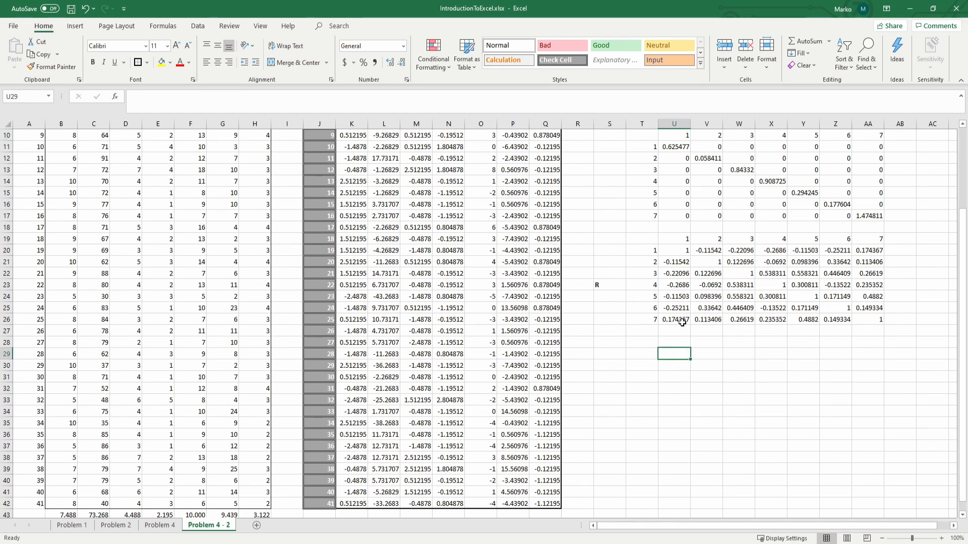
pyautogui.press('Down')
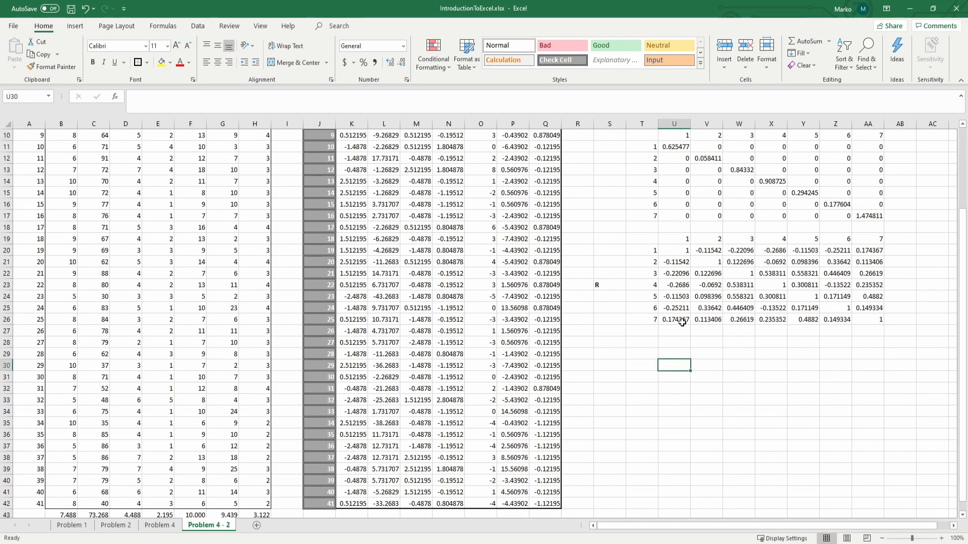
pyautogui.write('=m')
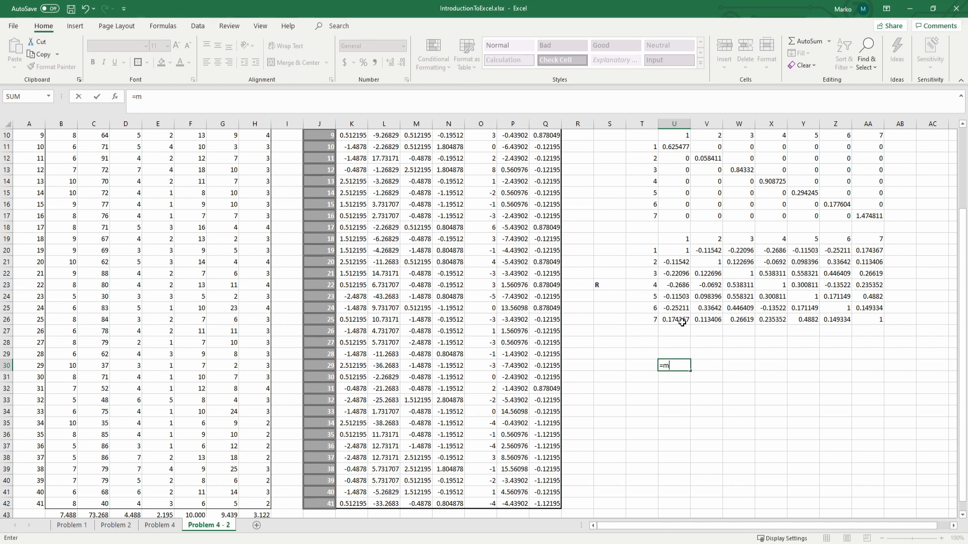
pyautogui.write('d')
pyautogui.press('Tab')
pyautogui.moveTo(671, 248); pyautogui.dragTo(877, 317)
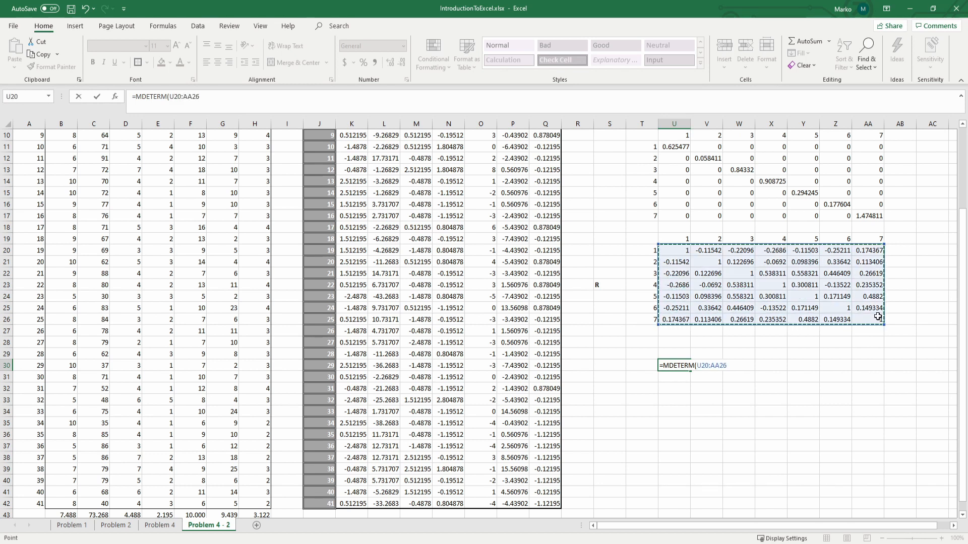
pyautogui.hotkey('ctrl', 'Return')
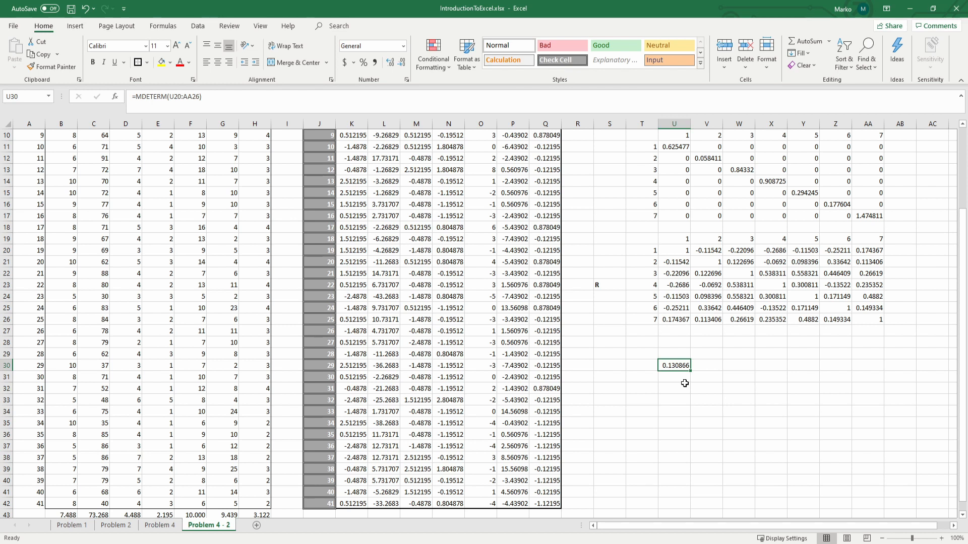
# Step: Examine the correlation matrix in U20:AA26 together with its determinant in U30
pyautogui.moveTo(678, 251); pyautogui.dragTo(871, 320)
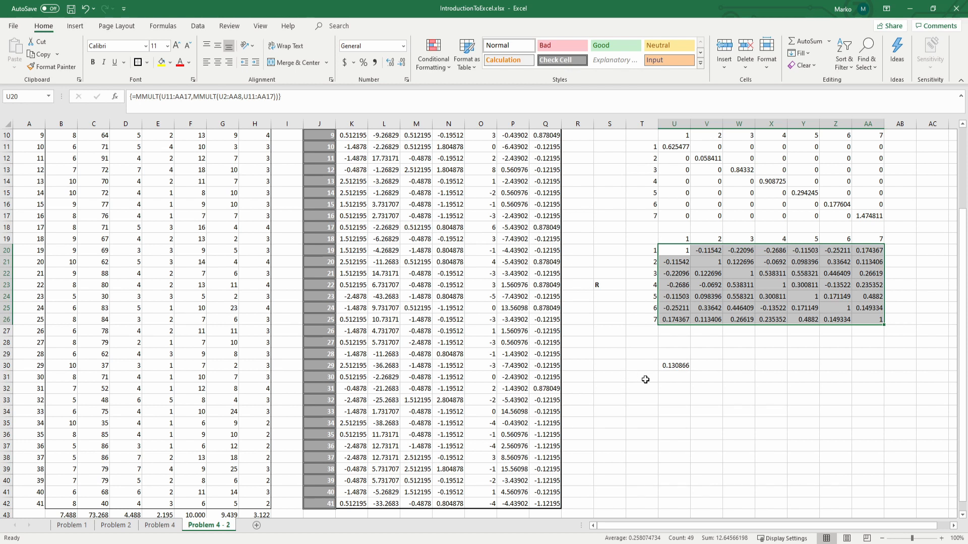
pyautogui.scroll(3, 645, 373)
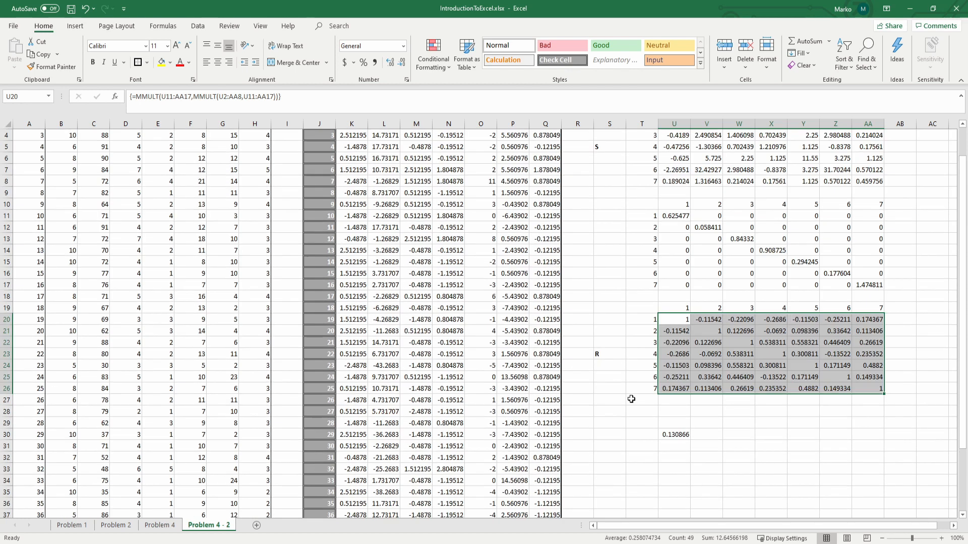
pyautogui.scroll(-3, 643, 302)
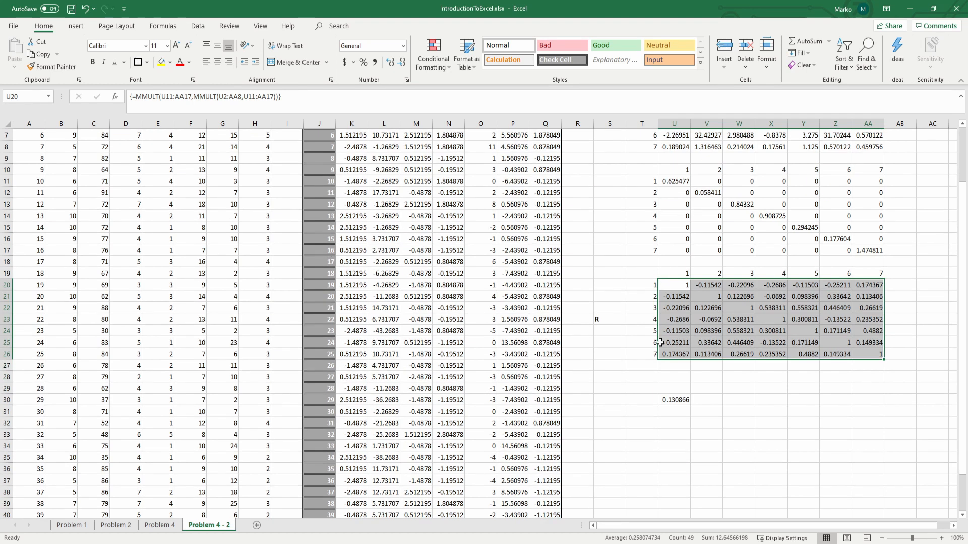
pyautogui.scroll(-1, 661, 330)
pyautogui.click(637, 353)
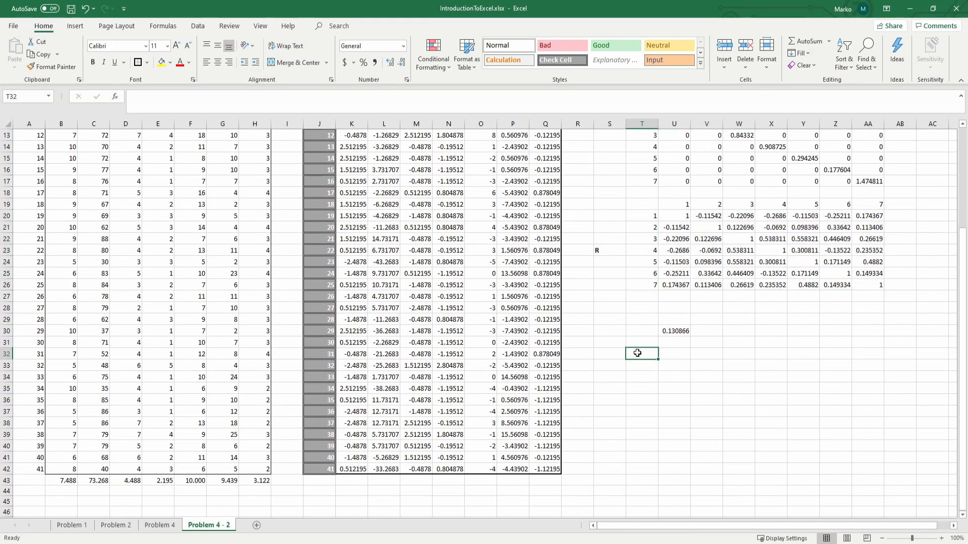